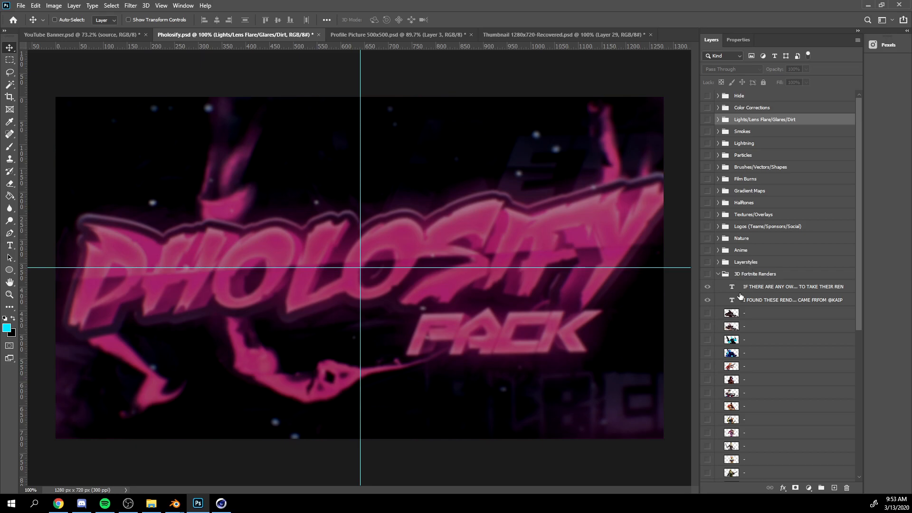
In the YouTube Banner document, make the Color Corrections group visible.
click(115, 33)
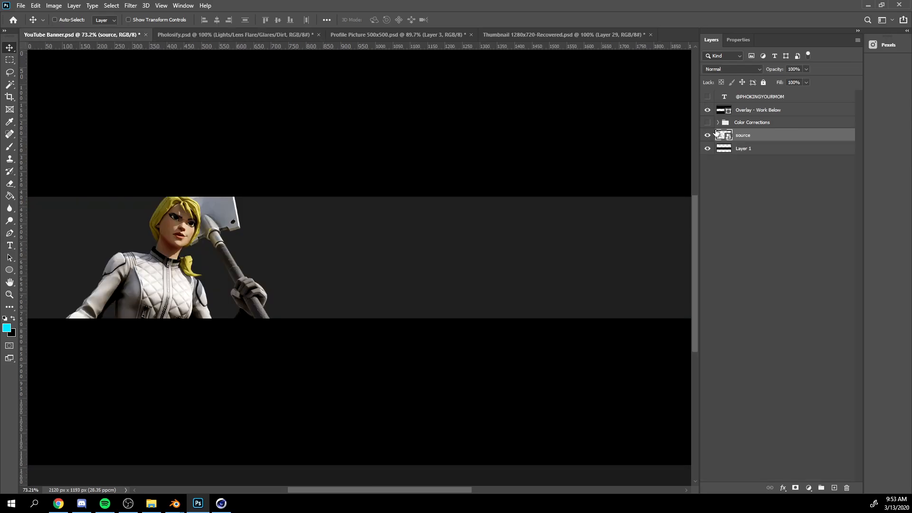
click(748, 122)
click(198, 33)
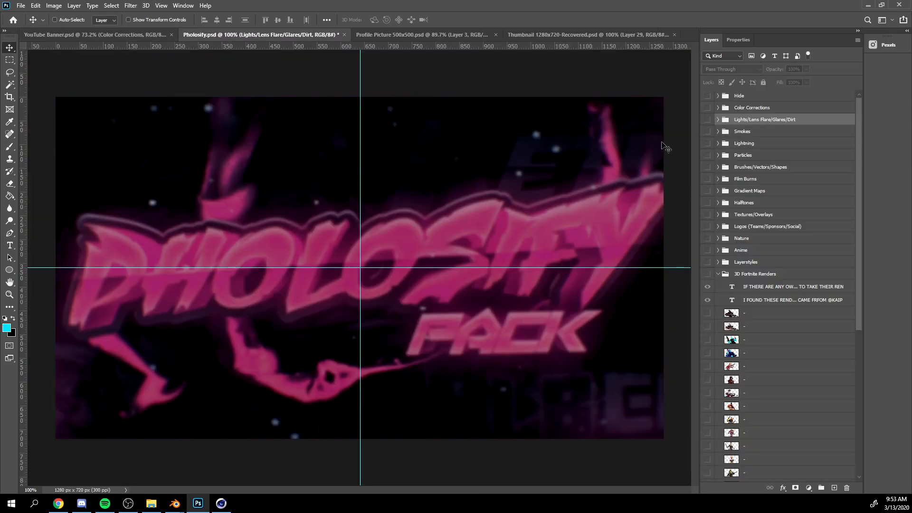
ctrl+click(748, 119)
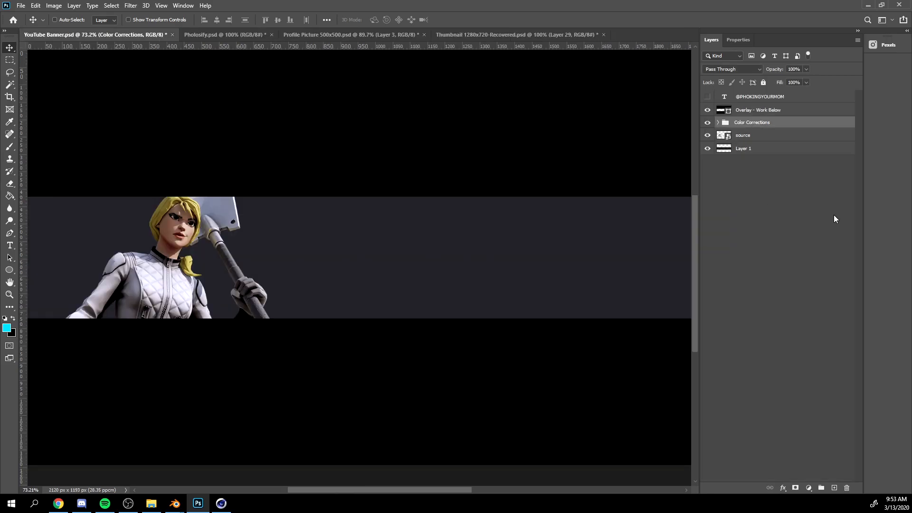
Move the enabled correction folder out of the Color Corrections group and delete the group with its remaining folders.
click(717, 122)
click(731, 194)
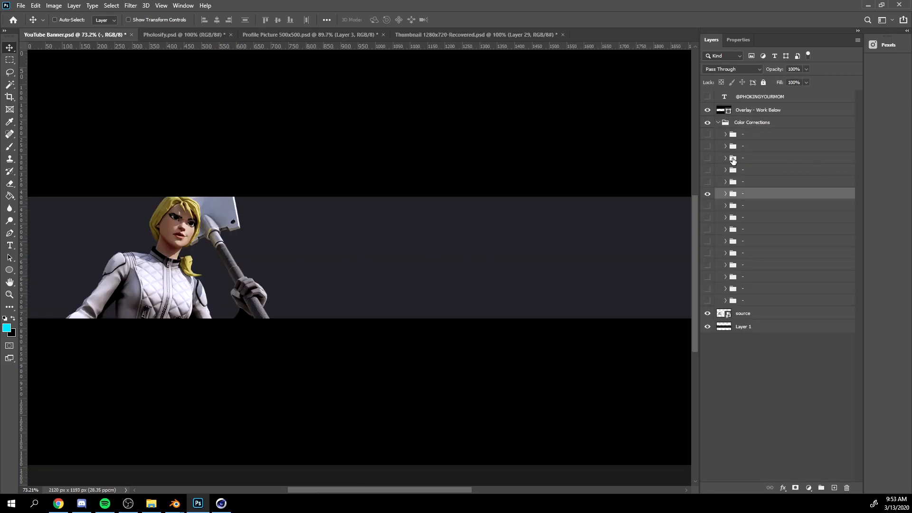
drag(741, 194, 756, 118)
click(752, 140)
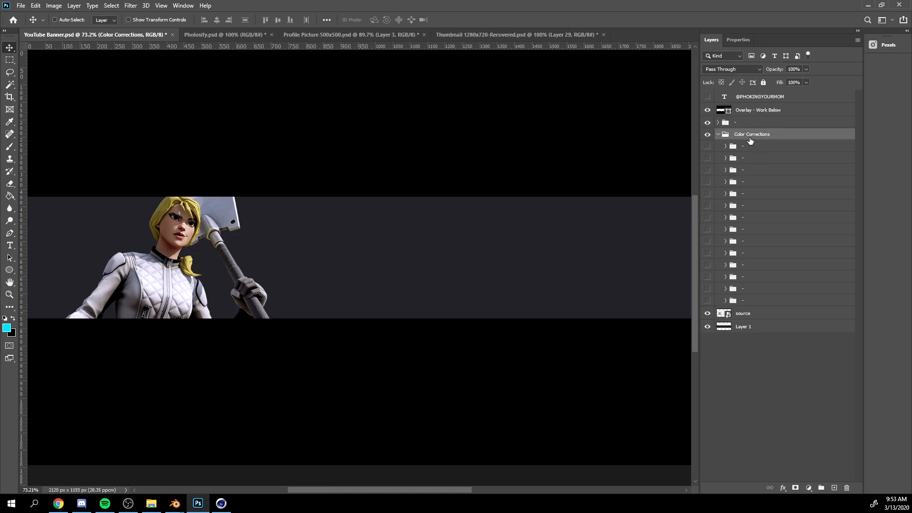
key(Delete)
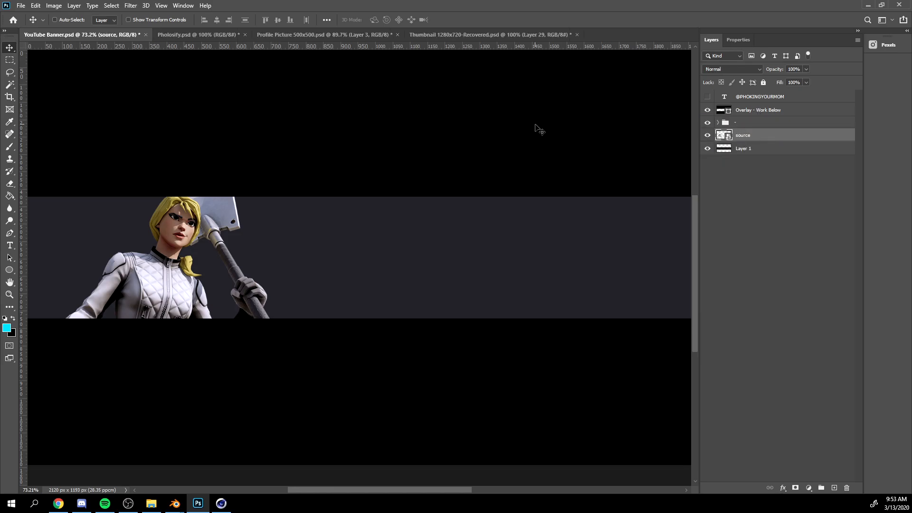
Duplicate the character's source layer and rasterize the original beneath the copy.
alt+scroll(71, 250, up, 3)
alt+scroll(251, 280, up, 4)
drag(307, 261, 524, 176)
key(ctrl+j)
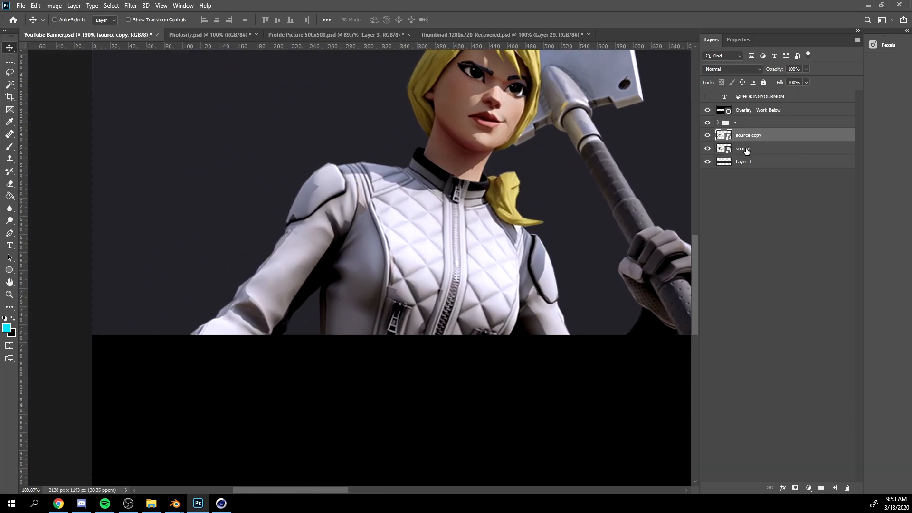
right_click(745, 150)
click(773, 257)
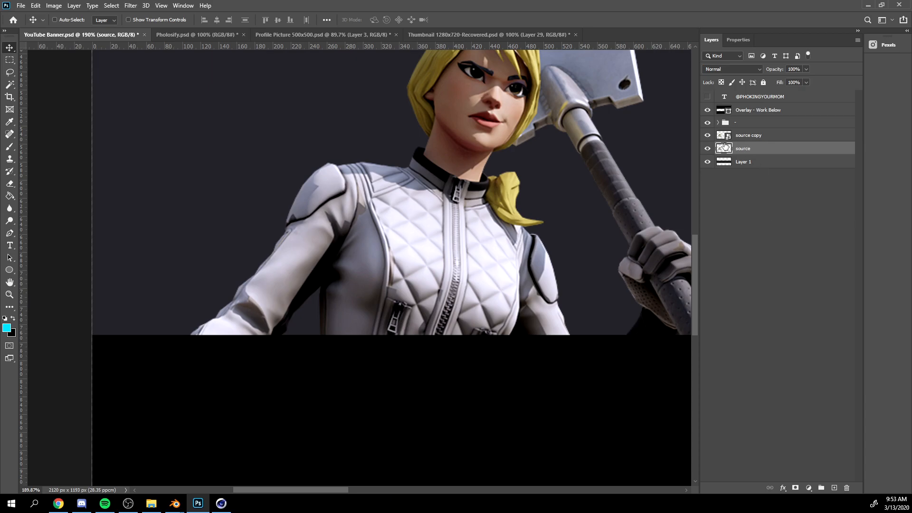
Apply a Color Overlay in bright blue (00b4ff), Normal mode at 100% opacity, to the original source layer.
double_click(766, 151)
click(583, 295)
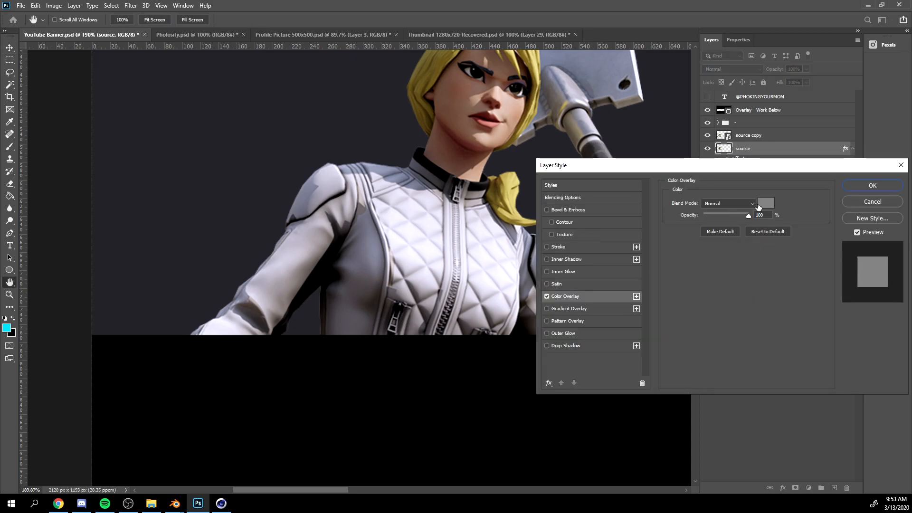
click(763, 204)
mouse_move(550, 238)
mouse_down()
mouse_move(551, 226)
mouse_move(545, 232)
mouse_up()
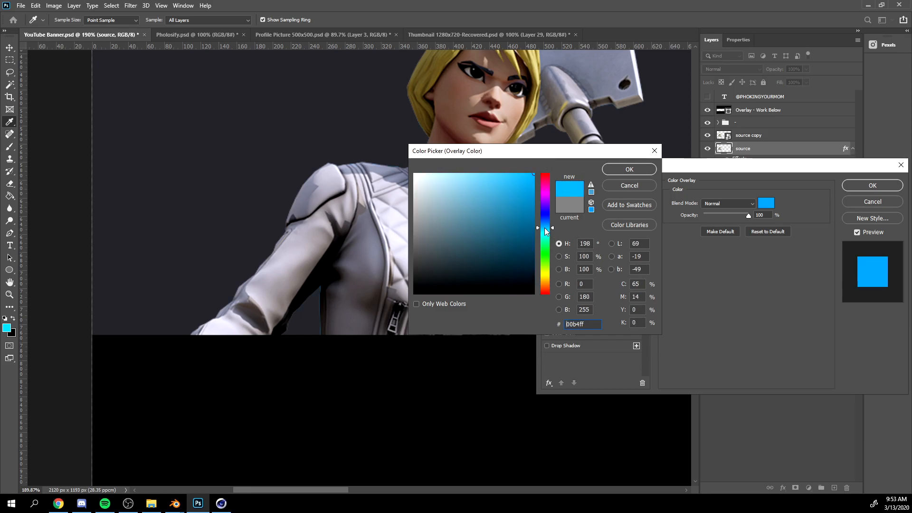
click(634, 169)
click(871, 185)
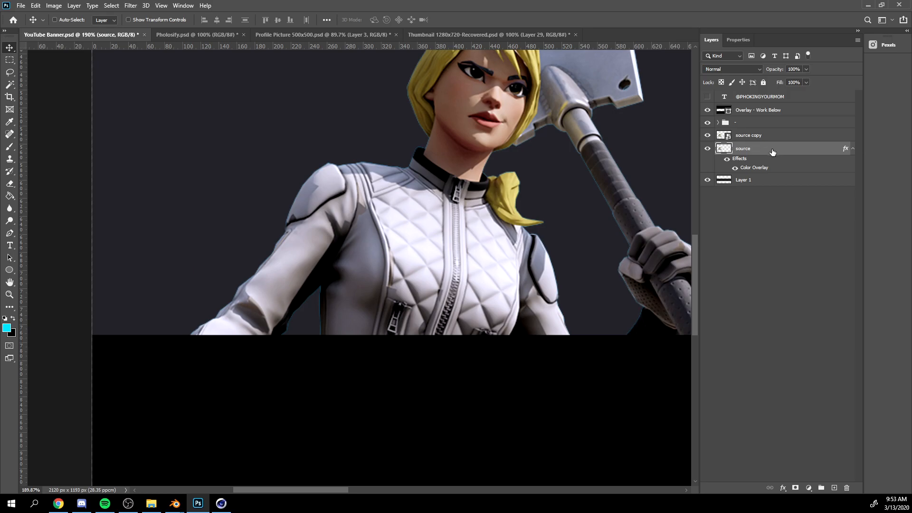
Apply a Gaussian Blur with a radius of about 30 pixels to the blue source layer, forming a glow behind the character.
click(130, 5)
mouse_move(142, 113)
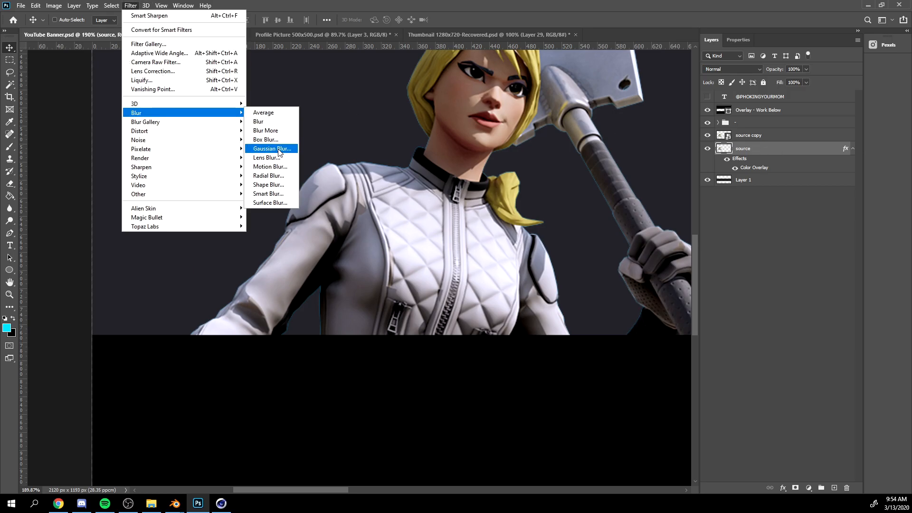
click(268, 147)
drag(161, 236, 201, 234)
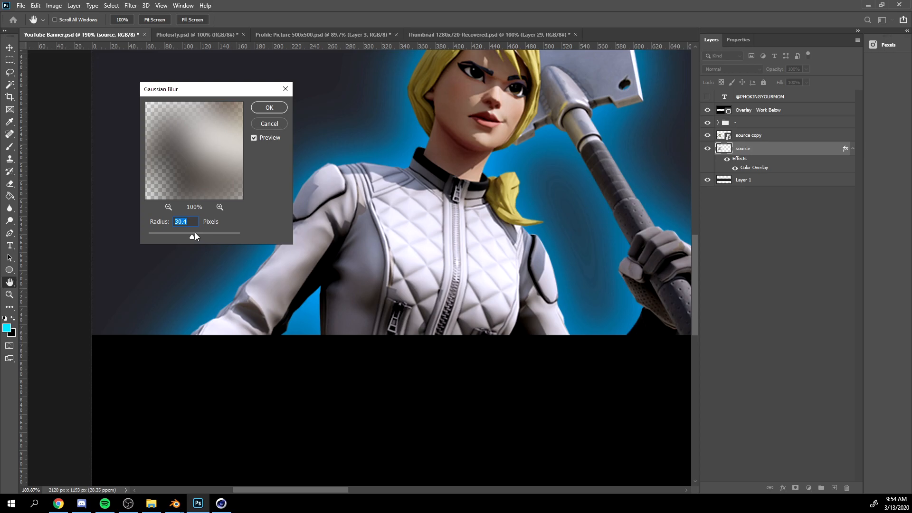
key(Return)
key(v)
Rasterize the layer style of the blurred source layer.
alt+scroll(452, 133, down, 3)
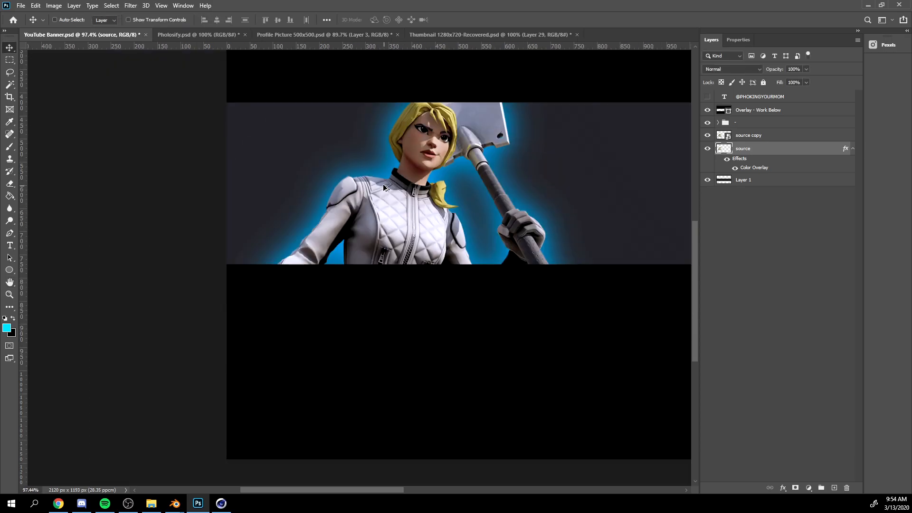
alt+scroll(452, 133, up, 3)
right_click(756, 153)
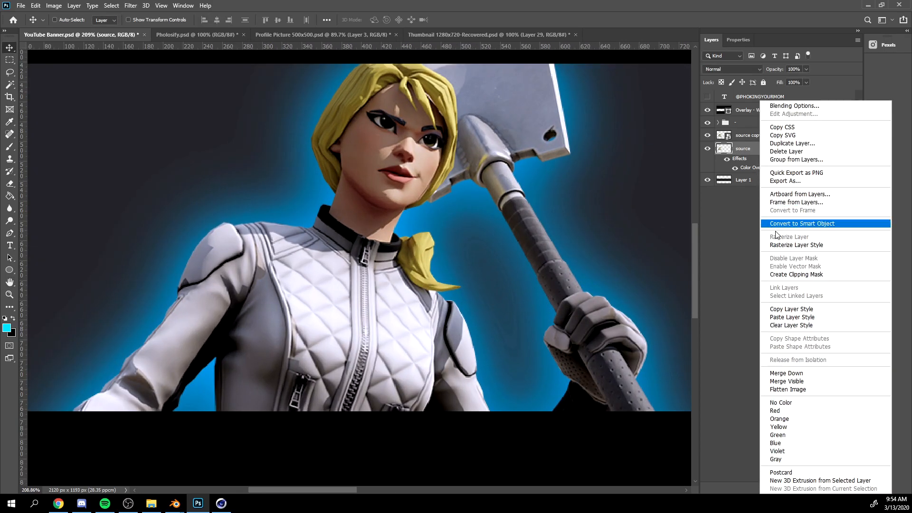
click(794, 248)
alt+scroll(327, 180, down, 3)
Erase the blue glow around the character's head and the hammer head with a large soft eraser.
key(b)
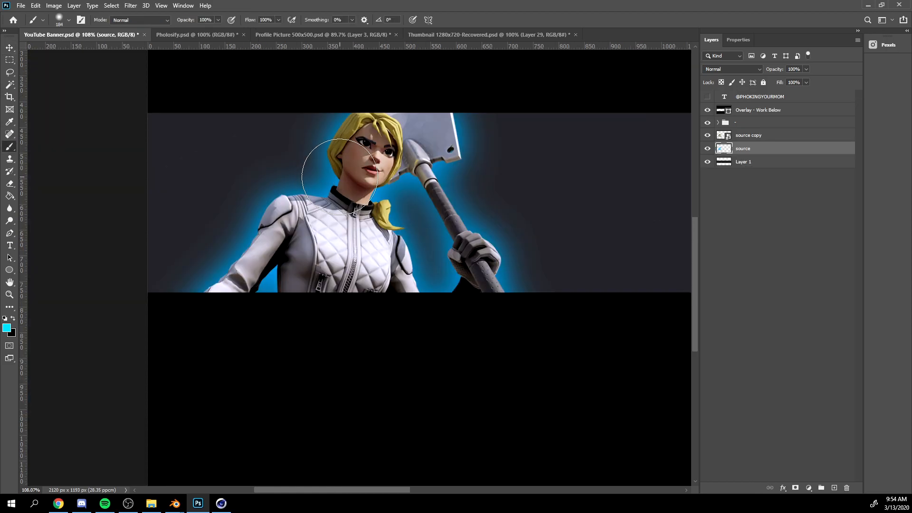
key(e)
key(alt+e)
alt+right_drag(292, 137, 328, 136)
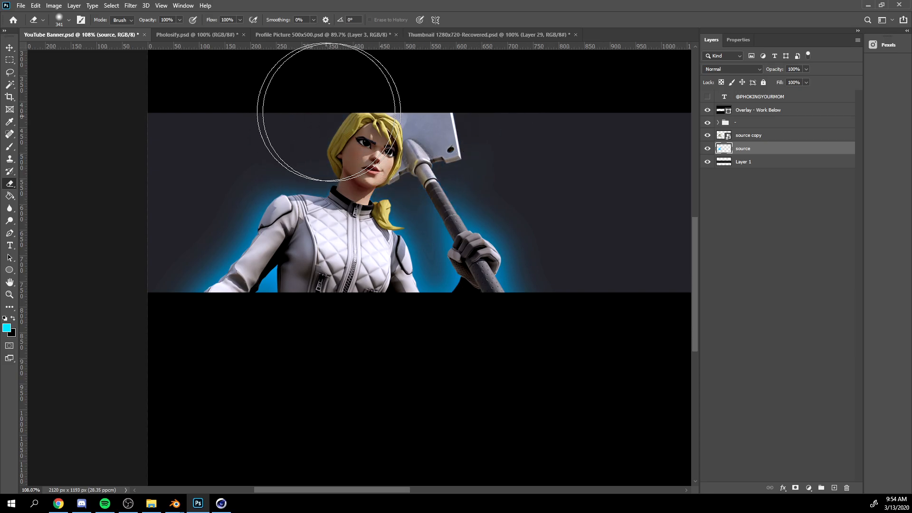
alt+scroll(403, 103, up, 2)
key(b)
mouse_move(398, 122)
mouse_down()
mouse_move(264, 111)
mouse_move(441, 107)
mouse_move(358, 114)
mouse_up()
key(ctrl+z)
key(e)
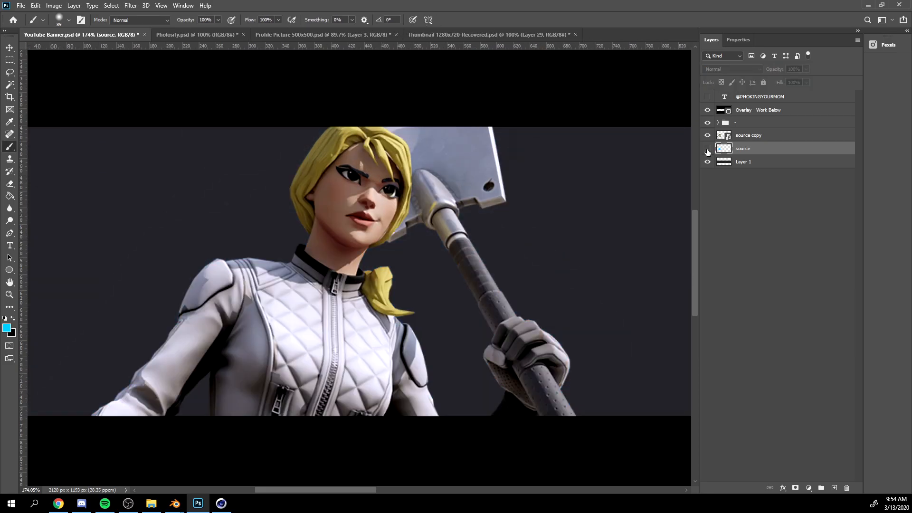
Add an Exposure adjustment of about +1.61 above the glow layer and invert its mask.
click(707, 149)
alt+scroll(549, 209, up, 2)
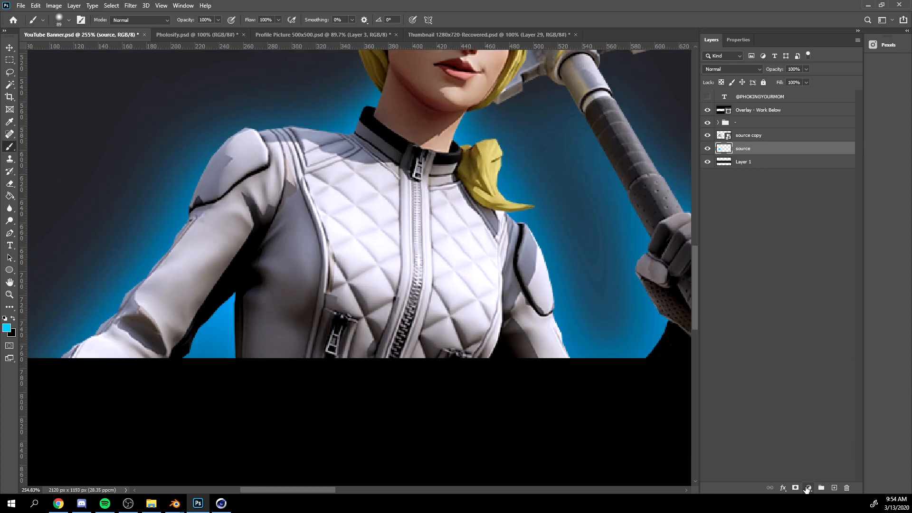
click(808, 487)
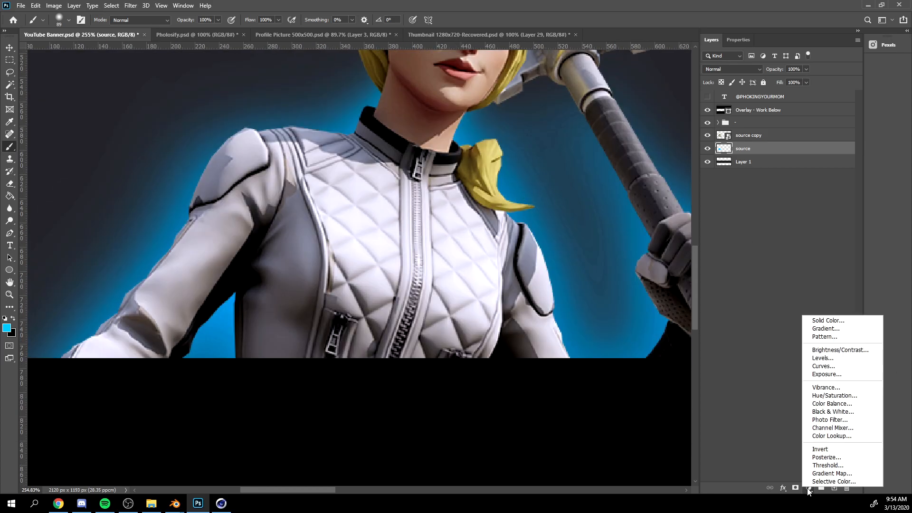
click(832, 374)
drag(782, 93, 793, 93)
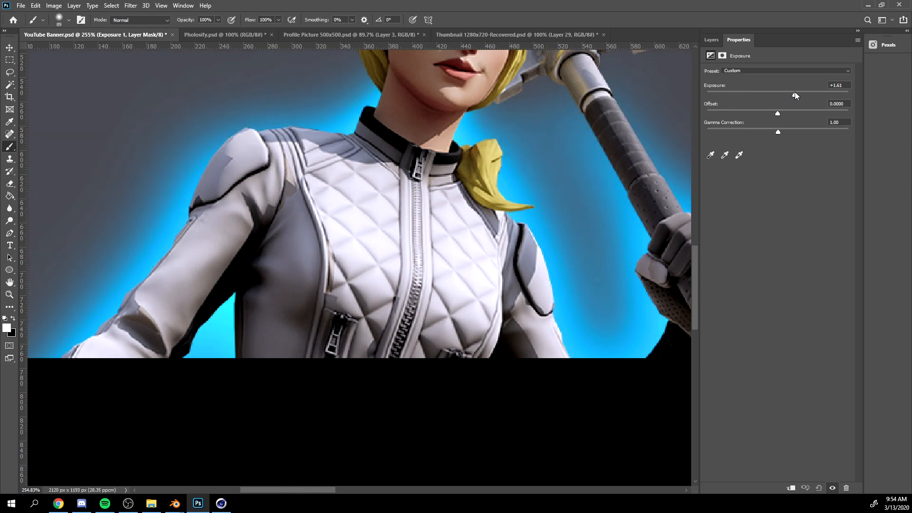
click(711, 40)
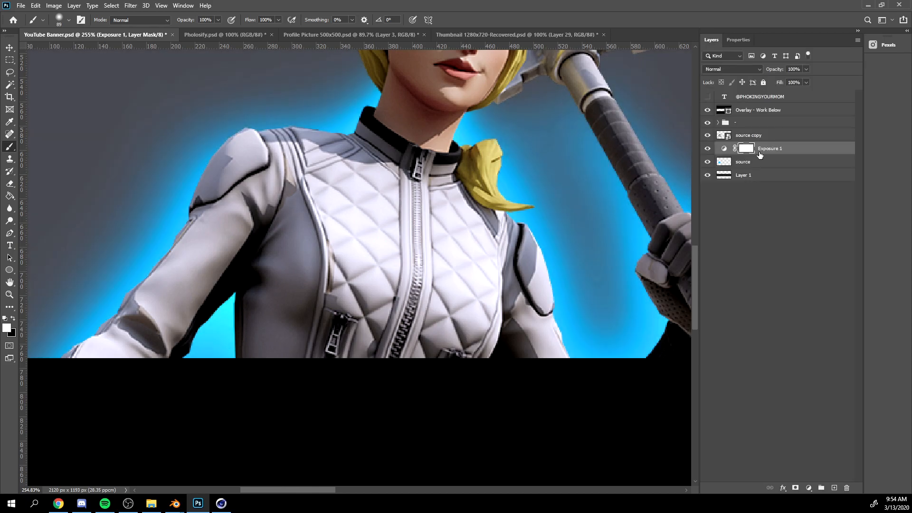
key(ctrl+i)
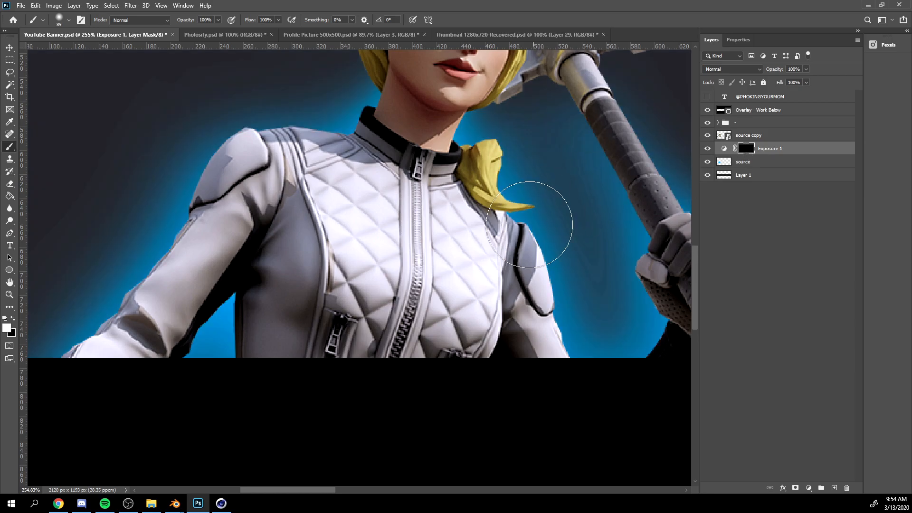
Paint white on the Exposure 1 mask to brighten the glow close to the arms, torso, shoulders and glove.
alt+right_drag(297, 239, 258, 247)
alt+scroll(1, 339, up, 2)
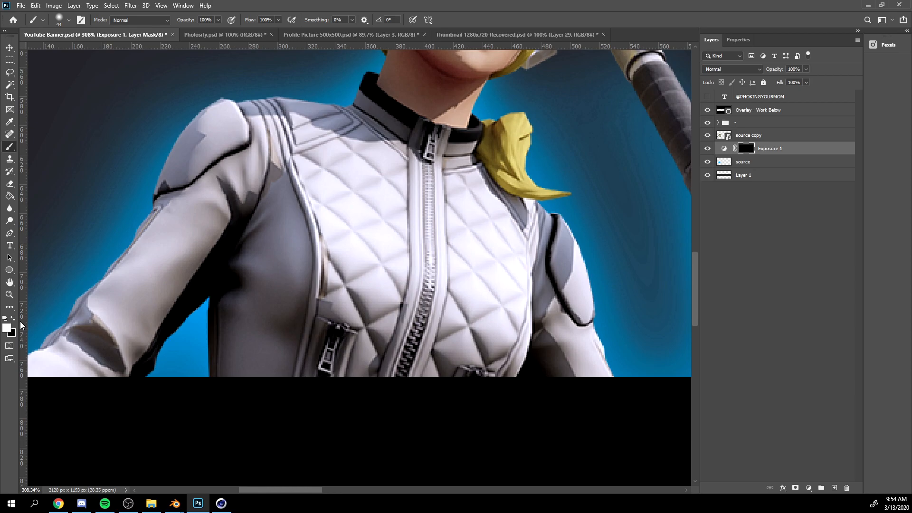
alt+scroll(135, 320, up, 2)
drag(245, 337, 250, 395)
key(ctrl+z)
drag(245, 301, 248, 402)
key(bracketright)
key(bracketright)
key(bracketright)
key(bracketright)
drag(187, 303, 339, 307)
mouse_move(254, 246)
mouse_down()
mouse_move(242, 303)
mouse_move(135, 421)
mouse_up()
drag(380, 162, 255, 352)
mouse_move(427, 247)
mouse_down()
mouse_move(366, 245)
mouse_move(128, 431)
mouse_up()
drag(287, 247, 210, 315)
mouse_move(396, 275)
mouse_down()
mouse_move(397, 295)
mouse_move(418, 183)
mouse_up()
drag(558, 264, 500, 340)
mouse_move(565, 309)
mouse_down()
mouse_move(595, 384)
mouse_move(428, 154)
mouse_move(536, 430)
mouse_up()
drag(589, 399, 400, 361)
drag(532, 325, 506, 368)
drag(613, 325, 387, 332)
mouse_move(454, 354)
mouse_down()
mouse_move(351, 162)
mouse_move(428, 226)
mouse_move(439, 299)
mouse_up()
alt+scroll(331, 267, down, 7)
key(e)
alt+scroll(374, 190, down, 3)
alt+scroll(194, 124, up, 2)
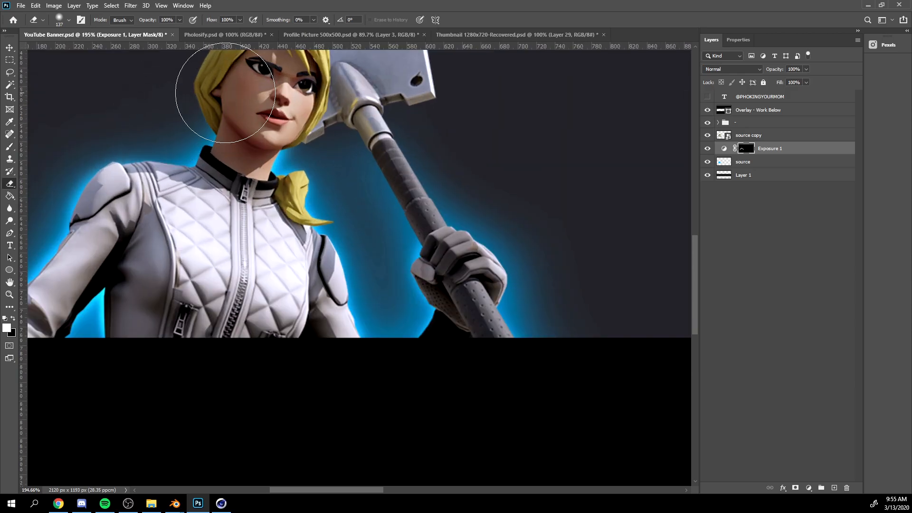
key(b)
drag(112, 304, 250, 200)
Set the exposure of Exposure 1 to about +0.81 and compare the glow with and without it.
click(737, 40)
drag(792, 95, 776, 95)
alt+scroll(486, 122, down, 4)
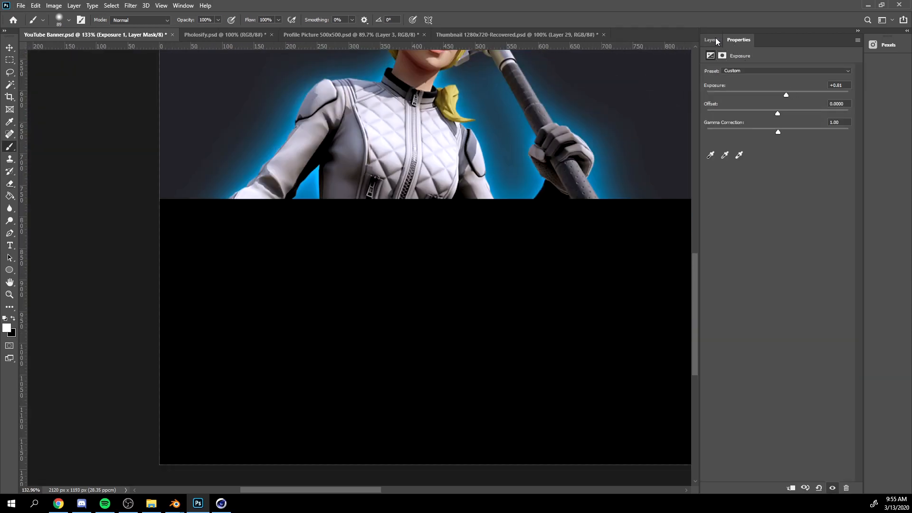
click(714, 39)
scroll(485, 171, up, 3)
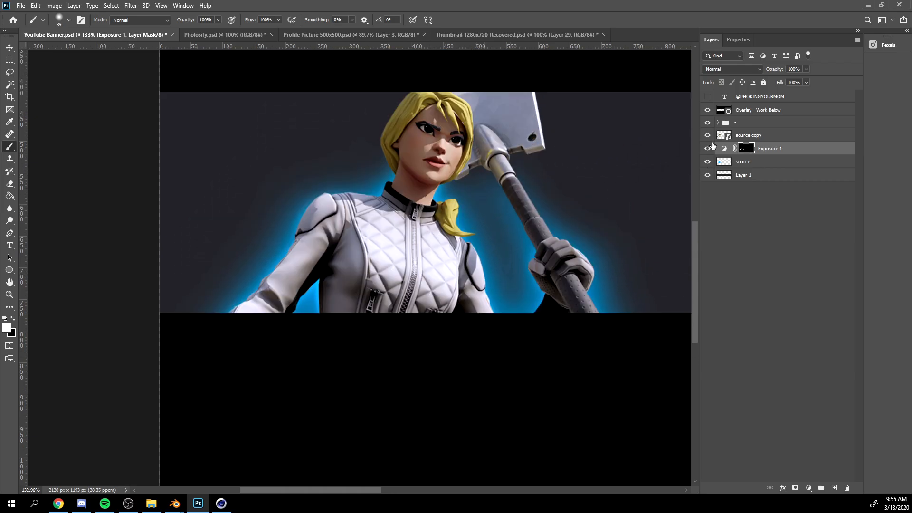
click(708, 148)
click(708, 148)
Add a second Exposure adjustment of about +0.98 above the source copy layer.
alt+scroll(432, 278, up, 7)
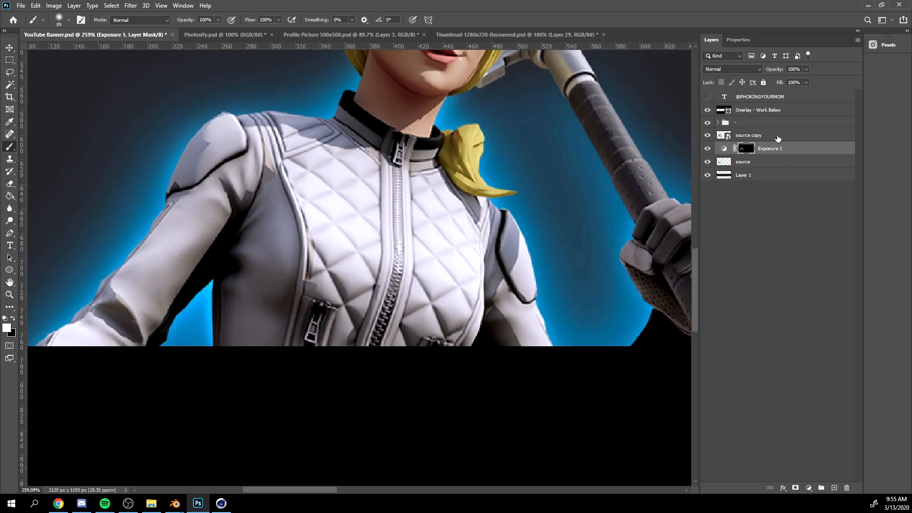
click(777, 137)
click(807, 487)
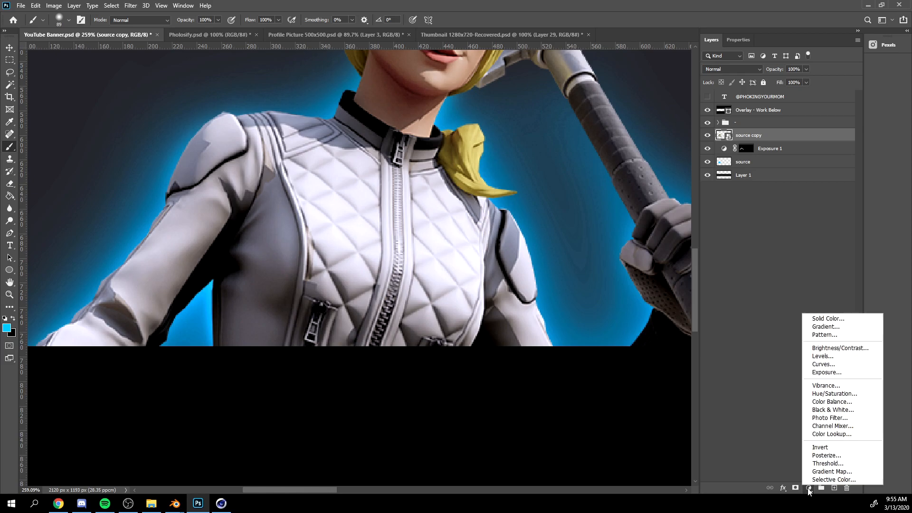
click(818, 372)
drag(777, 90, 788, 90)
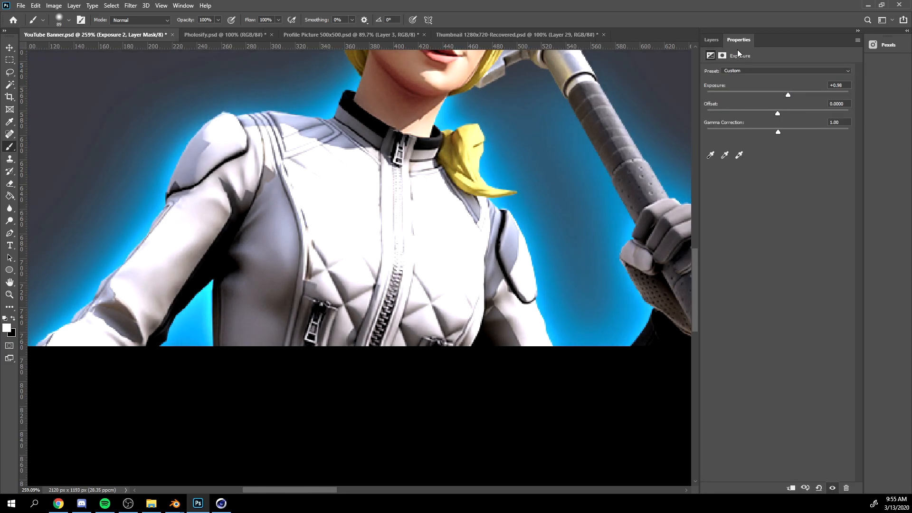
Clip Exposure 2 to the source copy layer and invert its mask.
click(710, 40)
right_click(794, 139)
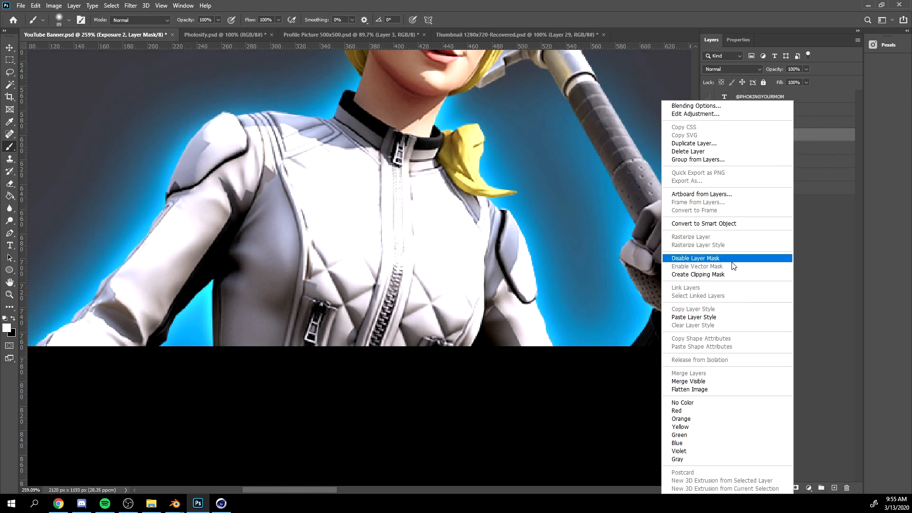
click(738, 275)
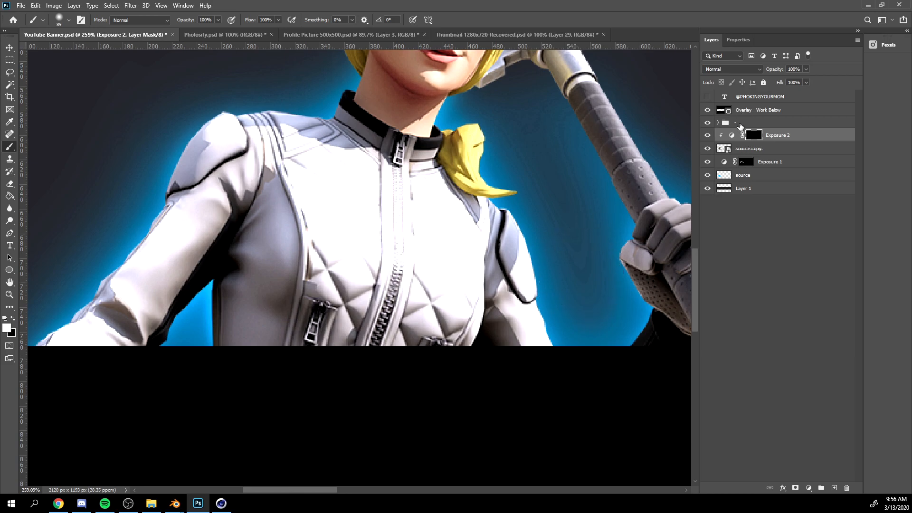
Paint white on the Exposure 2 mask along the outer edge of the lowered arm to brighten it.
alt+scroll(576, 233, up, 2)
alt+right_drag(578, 234, 532, 247)
alt+scroll(526, 240, up, 3)
alt+scroll(501, 195, down, 4)
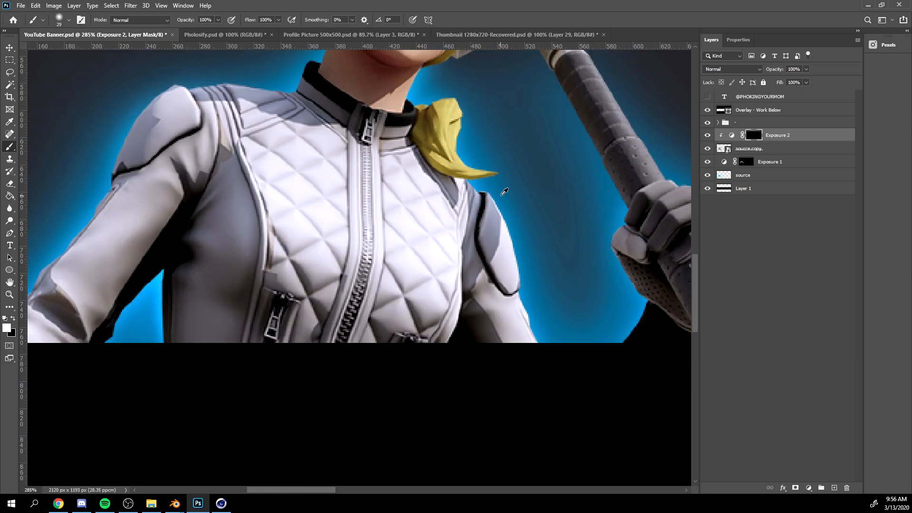
drag(261, 206, 503, 201)
alt+scroll(361, 341, up, 6)
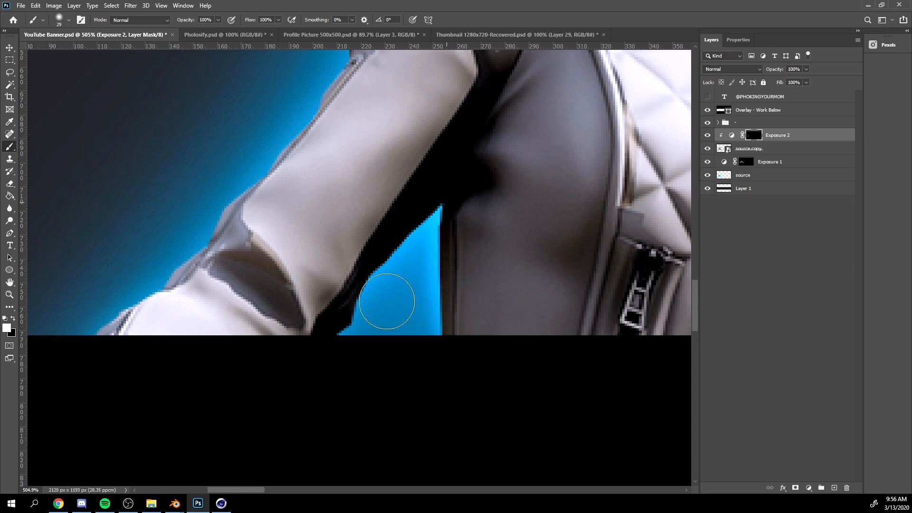
drag(289, 138, 179, 291)
drag(280, 103, 161, 303)
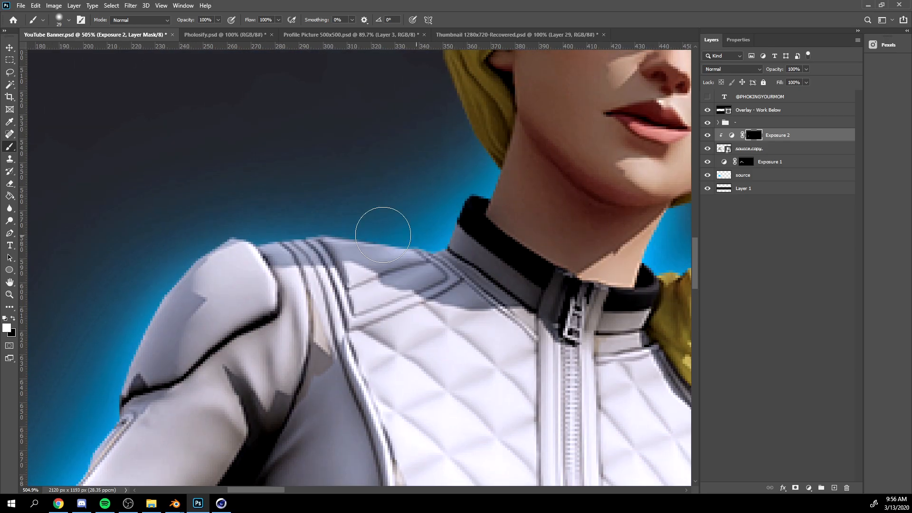
Brighten the near shoulder, collar and neck edges on the Exposure 2 mask, erasing excess where needed.
drag(438, 265, 308, 403)
drag(670, 296, 407, 138)
mouse_move(409, 102)
mouse_down()
mouse_move(277, 187)
mouse_move(357, 297)
mouse_up()
key(e)
drag(196, 173, 226, 205)
key(b)
mouse_move(335, 295)
mouse_down()
mouse_move(417, 354)
mouse_move(331, 160)
mouse_up()
drag(371, 286, 428, 459)
Paint edge highlights on the Exposure 2 mask around the far shoulder and the gloved hand.
mouse_move(577, 409)
mouse_down()
mouse_move(540, 234)
mouse_move(494, 143)
mouse_up()
drag(490, 137, 556, 290)
drag(541, 246, 468, 121)
mouse_move(556, 151)
mouse_down()
mouse_move(248, 66)
mouse_move(131, 12)
mouse_up()
mouse_move(396, 448)
mouse_down()
mouse_move(423, 332)
mouse_move(228, 97)
mouse_move(433, 337)
mouse_up()
drag(439, 344, 349, 219)
Compare the character with and without Exposure 2.
alt+scroll(355, 167, down, 6)
click(705, 137)
click(705, 136)
click(705, 137)
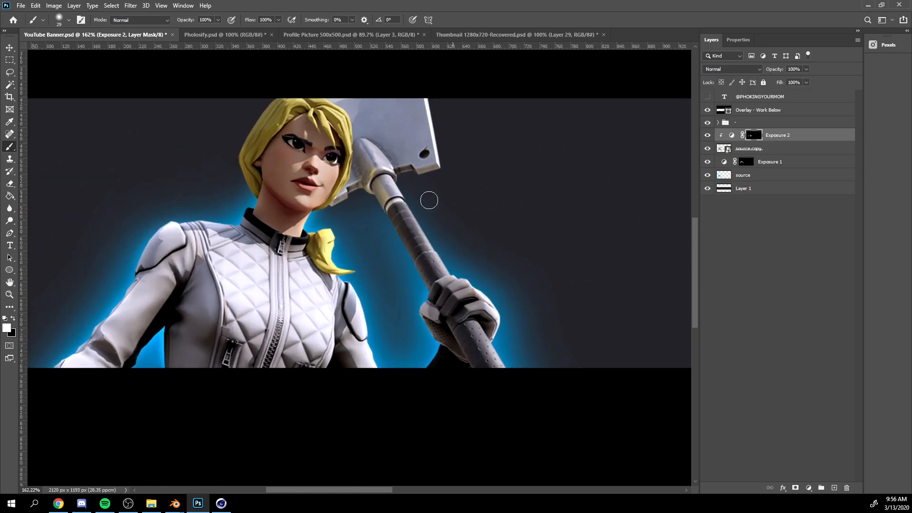
alt+scroll(313, 193, up, 2)
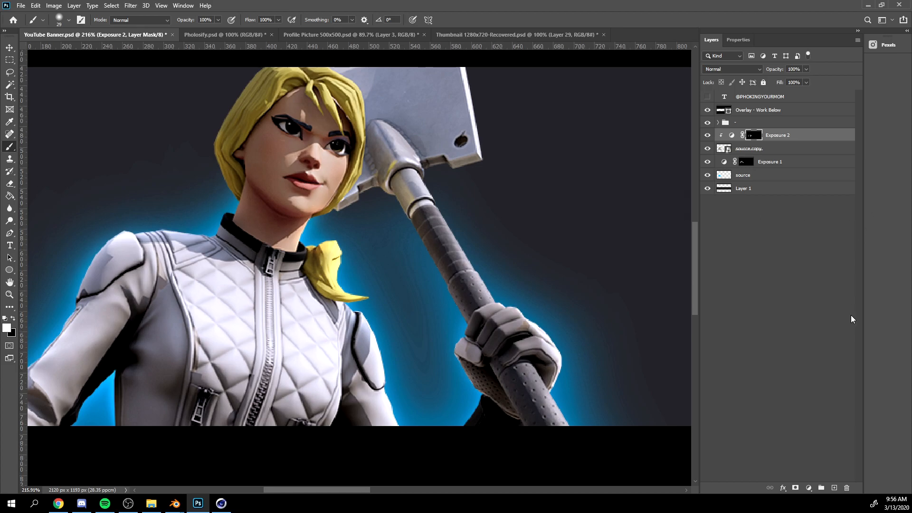
Add a Hue/Saturation adjustment with Colorize on, hue 201, saturation 61 and lightness +28.
click(812, 490)
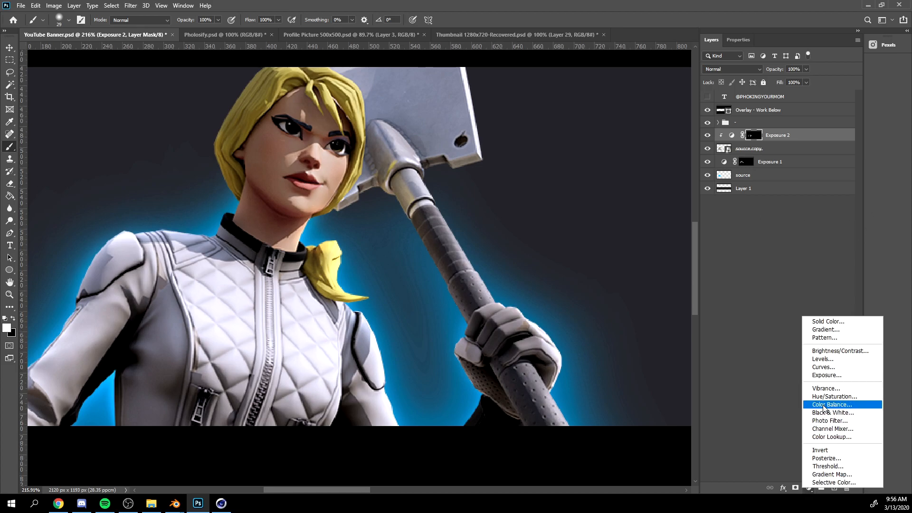
click(816, 397)
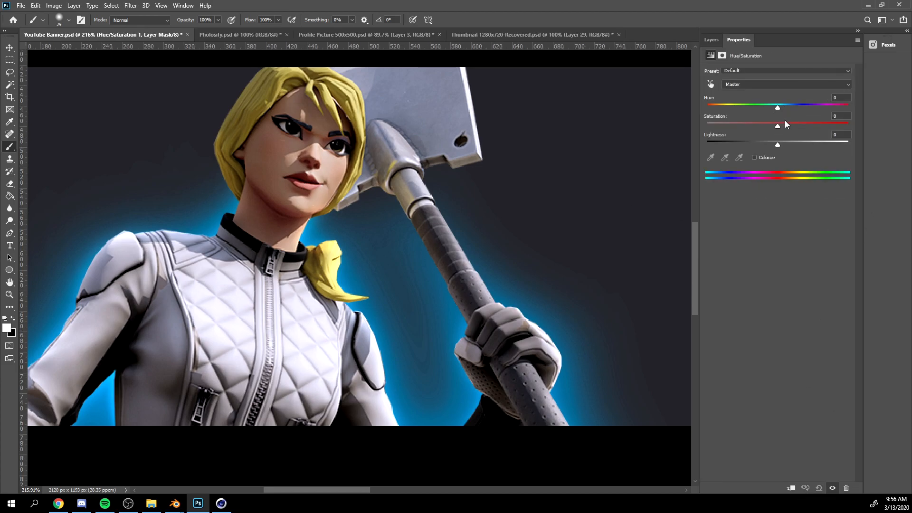
click(754, 158)
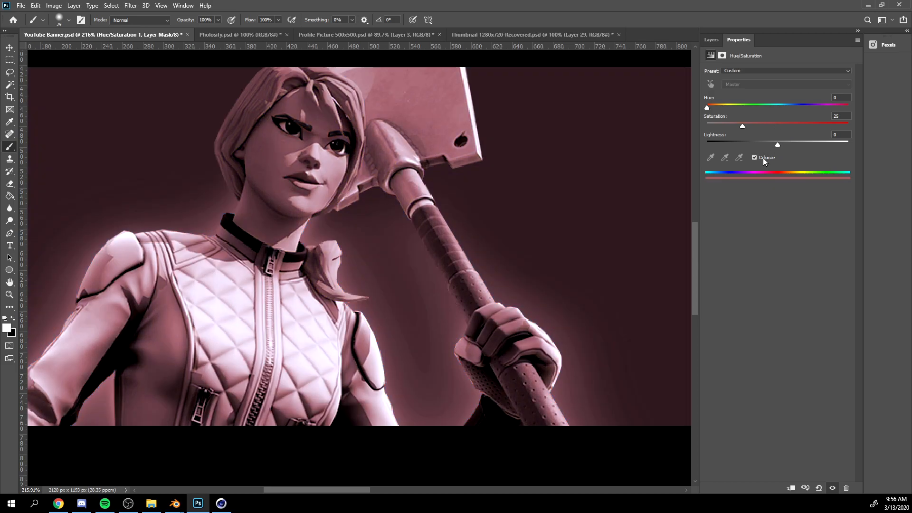
click(794, 143)
click(790, 125)
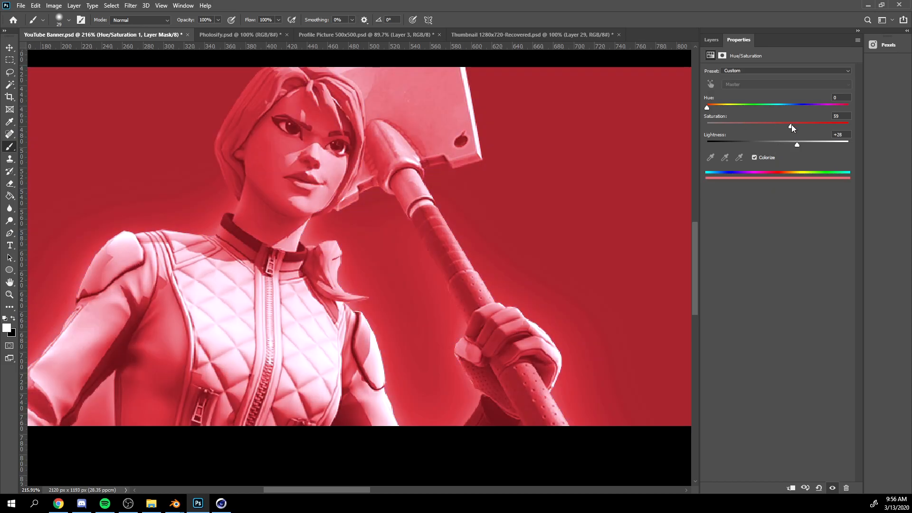
click(784, 105)
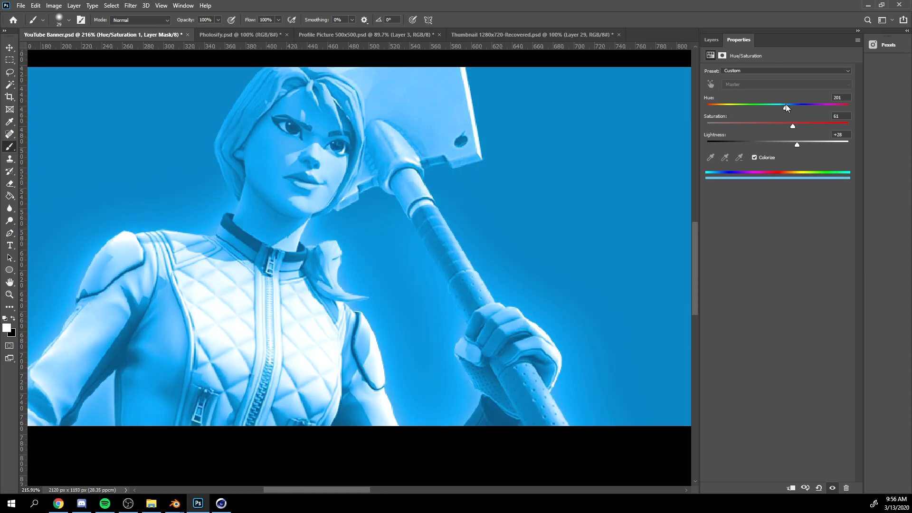
Clip Hue/Saturation 1 to the source copy layer and invert its mask.
click(711, 40)
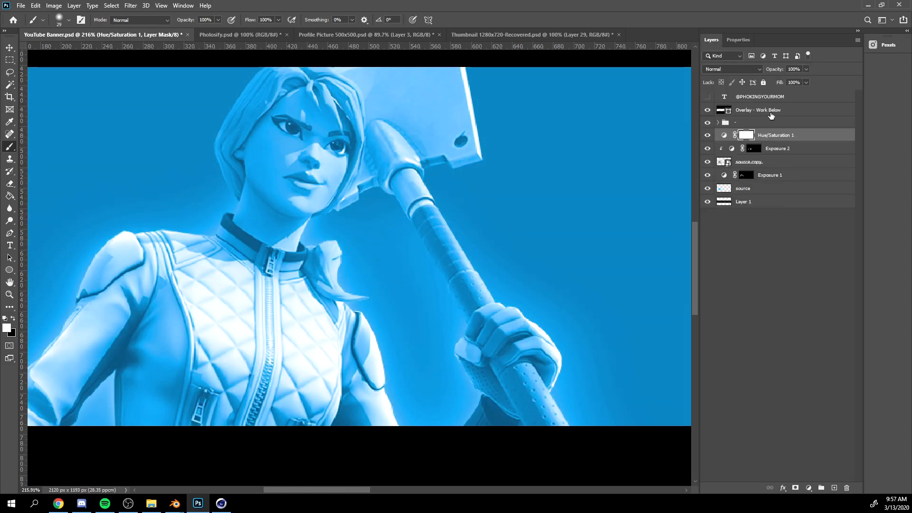
right_click(797, 137)
click(744, 275)
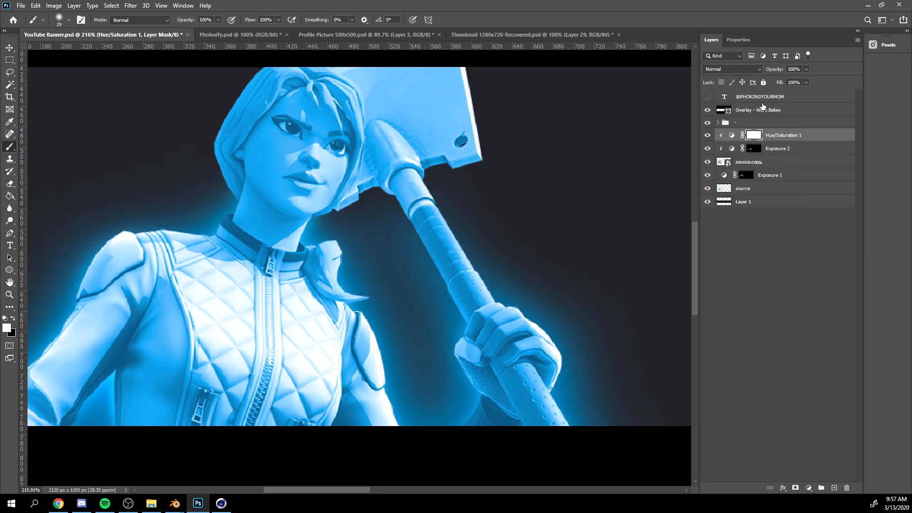
key(ctrl+i)
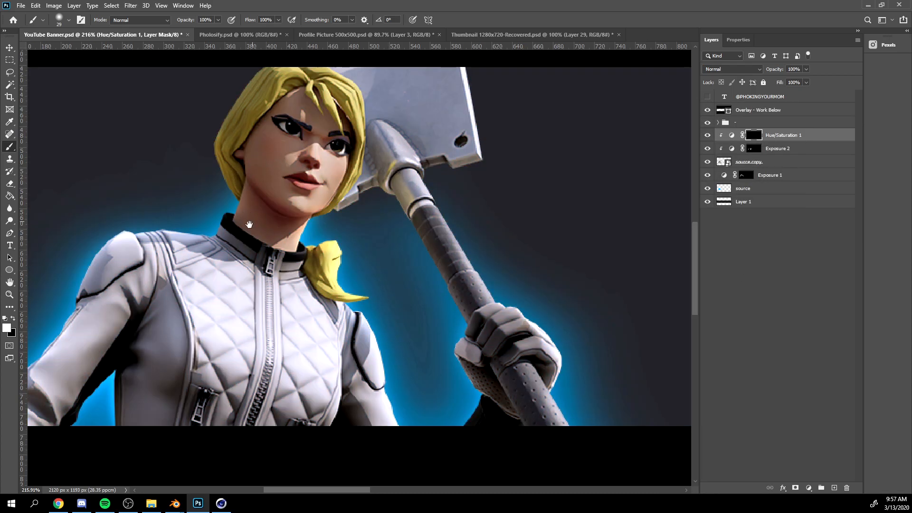
Paint white on the Hue/Saturation 1 mask with a soft brush to tint the edges of the lowered arm and near shoulder blue.
drag(249, 224, 449, 172)
alt+scroll(279, 241, up, 4)
alt+right_drag(246, 272, 260, 254)
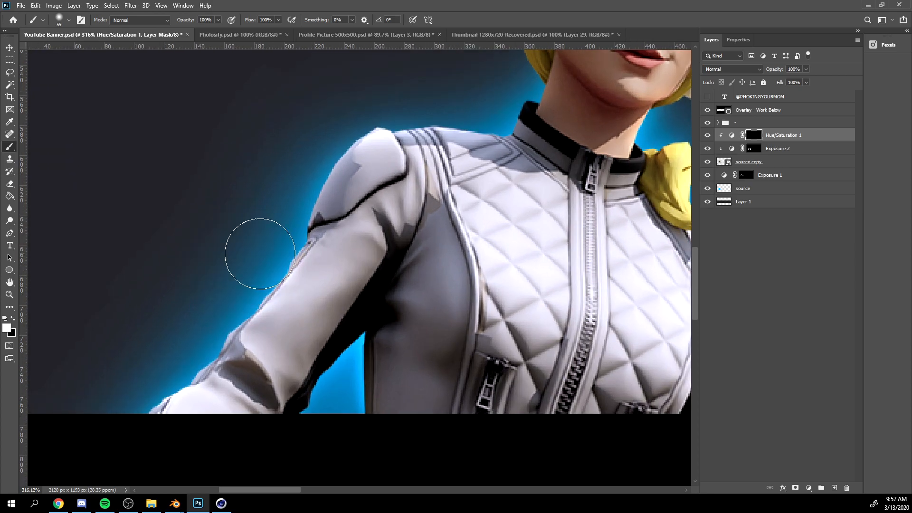
key(bracketright)
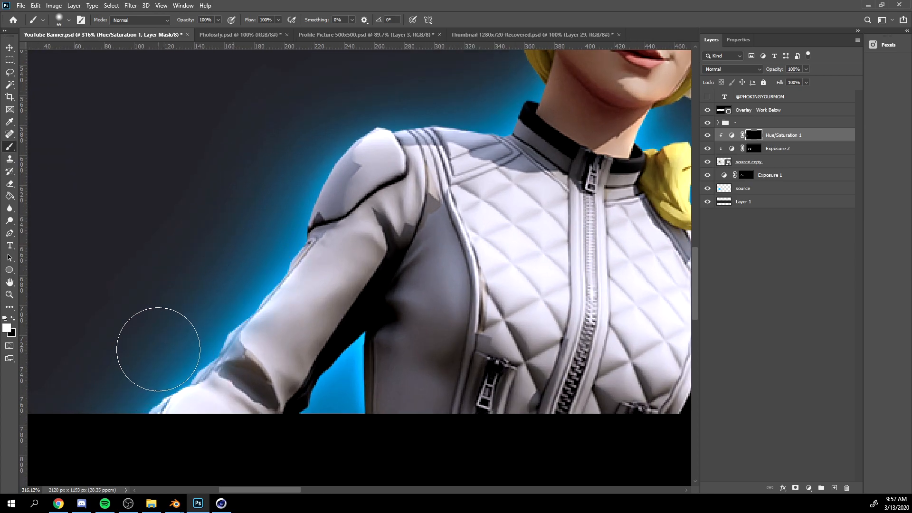
drag(277, 212, 320, 119)
drag(393, 84, 253, 207)
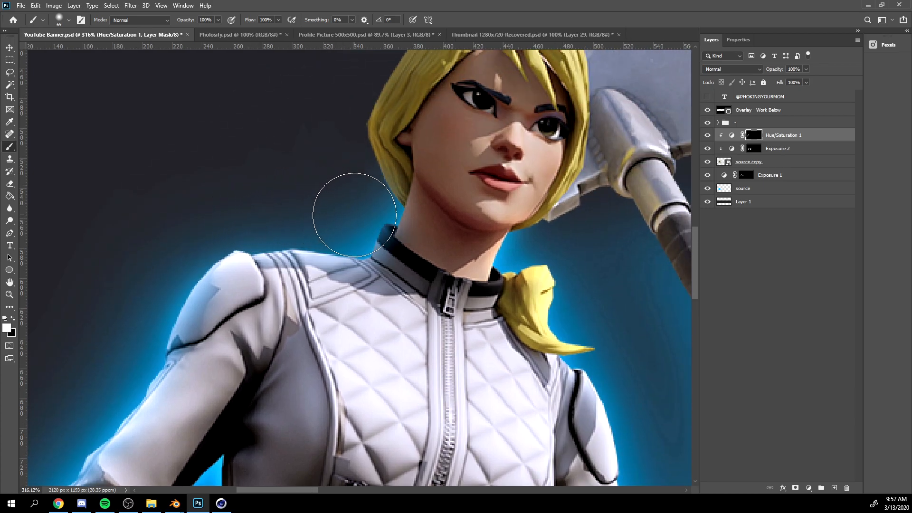
Tint the collar and the hair around the jaw on the Hue/Saturation 1 mask, undoing a stray stroke.
alt+scroll(350, 196, up, 3)
key(e)
key(b)
drag(480, 119, 499, 146)
key(ctrl+z)
alt+scroll(343, 139, down, 2)
key(e)
drag(476, 319, 397, 215)
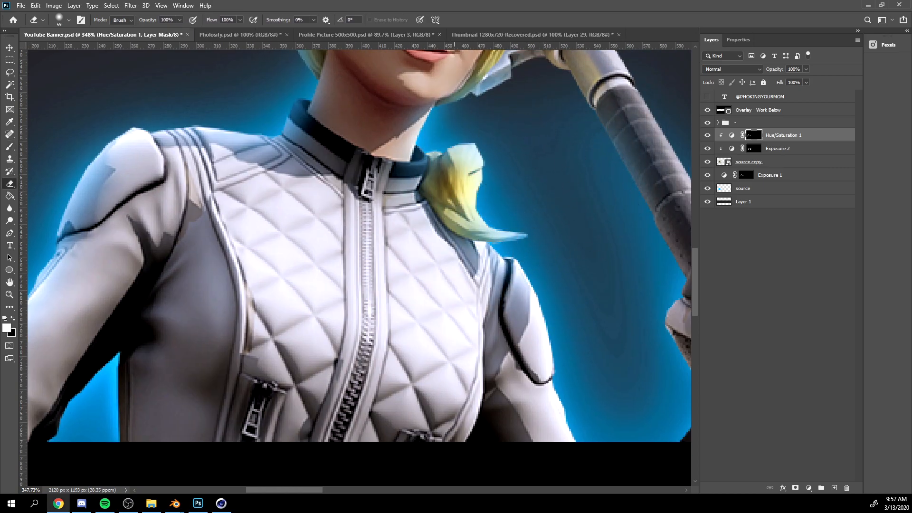
Tint the ponytail blue with a larger brush of about 112 px and close the Profile Picture 500x500.psd document.
right_click(528, 197)
drag(599, 156, 608, 155)
key(b)
drag(479, 209, 539, 187)
key(e)
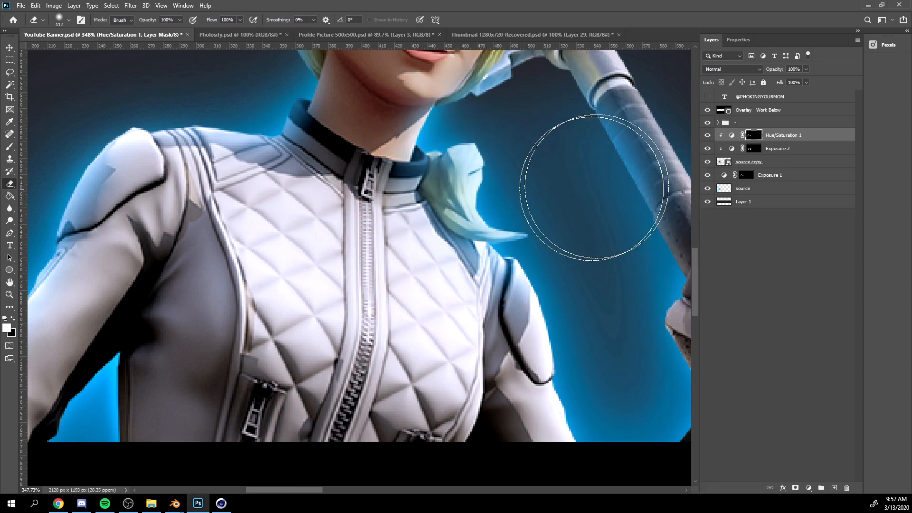
click(438, 34)
Paint the blue tint onto the far shoulder and upper arm on the Hue/Saturation 1 mask.
key(b)
key(bracketleft)
key(bracketleft)
mouse_move(525, 219)
mouse_down()
mouse_move(326, 207)
mouse_move(223, 159)
mouse_up()
alt+scroll(303, 216, up, 5)
key(e)
key(b)
alt+scroll(223, 159, down, 5)
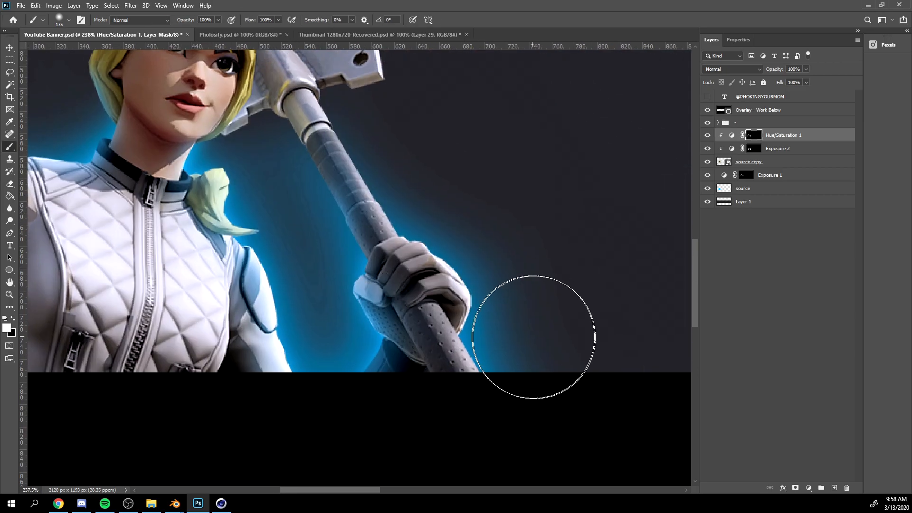
Paint the blue tint over the gloved hand and the adjoining shovel handle on the Hue/Saturation 1 mask.
key(bracketleft)
key(bracketleft)
key(bracketleft)
key(x)
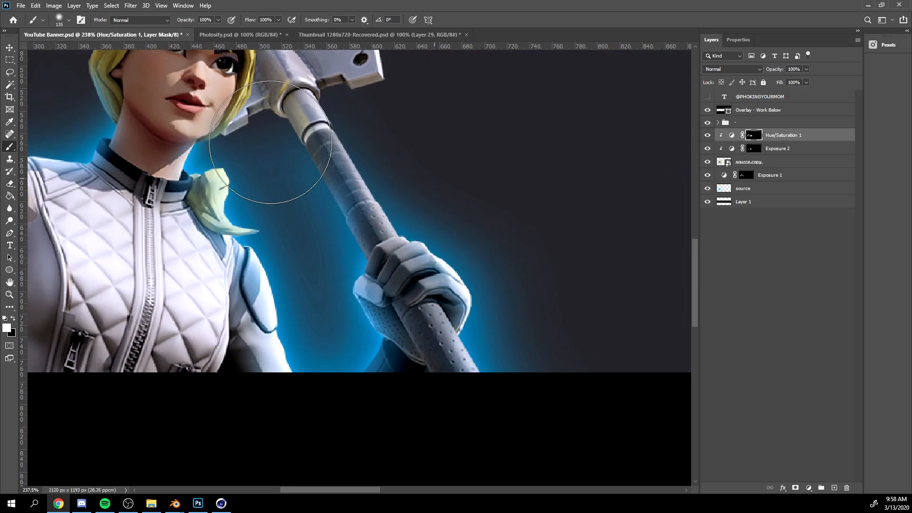
Paint blue edge light with a small brush along the inner edge of the shovel's neck and upper handle.
alt+scroll(238, 129, up, 2)
key(x)
alt+scroll(333, 276, up, 9)
mouse_move(149, 124)
mouse_down()
mouse_move(332, 278)
mouse_move(380, 297)
mouse_move(618, 166)
mouse_up()
key(bracketleft)
key(bracketleft)
key(bracketleft)
key(bracketleft)
key(bracketleft)
key(bracketleft)
key(e)
drag(618, 225, 447, 234)
key(b)
drag(465, 178, 570, 304)
drag(537, 232, 473, 130)
Clean up the strong blue strokes on the shovel handle and blend the tint with a larger soft brush.
key(e)
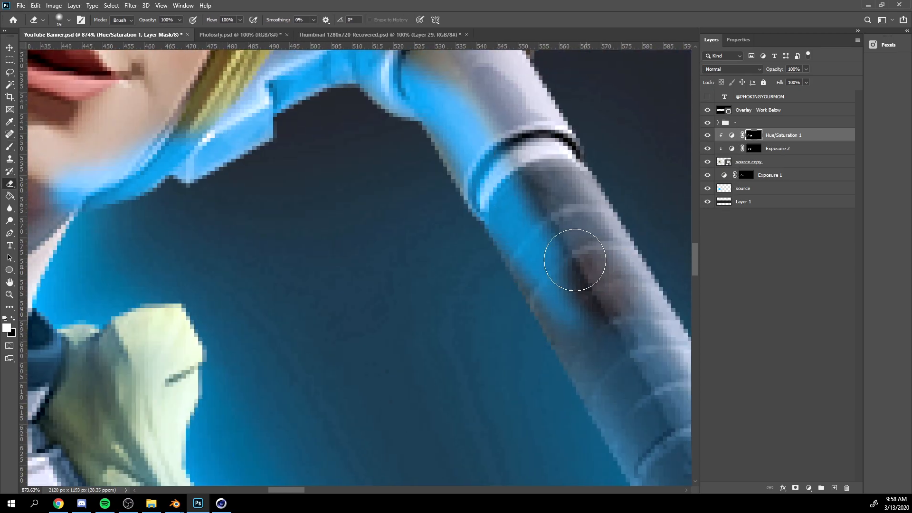
drag(578, 263, 503, 166)
alt+right_drag(560, 230, 576, 238)
drag(546, 223, 269, 150)
alt+scroll(268, 150, down, 8)
alt+right_drag(323, 86, 334, 84)
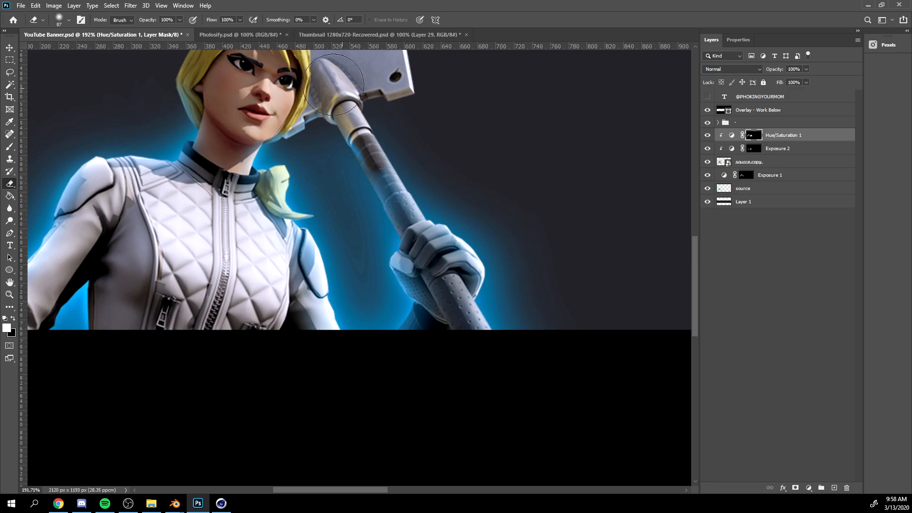
mouse_move(386, 132)
alt+right_down()
mouse_move(392, 163)
mouse_move(448, 143)
alt+right_up()
alt+scroll(448, 152, down, 4)
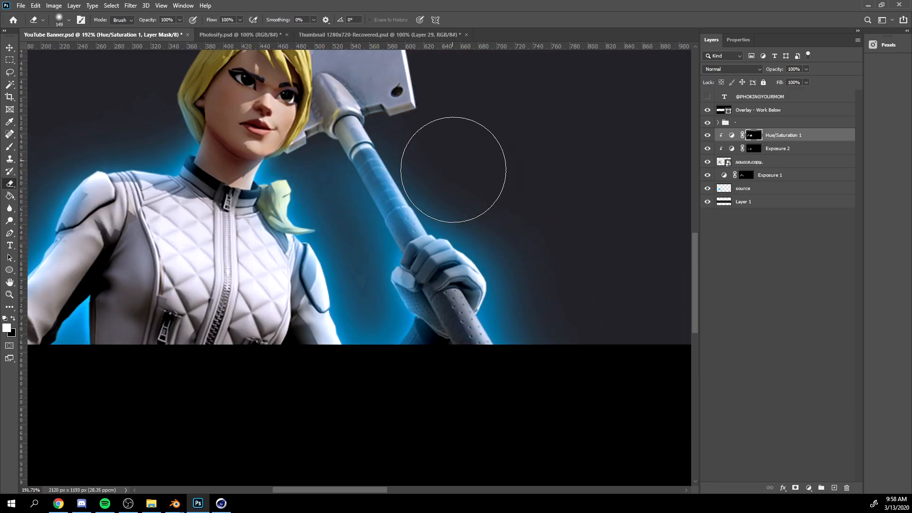
Tint the outer edge of the hair beside the face blue on the Hue/Saturation 1 mask.
alt+scroll(309, 110, up, 5)
drag(304, 102, 308, 199)
key(b)
mouse_move(311, 200)
alt+right_down()
mouse_move(376, 200)
mouse_move(285, 189)
alt+right_up()
click(313, 197)
key(e)
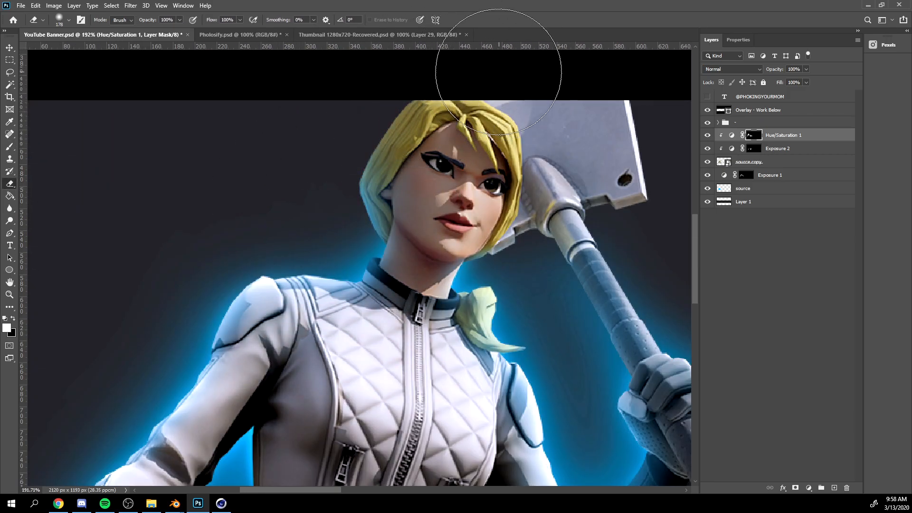
Compare the whole character with and without Hue/Saturation 1.
alt+scroll(482, 209, down, 3)
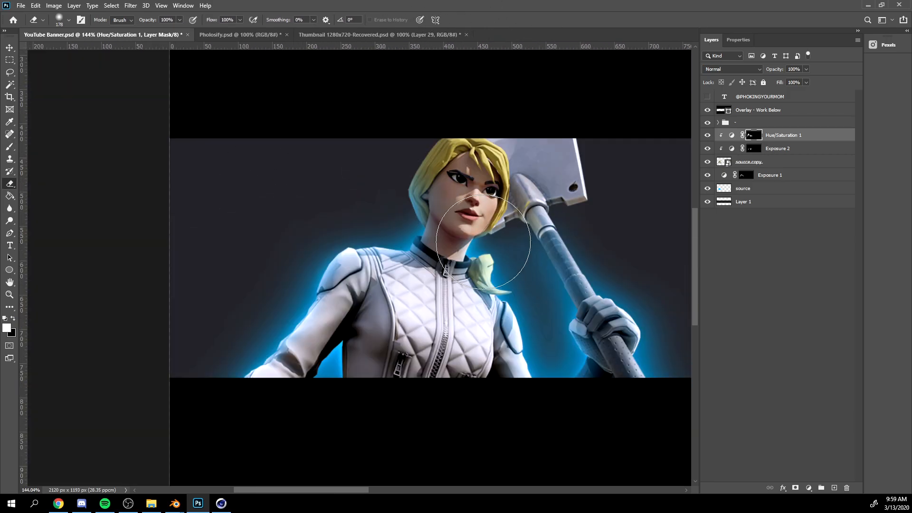
click(706, 136)
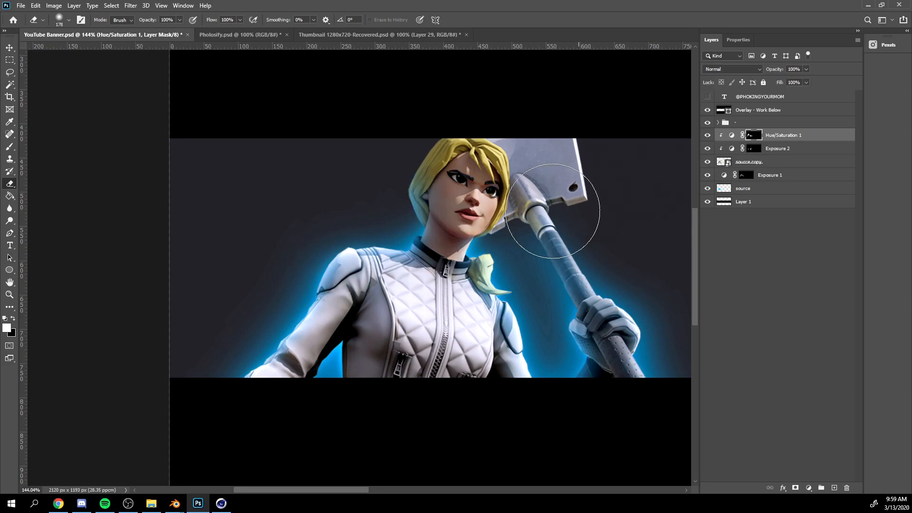
alt+scroll(468, 366, down, 2)
alt+scroll(478, 336, up, 4)
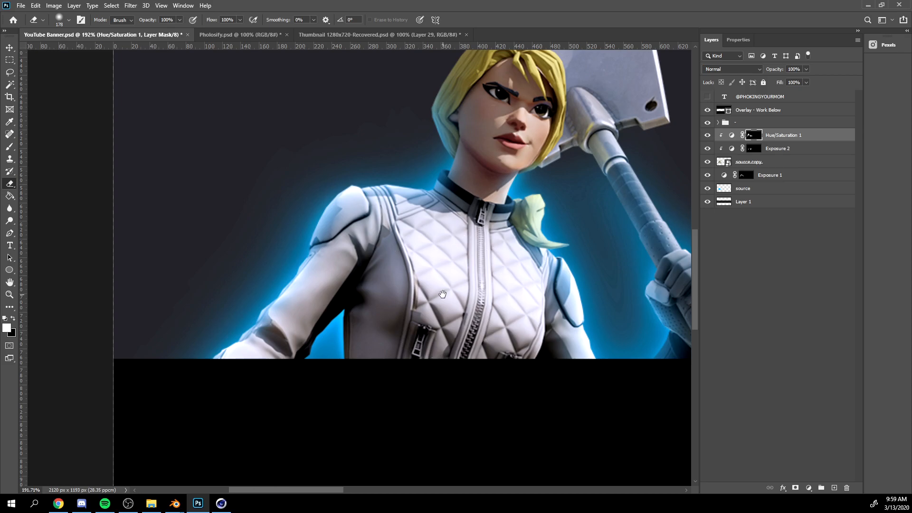
Add a Photo Filter adjustment using Cooling Filter (80) at 25% density and clip it to the source copy layer.
drag(442, 295, 355, 320)
click(808, 487)
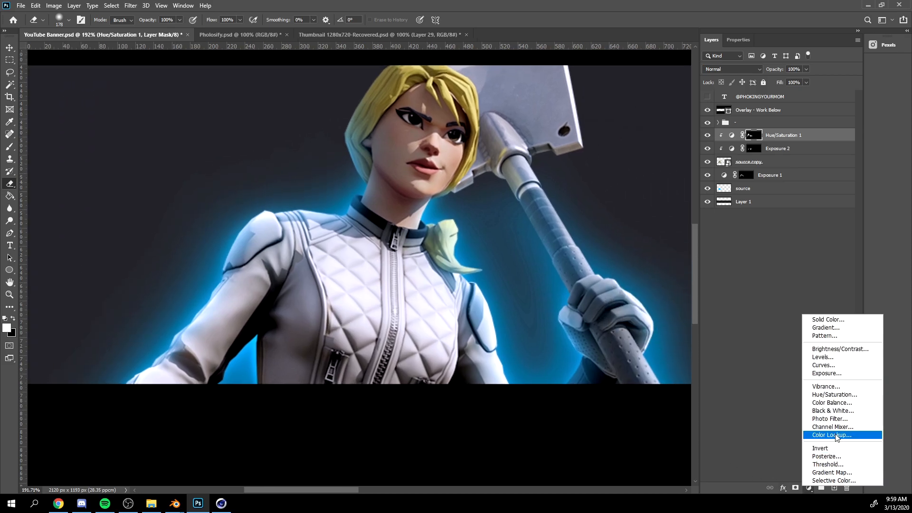
click(829, 418)
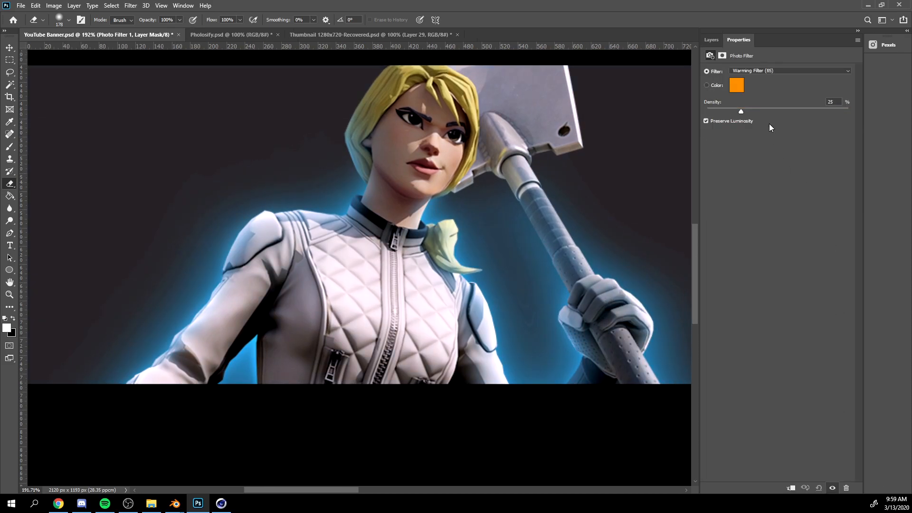
click(756, 71)
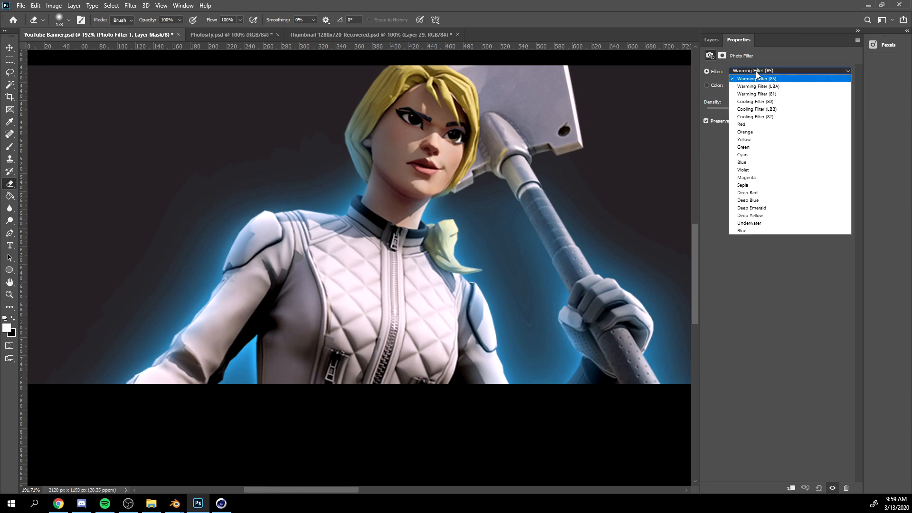
click(772, 101)
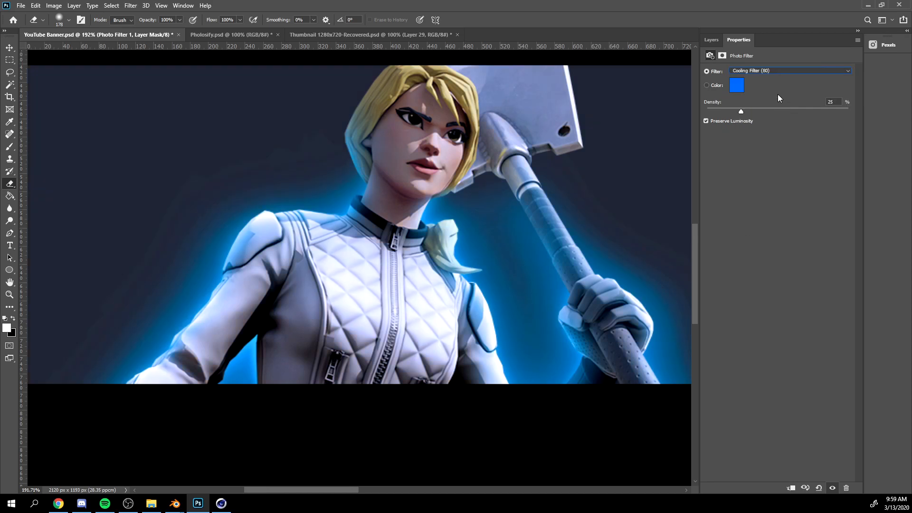
click(711, 40)
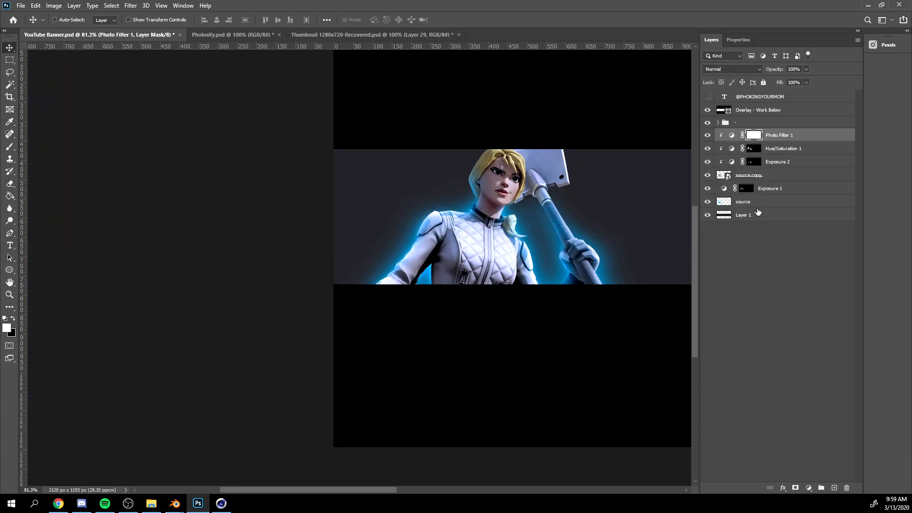
Select Layer 1 in the banner, switch to Pholosify.psd and expand the Fortnite Backgrounds (Chapter 2) group.
click(758, 212)
click(234, 35)
scroll(801, 290, down, 3)
click(720, 205)
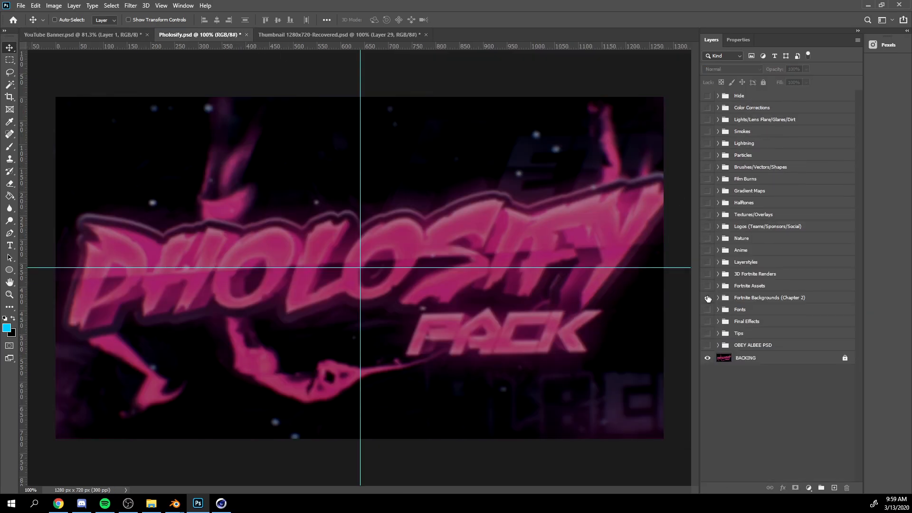
click(723, 298)
click(717, 298)
Show a pale snowy background from the Fortnite Backgrounds (Chapter 2) group and bring it into YouTube Banner.psd.
scroll(795, 291, down, 5)
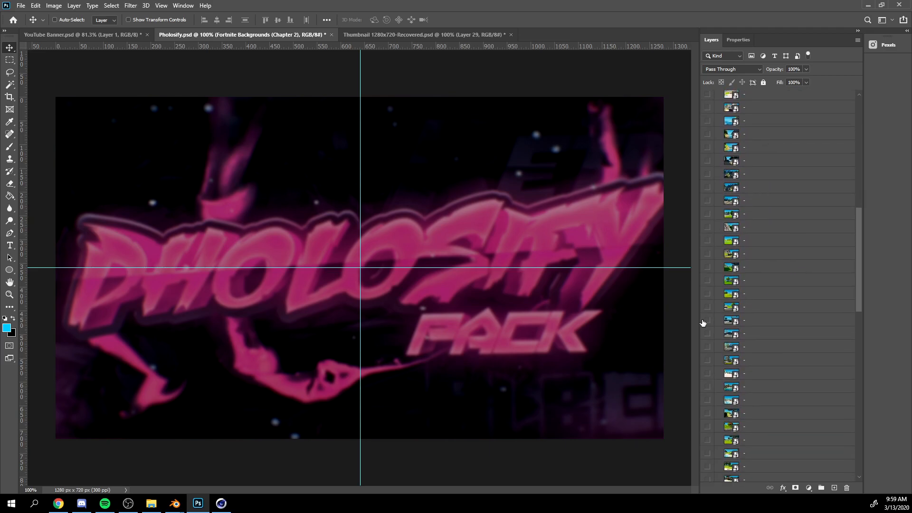
click(707, 373)
drag(743, 375, 351, 237)
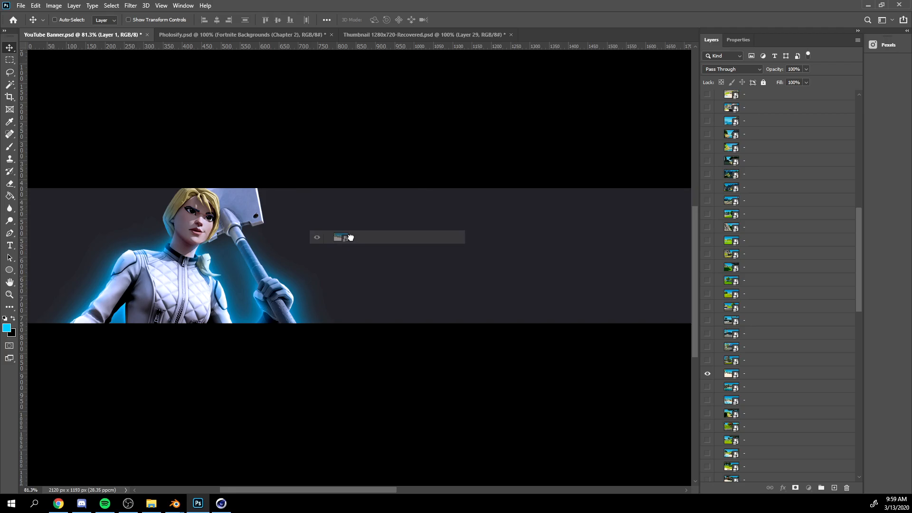
Place the Fortnite beach background directly above Layer 1 and enlarge it to span the full banner width.
drag(350, 237, 349, 237)
alt+scroll(456, 230, down, 3)
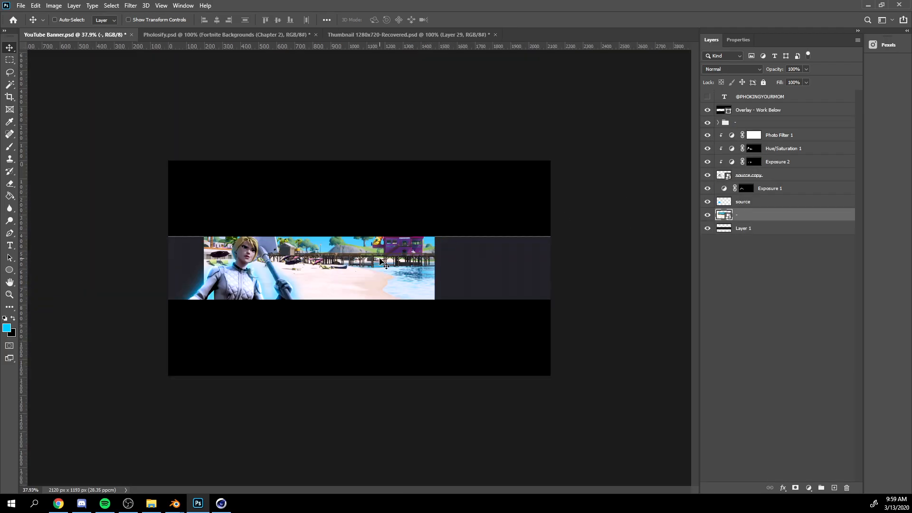
key(ctrl+t)
alt+drag(435, 325, 492, 353)
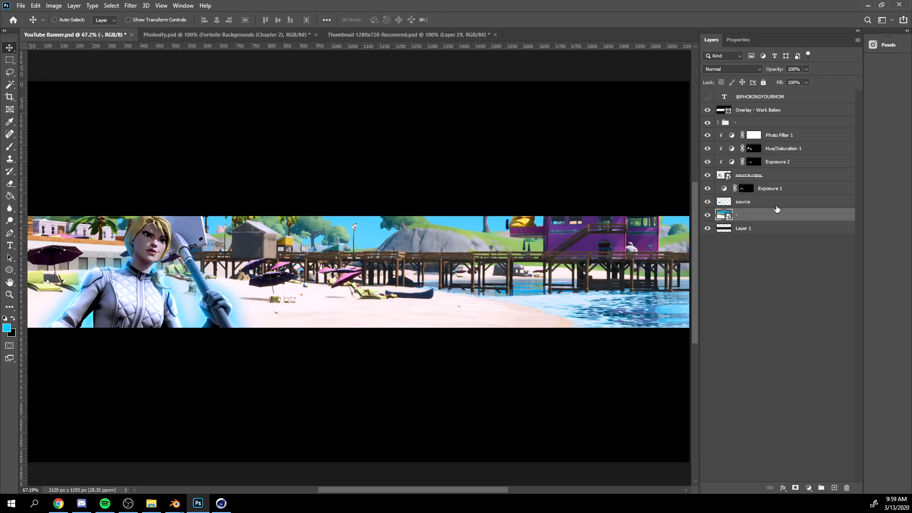
Rasterize the beach background layer and desaturate it.
right_click(764, 216)
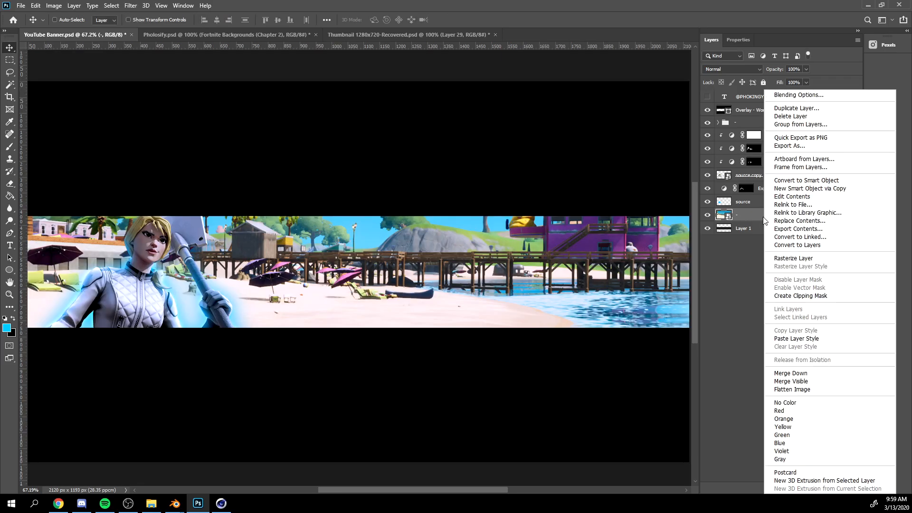
click(795, 259)
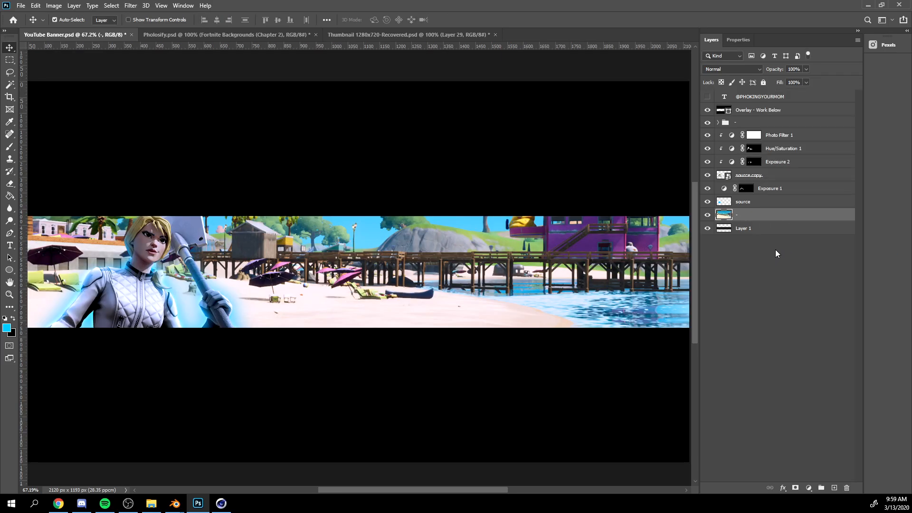
key(ctrl+shift+u)
Darken the grey background with Hue/Saturation by setting Lightness to -82.
key(ctrl+u)
drag(525, 330, 489, 332)
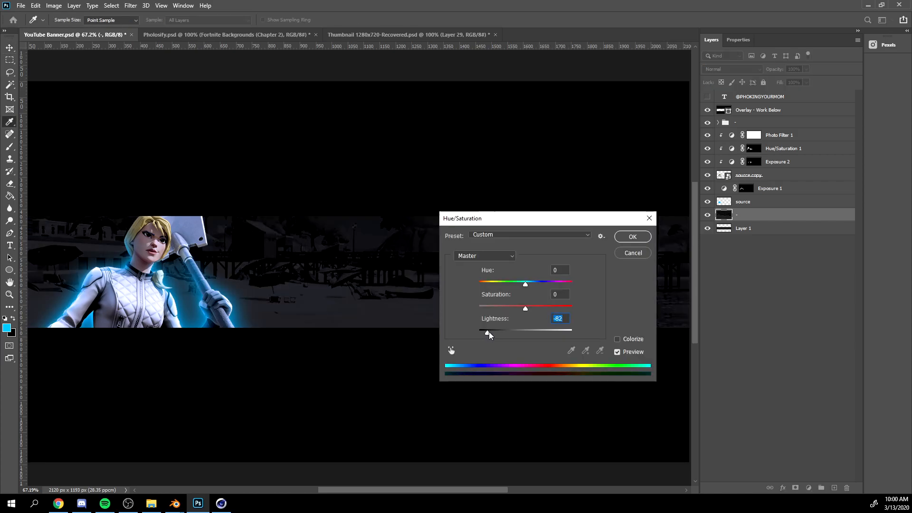
key(Return)
Tint the darkened background layer a cool blue with Color Balance on the midtones.
key(v)
drag(350, 287, 476, 287)
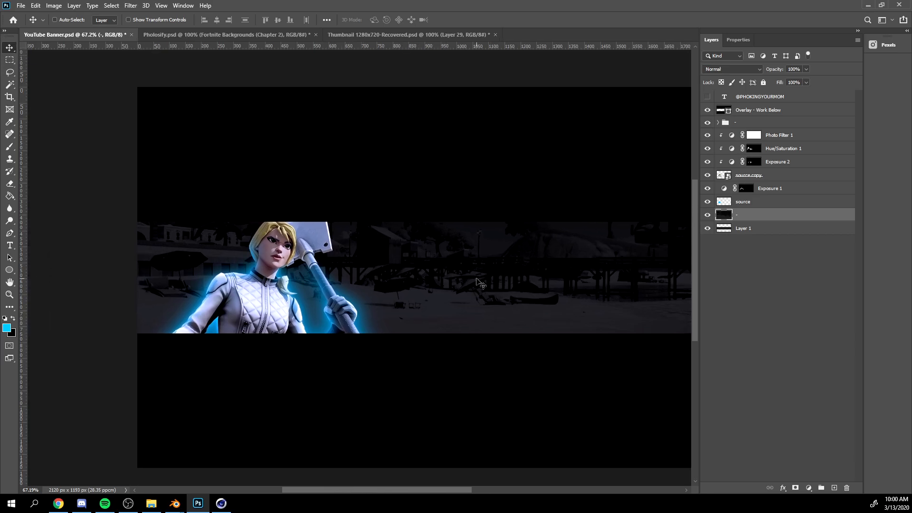
alt+scroll(481, 283, down, 1)
key(ctrl+b)
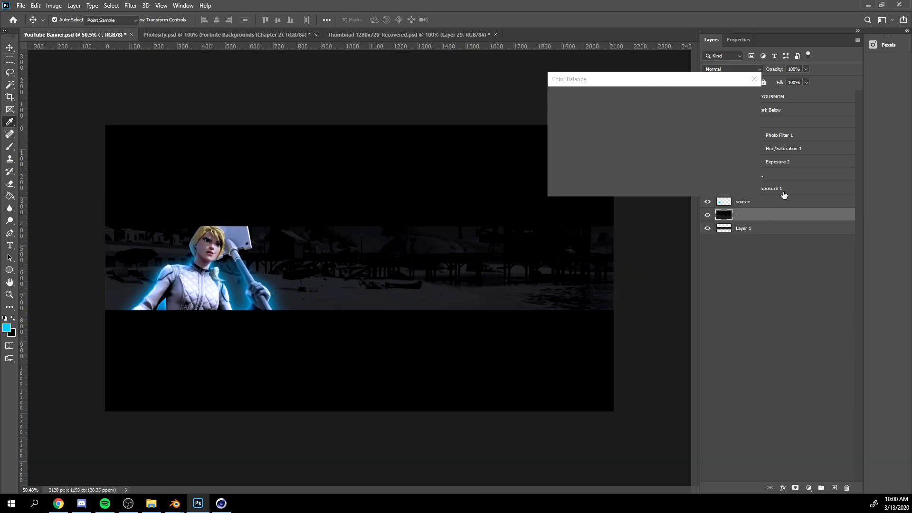
drag(644, 83, 601, 98)
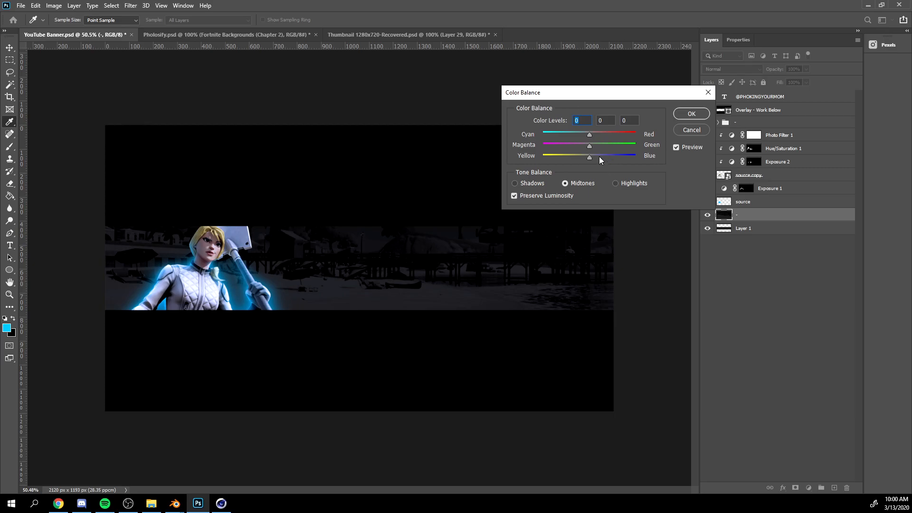
drag(580, 131, 577, 133)
key(Return)
Add a new layer above the background and paint a soft light-blue glow behind the character with a 725 px brush.
alt+scroll(212, 251, up, 4)
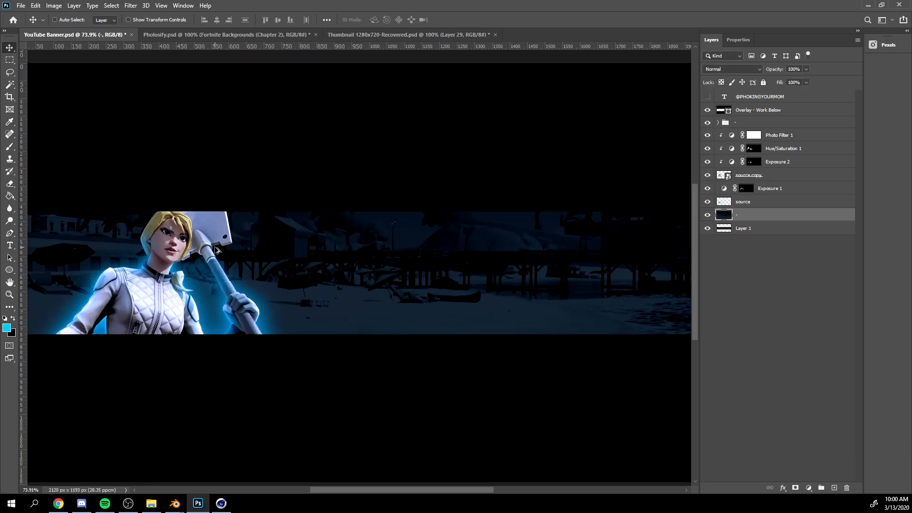
alt+scroll(199, 252, up, 3)
alt+scroll(216, 271, down, 2)
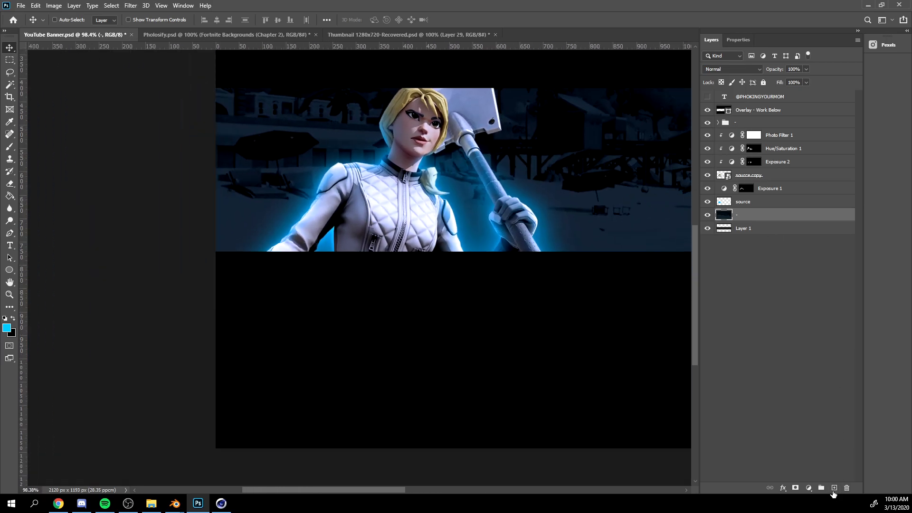
click(834, 488)
key(b)
alt+right_drag(422, 208, 523, 209)
alt+scroll(400, 202, down, 1)
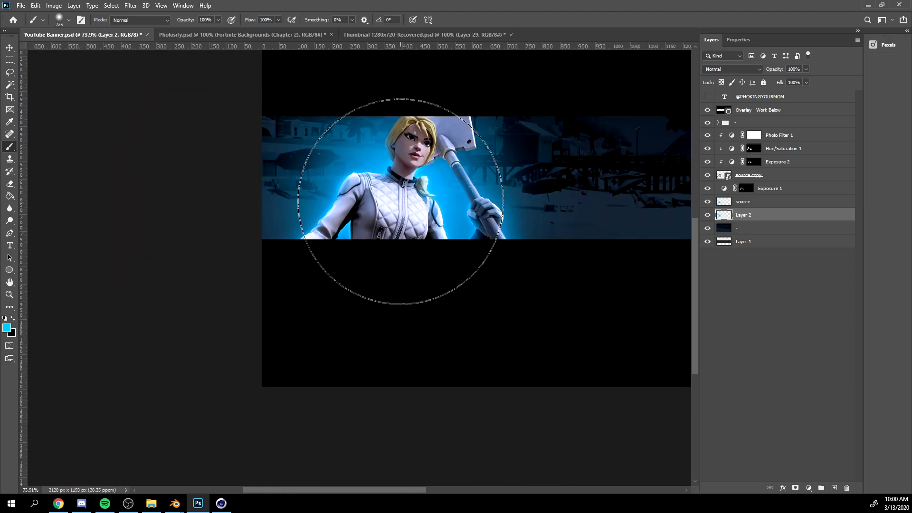
alt+scroll(463, 159, up, 1)
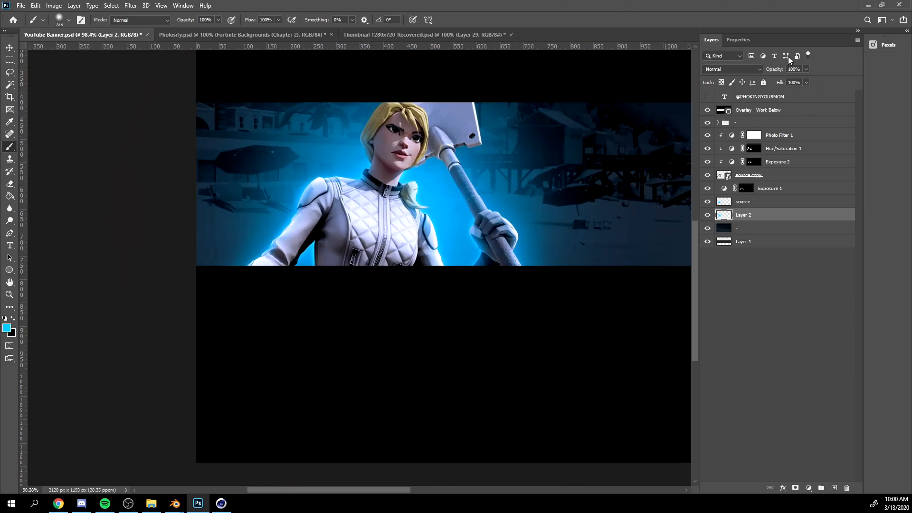
Set the blend mode of the painted glow on Layer 2 to Color.
click(740, 69)
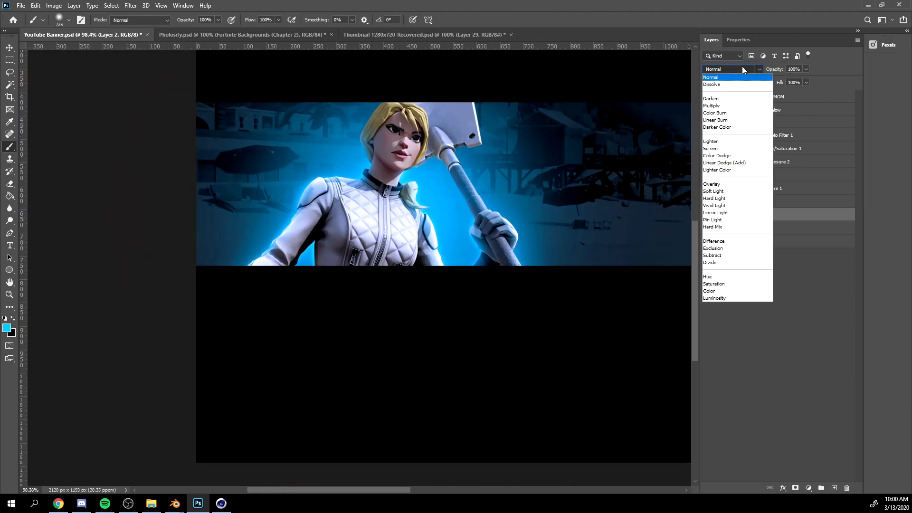
click(744, 291)
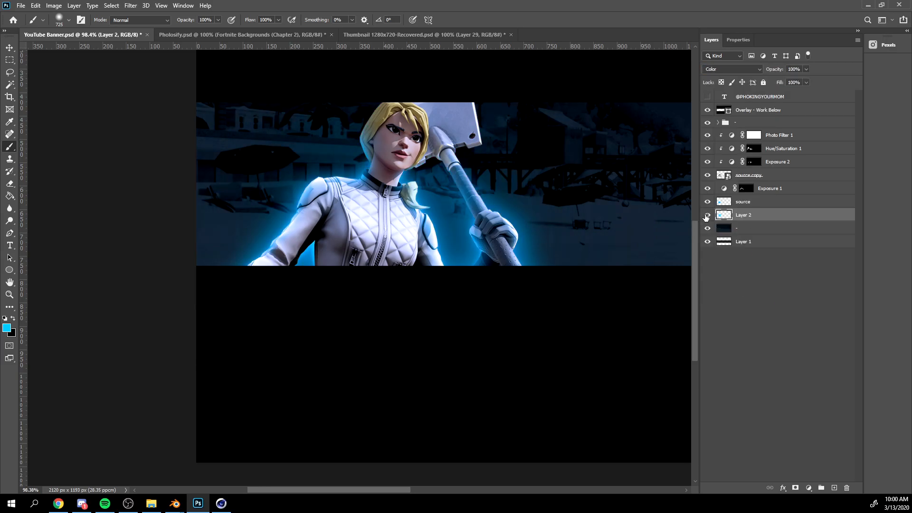
alt+scroll(415, 157, up, 1)
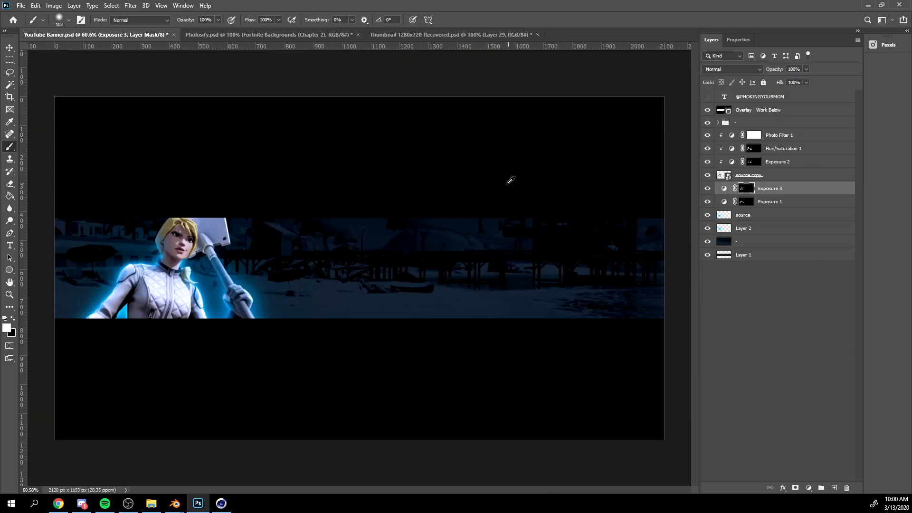
Compare the banner with and without the Exposure 3 adjustment.
alt+scroll(332, 190, up, 1)
alt+scroll(380, 186, down, 1)
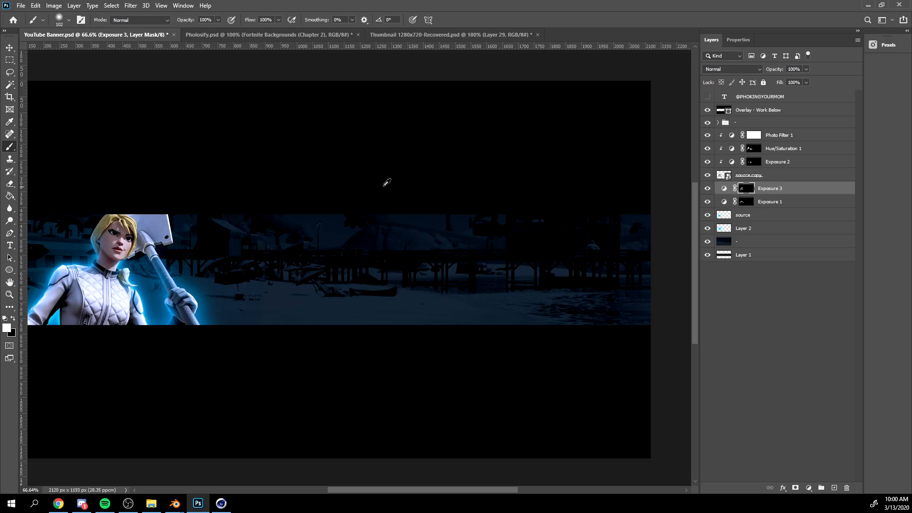
alt+scroll(381, 185, down, 1)
click(708, 190)
click(707, 190)
alt+scroll(362, 200, up, 2)
alt+scroll(296, 239, down, 2)
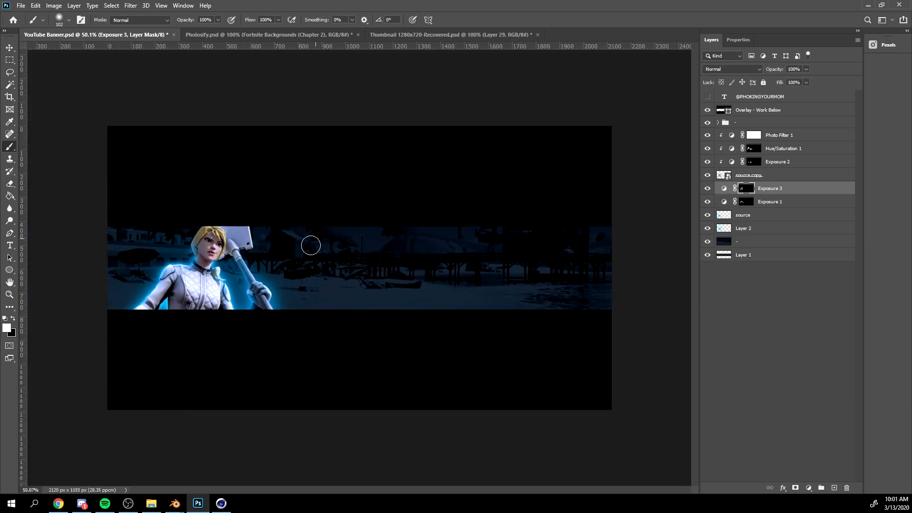
Switch to Cinema 4D and change the 3D text to JAKKUKI in the Planet Kosmos font.
click(221, 503)
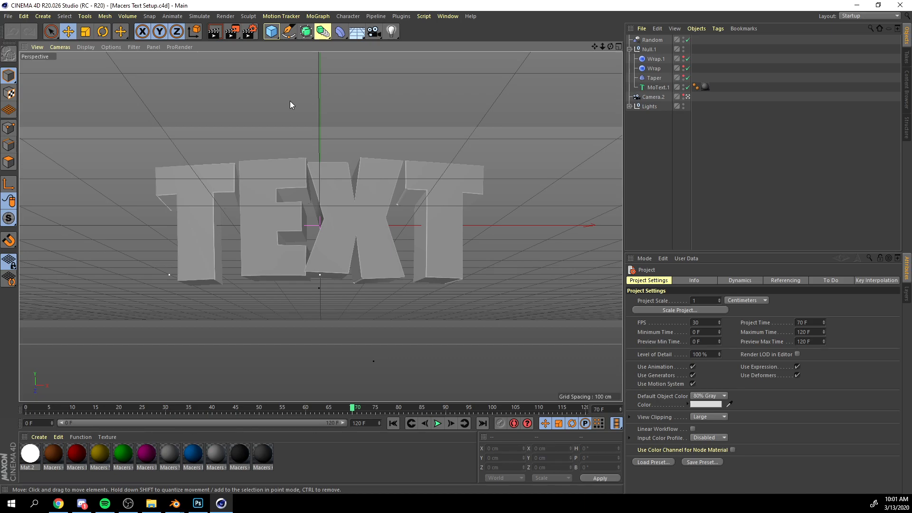
scroll(212, 298, up, 2)
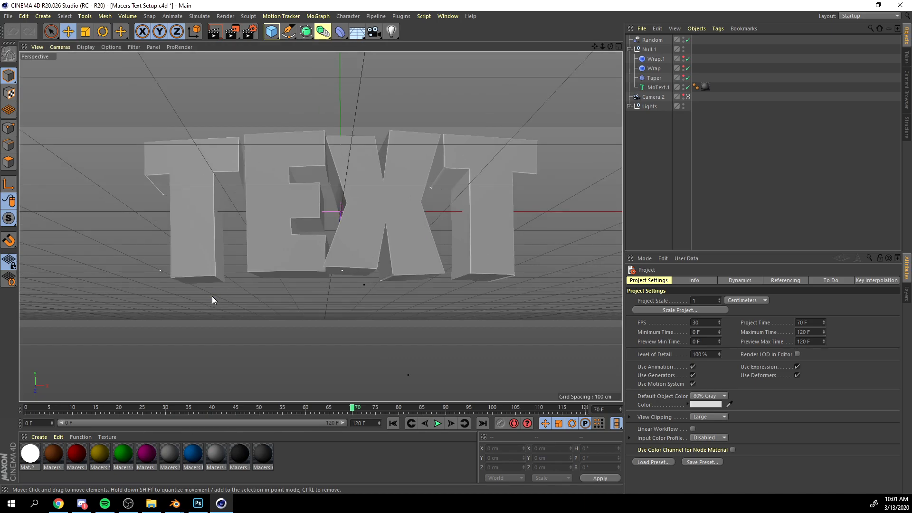
click(238, 274)
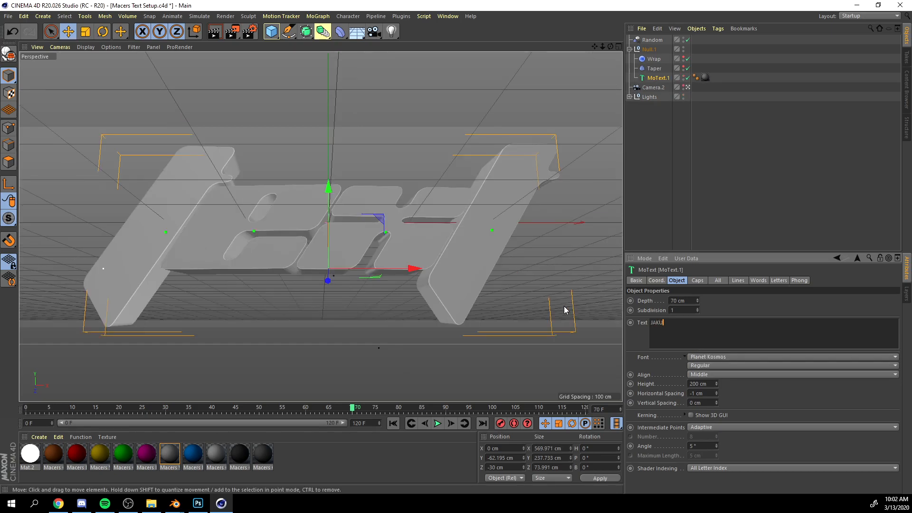
click(565, 310)
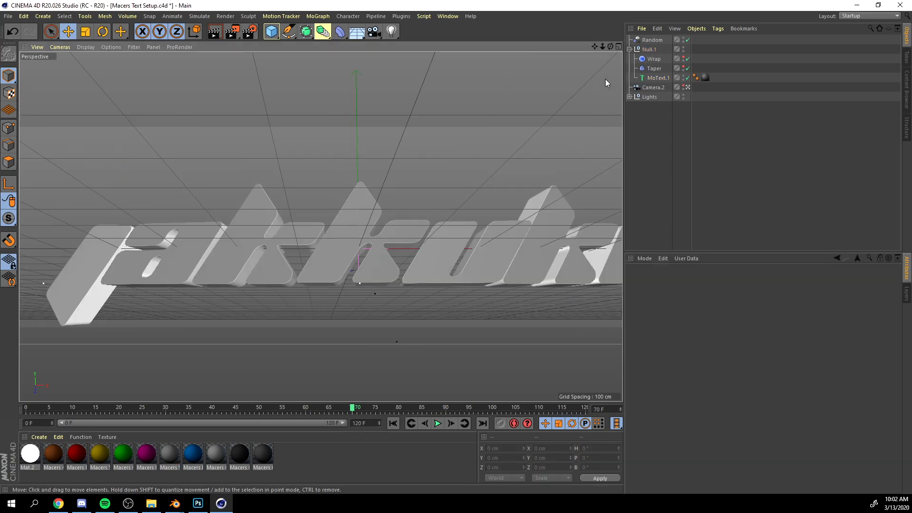
Duplicate the JAKKUKI text together with its Wrap and Taper deformers, parent null and Random effector.
drag(610, 46, 651, 68)
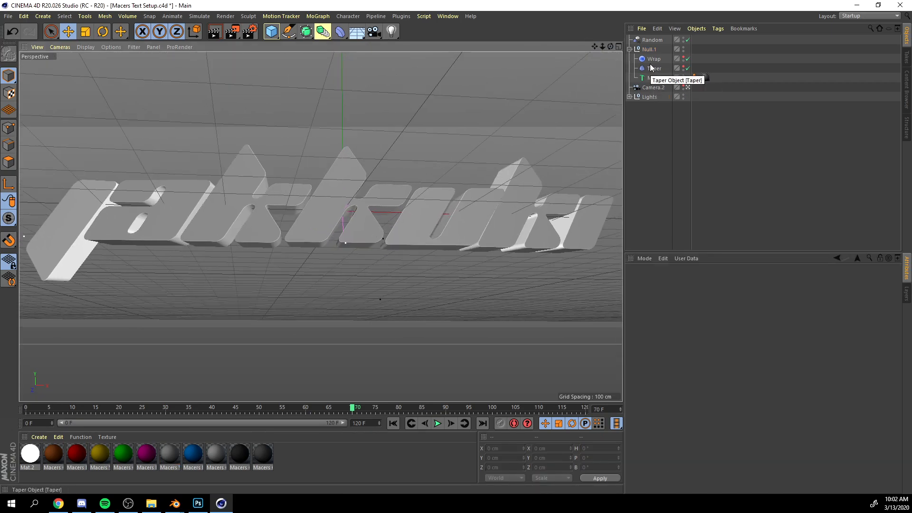
click(629, 48)
click(648, 48)
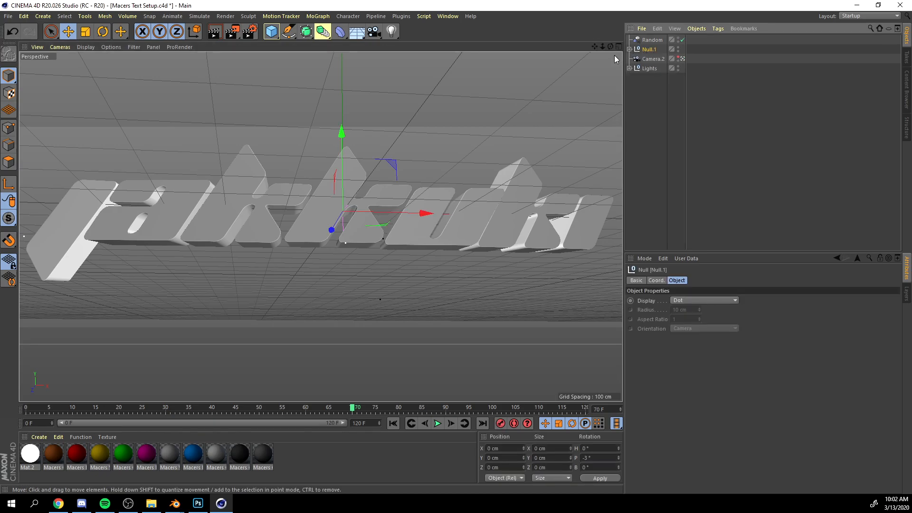
click(629, 49)
click(657, 78)
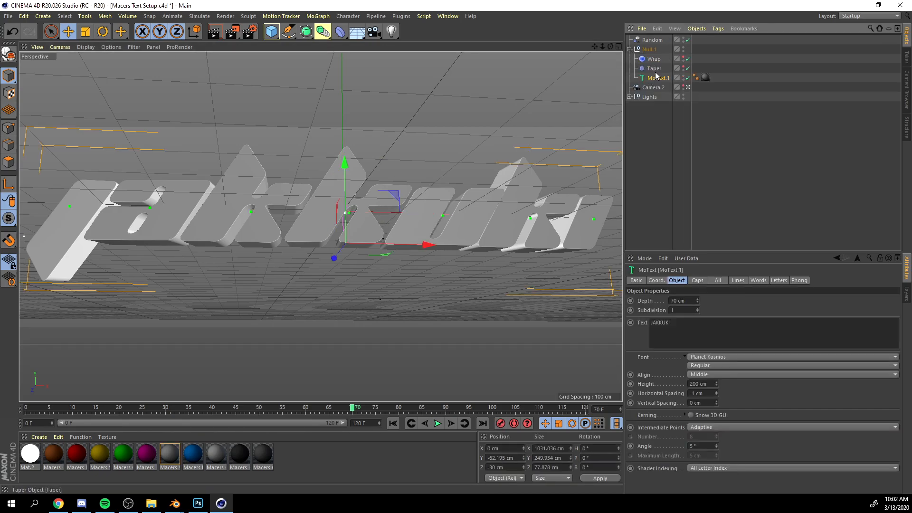
shift+click(654, 59)
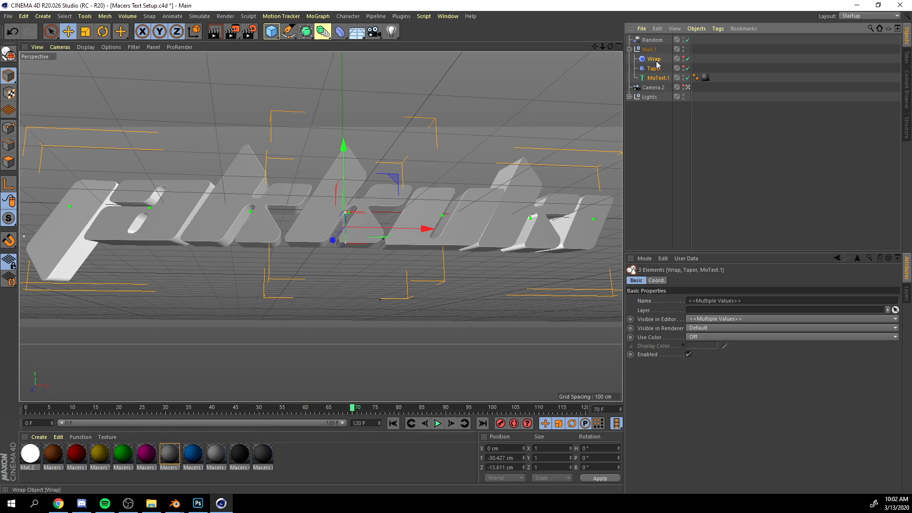
key(ctrl+c)
key(ctrl+v)
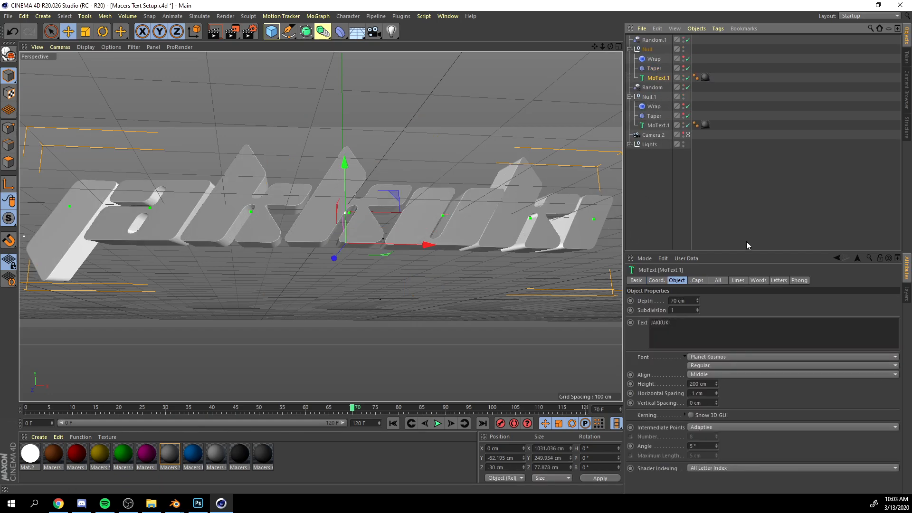
Move the copied text forward along Z to about -39 cm and reduce its depth to 1 cm.
scroll(329, 249, up, 1)
drag(335, 256, 333, 259)
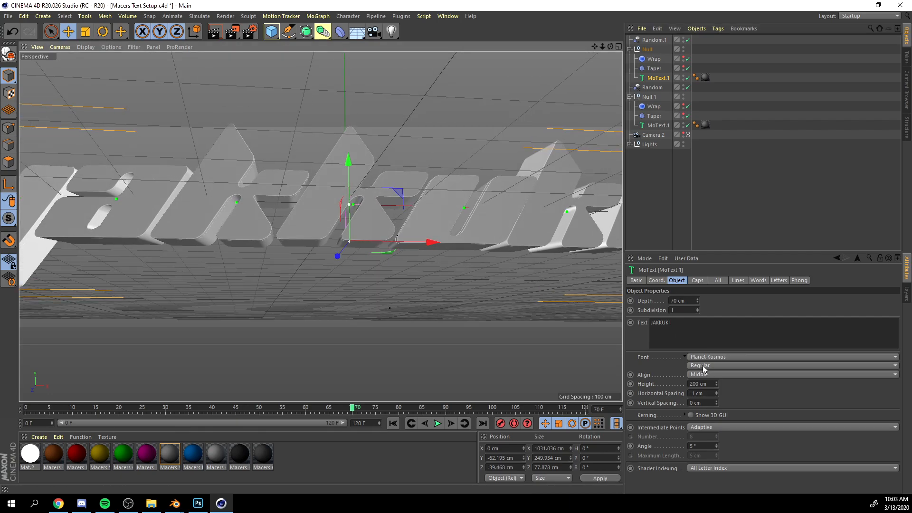
drag(697, 299, 697, 333)
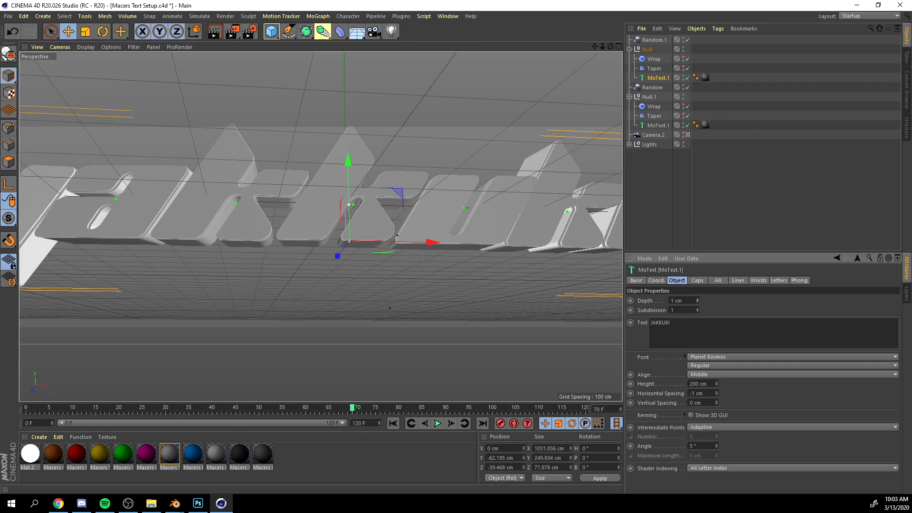
drag(697, 301, 697, 300)
Shift the thin text copy to about -31 cm along Z and frame the whole word from the front.
mouse_move(610, 47)
mouse_down()
mouse_move(703, 48)
mouse_move(608, 48)
mouse_up()
drag(271, 254, 268, 253)
key(ctrl+shift+z)
mouse_move(594, 47)
mouse_down()
mouse_move(571, 42)
mouse_move(580, 48)
mouse_up()
drag(320, 227, 326, 229)
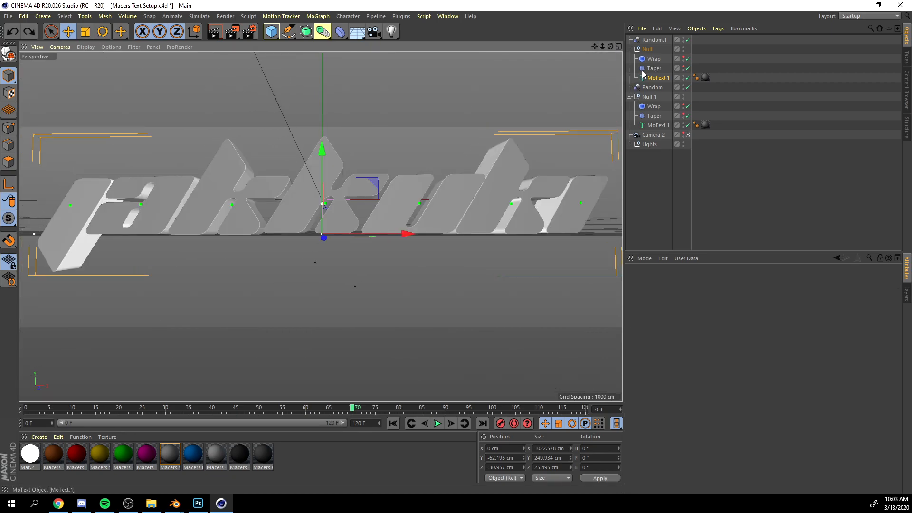
Disable the thin text copy and render the thick JAKKUKI text to the Picture Viewer.
click(688, 78)
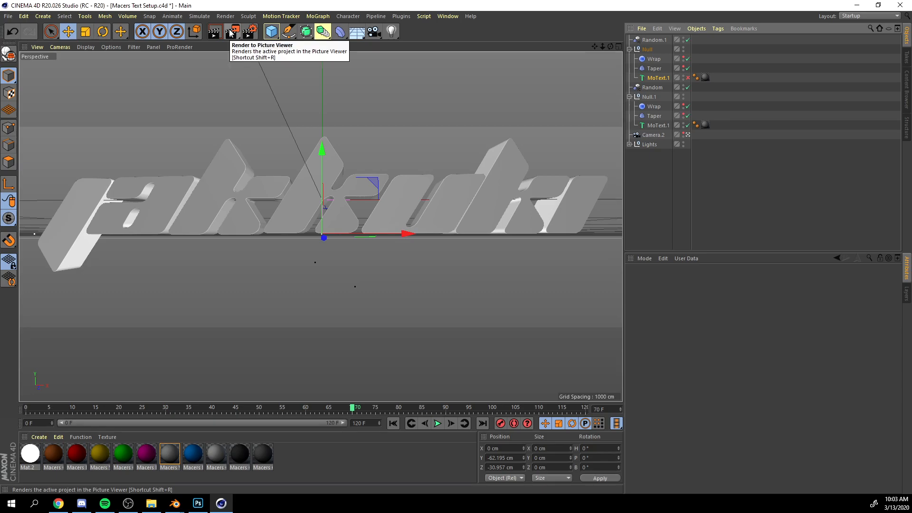
click(230, 32)
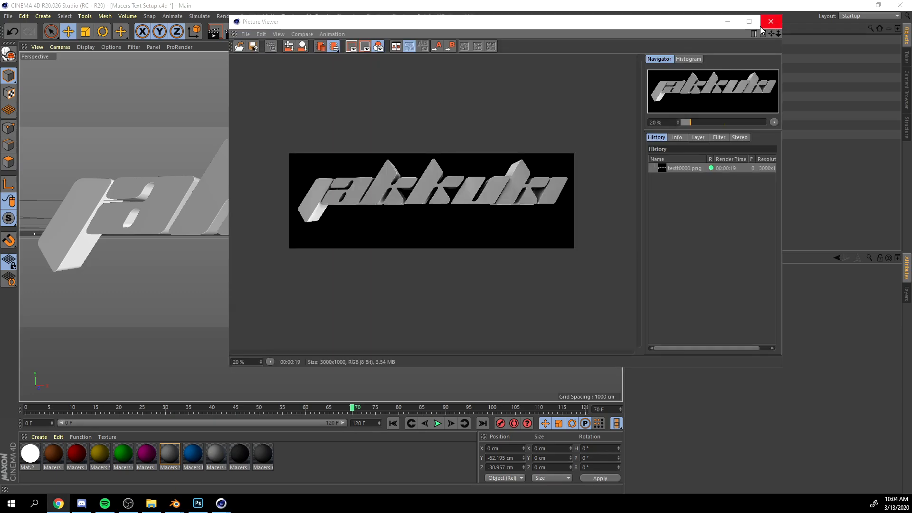
click(764, 23)
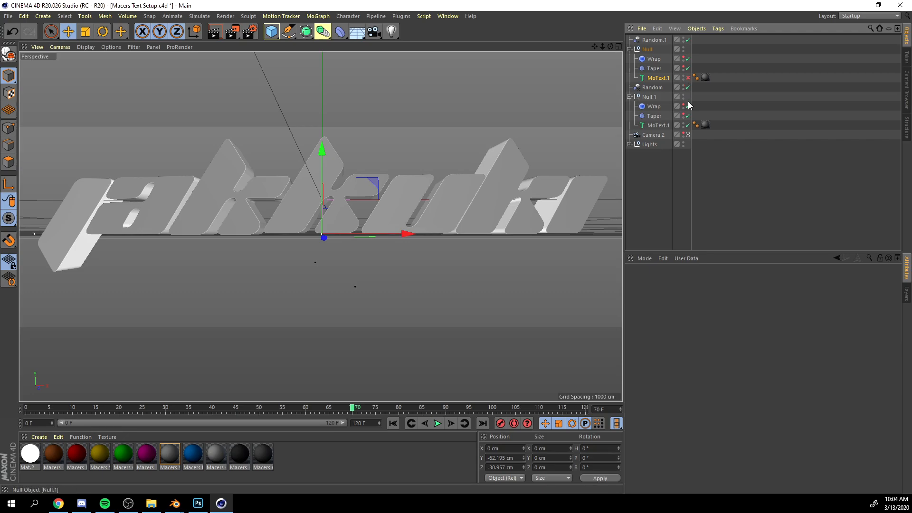
Disable the thick text, enable the thin text copy and start its Picture Viewer render, cancelling the overwrite of textt0000.png.
click(688, 125)
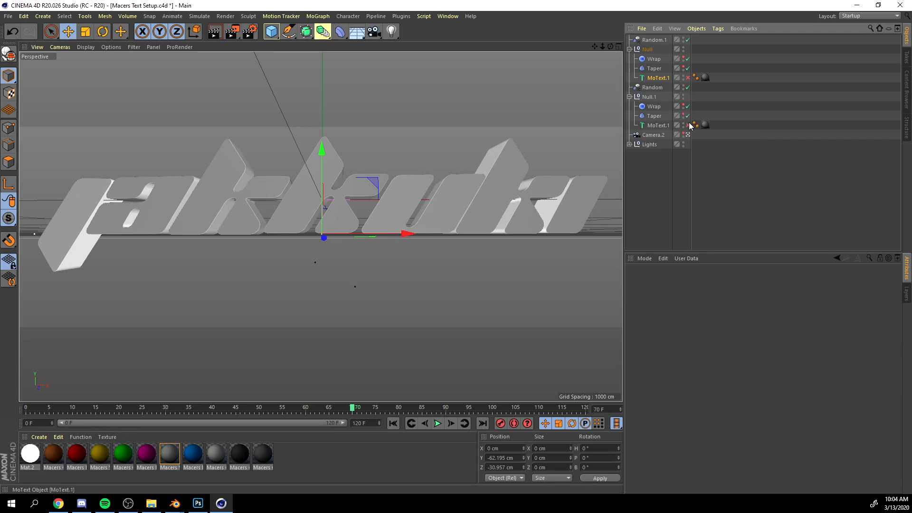
click(688, 78)
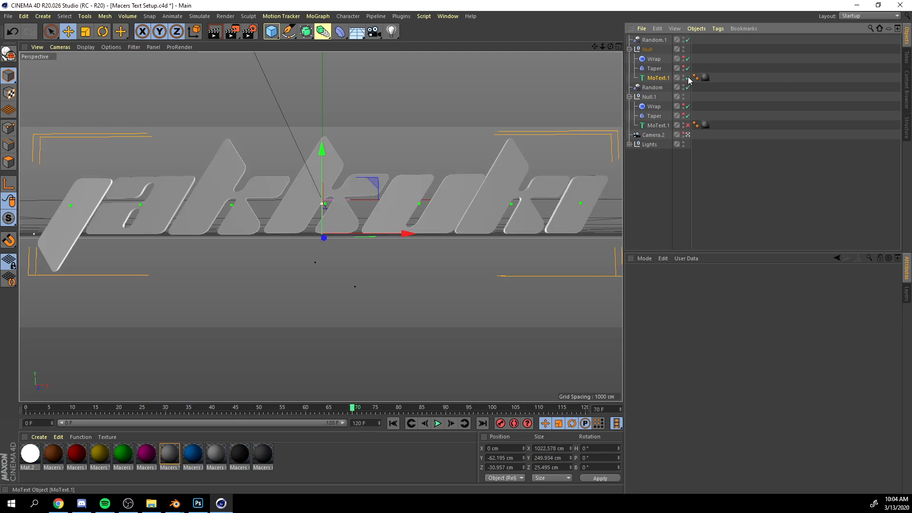
click(233, 32)
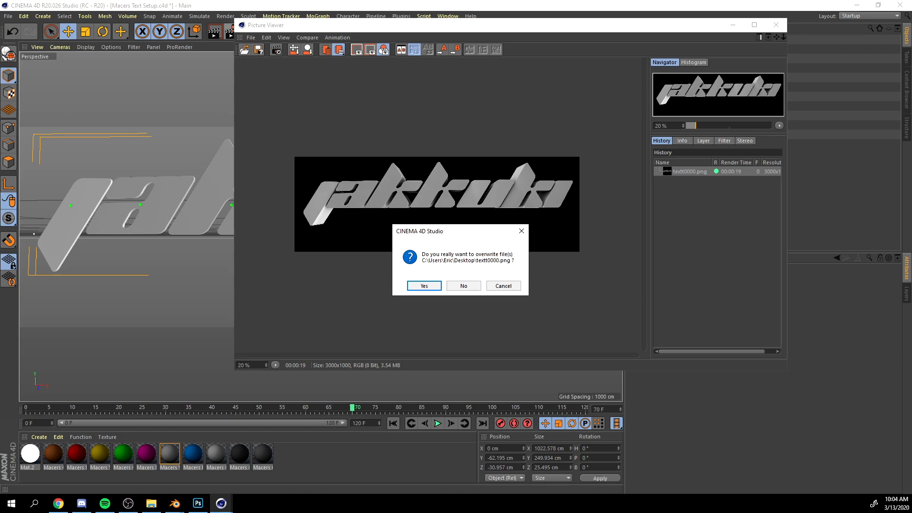
click(506, 287)
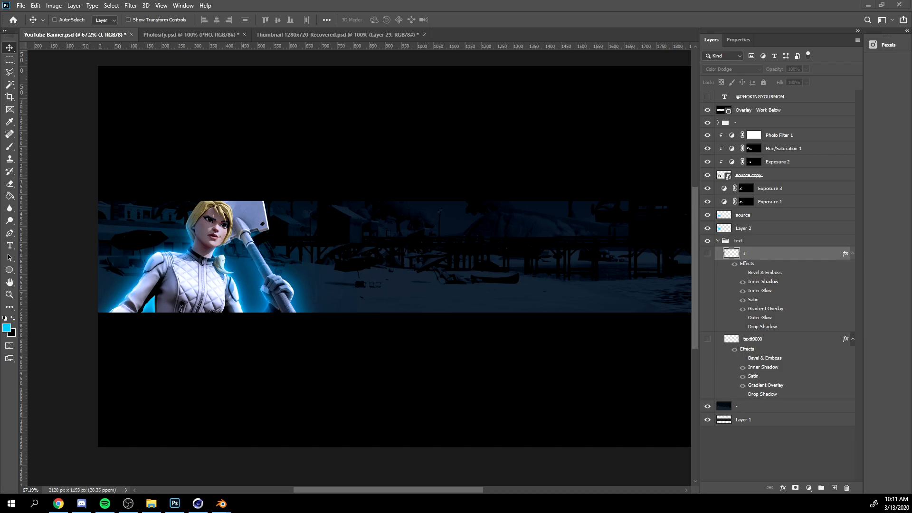
Switch to Photoshop and place the vd and textt0000 text renders in the text group of the YouTube banner.
drag(0, 370, 177, 301)
key(Return)
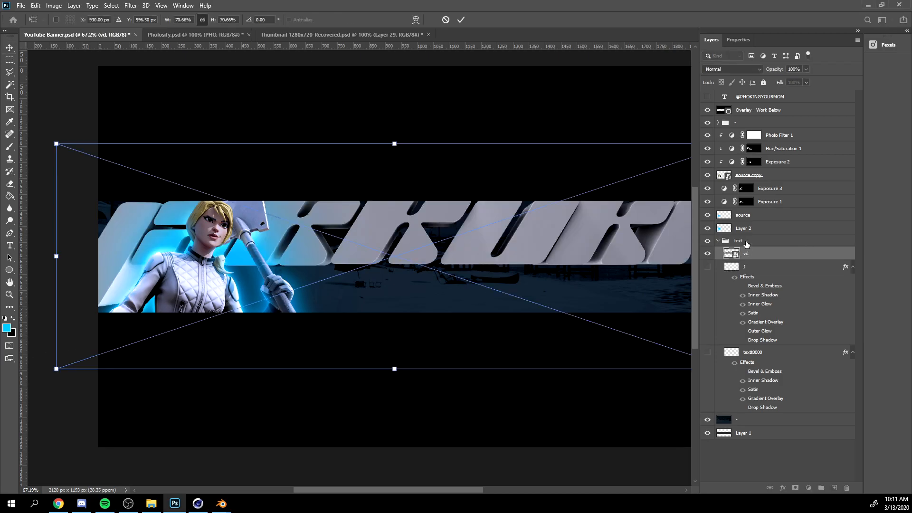
key(Return)
Scale down both text renders together, position them beside the character and hide the vd layer.
shift+click(744, 267)
key(ctrl+t)
key(ctrl+0)
alt+drag(515, 215, 473, 259)
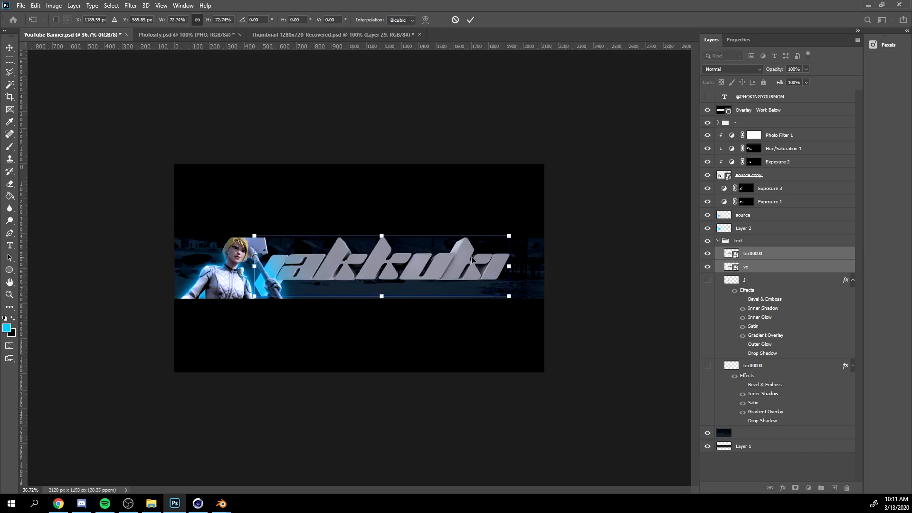
key(ctrl+0)
key(Return)
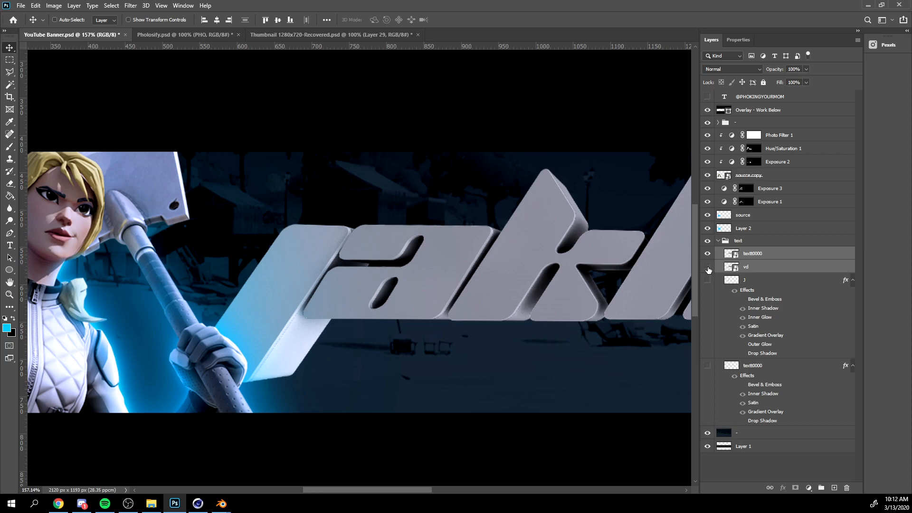
click(707, 266)
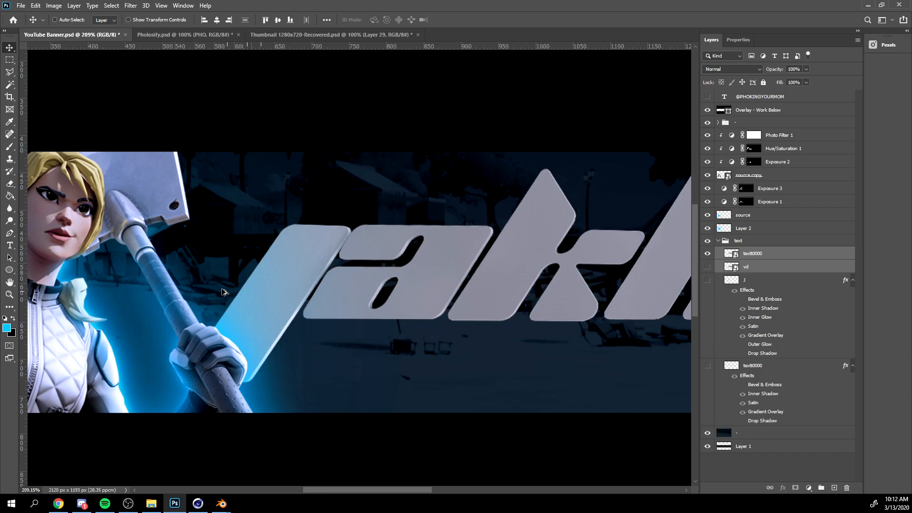
alt+scroll(255, 275, up, 2)
key(l)
click(245, 196)
click(70, 355)
click(31, 444)
click(126, 481)
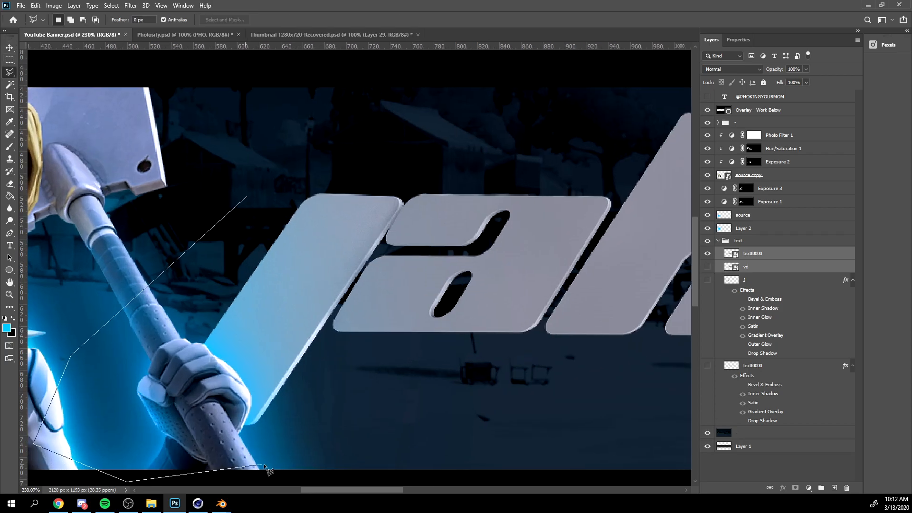
click(266, 465)
click(296, 443)
click(327, 324)
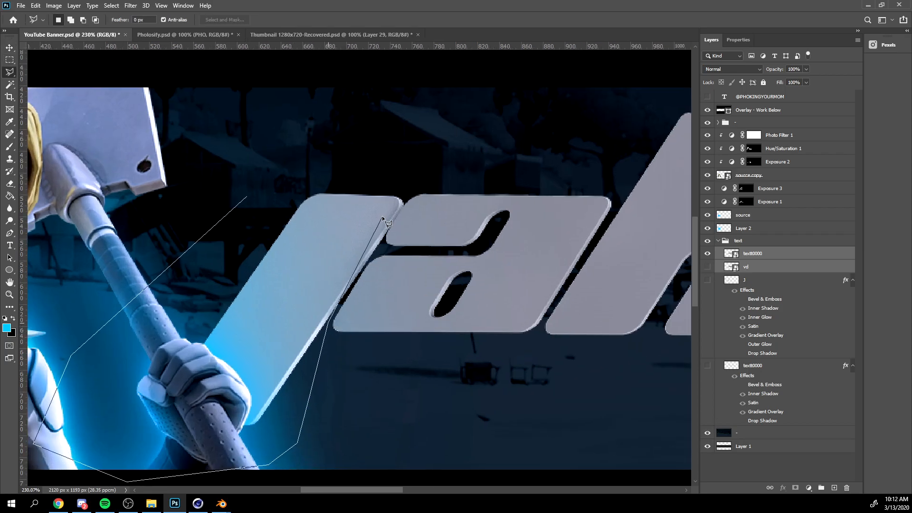
click(418, 183)
click(246, 196)
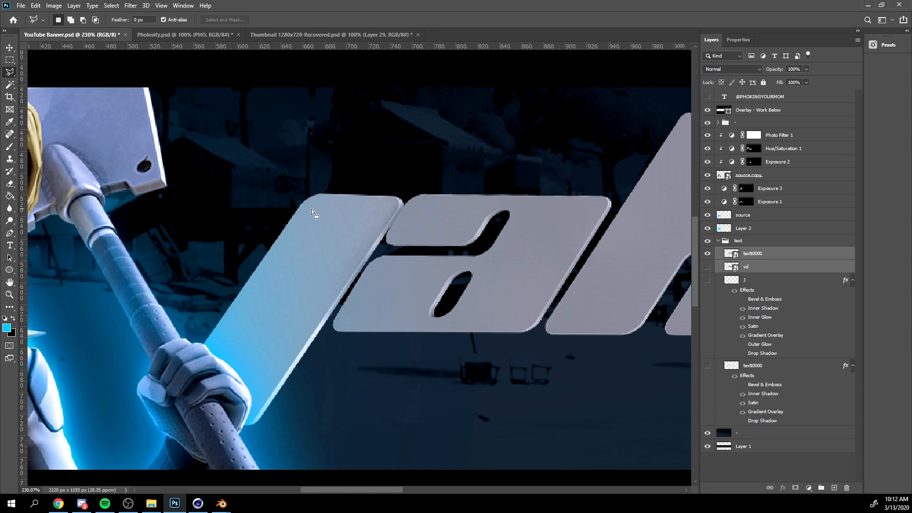
Rasterize the textt0000 layer holding the thin front face of the text.
key(v)
right_click(785, 252)
click(785, 251)
click(776, 255)
right_click(774, 255)
click(809, 260)
key(Left)
key(ctrl+t)
drag(450, 169, 446, 168)
key(Return)
key(ctrl+d)
Lasso the letter J on the rasterized front text and cut it onto its own layer.
alt+scroll(259, 165, down, 9)
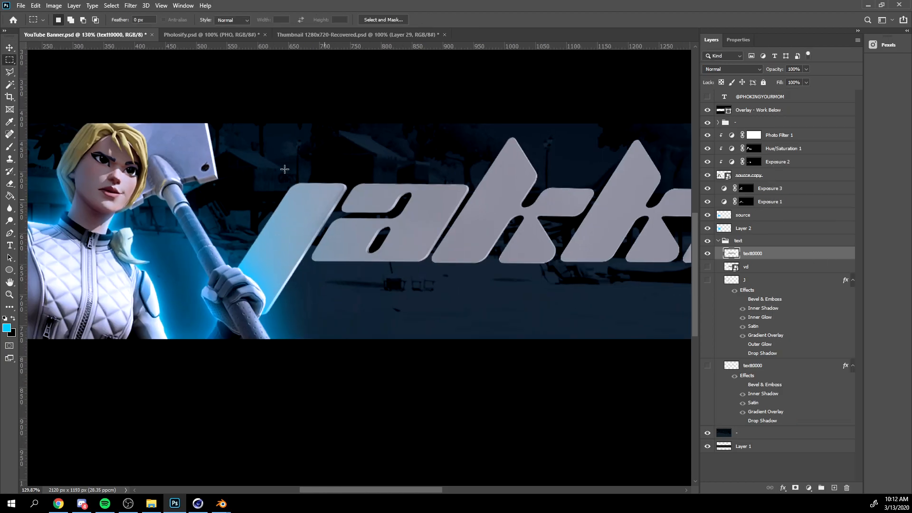
key(v)
key(l)
click(197, 147)
click(155, 183)
click(131, 203)
click(105, 223)
click(79, 302)
click(124, 330)
click(219, 313)
click(196, 147)
right_click(214, 173)
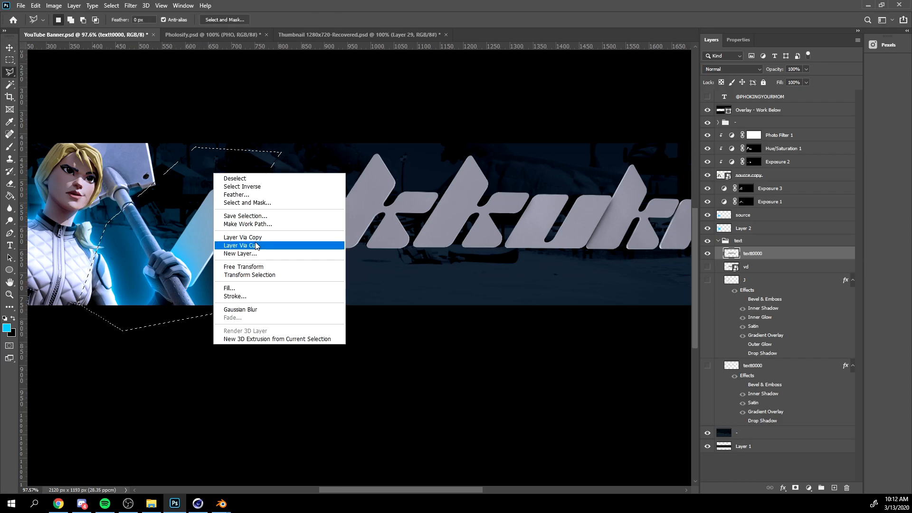
click(237, 245)
key(v)
Paste the silver layer style with Inner Shadow, Satin and Gradient Overlay onto the remaining front text letters.
click(764, 267)
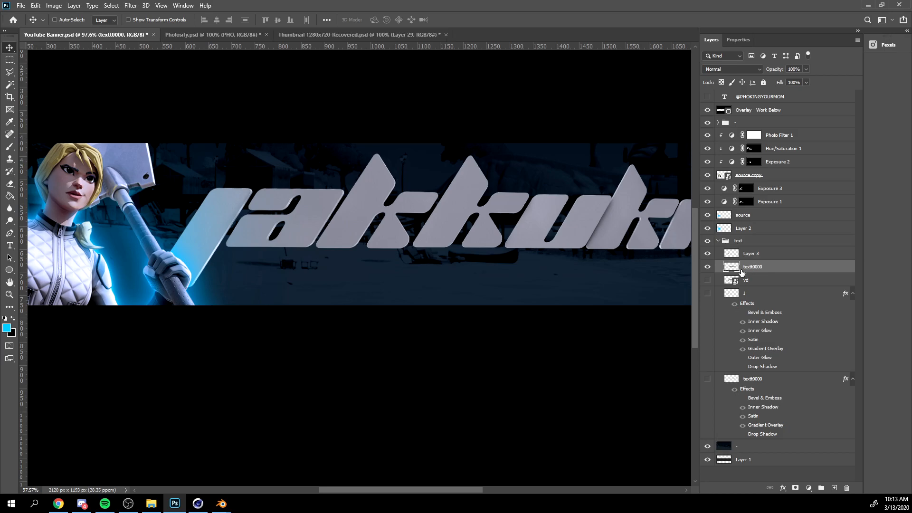
right_click(739, 271)
click(783, 317)
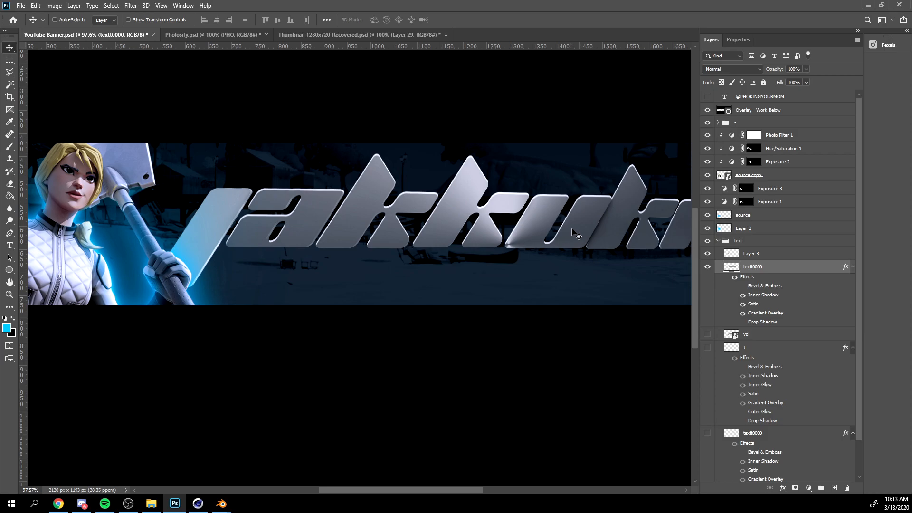
Raise the lightness of the silver front letters to +30 with a Hue/Saturation adjustment.
key(ctrl+u)
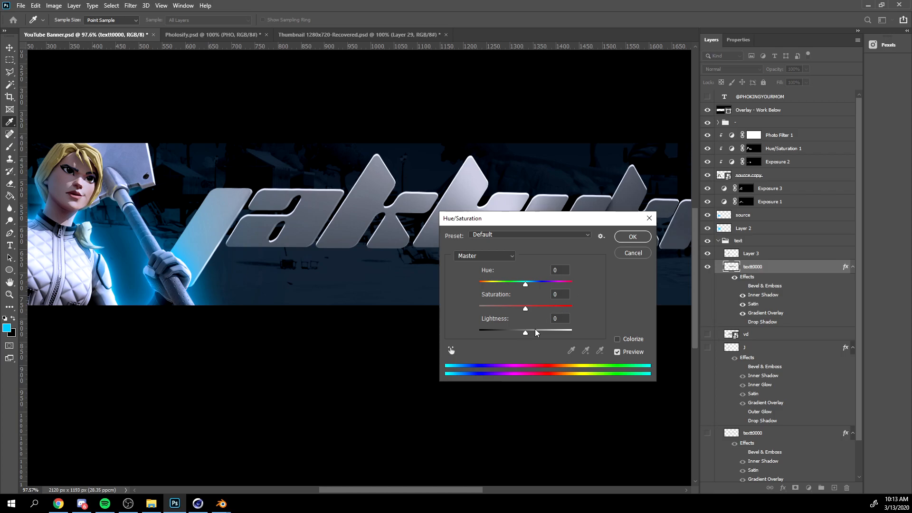
click(538, 332)
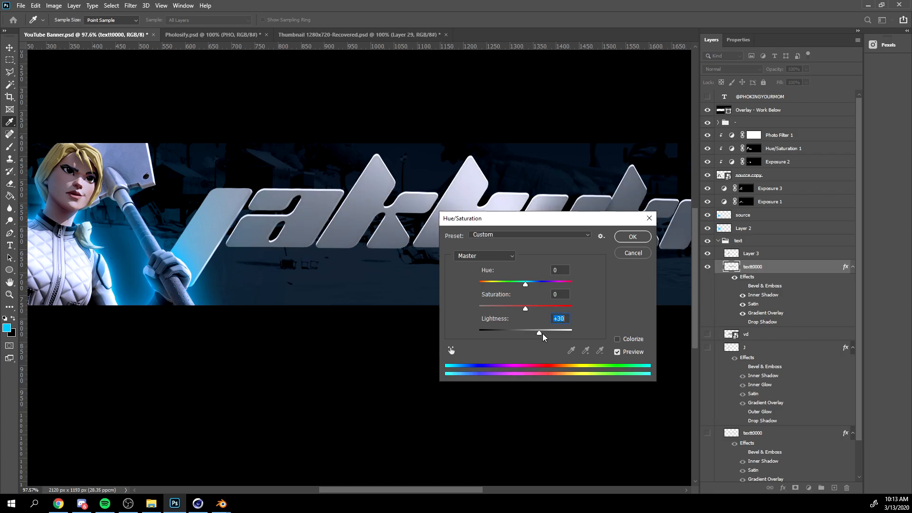
click(645, 241)
Copy the blue layer style from the old hidden J layer and paste it onto the newly cut J layer.
key(ctrl+minus)
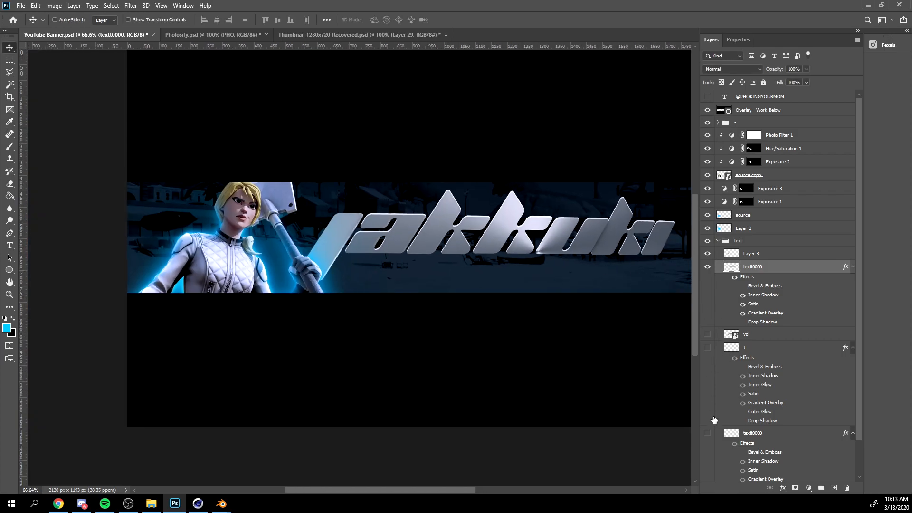
click(213, 35)
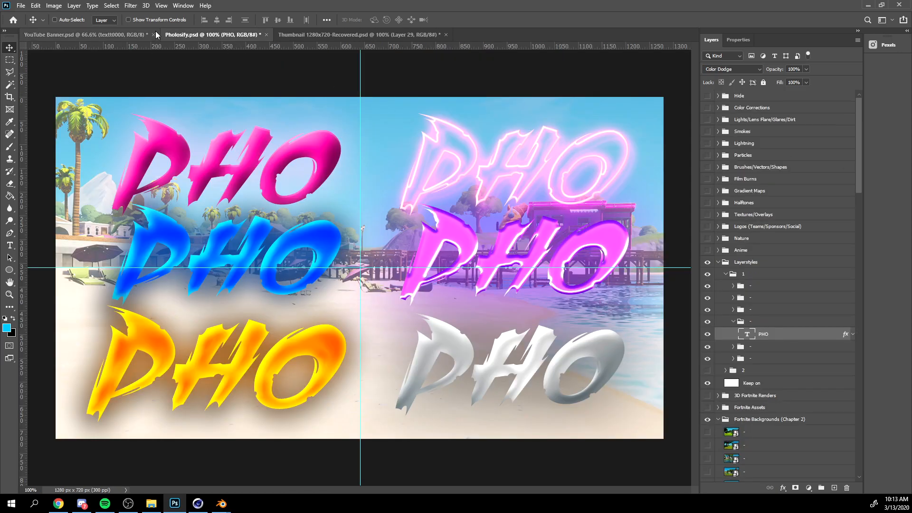
click(86, 35)
scroll(759, 386, down, 2)
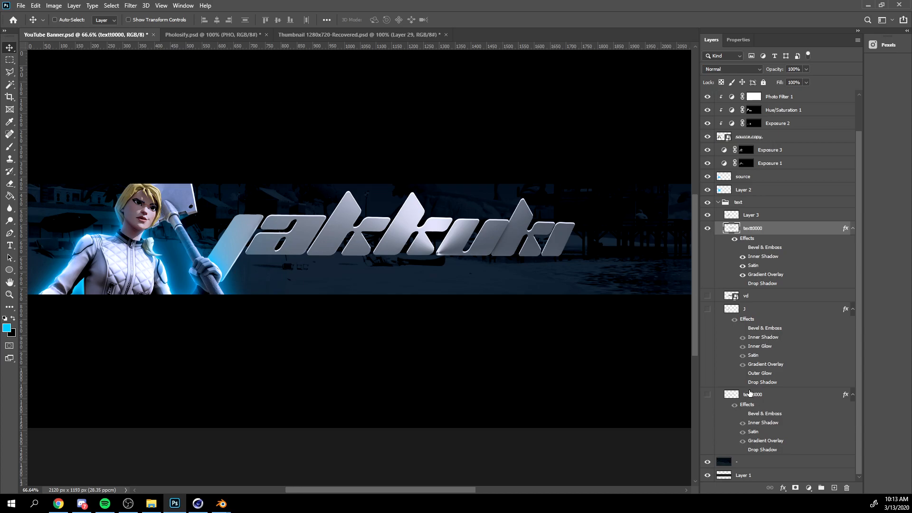
right_click(776, 314)
click(820, 312)
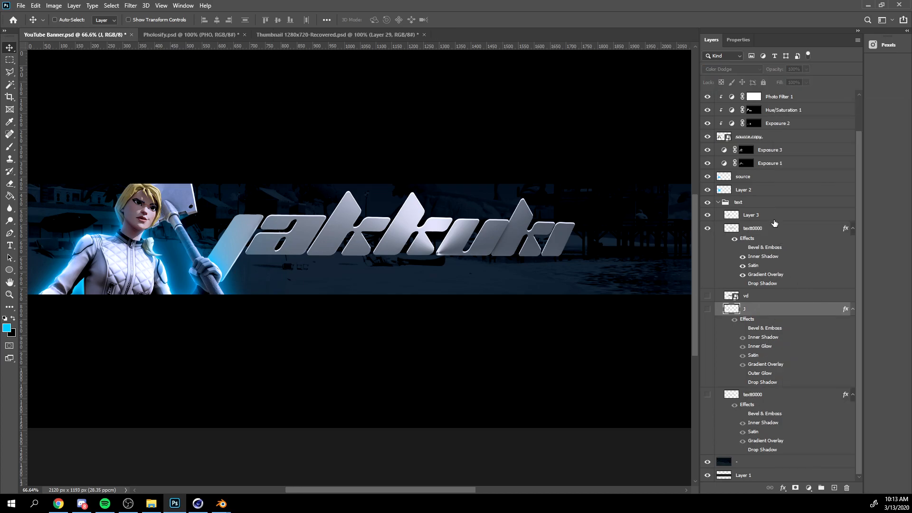
right_click(774, 223)
click(807, 320)
Delete the old hidden J and textt0000 style layers from the bottom of the text group.
key(ctrl+minus)
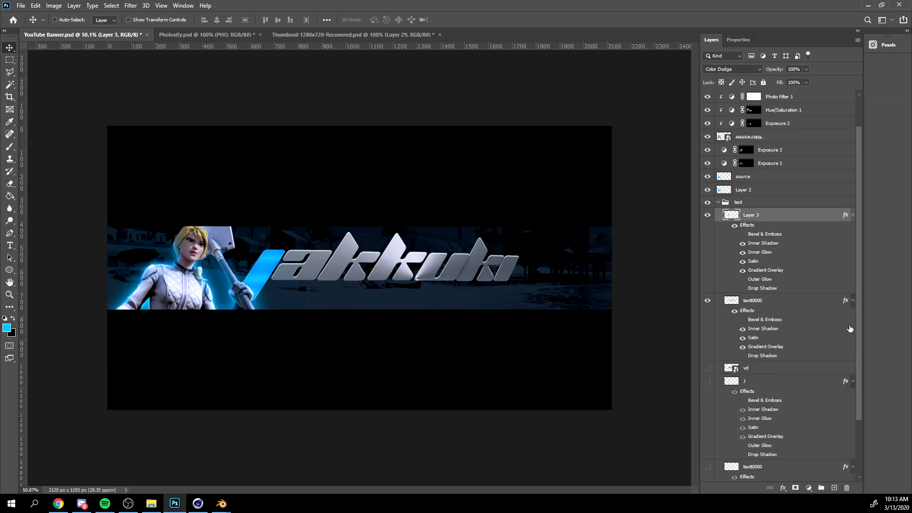
scroll(807, 332, down, 2)
click(754, 339)
scroll(755, 340, down, 2)
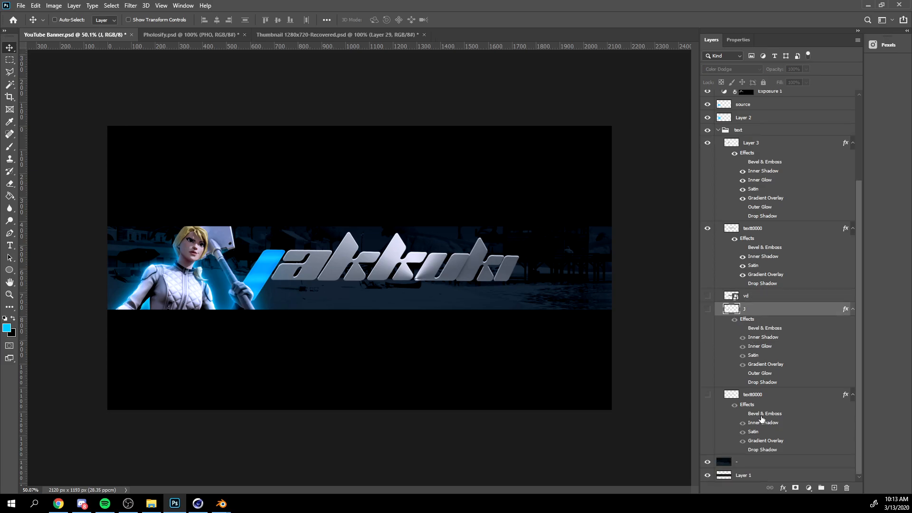
shift+click(763, 395)
key(Delete)
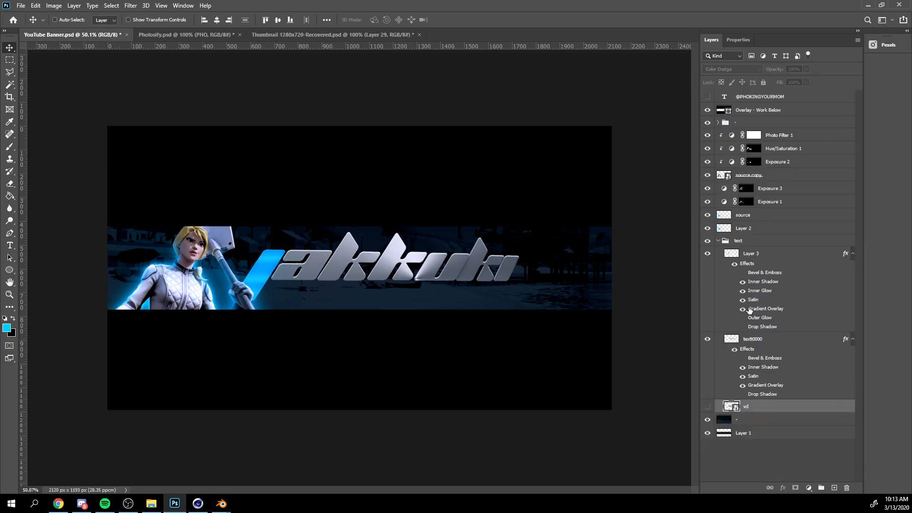
Add a second Inner Shadow to the blue J with size 0 px and colour ffffff, and change the shadow's blend mode.
alt+scroll(344, 216, up, 3)
alt+scroll(199, 273, up, 5)
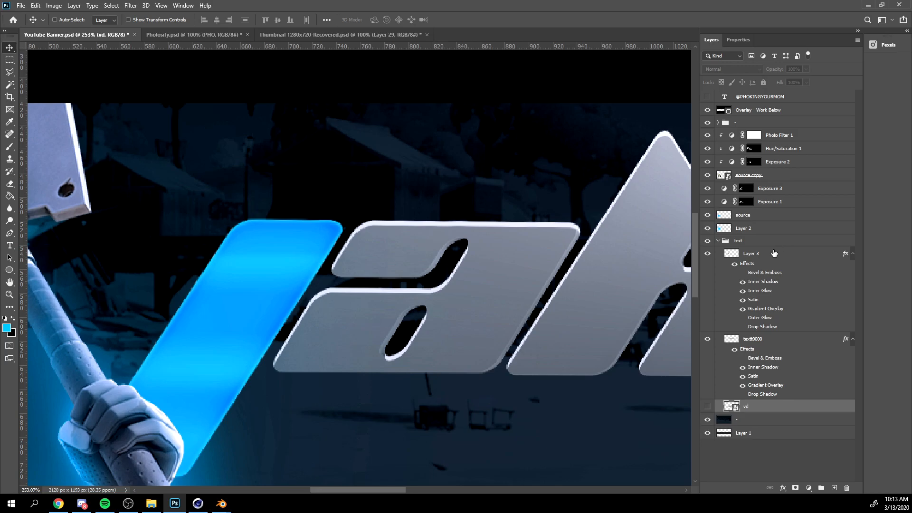
click(765, 256)
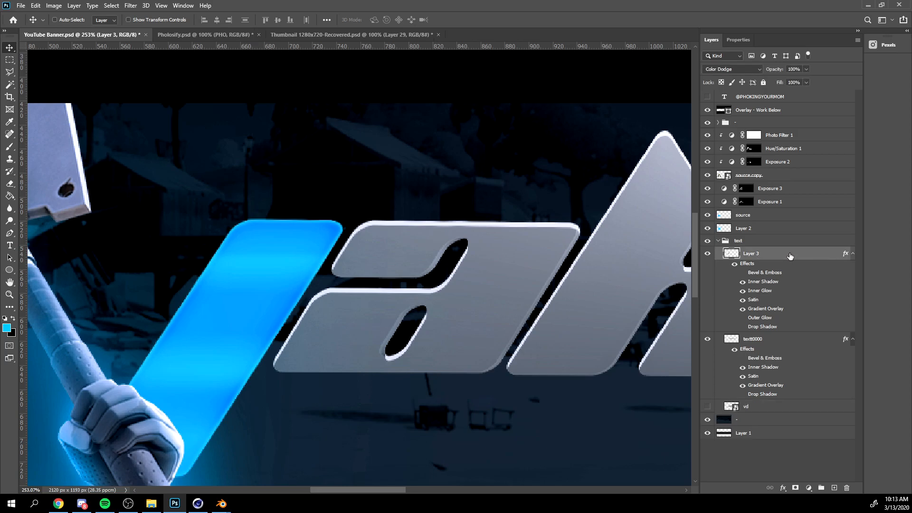
double_click(789, 257)
click(550, 383)
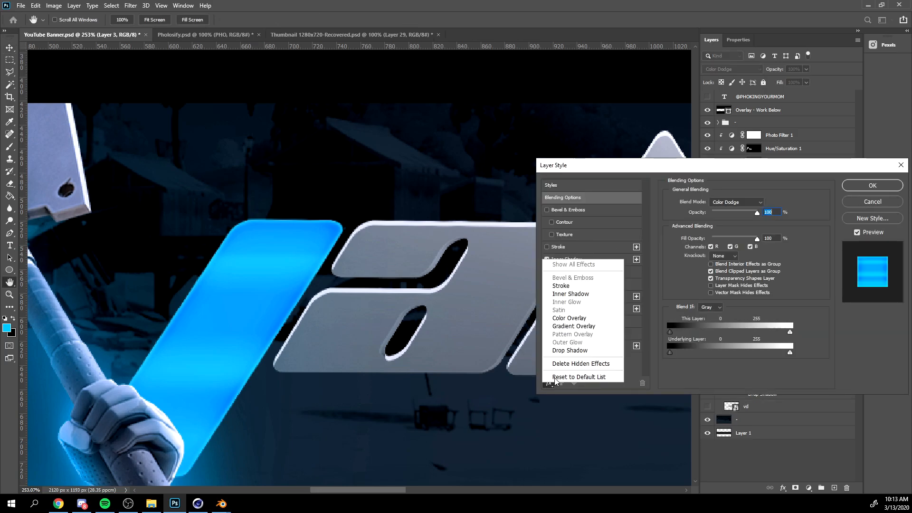
click(570, 294)
drag(714, 267, 667, 267)
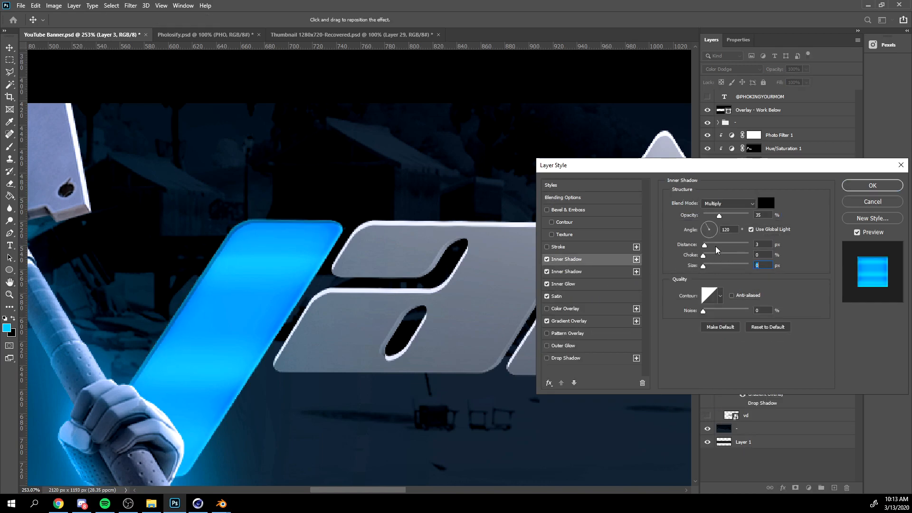
click(771, 202)
text(ffffff)
key(Return)
click(721, 205)
click(721, 212)
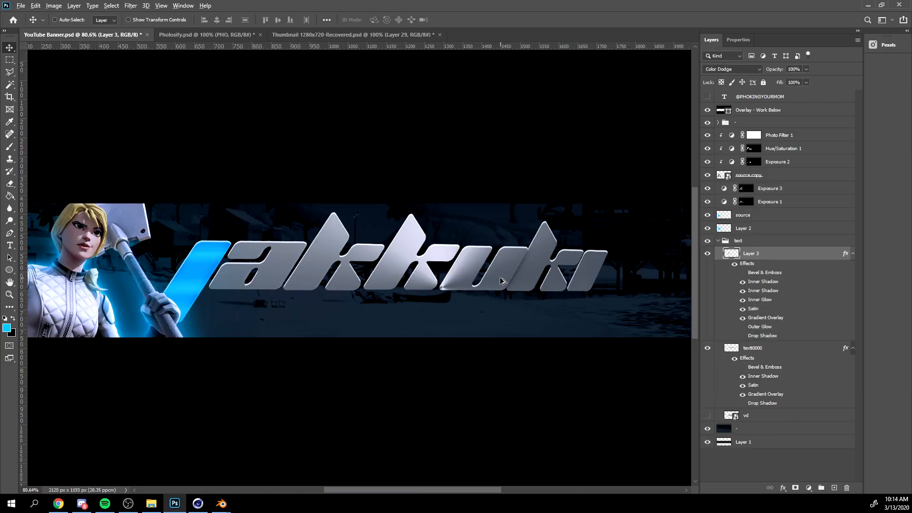
Show the vd layer with the thick text behind the front letters and rasterize it.
alt+scroll(474, 280, down, 4)
alt+scroll(442, 276, up, 3)
alt+scroll(427, 266, down, 3)
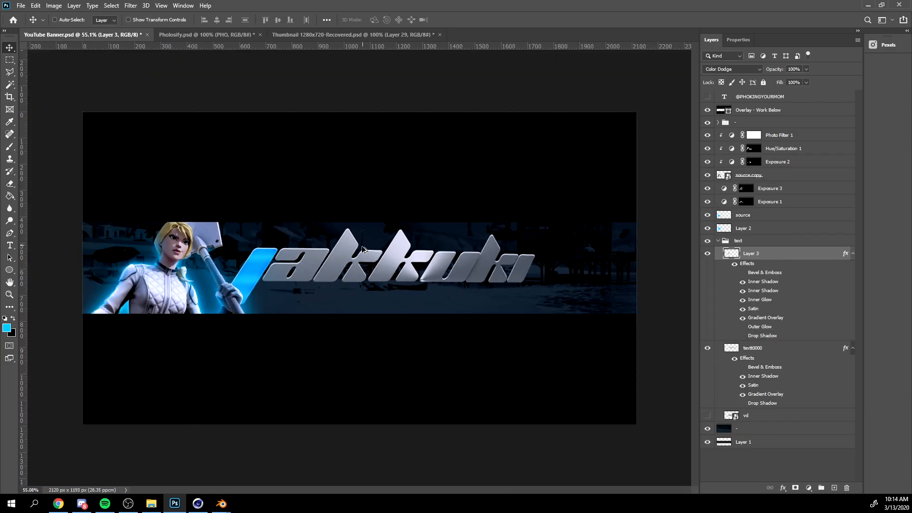
alt+scroll(363, 249, down, 1)
alt+scroll(350, 266, up, 3)
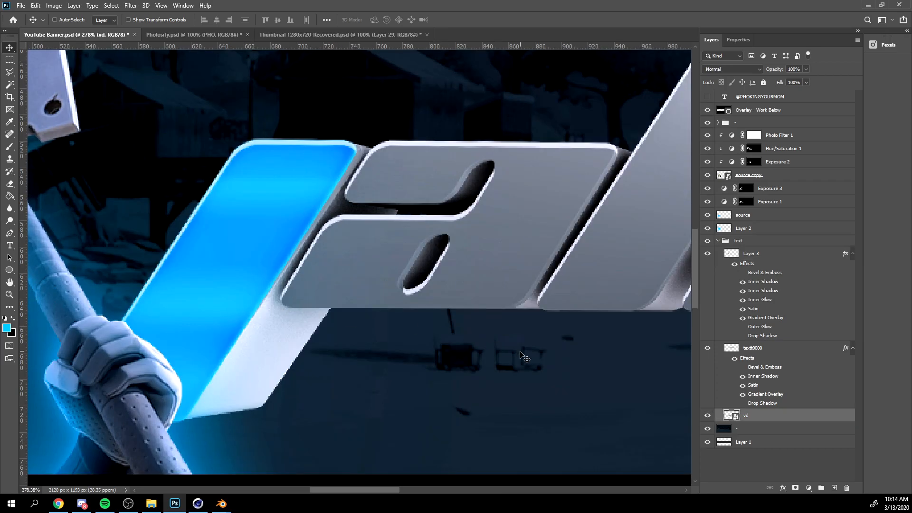
drag(460, 339, 537, 292)
right_click(775, 422)
click(755, 205)
Lasso the J's extruded side on the vd layer and copy it onto a new layer.
key(l)
click(433, 73)
click(300, 78)
click(214, 112)
click(123, 227)
click(94, 343)
click(177, 407)
click(332, 422)
click(425, 365)
click(437, 260)
click(446, 228)
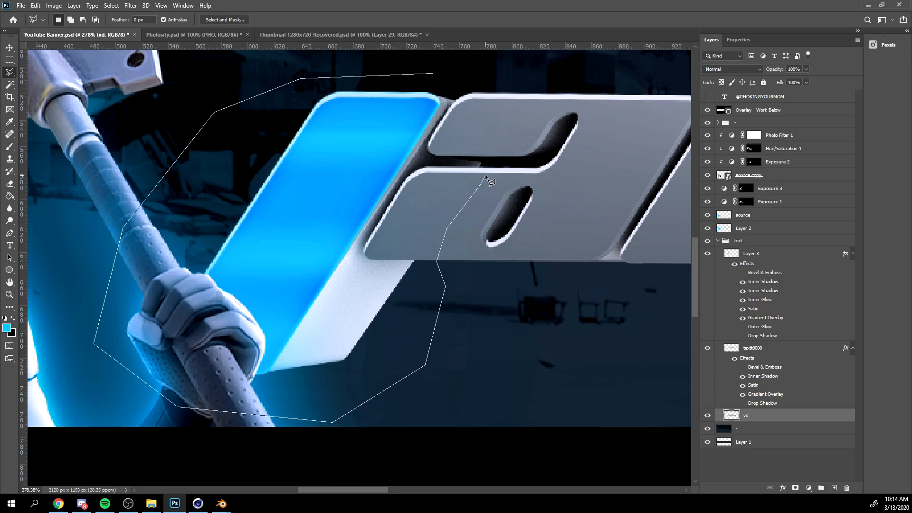
click(495, 145)
click(466, 74)
click(433, 74)
key(b)
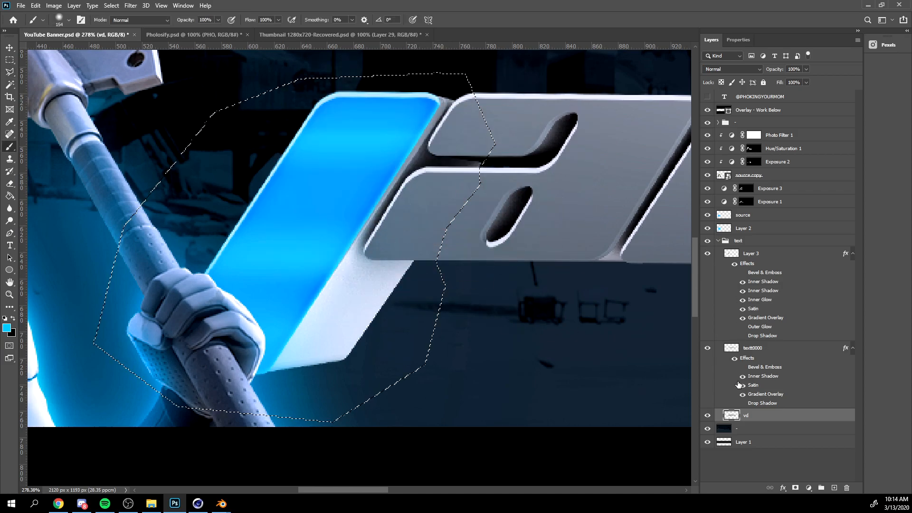
key(ctrl+j)
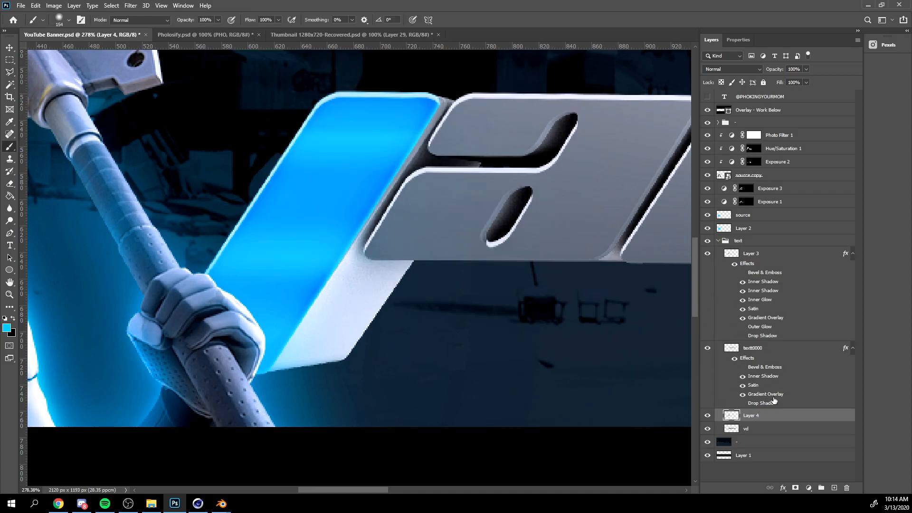
Clip the copied J extrusion layer to the vd layer.
right_click(761, 420)
click(790, 210)
alt+scroll(453, 252, down, 6)
alt+right_drag(362, 265, 380, 267)
key(v)
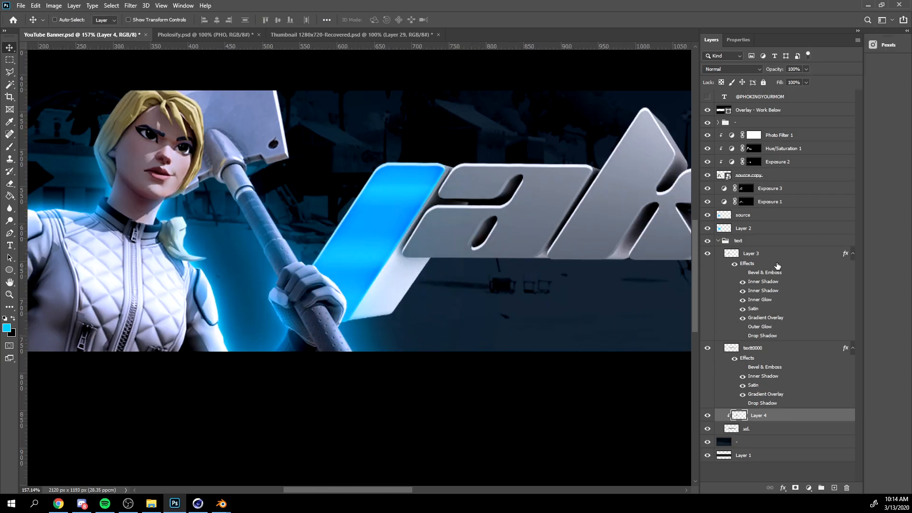
Copy the layer style of the blue J on Layer 3 and paste it onto the clipped extrusion layer, Layer 4.
right_click(778, 256)
click(820, 310)
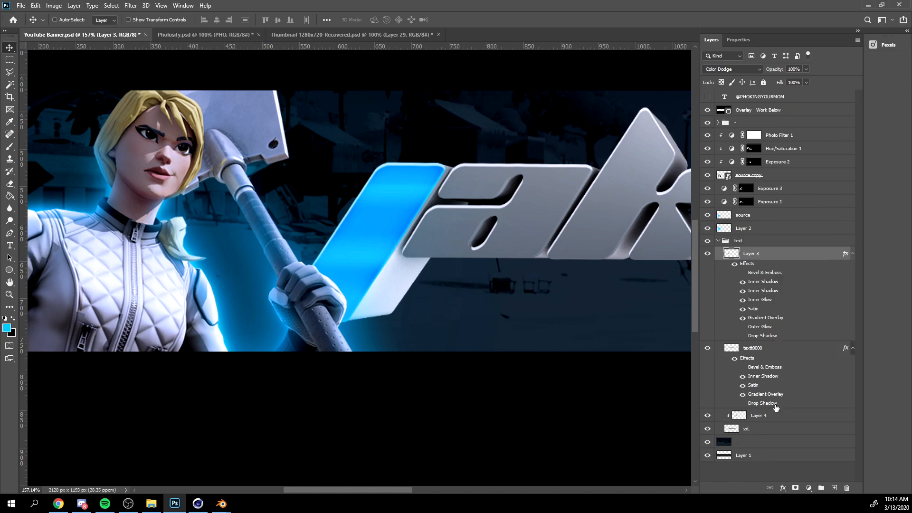
right_click(763, 418)
click(813, 243)
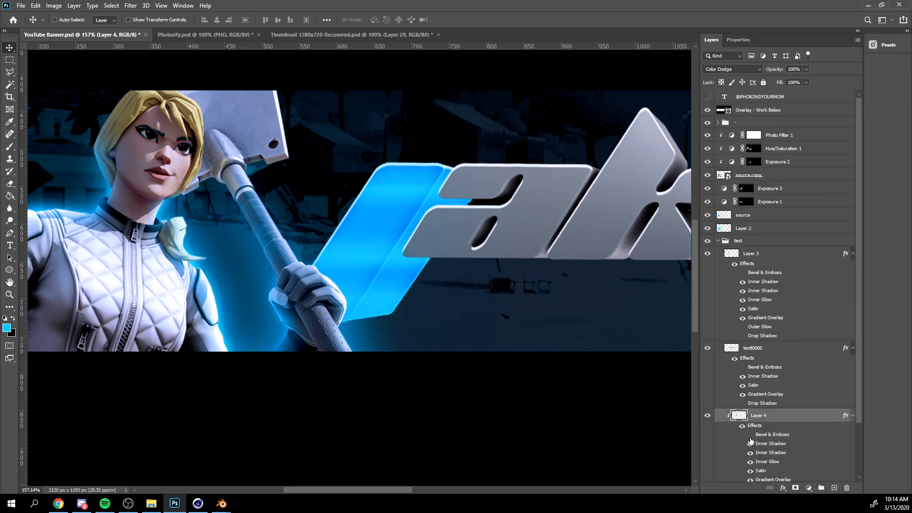
Turn off both Inner Shadows and the Inner Glow on Layer 4 and rasterize its layer style.
click(750, 461)
scroll(558, 383, down, 1)
right_click(774, 419)
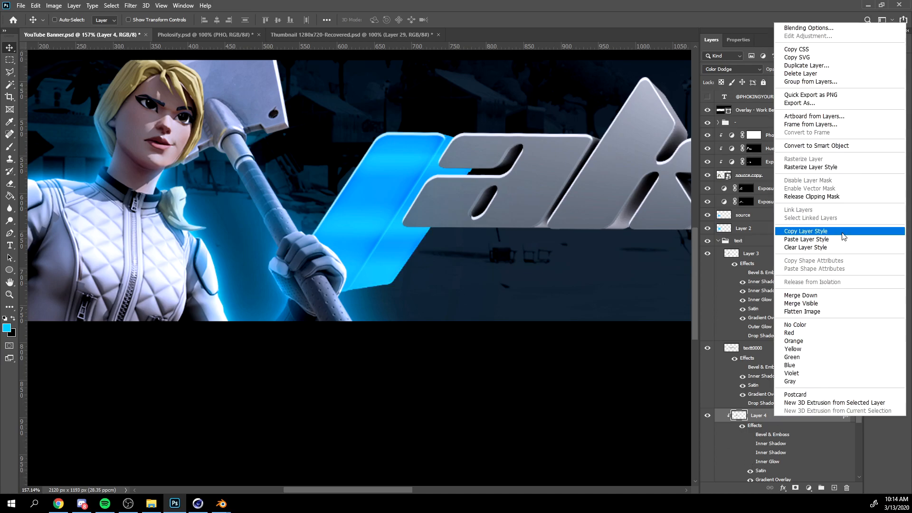
click(845, 172)
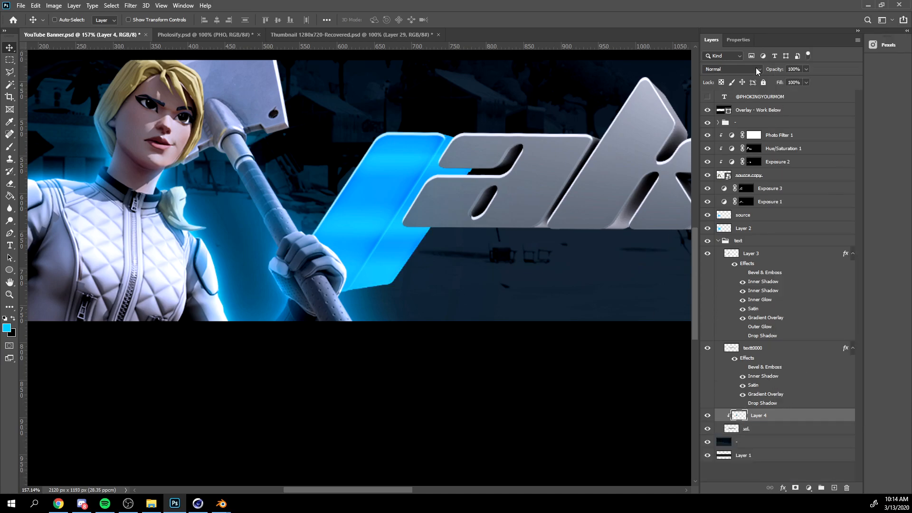
Set the J's extrusion layer, Layer 4, to Soft Light blend mode at 70% opacity.
click(758, 71)
click(741, 190)
drag(777, 71, 763, 80)
alt+scroll(535, 219, down, 5)
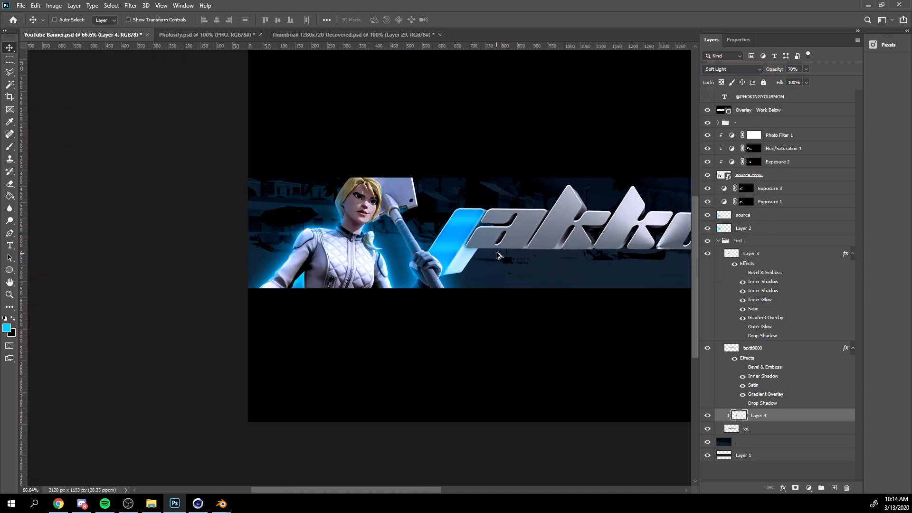
alt+scroll(330, 252, up, 2)
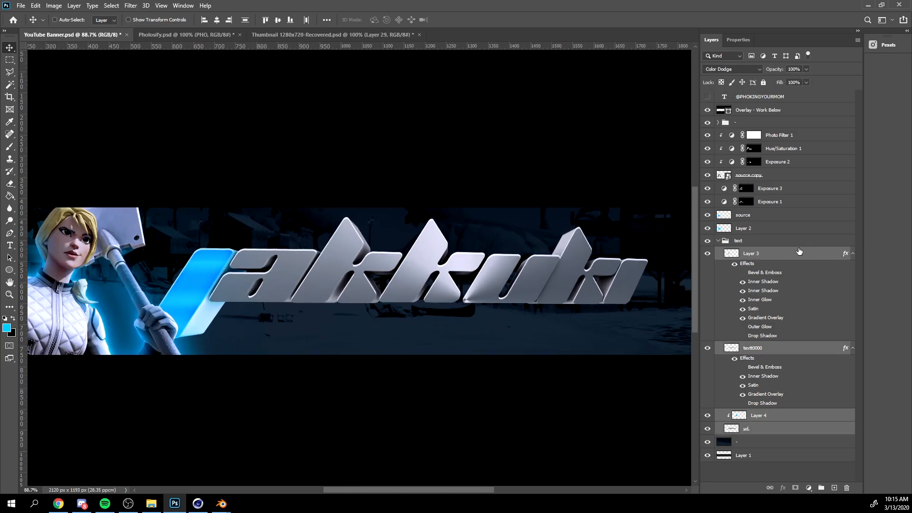
Duplicate the four text layers as one merged layer and place it beneath the vd layer.
key(ctrl+j)
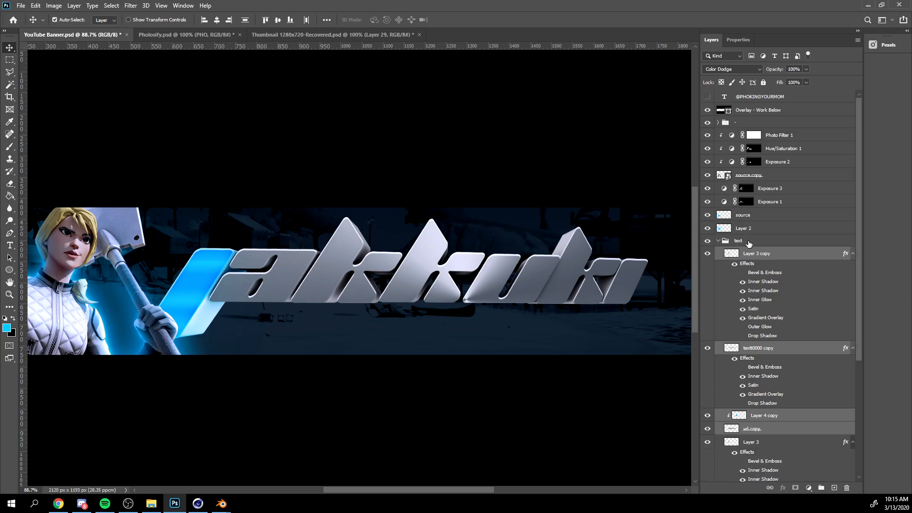
key(ctrl+e)
drag(756, 256, 755, 448)
Turn the merged text copy solid black by lowering its lightness to the minimum with Hue/Saturation.
key(ctrl+u)
drag(525, 333, 479, 334)
key(Return)
alt+scroll(498, 283, up, 2)
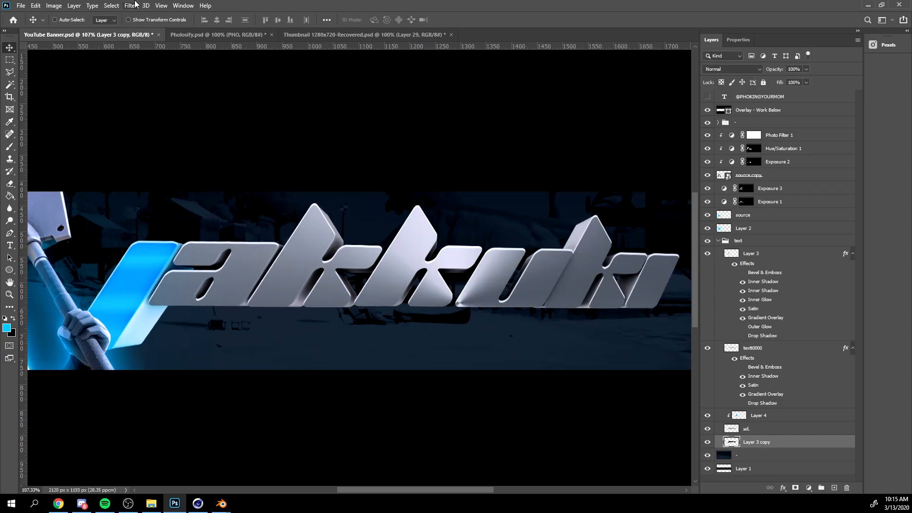
Expand the black text copy into an outline with the Minimum filter at a radius of 11.3 pixels, preserving roundness.
click(135, 5)
mouse_move(138, 194)
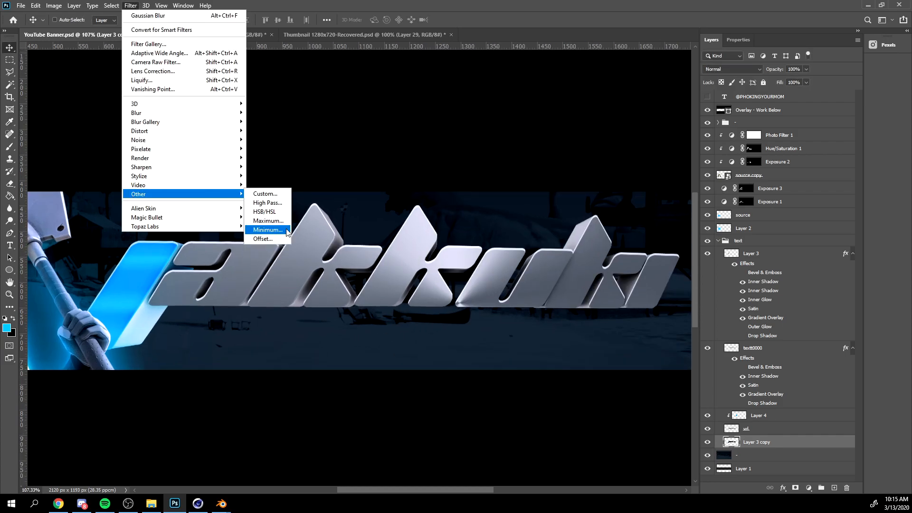
click(261, 229)
drag(420, 246, 415, 243)
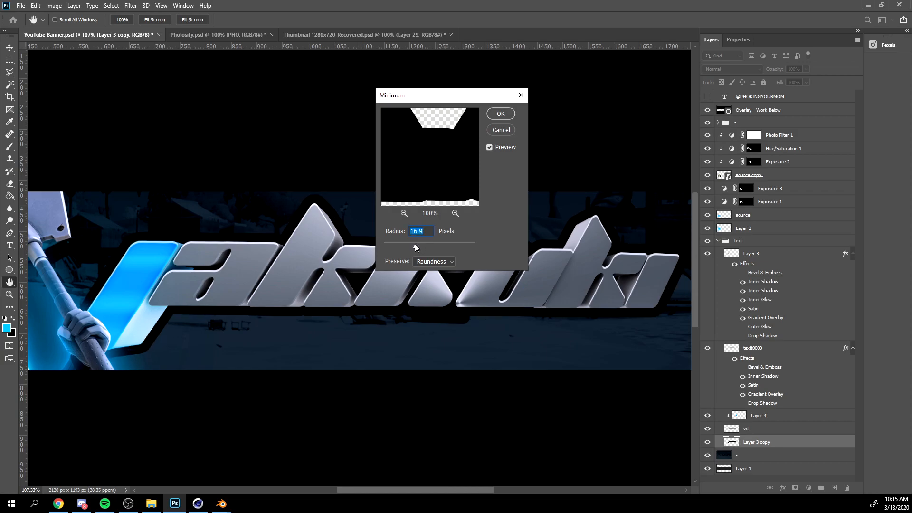
text(14)
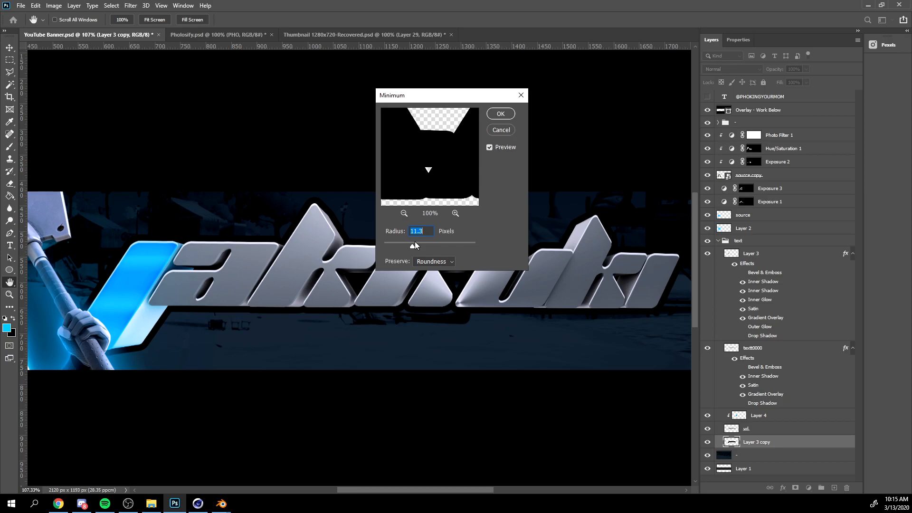
key(Return)
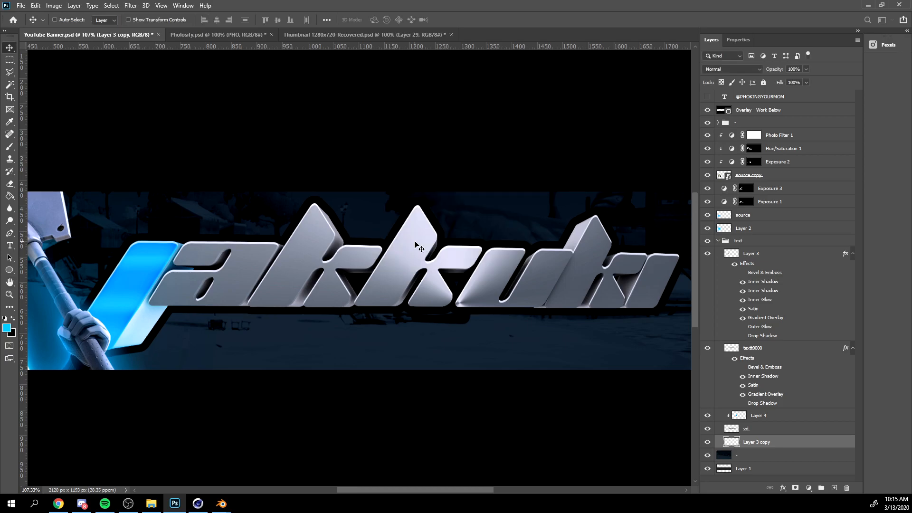
Lighten the black outline layer to dark grey with Hue/Saturation, raising the lightness to about +10.
key(ctrl+u)
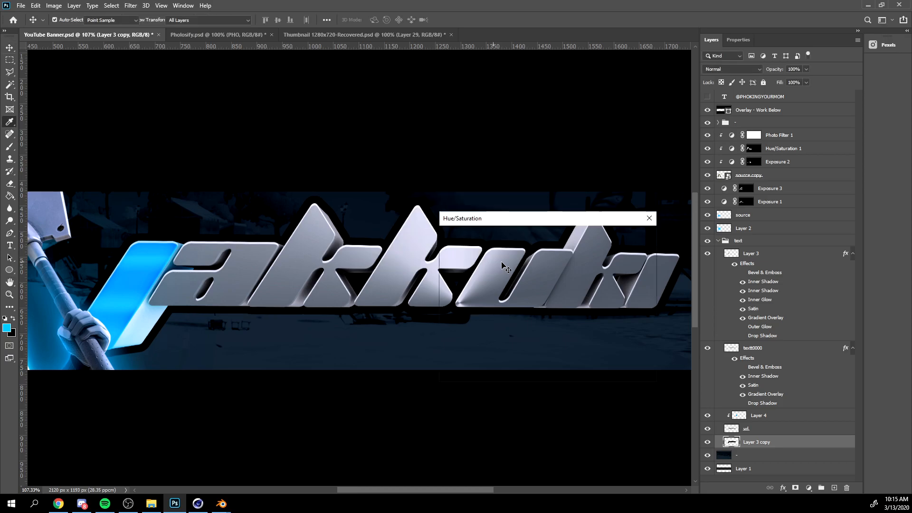
drag(525, 331, 531, 333)
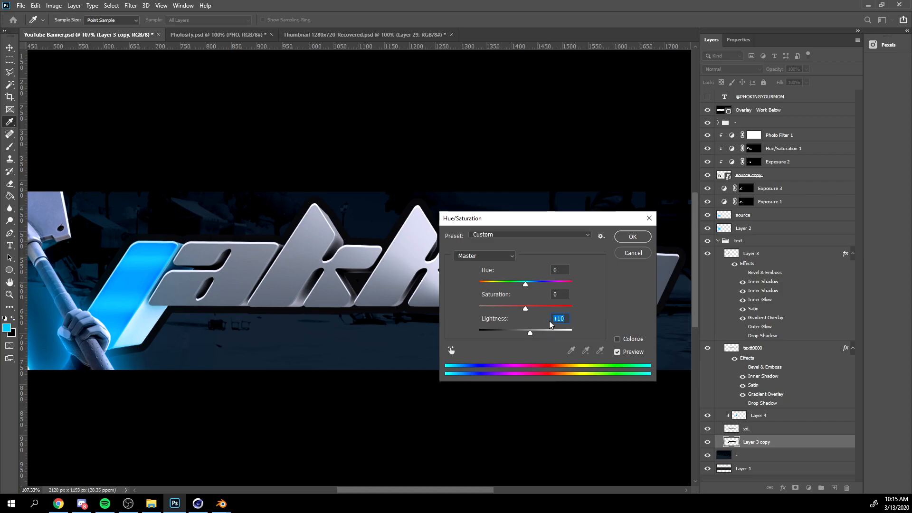
drag(532, 333, 533, 332)
key(Return)
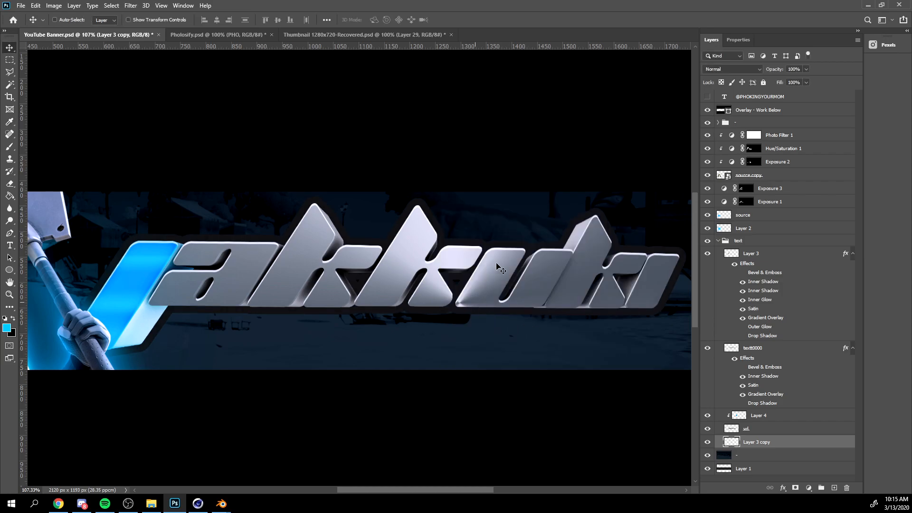
Add a white Inner Shadow to the outline layer with 61% opacity, a 90° angle, 5 px distance and 0 px size.
alt+scroll(625, 271, up, 2)
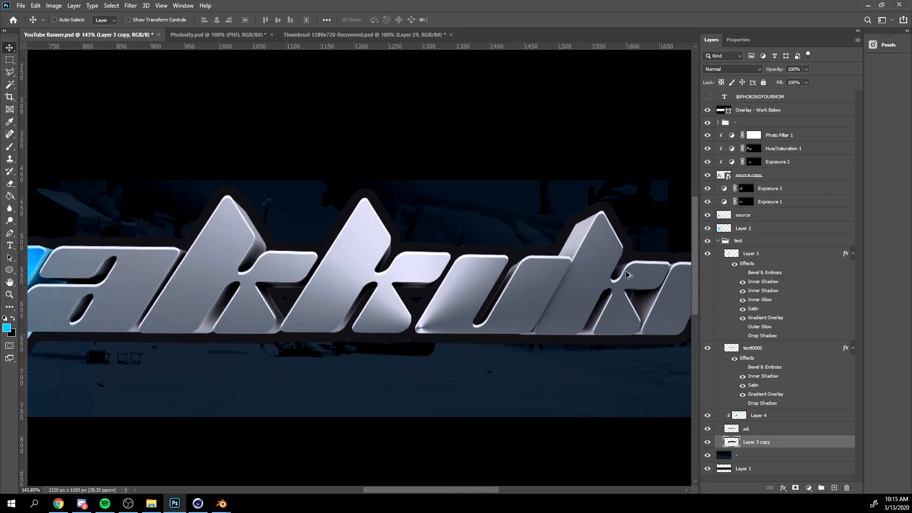
double_click(784, 443)
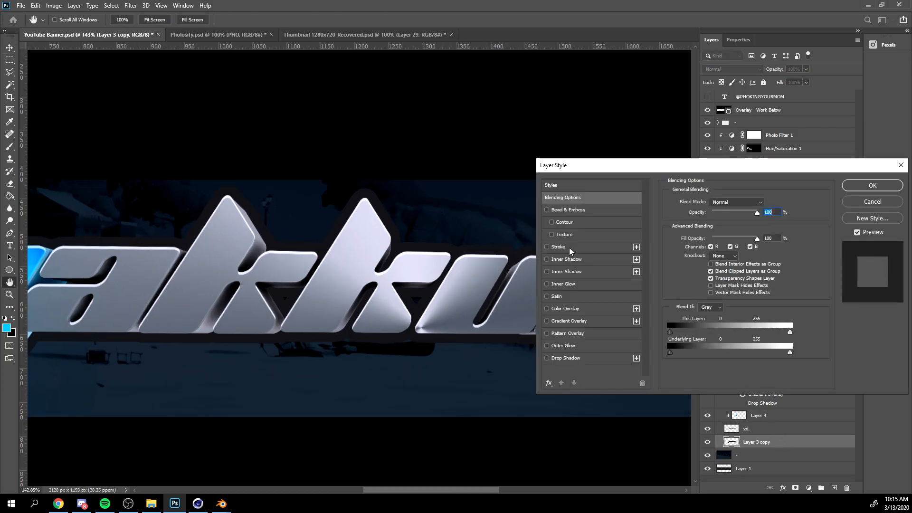
click(572, 260)
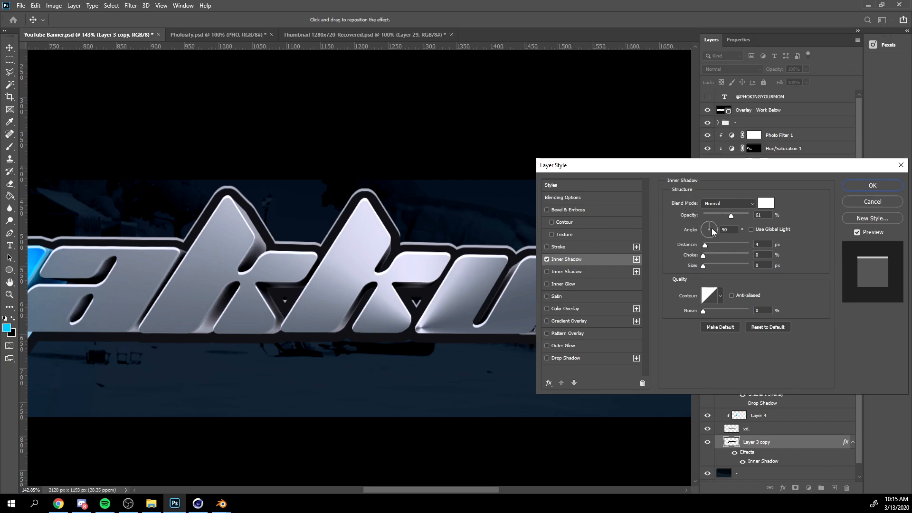
drag(708, 244, 705, 245)
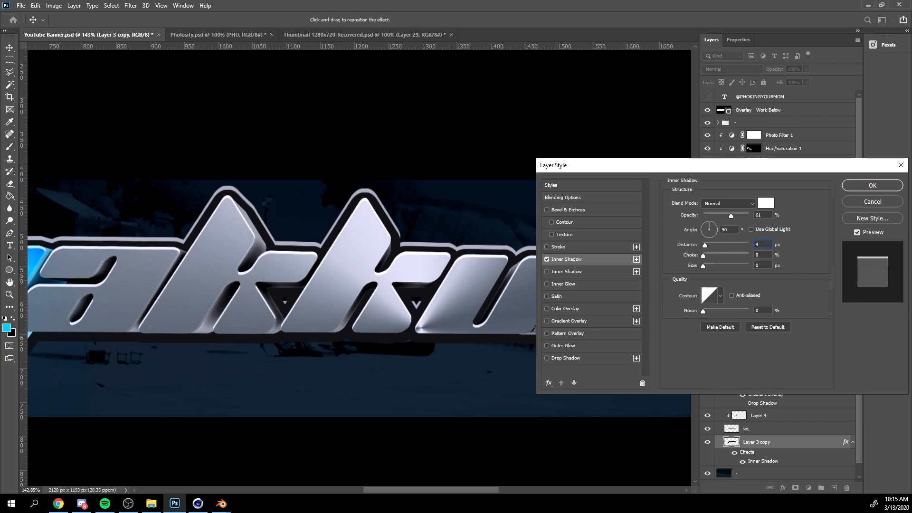
key(BackSpace)
text(5)
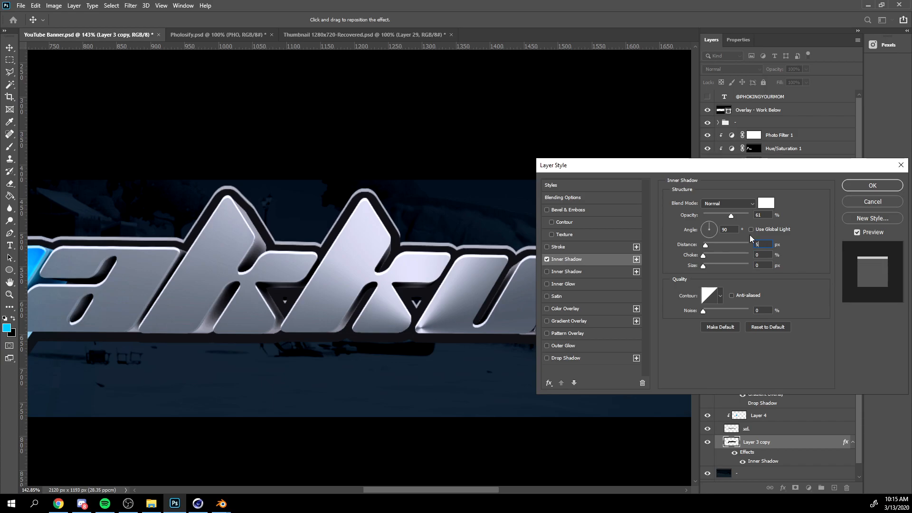
key(Return)
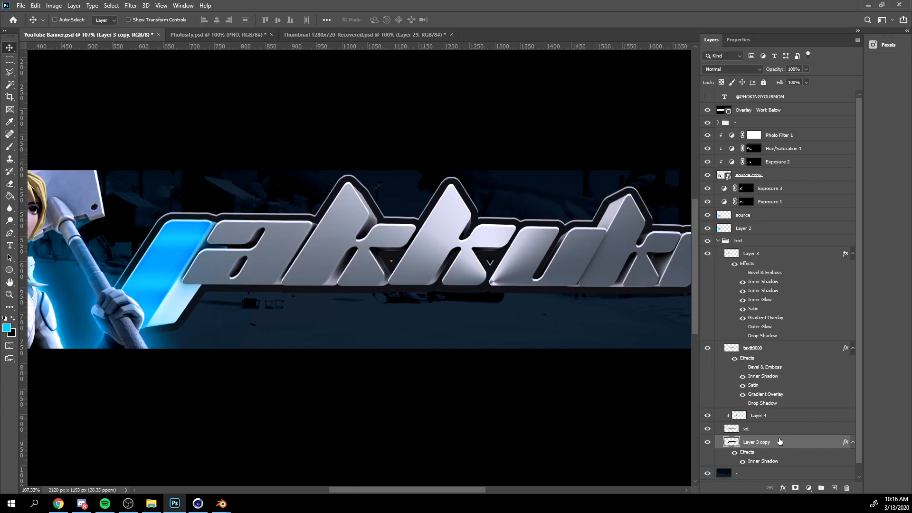
Duplicate the outline layer and clear the layer style from the lower copy.
scroll(660, 391, down, 1)
key(ctrl+j)
scroll(794, 413, down, 3)
right_click(796, 434)
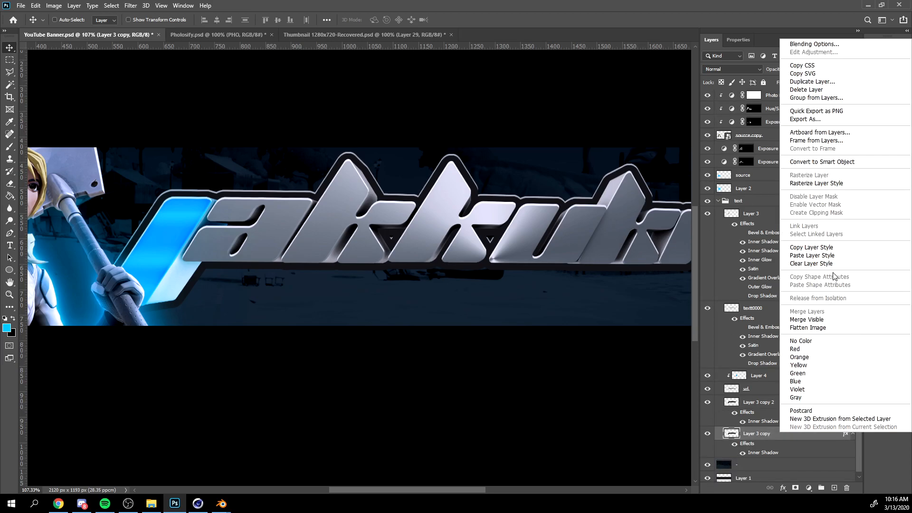
click(831, 264)
Nudge the lower outline copy straight down a few pixels so it shows as depth beneath the outline.
alt+scroll(518, 250, up, 5)
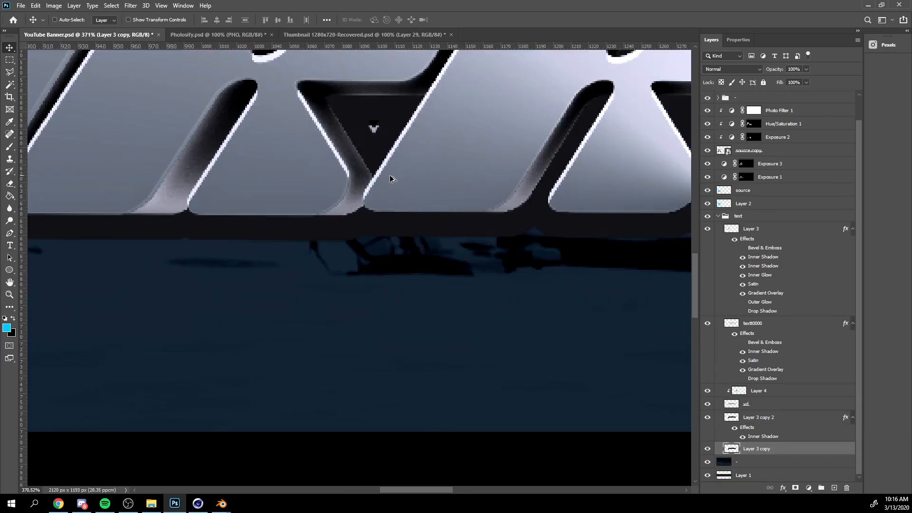
key(Down)
key(Down)
key(Down)
key(Down)
key(Down)
key(Down)
key(Down)
key(Down)
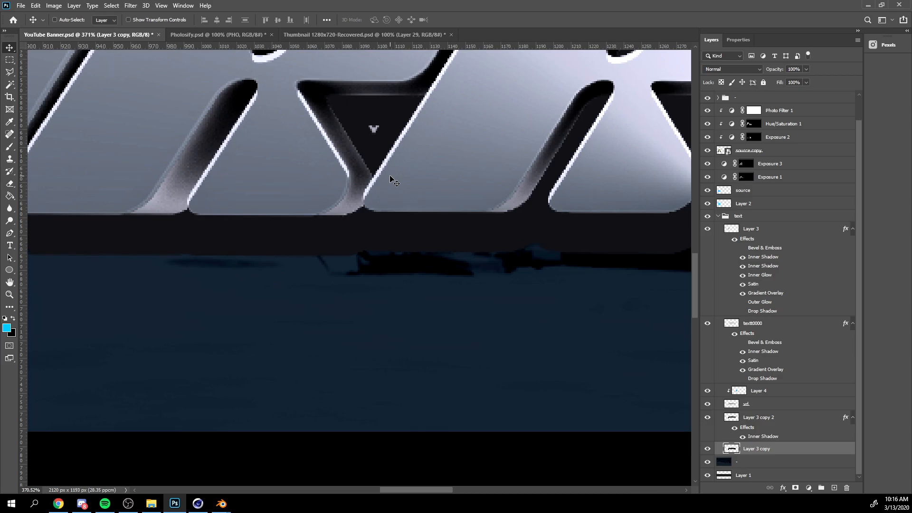
Darken the lower outline copy by reducing its lightness with Hue/Saturation.
key(ctrl+u)
drag(525, 332, 509, 331)
key(Return)
alt+scroll(568, 210, down, 5)
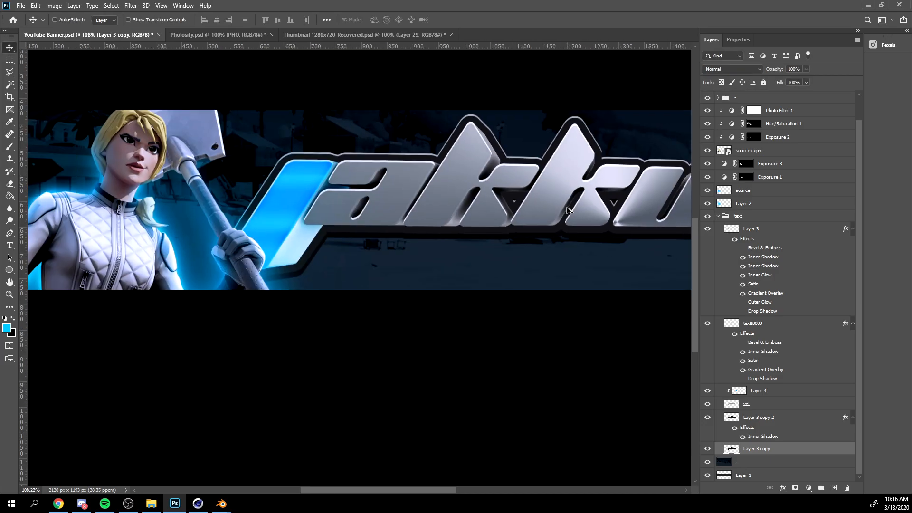
alt+scroll(570, 214, down, 3)
alt+scroll(569, 237, up, 3)
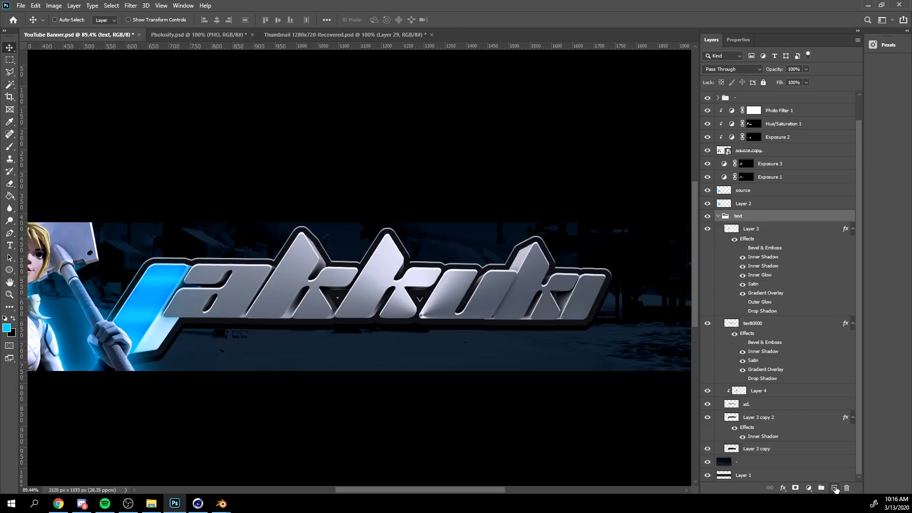
Create a new layer at the top of the text group and make a rectangular selection over the text's lower half.
click(833, 488)
alt+scroll(521, 279, down, 2)
key(m)
mouse_move(606, 316)
mouse_down()
mouse_move(539, 288)
mouse_move(394, 259)
mouse_move(185, 266)
mouse_up()
Brush soft black shading across the text along the selection's upper edge on the new layer, and deselect.
key(b)
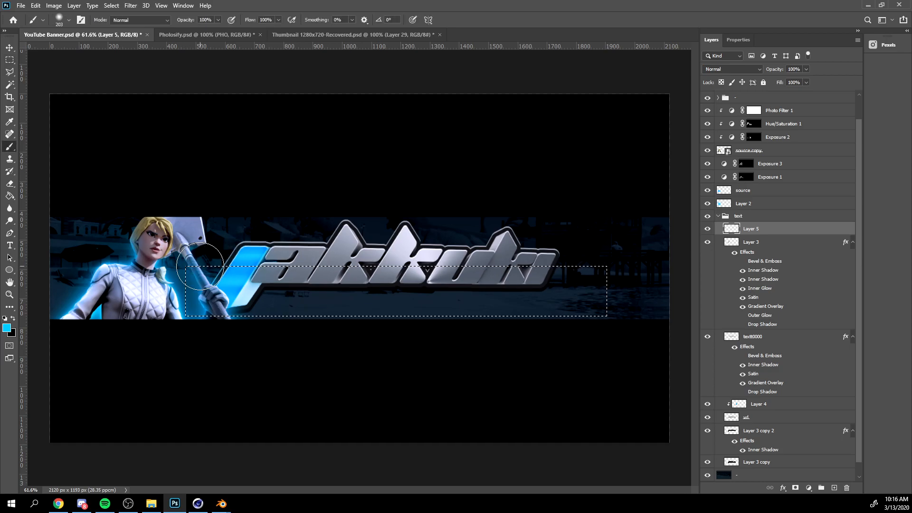
key(x)
alt+scroll(232, 261, up, 1)
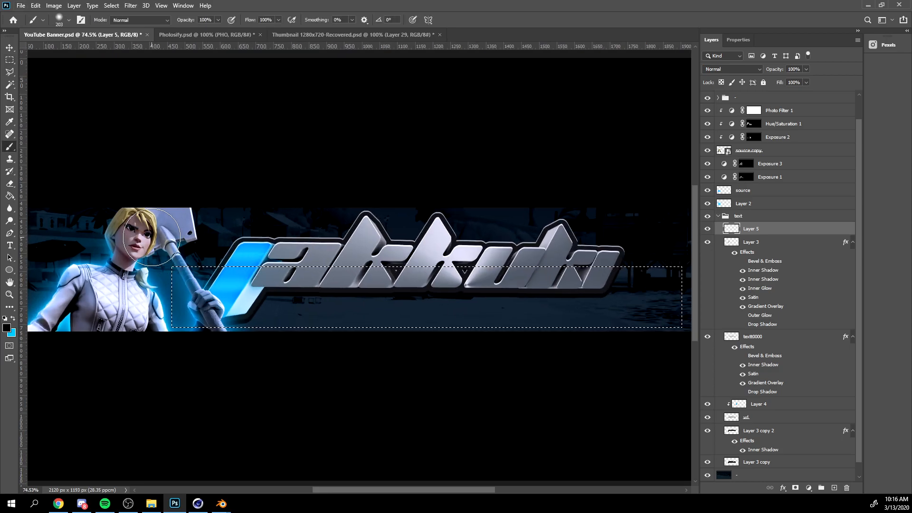
drag(211, 240, 454, 239)
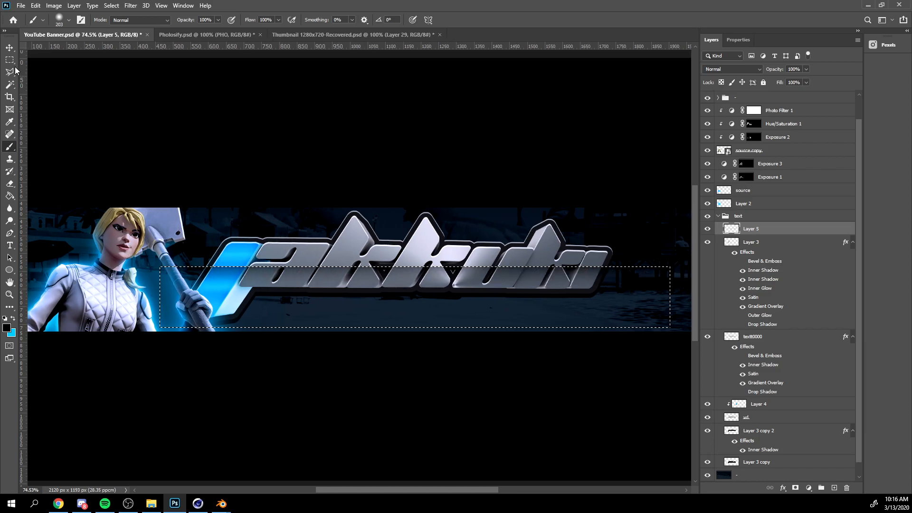
click(10, 61)
click(245, 112)
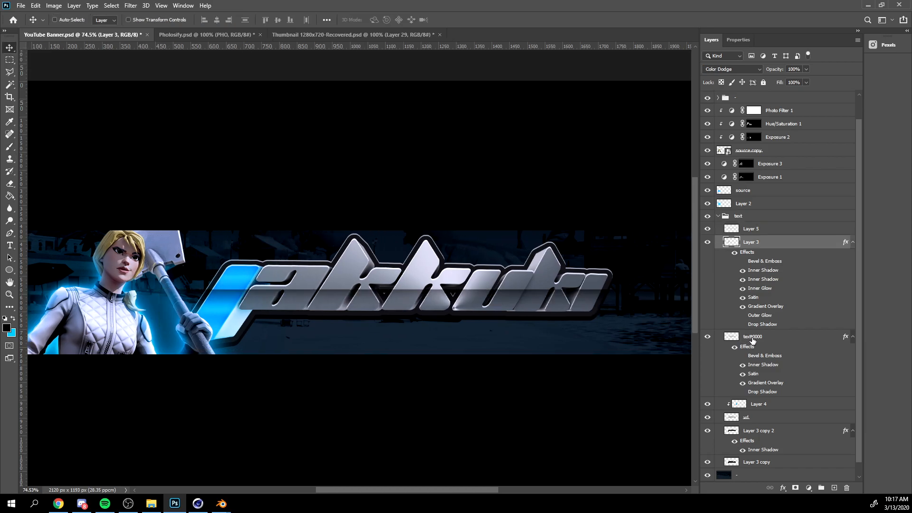
Group Layer 3 with the front text layer and clip the black shading on Layer 5 to that group.
shift+click(752, 337)
key(ctrl+g)
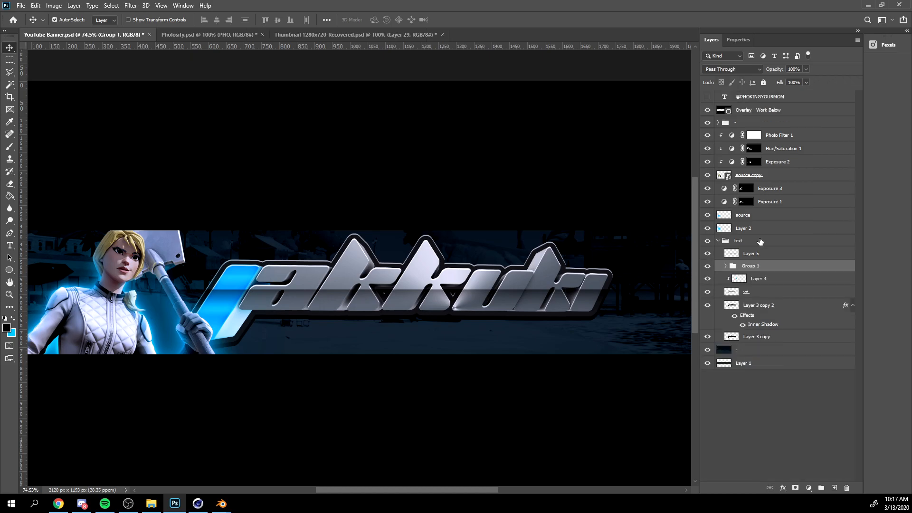
click(753, 256)
right_click(752, 255)
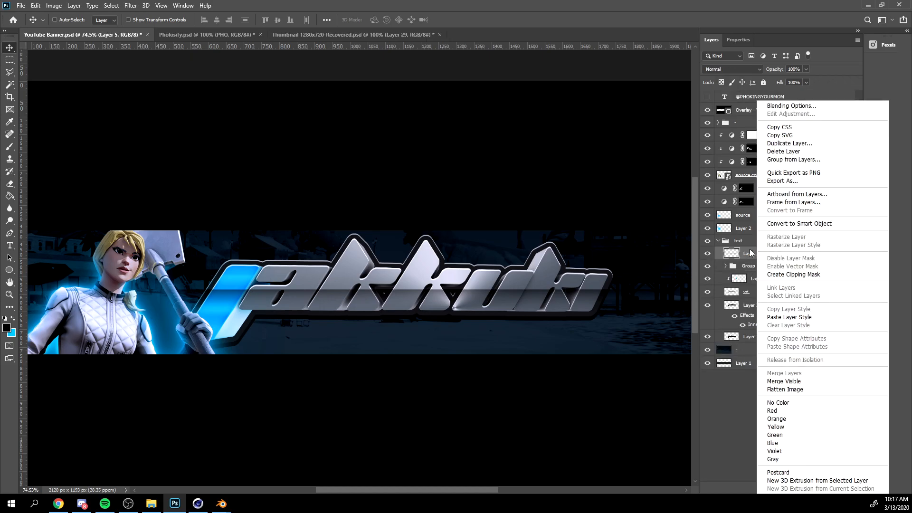
click(778, 273)
Apply a ZigZag distortion to the black shading on Layer 5 with amount 15, 5 ridges and Pond Ripples style.
alt+scroll(546, 221, up, 1)
click(131, 6)
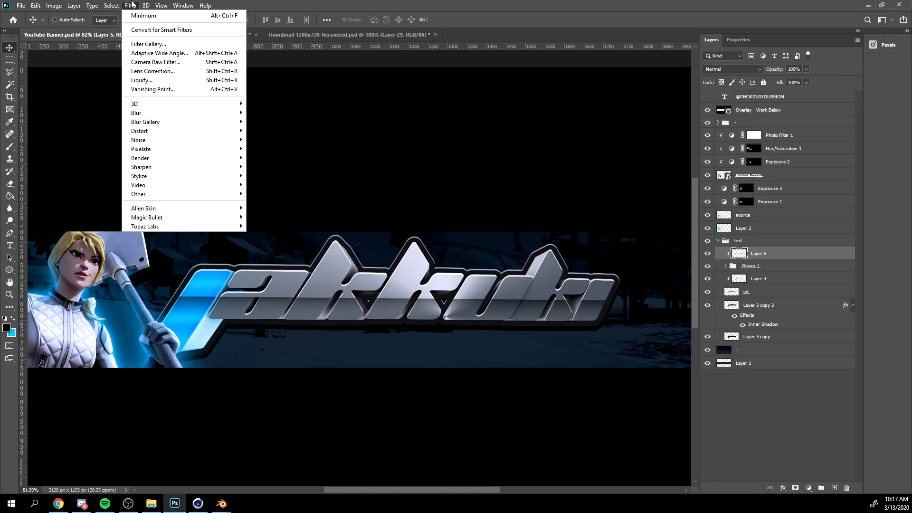
mouse_move(190, 130)
click(278, 200)
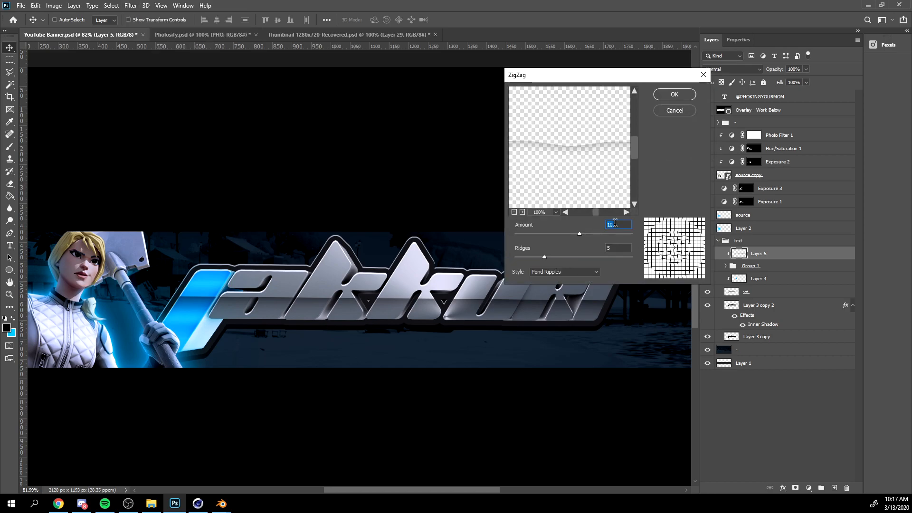
text(15)
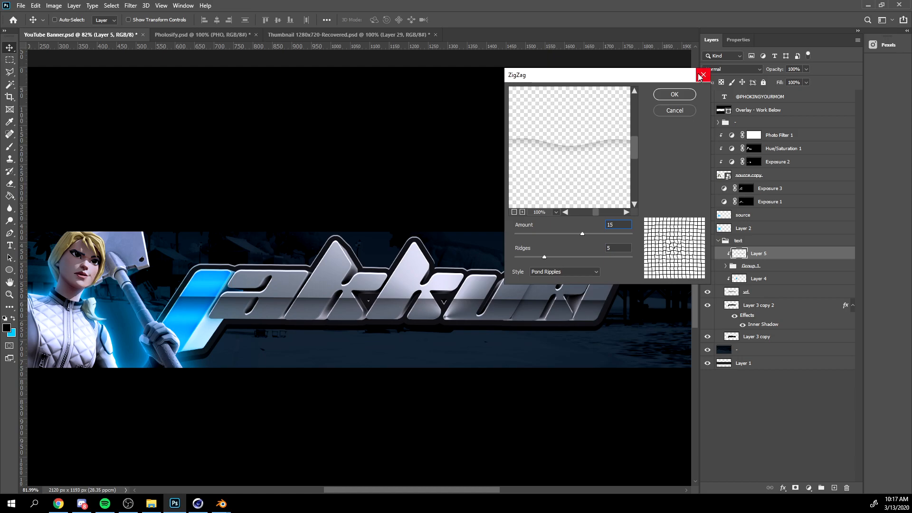
click(685, 94)
Reduce the opacity of the wavy shading on Layer 5 to 58%.
drag(517, 321, 468, 273)
alt+scroll(531, 315, up, 4)
drag(784, 69, 764, 70)
key(ctrl+0)
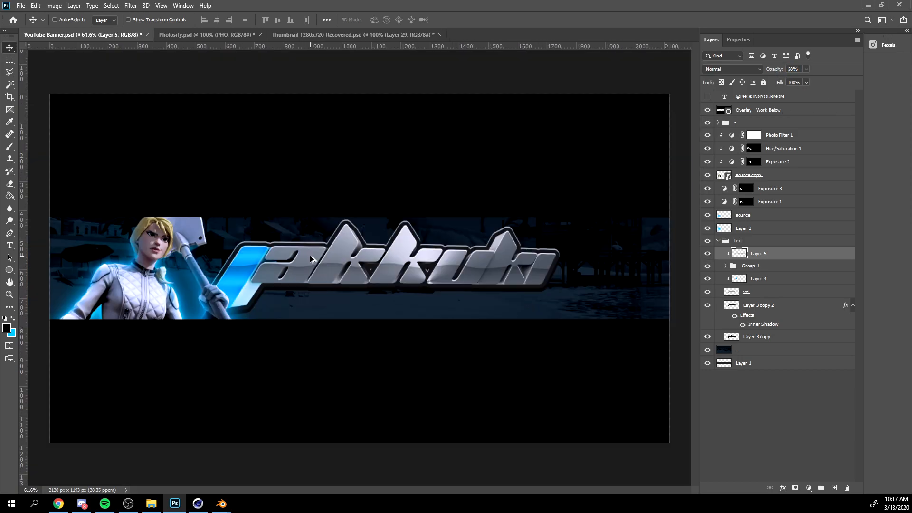
Copy the branching blue lightning image from the Lightning group in Pholosify.psd into the banner above Photo Filter 1.
click(787, 137)
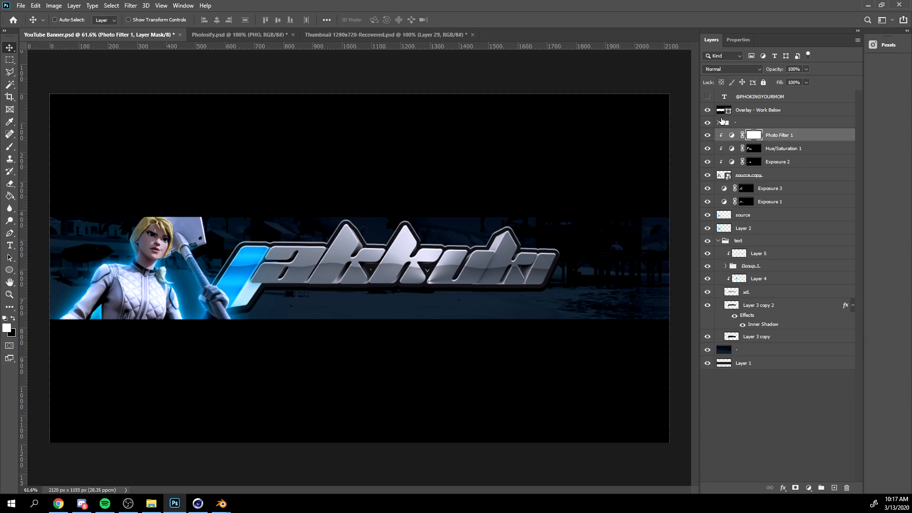
key(ctrl+Tab)
click(717, 143)
click(707, 195)
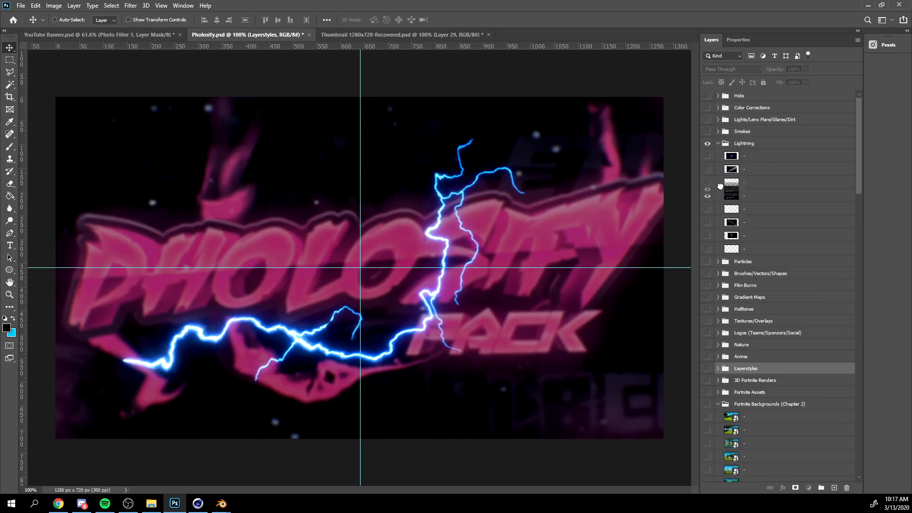
click(68, 37)
drag(68, 37, 216, 220)
Position the lightning over the character and shift its hue to -12.
drag(298, 274, 202, 309)
key(ctrl+u)
click(521, 284)
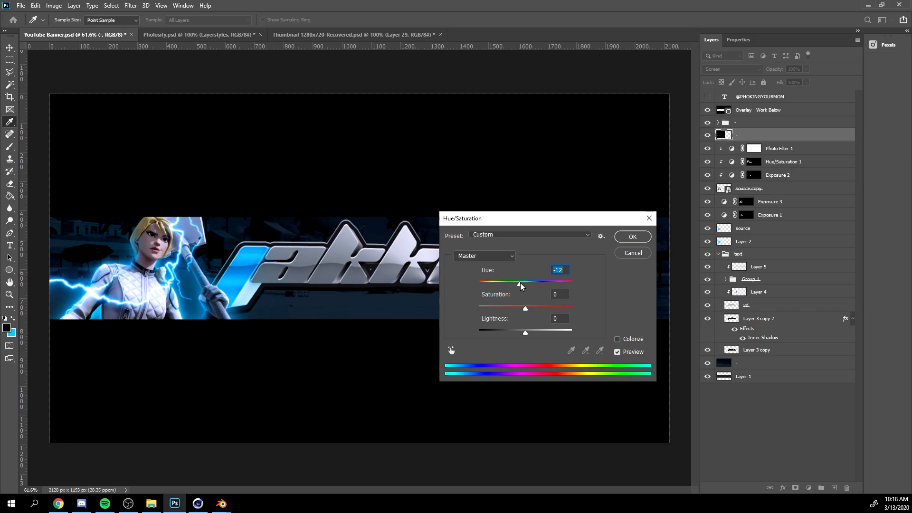
key(Return)
Flip, rotate and reposition the lightning so its bolts run across the character's lower body at the banner's left end.
key(ctrl+t)
right_click(123, 301)
click(174, 461)
drag(238, 285, 254, 309)
drag(259, 127, 346, 238)
drag(428, 152, 489, 95)
key(Return)
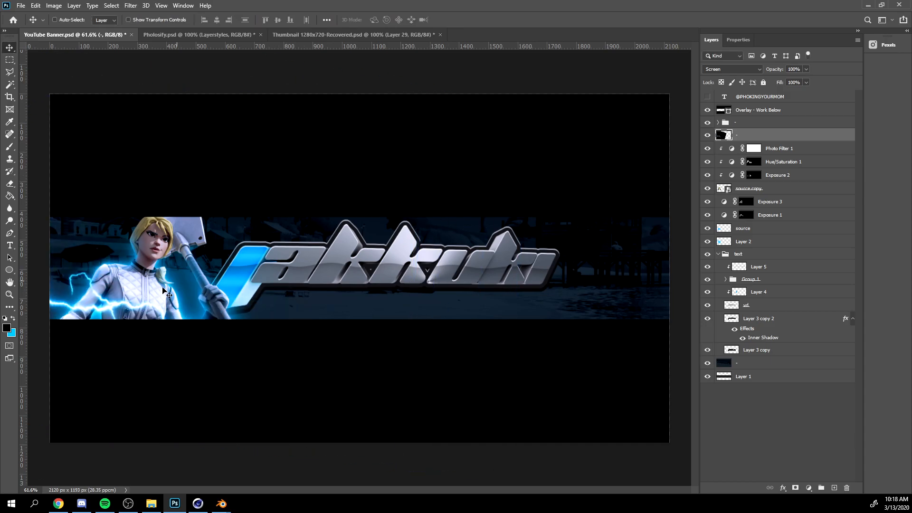
Soften the lightning layer with a Gaussian Blur of 2.9 pixels.
alt+scroll(167, 307, up, 4)
drag(162, 309, 339, 310)
click(131, 5)
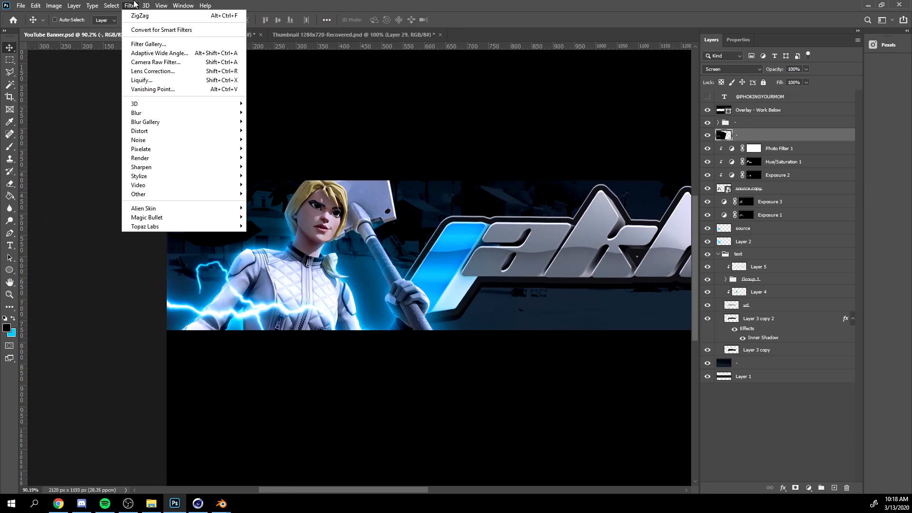
mouse_move(171, 113)
click(273, 149)
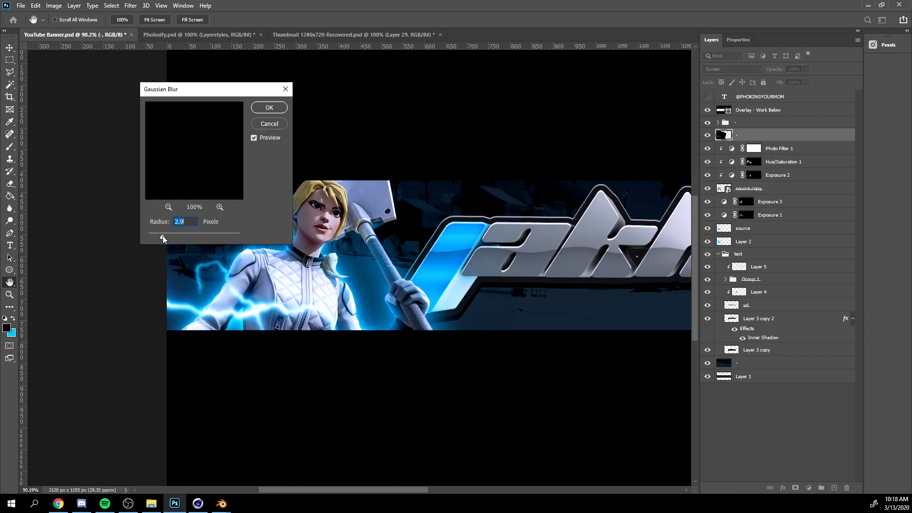
key(Return)
Duplicate the lightning layer, flip the copy horizontally and place it around the character's hammer.
alt+scroll(309, 285, down, 2)
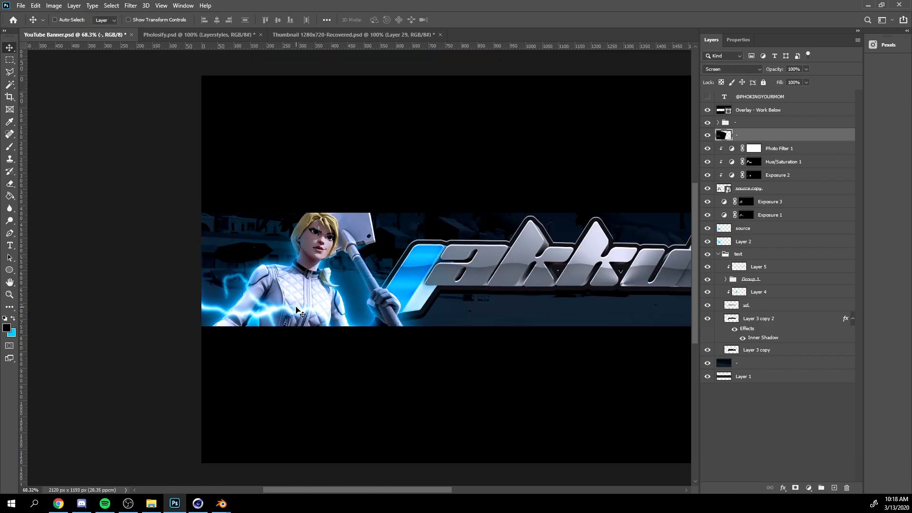
key(ctrl+j)
drag(351, 315, 391, 168)
drag(348, 284, 308, 310)
alt+scroll(357, 279, down, 2)
key(ctrl+t)
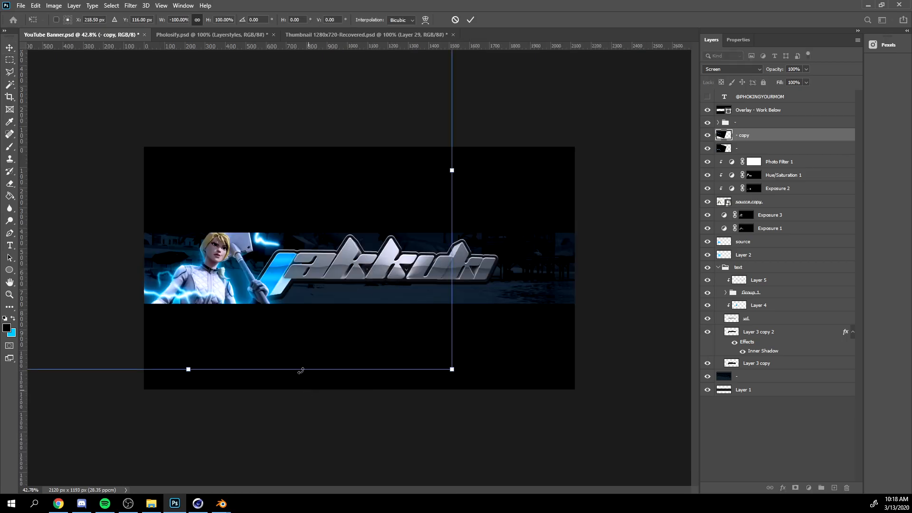
drag(212, 213, 275, 243)
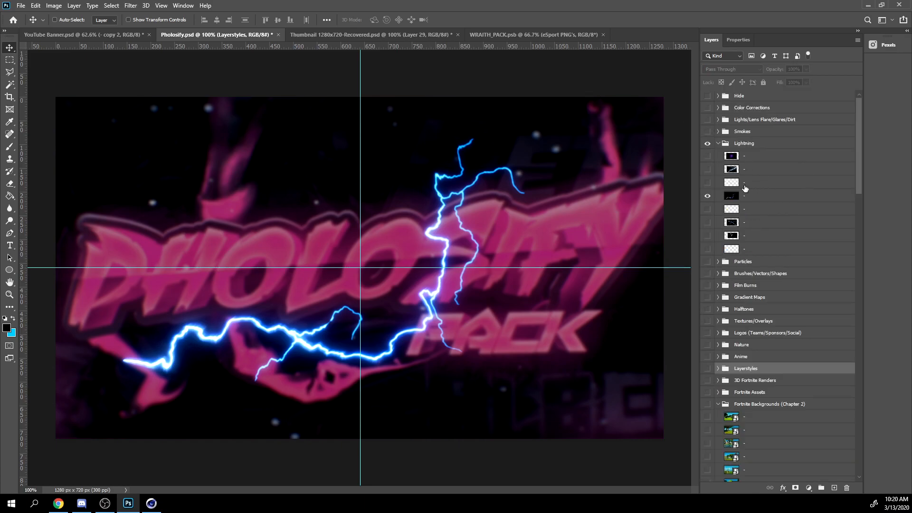
Preview other bolts in the Lightning group of Pholosify.psd and bring the white forked one into the banner.
click(708, 196)
click(707, 235)
click(708, 235)
click(708, 222)
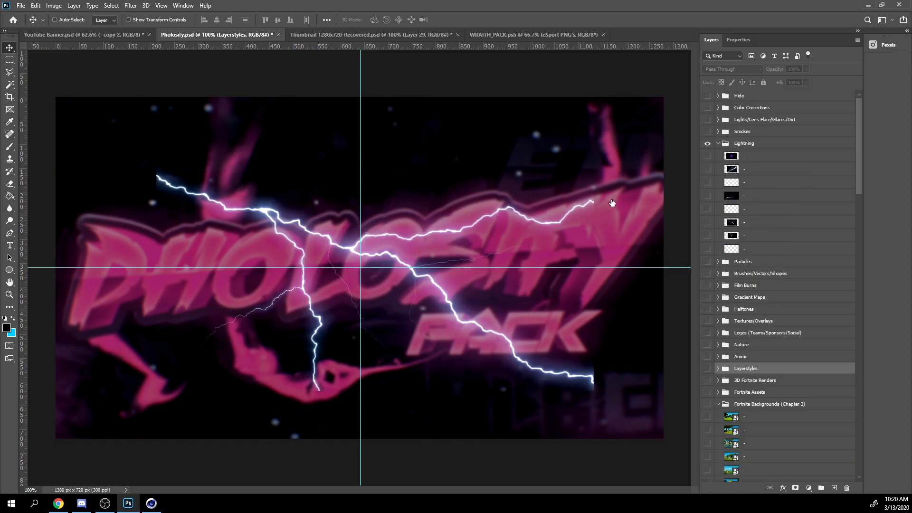
drag(726, 222, 280, 209)
Scale down the new lightning bolt and position it around the character.
alt+scroll(356, 242, down, 1)
key(ctrl+t)
alt+drag(409, 143, 378, 169)
drag(284, 251, 199, 323)
key(Return)
Move the new lightning layer beneath the character's source copy layer and shift its hue to match the blue glow.
drag(731, 138, 758, 236)
alt+scroll(94, 290, up, 2)
key(ctrl+u)
drag(524, 282, 520, 282)
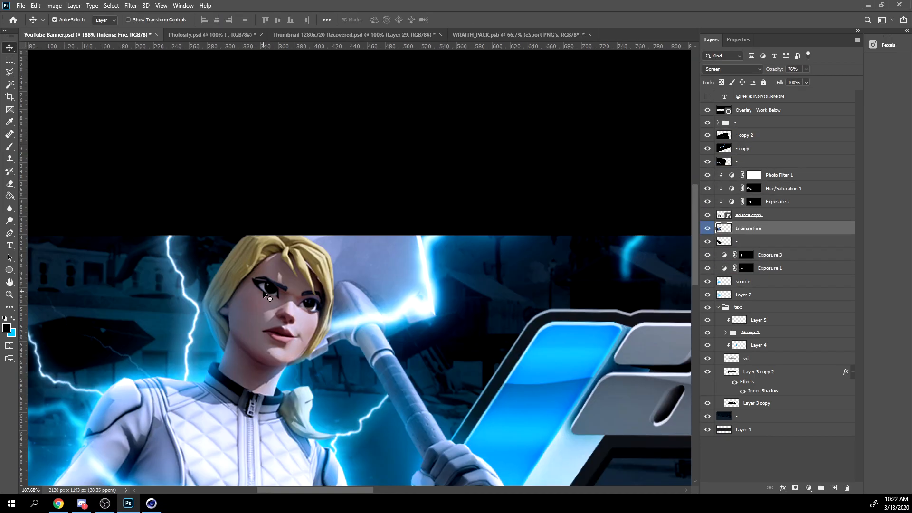
Create a new layer above Photo Filter 1 and clip it to the character.
click(760, 148)
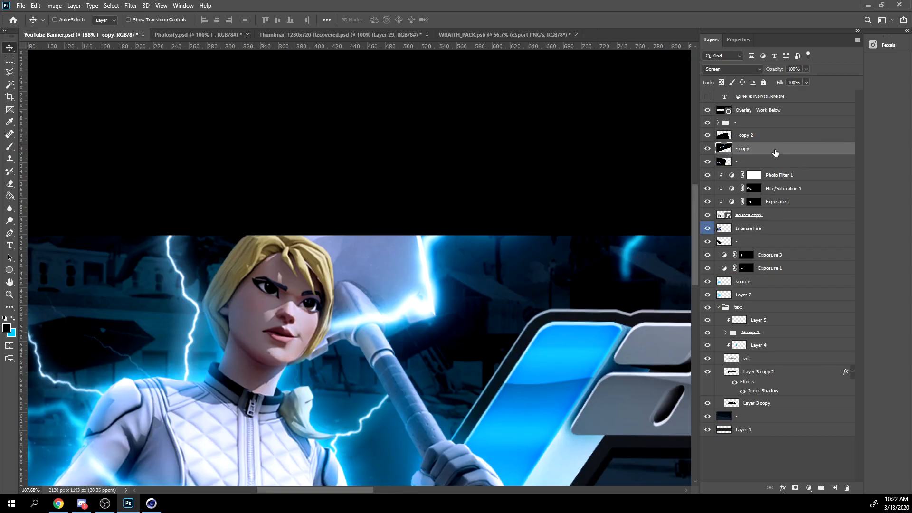
click(778, 175)
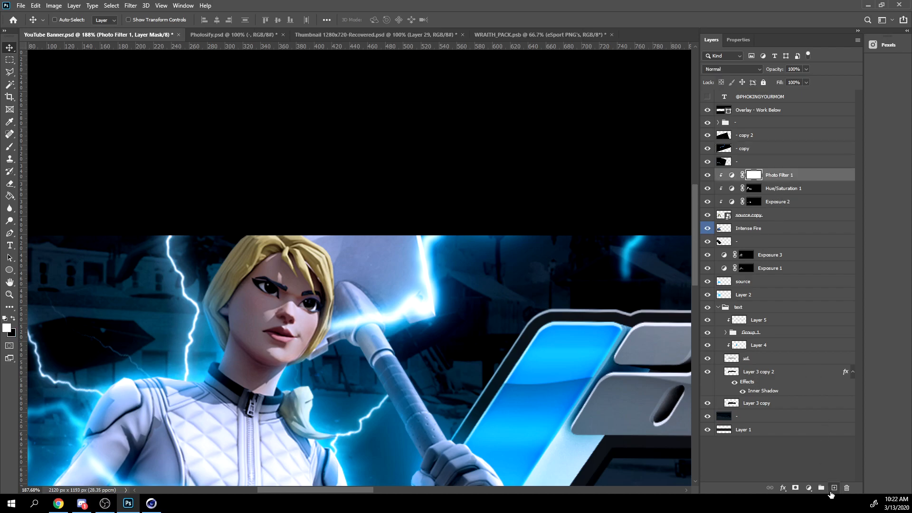
click(834, 488)
right_click(765, 178)
click(807, 281)
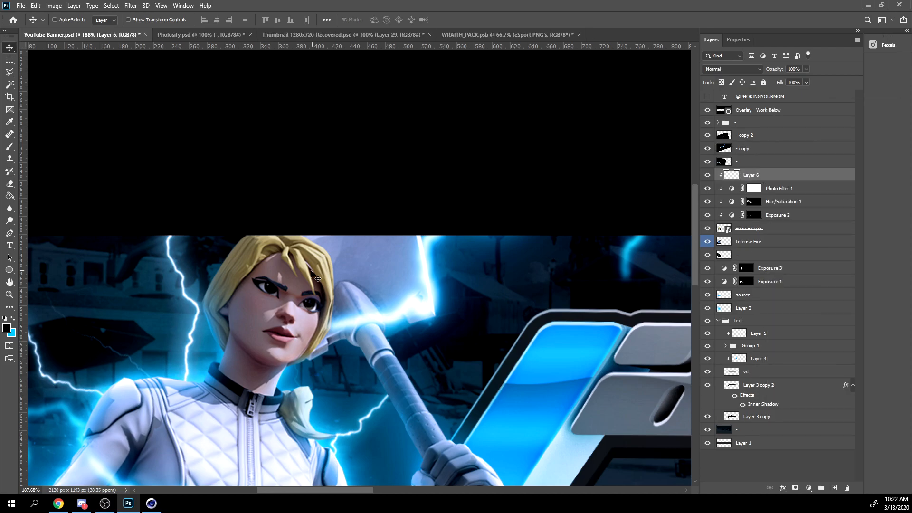
Brush soft blue light over the character with a large brush on the clipped Layer 6.
alt+scroll(313, 289, down, 3)
key(b)
alt+right_drag(280, 294, 346, 303)
key(x)
click(159, 214)
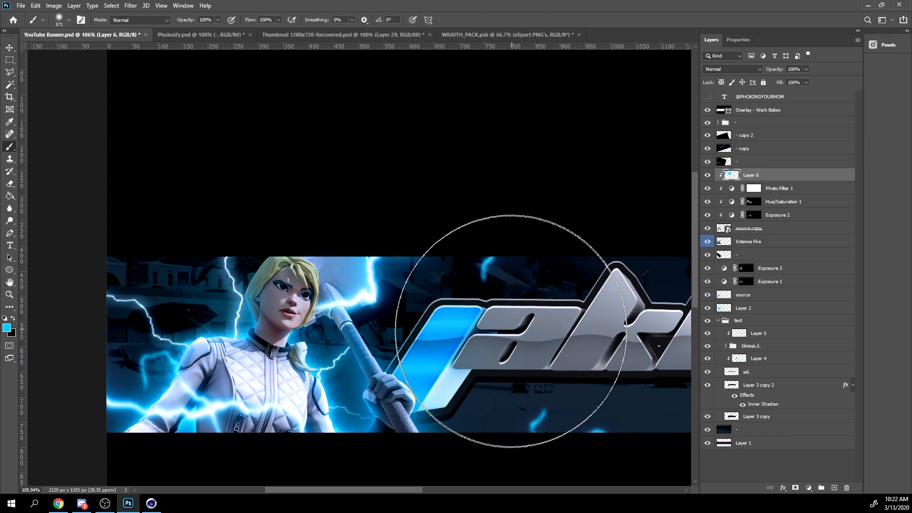
Duplicate the character's source copy layer and place one copy above Group 1 in the text group, clipped to the letters.
alt+scroll(510, 329, up, 3)
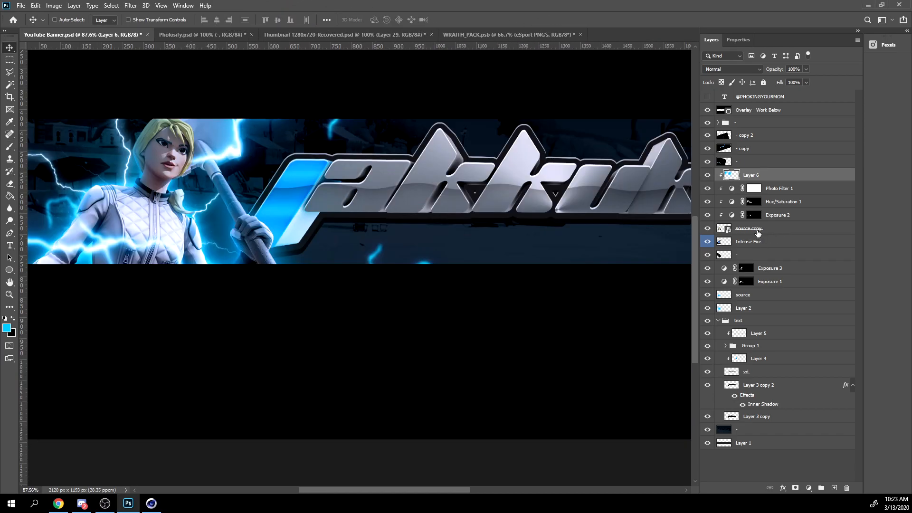
click(757, 232)
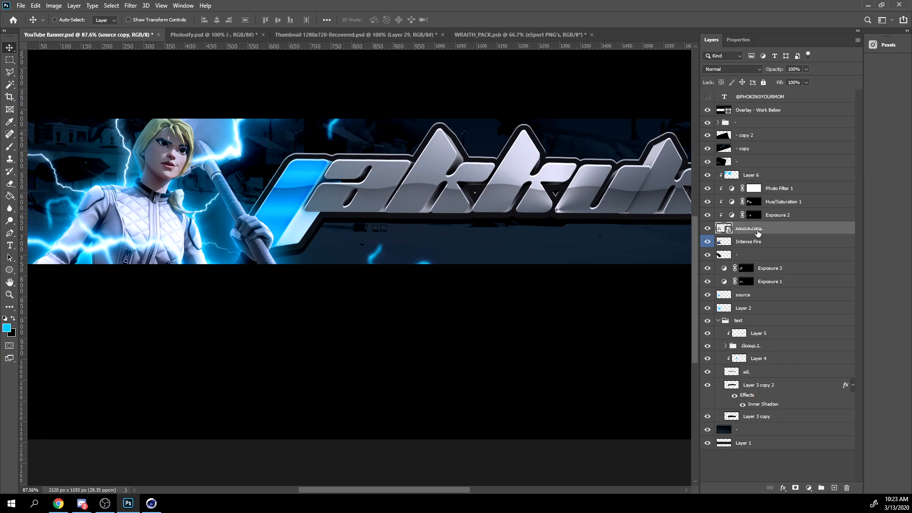
key(ctrl+j)
drag(757, 243, 759, 345)
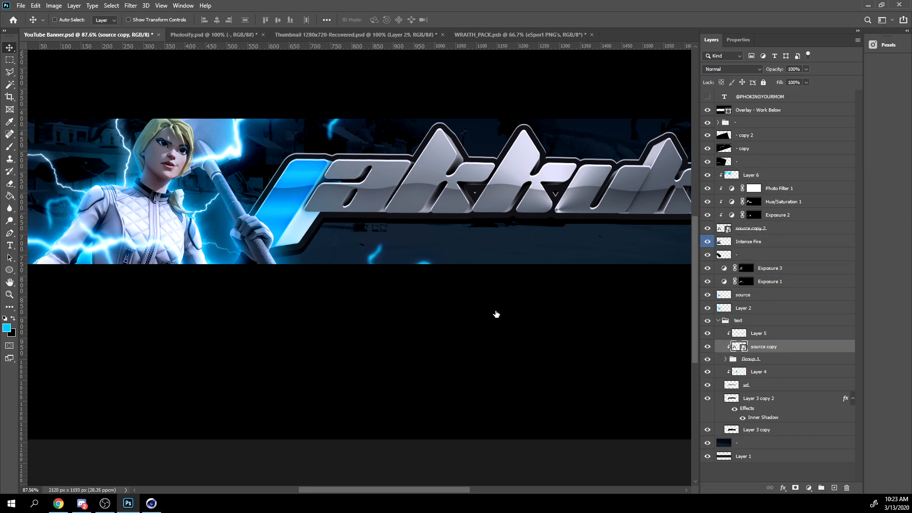
drag(469, 304, 489, 263)
Scale down the clipped character copy and position her face inside the blue J.
key(ctrl+t)
alt+drag(473, 113, 425, 143)
drag(399, 209, 393, 218)
drag(427, 297, 381, 272)
drag(327, 228, 341, 235)
key(Return)
Outline the part of the character copy spilling past the J onto the letter A with the Polygonal Lasso.
alt+scroll(294, 167, up, 11)
alt+scroll(291, 159, up, 4)
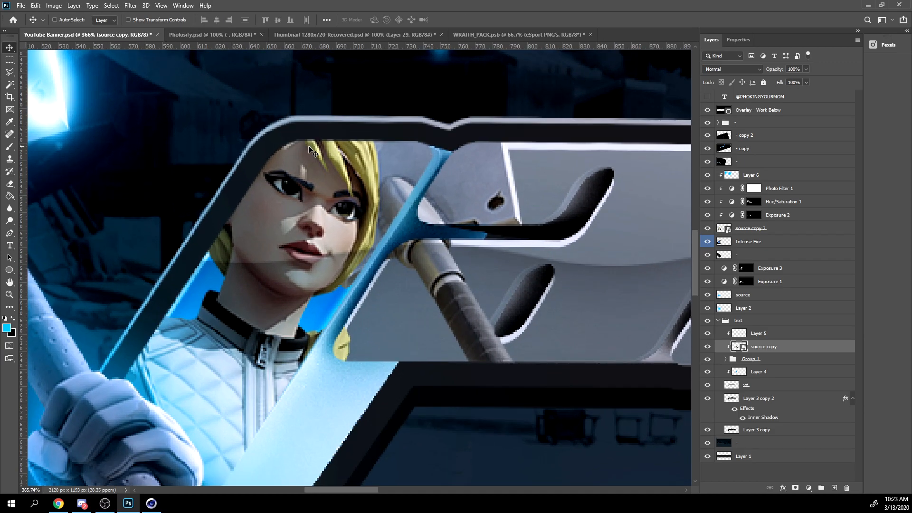
key(l)
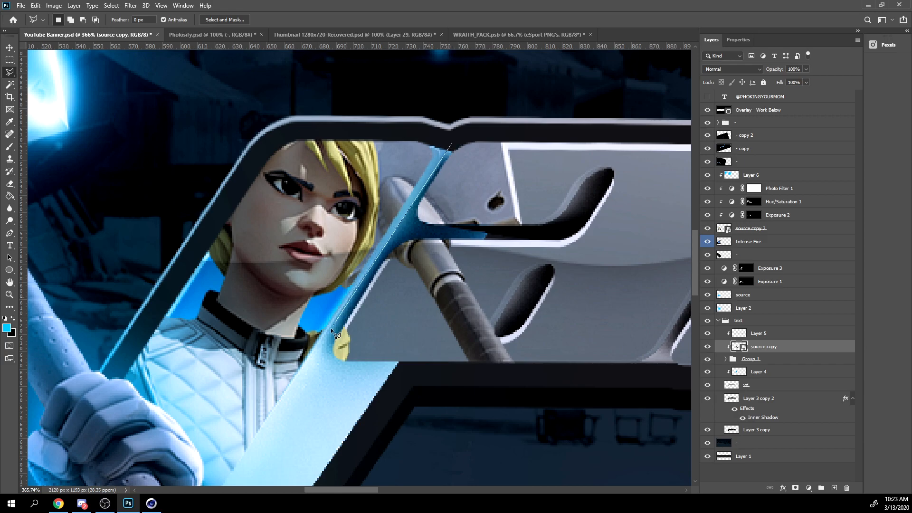
click(307, 391)
click(460, 421)
click(588, 423)
click(670, 266)
click(636, 109)
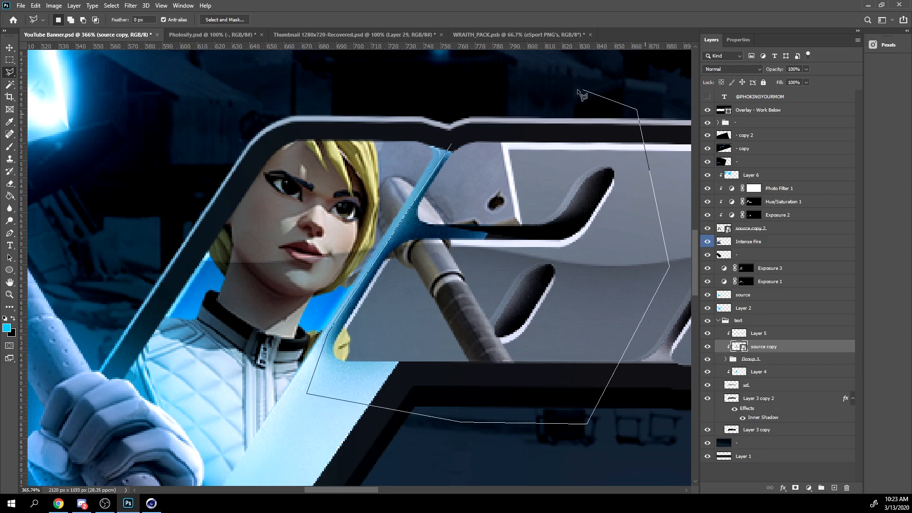
click(452, 143)
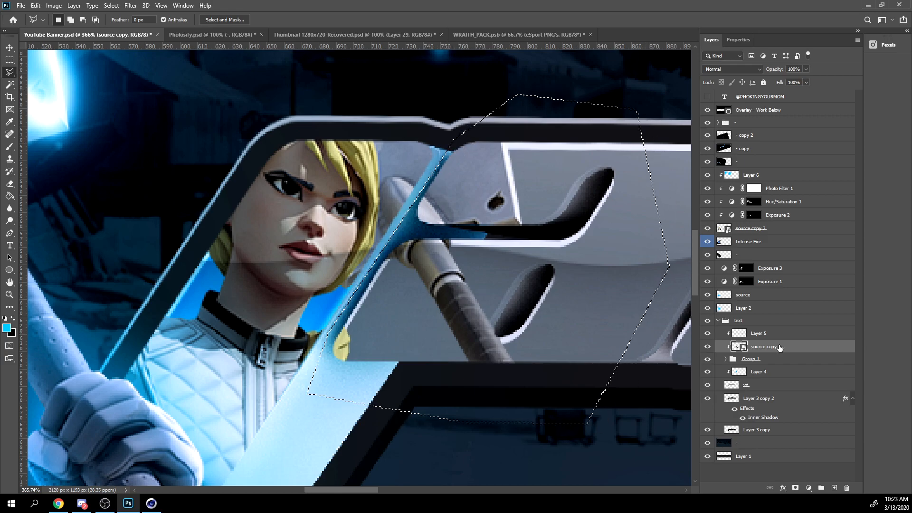
Rasterize the clipped character copy, erase the selected spill over the letter A, and deselect.
key(e)
right_click(763, 347)
click(802, 259)
mouse_move(575, 231)
alt+right_down()
mouse_move(618, 235)
mouse_move(598, 232)
alt+right_up()
drag(560, 196, 454, 157)
key(ctrl+d)
key(v)
alt+scroll(407, 151, down, 2)
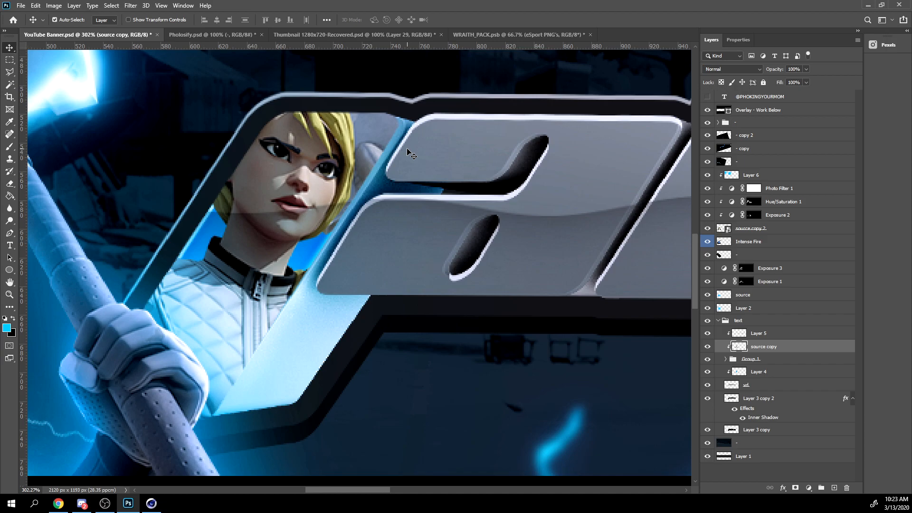
Desaturate the character copy in the J and blend it in Soft Light at 67% opacity.
key(ctrl+shift+u)
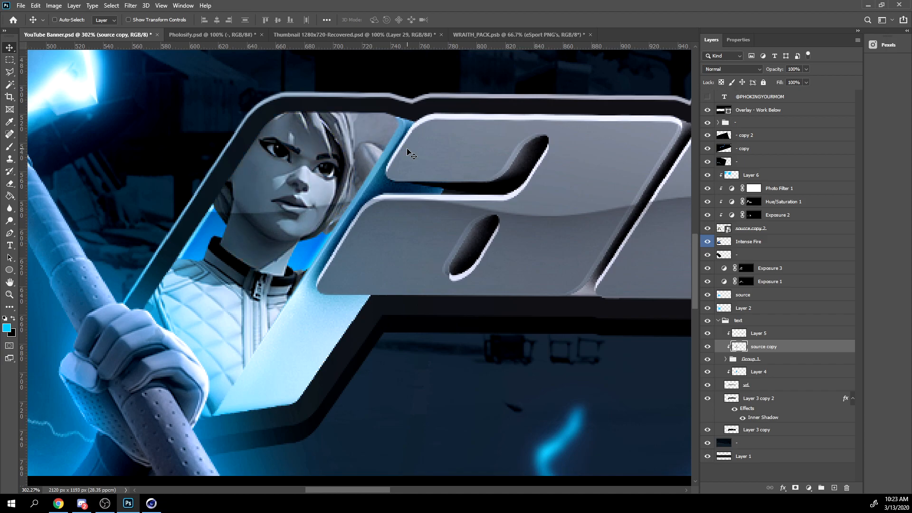
click(736, 71)
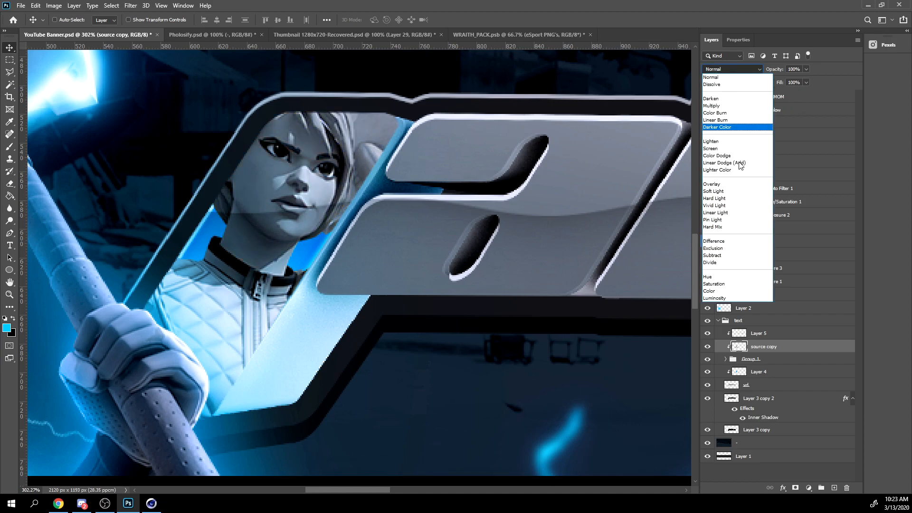
click(736, 191)
drag(755, 71, 754, 70)
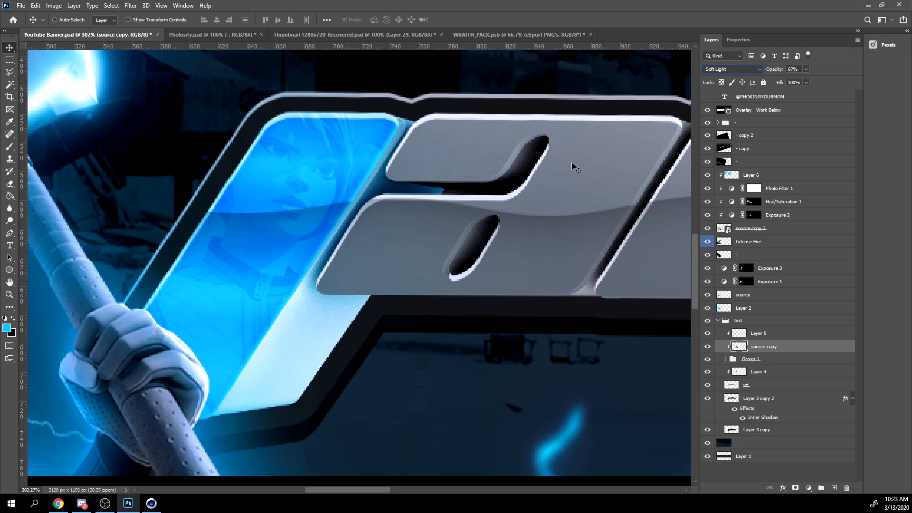
Copy the white city skyline shape from Pholosify.psd into the top of the text group and scale it to about 38%.
alt+scroll(448, 185, down, 8)
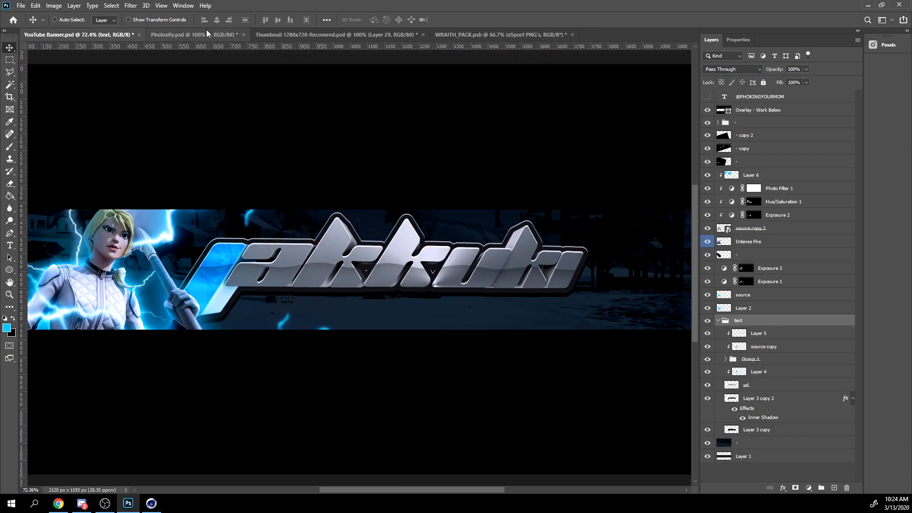
click(207, 34)
click(706, 223)
click(717, 144)
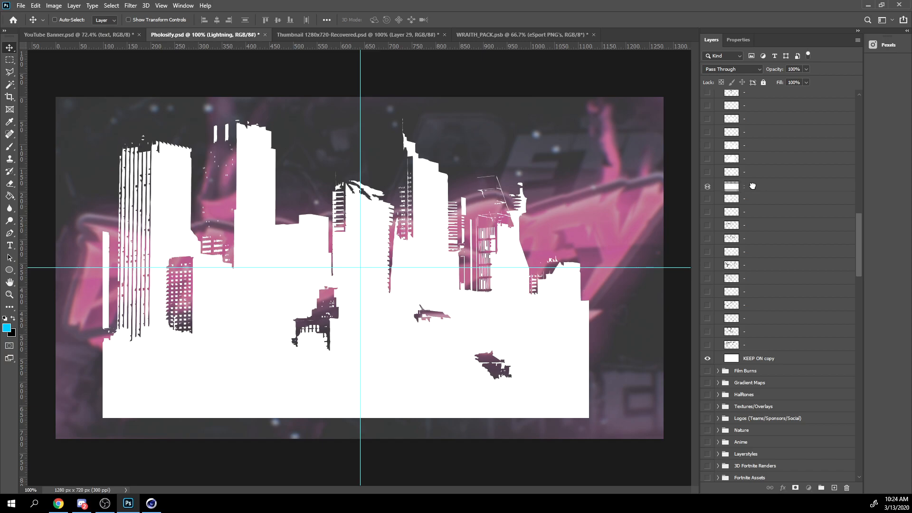
drag(752, 186, 429, 273)
drag(428, 273, 555, 302)
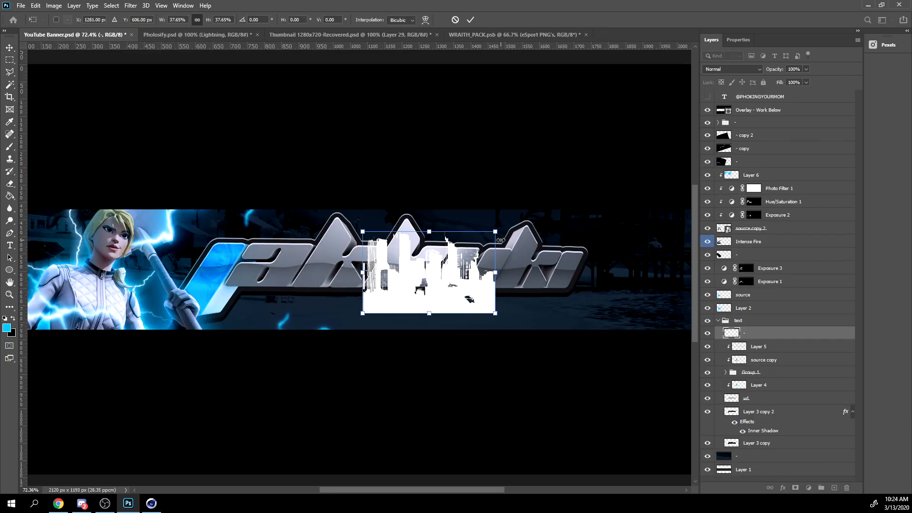
key(Return)
Duplicate the skyline into three side-by-side copies across the text and merge them into one layer.
alt+scroll(476, 279, up, 5)
alt+scroll(477, 280, down, 3)
key(ctrl+j)
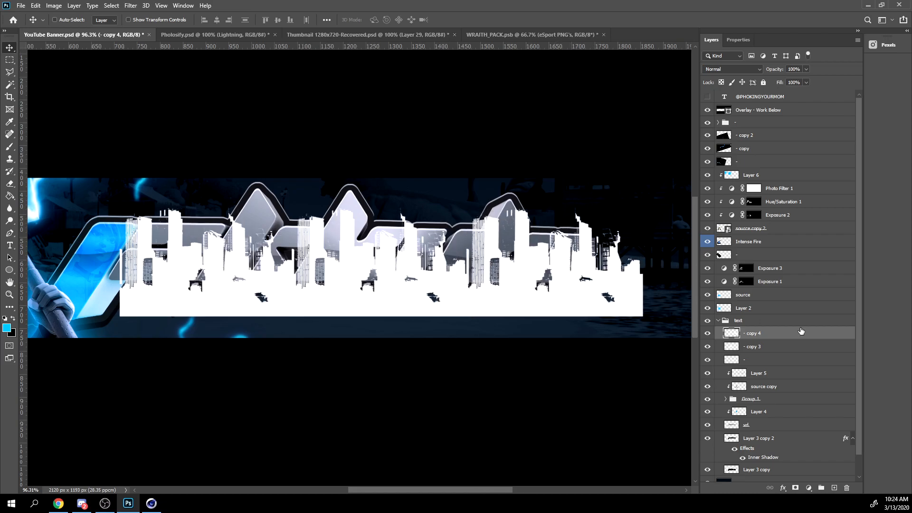
shift+click(748, 361)
key(ctrl+e)
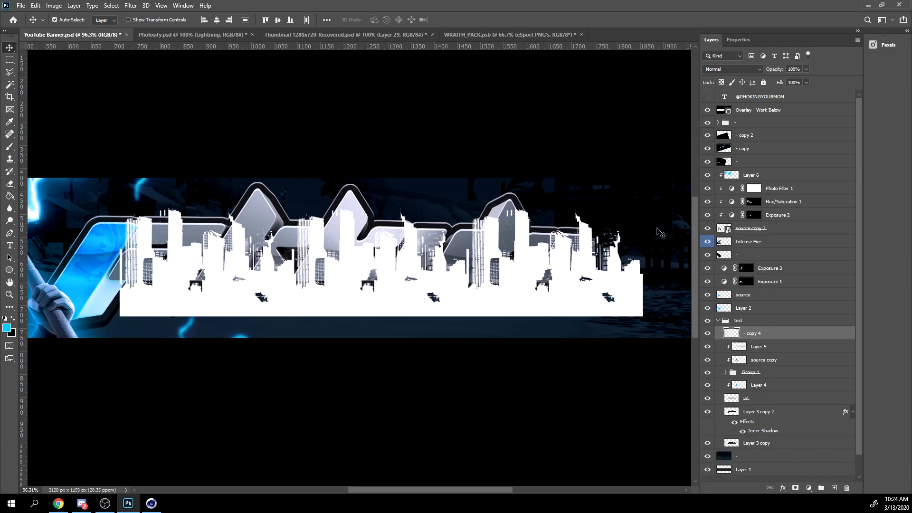
Shift the merged skyline left across the letters and clip it to the text.
drag(579, 277, 554, 277)
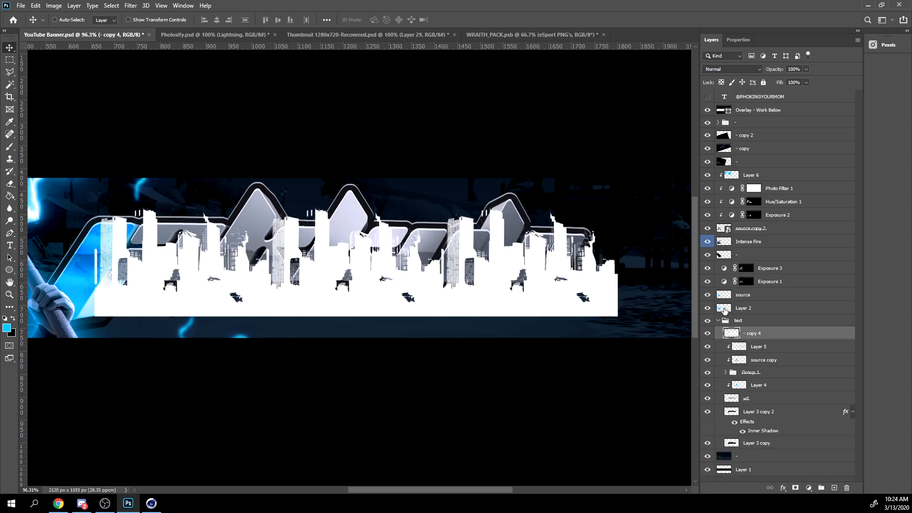
right_click(789, 332)
click(734, 275)
alt+scroll(339, 239, up, 13)
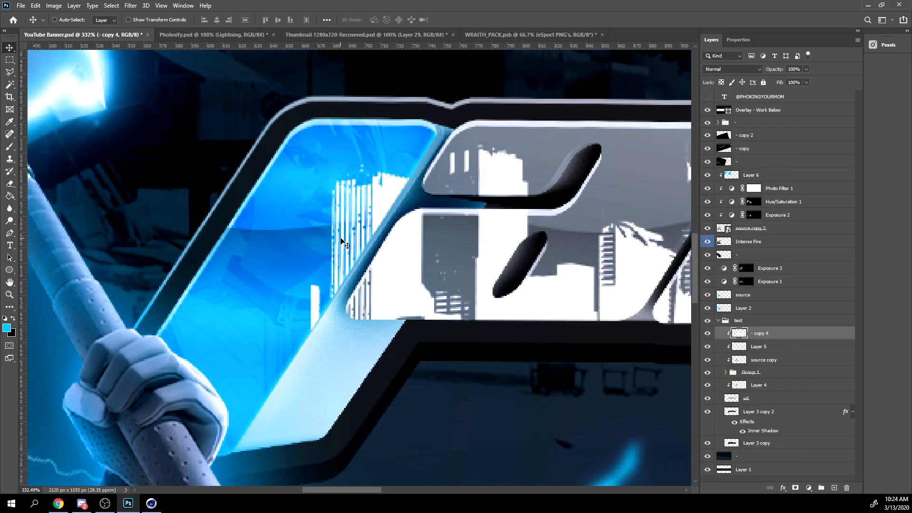
key(l)
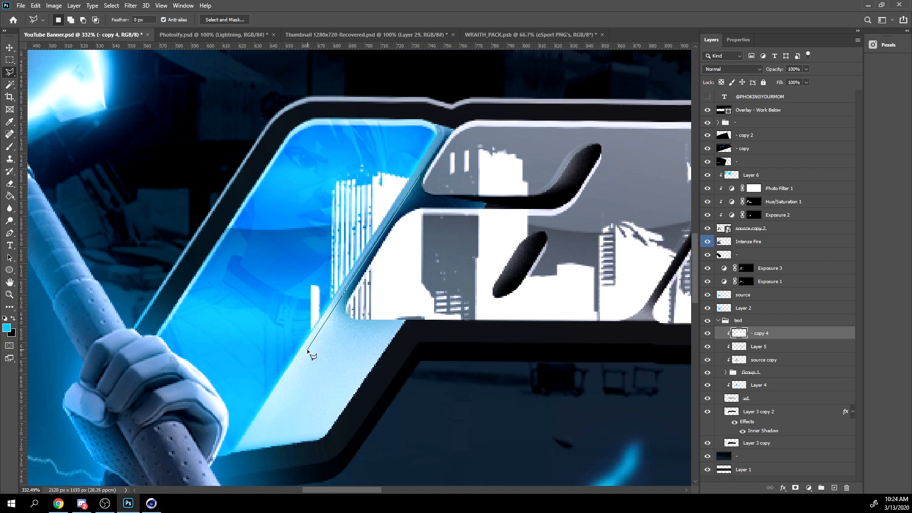
key(Escape)
Set the clipped skyline layer's blend mode to Soft Light.
key(m)
alt+scroll(428, 180, down, 10)
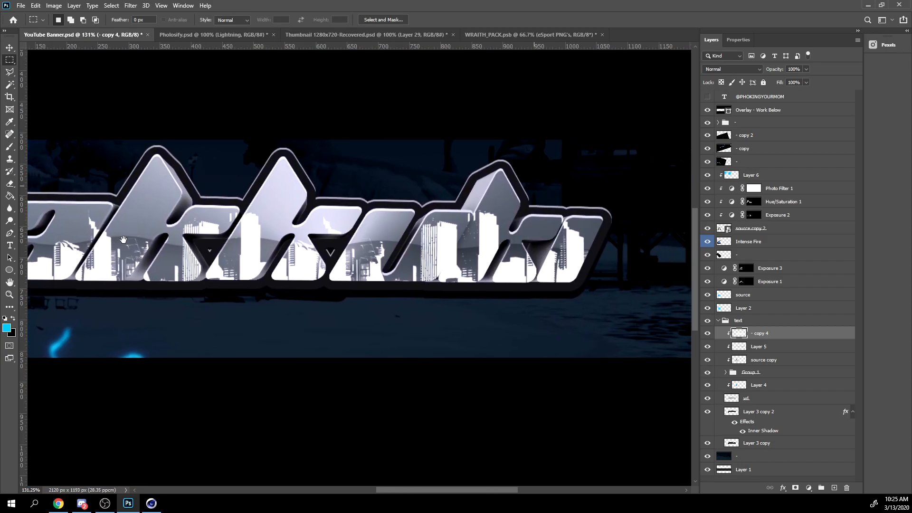
click(742, 68)
click(729, 191)
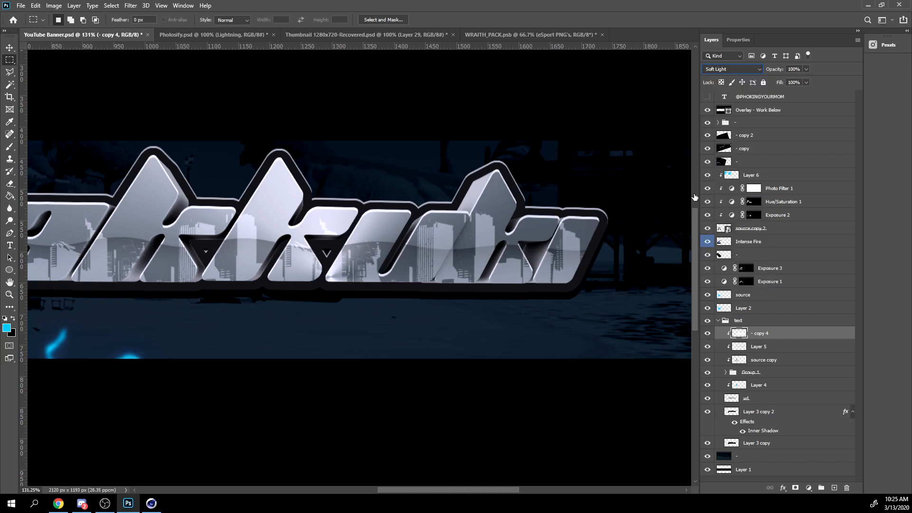
Copy the Lamp layer from the Fortnite Assets group of Pholosify.psd into YouTube Banner.psd.
drag(412, 230, 532, 227)
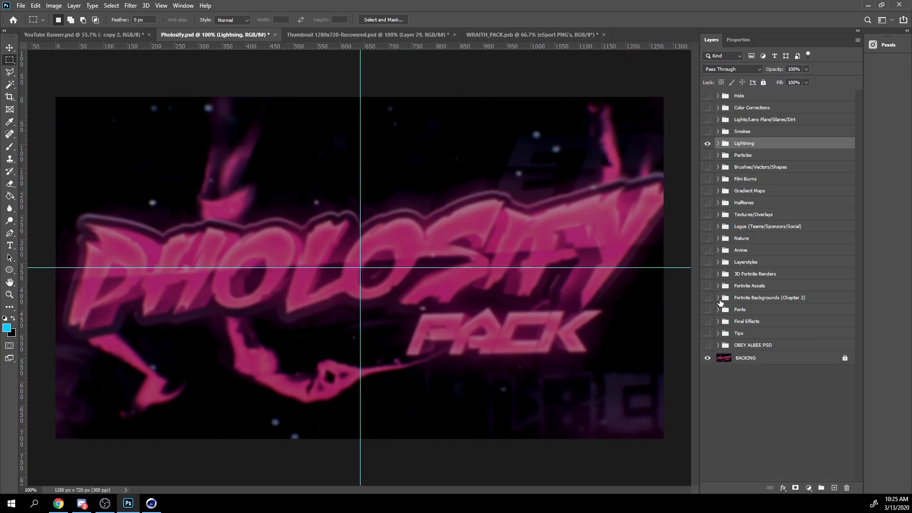
click(718, 285)
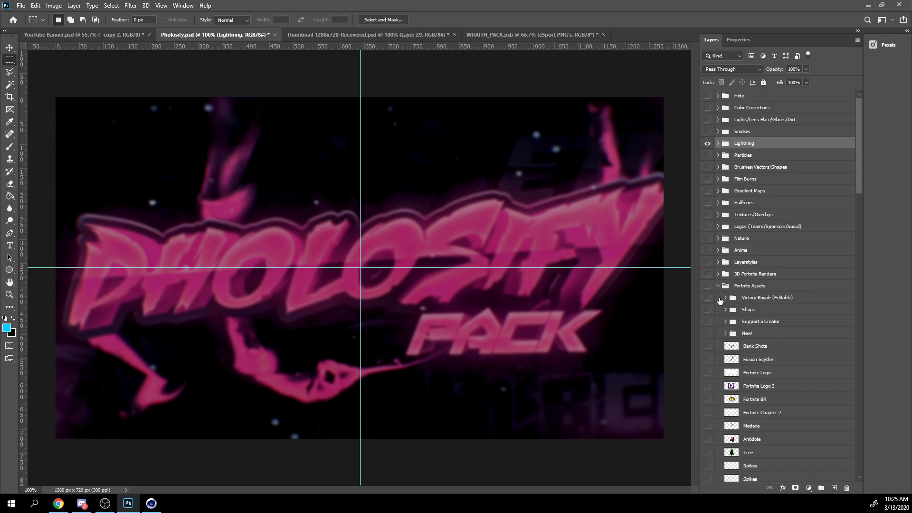
scroll(718, 285, down, 7)
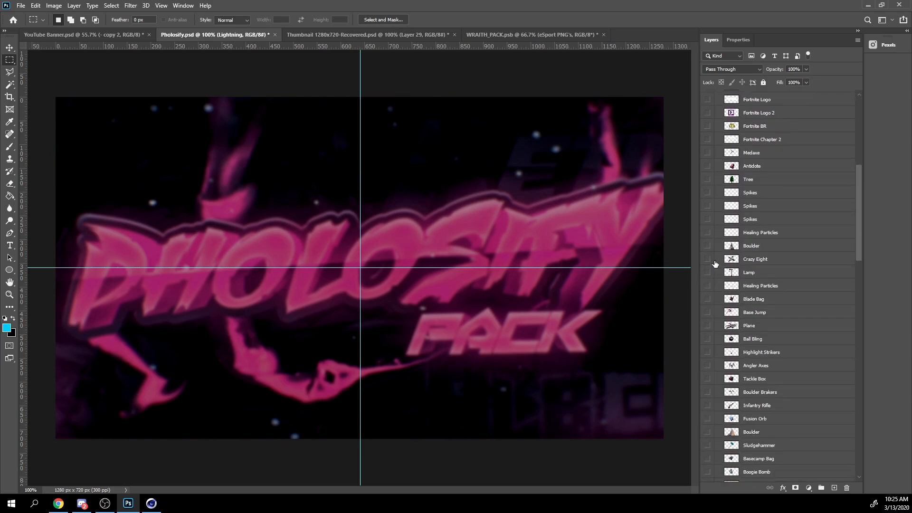
drag(745, 271, 446, 285)
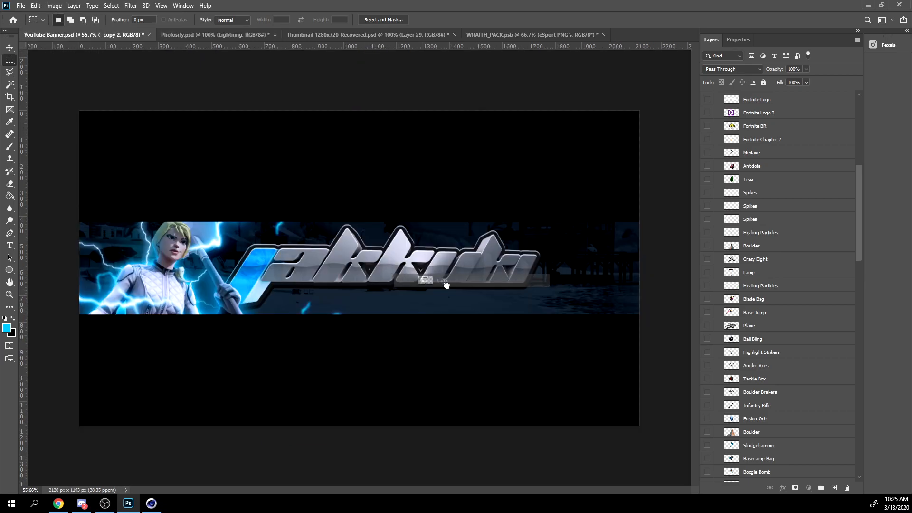
drag(446, 285, 446, 285)
drag(476, 276, 515, 299)
Scale the lamp to about 80%, rotate it about -2.8°, and place it at the banner's right end.
key(ctrl+t)
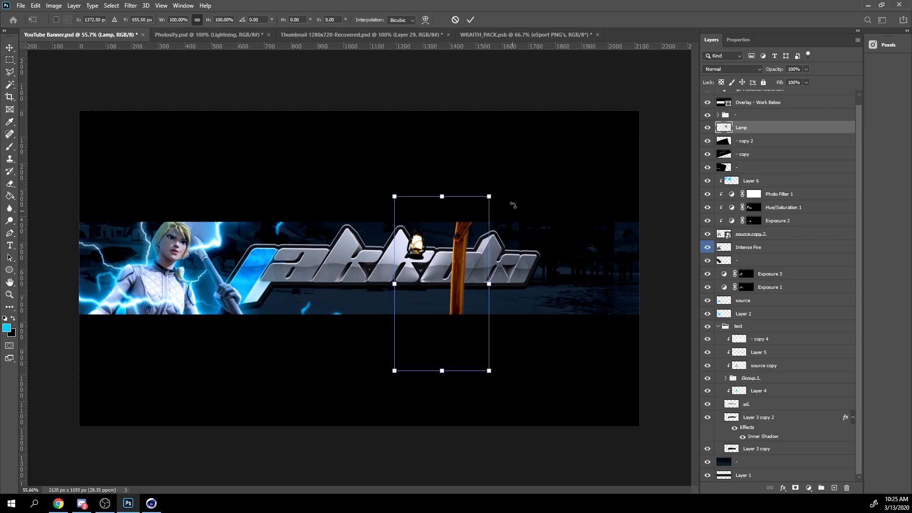
alt+drag(488, 193, 478, 210)
drag(459, 250, 638, 250)
drag(664, 191, 659, 189)
drag(642, 251, 641, 255)
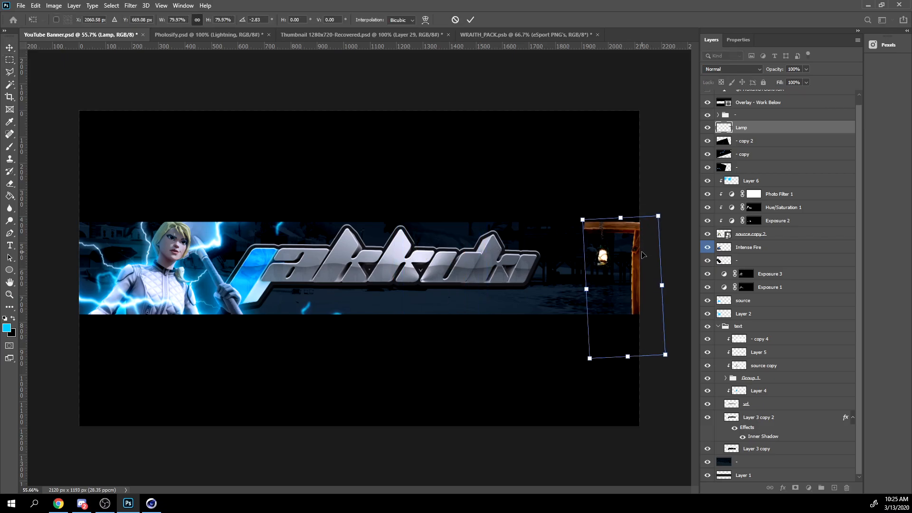
key(Return)
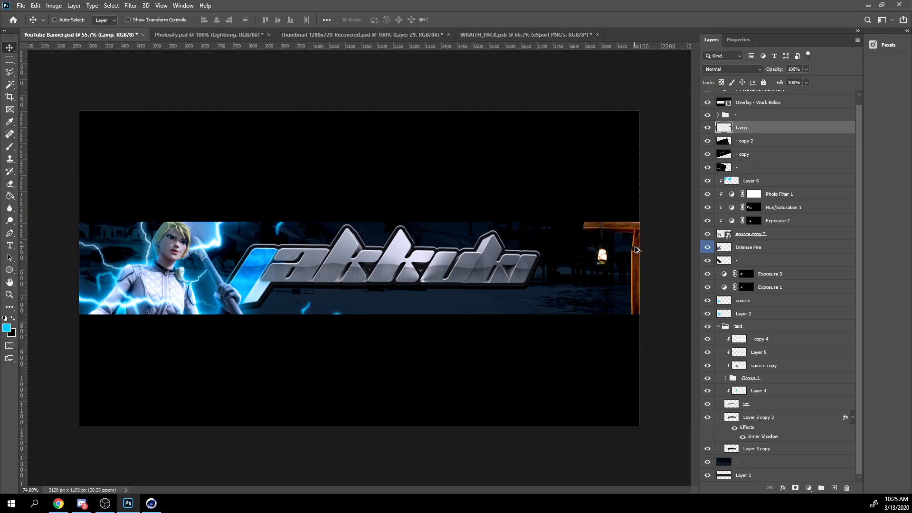
Add a new empty layer above the lamp and clip it to the lamp.
alt+scroll(638, 250, up, 6)
drag(635, 246, 535, 236)
alt+scroll(549, 240, up, 3)
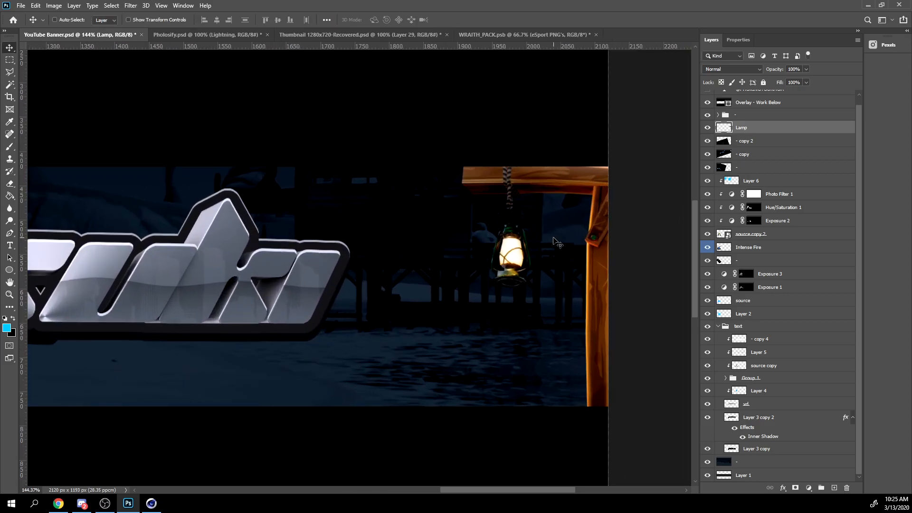
alt+scroll(554, 242, up, 4)
click(834, 487)
right_click(749, 128)
click(779, 252)
Set the clipped layer's blend mode to Color and brush bright blue over the hanging lantern.
key(b)
alt+right_drag(502, 235, 223, 255)
click(732, 69)
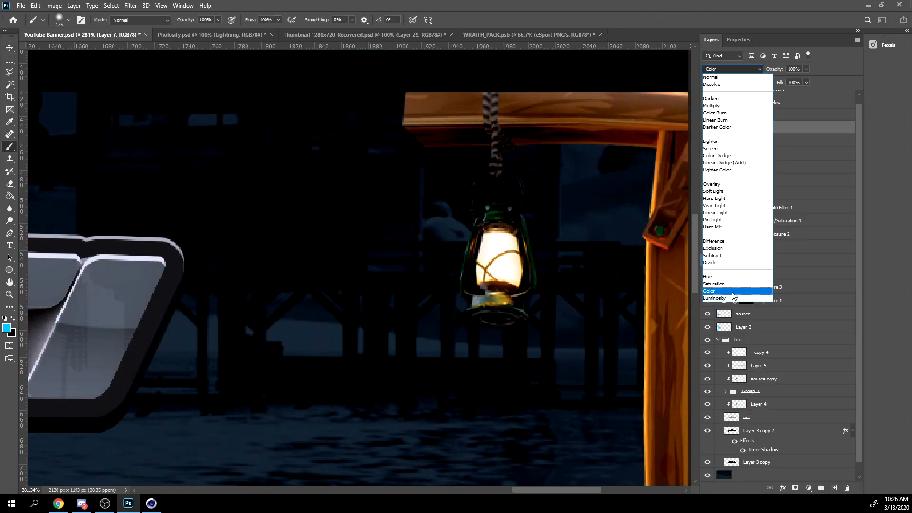
click(733, 293)
alt+right_drag(503, 308, 478, 308)
mouse_move(487, 283)
mouse_down()
mouse_move(496, 260)
mouse_move(502, 297)
mouse_move(493, 232)
mouse_up()
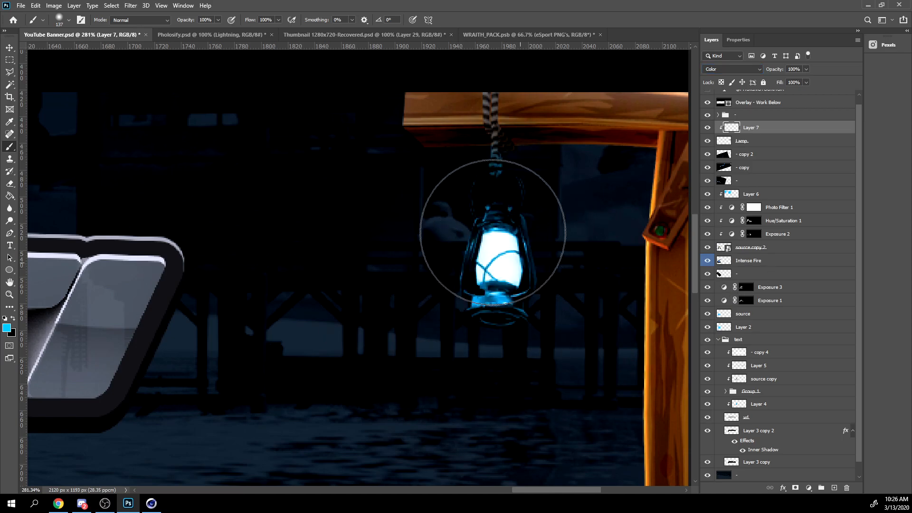
Merge the blue paint layer with the lamp layer and name the result "lamp".
key(ctrl+e)
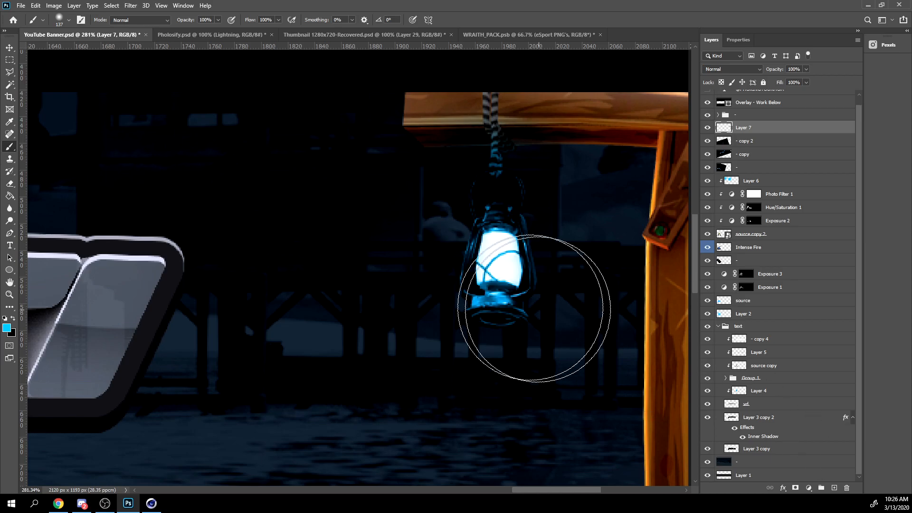
alt+scroll(525, 287, down, 4)
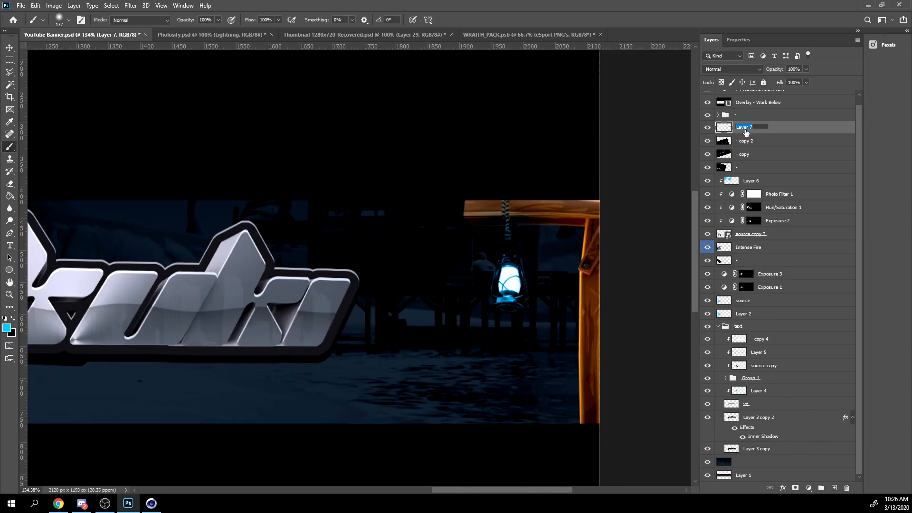
key(Return)
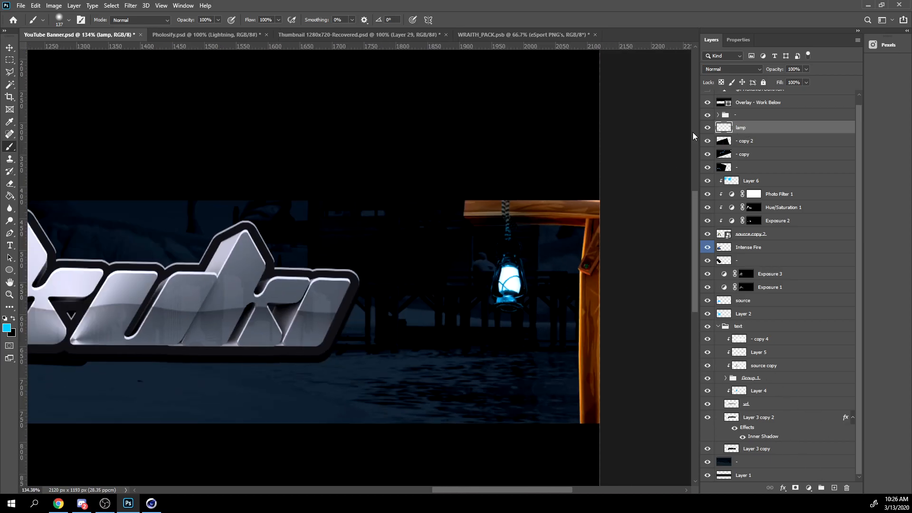
Apply a Gaussian Blur with a radius of 2.1 pixels to the lamp layer.
click(131, 5)
mouse_move(162, 111)
click(273, 149)
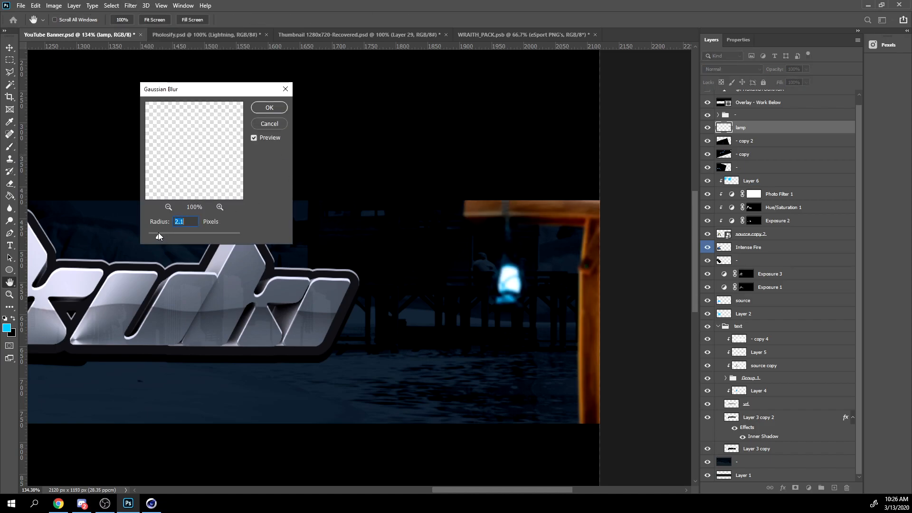
key(Return)
alt+scroll(549, 277, up, 4)
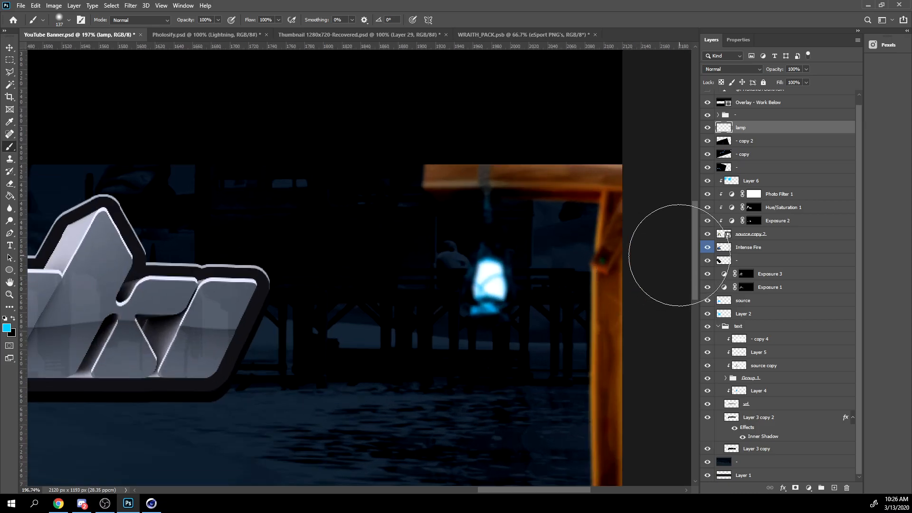
Add an Exposure adjustment of -2.86 above the lamp and clip it to the lamp layer.
alt+scroll(545, 213, down, 3)
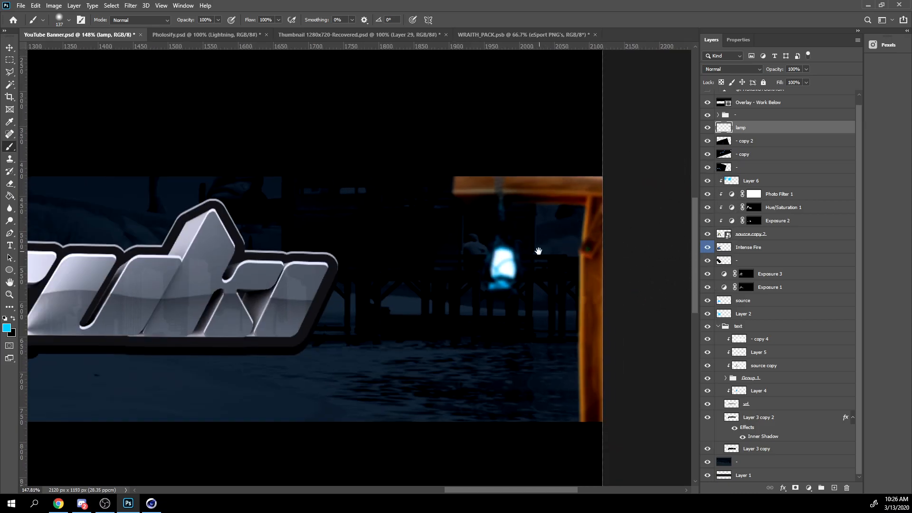
drag(540, 249, 466, 238)
click(770, 140)
click(808, 488)
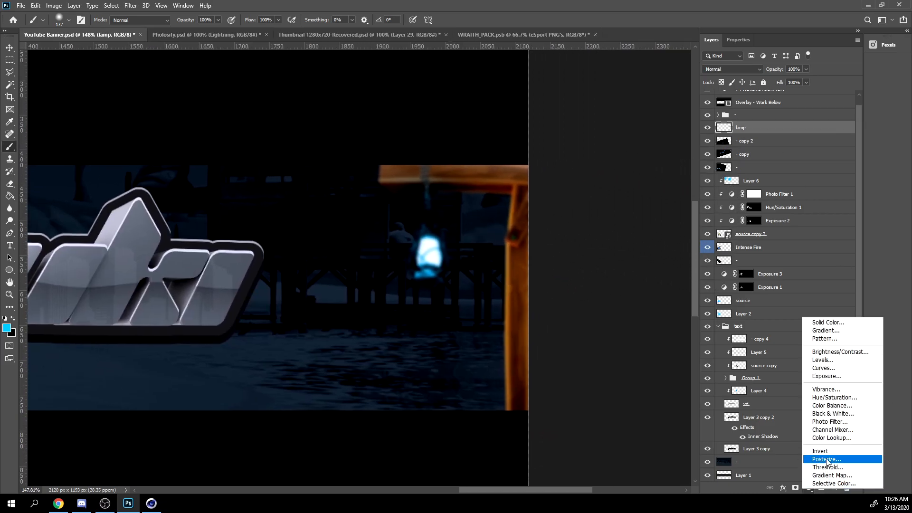
click(822, 393)
drag(772, 92, 748, 91)
click(715, 41)
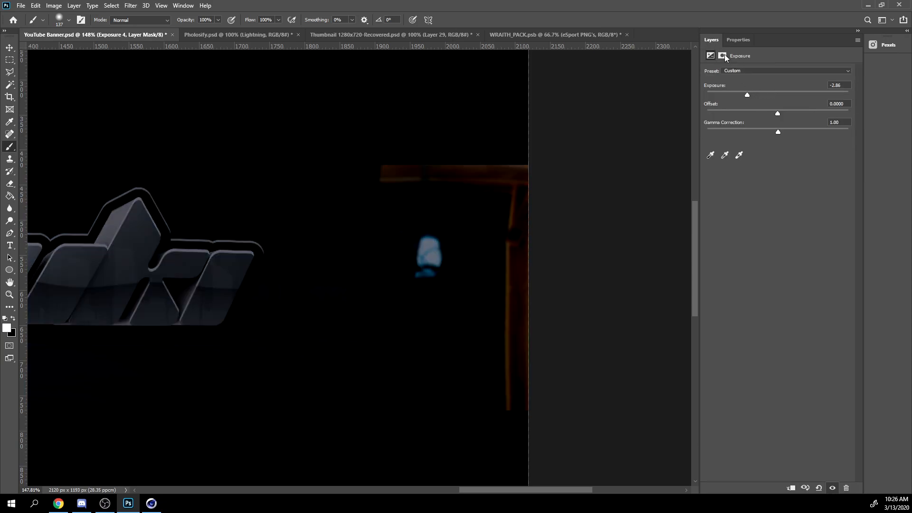
right_click(772, 127)
click(799, 274)
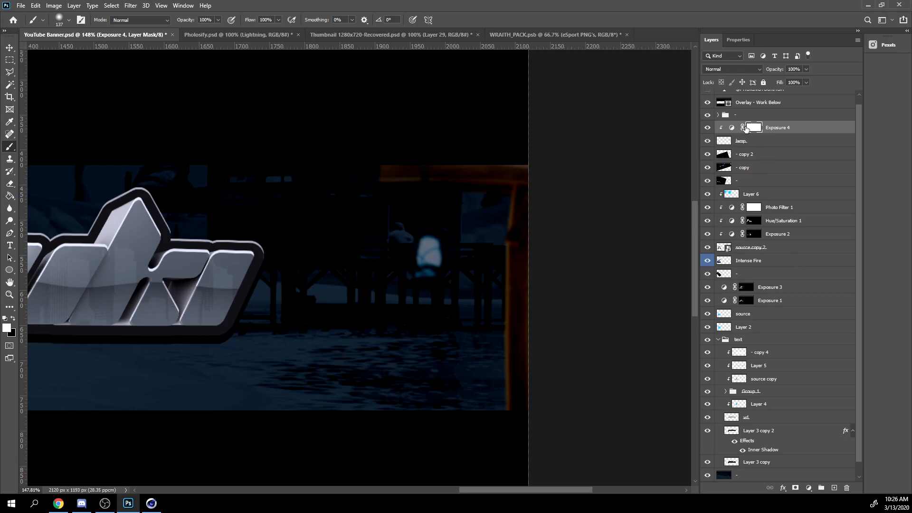
Invert the darkening Exposure mask and brush the effect onto the wooden beam and post around the lantern.
mouse_move(452, 279)
alt+right_down()
mouse_move(523, 267)
mouse_move(436, 266)
alt+right_up()
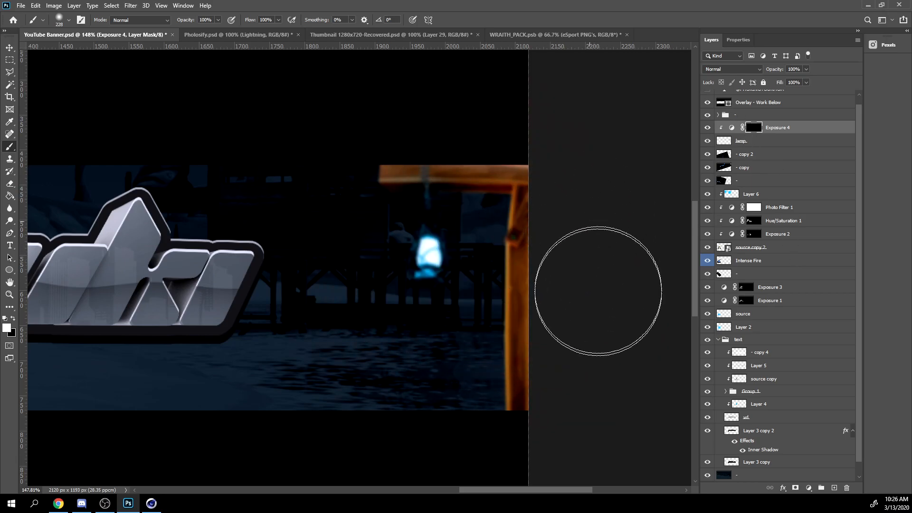
mouse_move(573, 277)
mouse_down()
mouse_move(575, 228)
mouse_move(605, 264)
mouse_move(592, 184)
mouse_move(483, 102)
mouse_move(393, 94)
mouse_up()
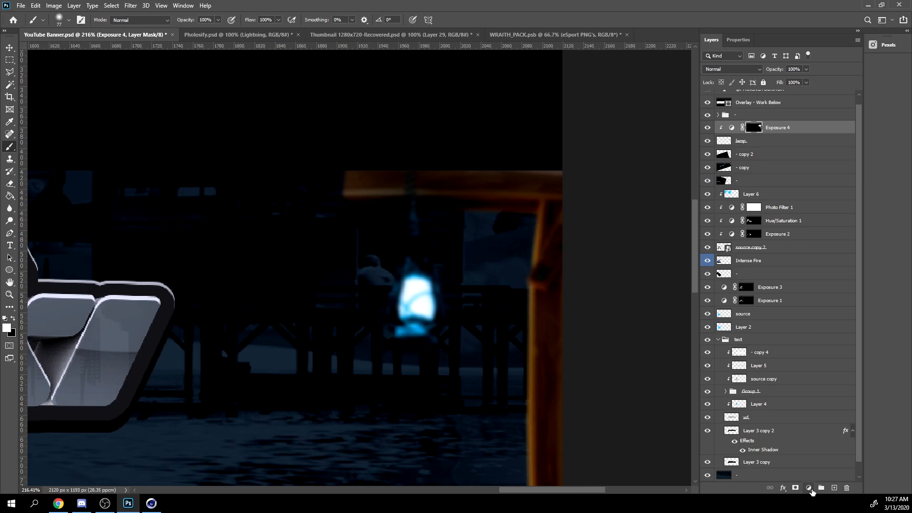
Add a second, brightening Exposure adjustment clipped to the lamp and invert its mask.
click(808, 487)
click(817, 387)
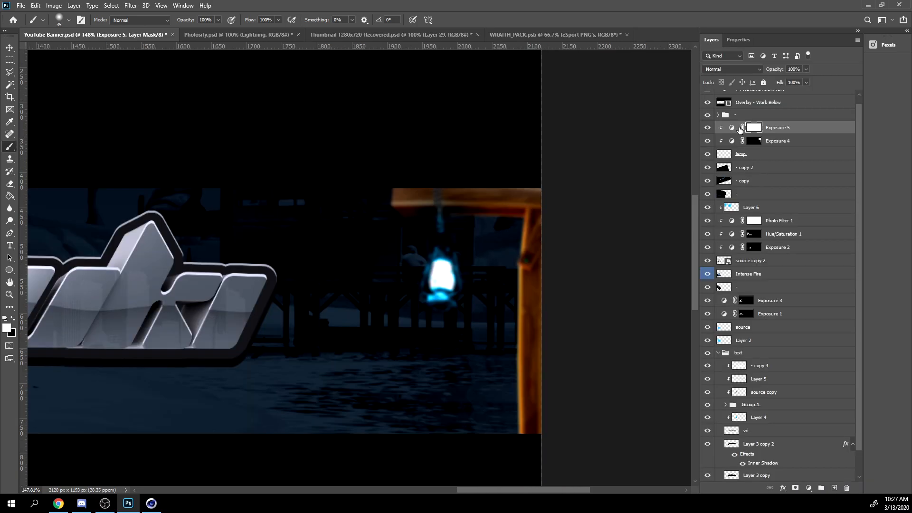
alt+scroll(564, 218, up, 2)
alt+scroll(595, 179, down, 2)
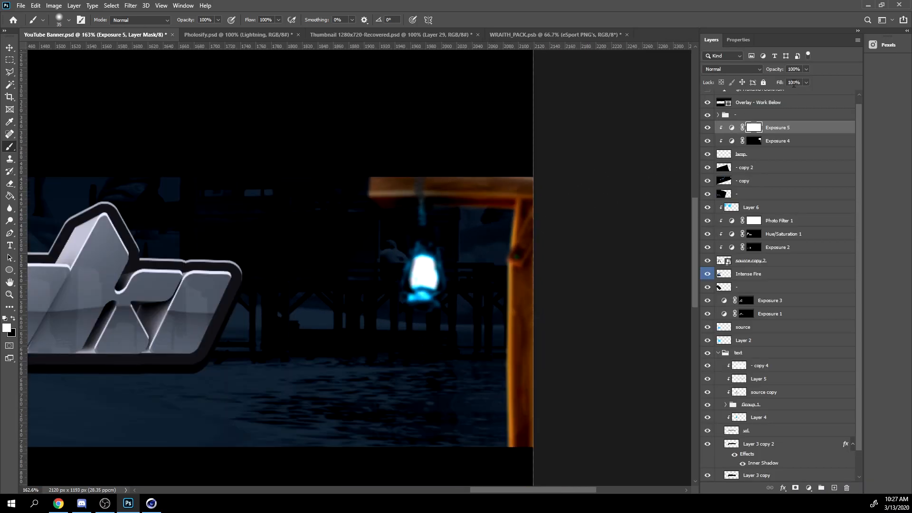
key(ctrl+i)
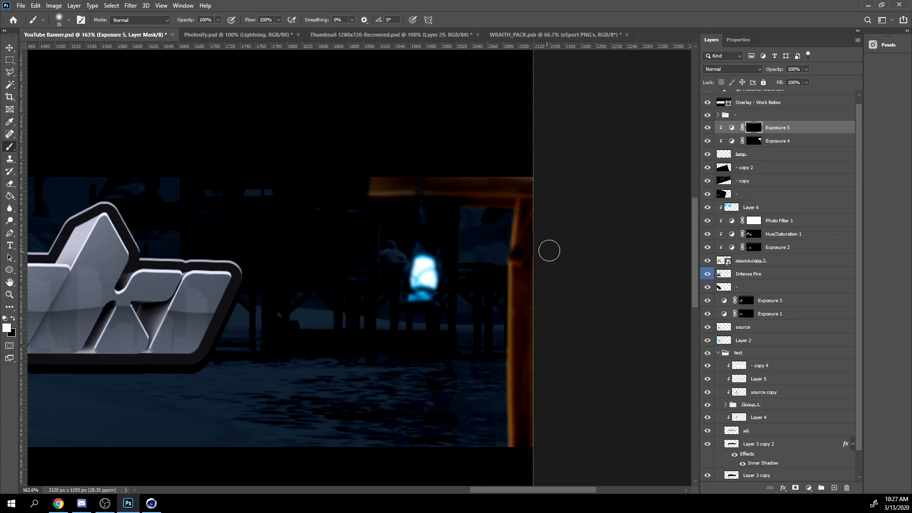
Paint the brightening mask along the lantern-facing edges of the wooden beam and post.
alt+scroll(427, 213, up, 2)
mouse_move(353, 191)
mouse_down()
mouse_move(511, 195)
mouse_move(537, 250)
mouse_move(520, 350)
mouse_up()
drag(525, 299, 552, 188)
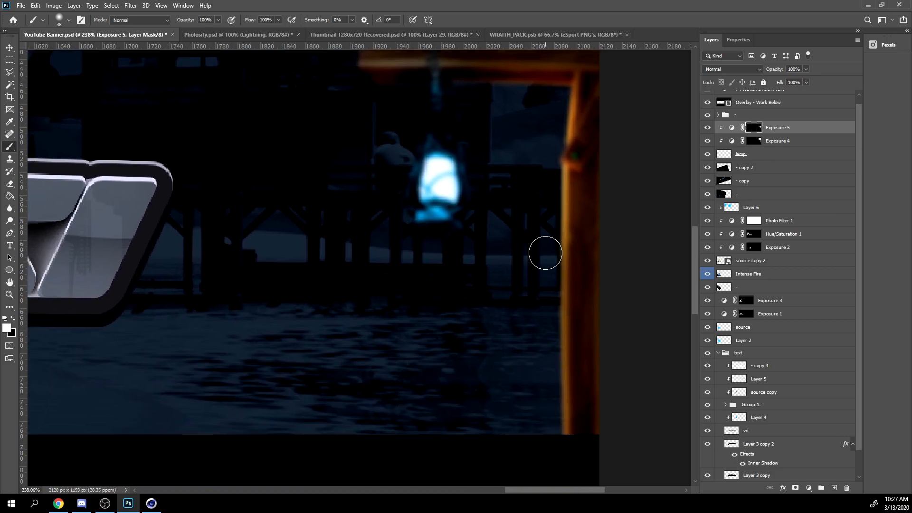
alt+scroll(536, 250, down, 2)
alt+scroll(570, 157, up, 2)
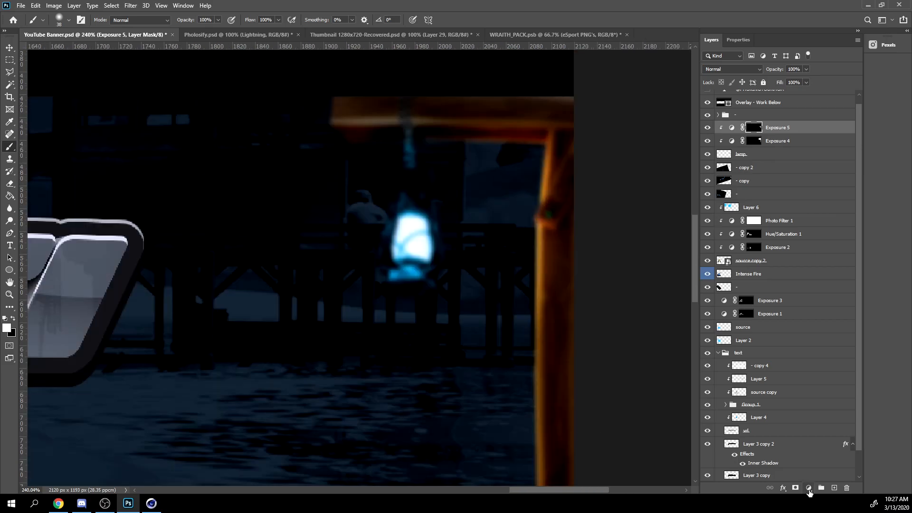
Add a colorizing Hue/Saturation adjustment with a blue hue, increased saturation and lightness +25.
click(808, 489)
click(827, 407)
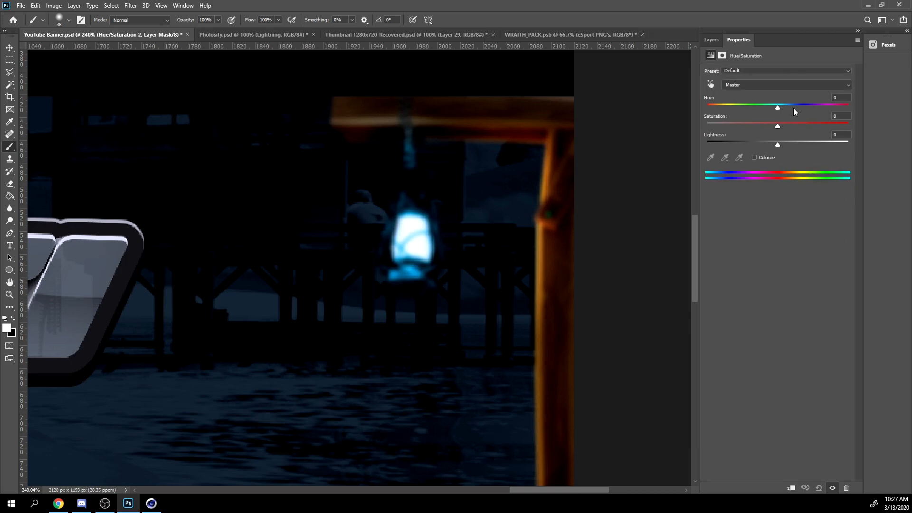
click(754, 158)
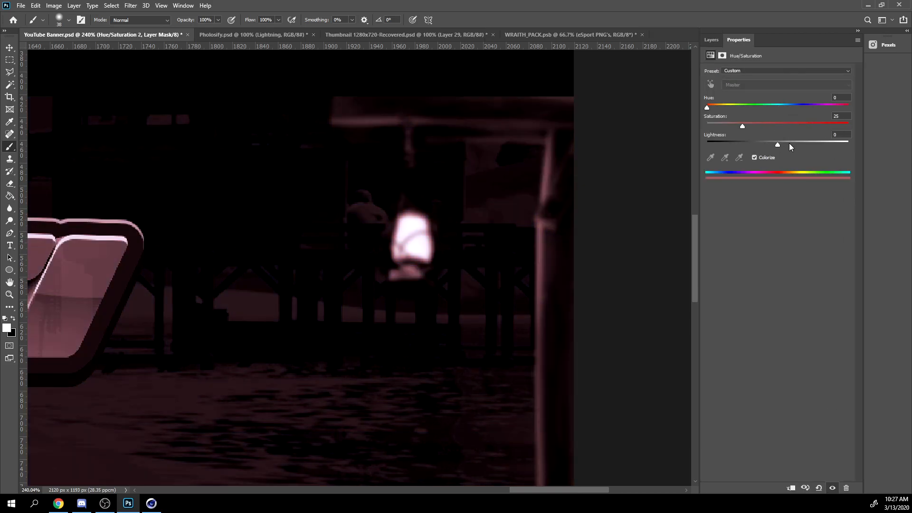
click(794, 142)
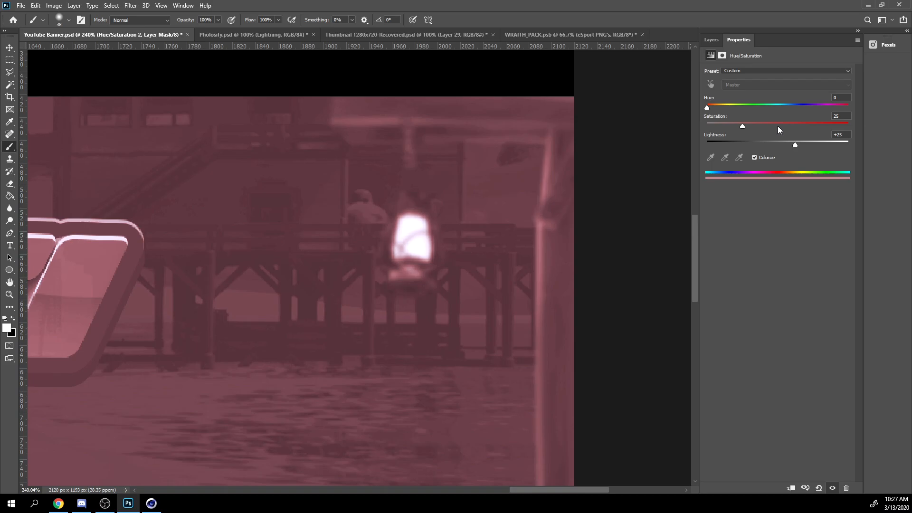
click(783, 124)
drag(756, 105, 785, 104)
Clip the Hue/Saturation adjustment to the lamp and invert its mask to hide the tint.
click(712, 39)
right_click(805, 127)
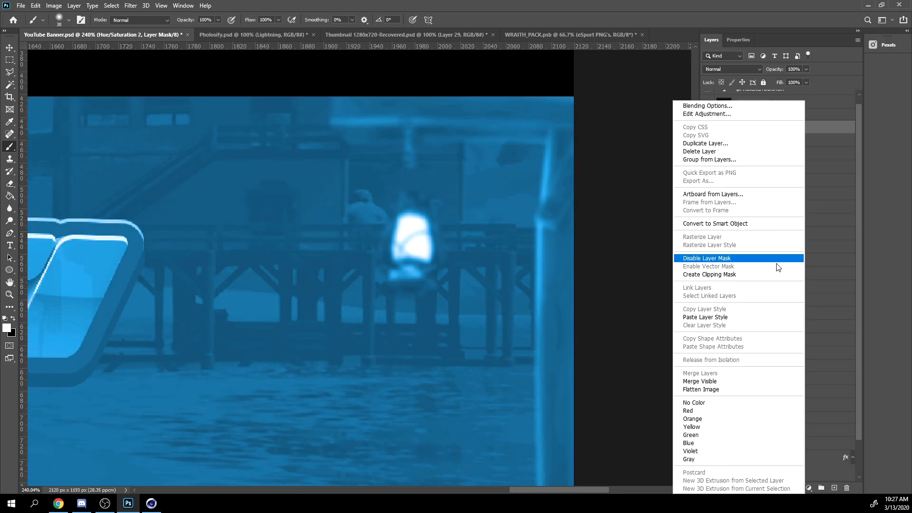
click(752, 274)
key(ctrl+i)
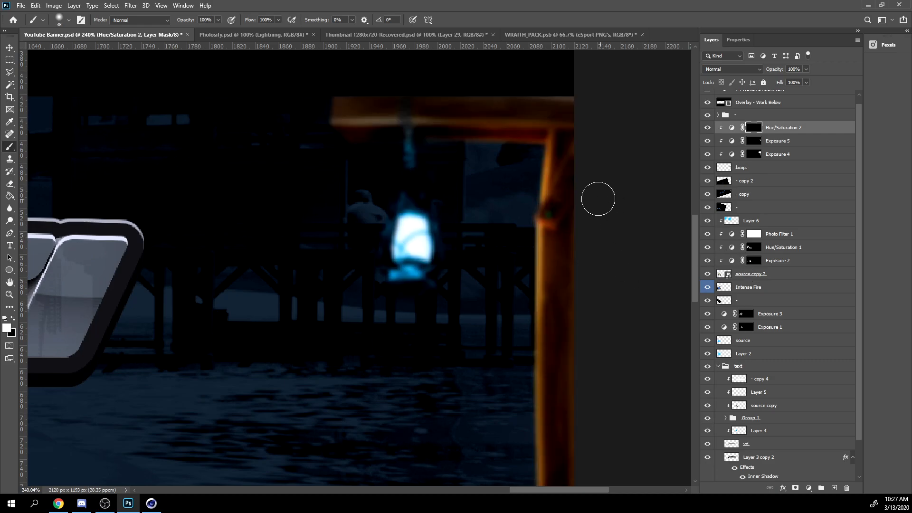
Brush the blue tint onto the lantern, the wooden beam and the upper part of the post with a large soft brush.
alt+right_drag(407, 237, 491, 237)
click(392, 222)
click(443, 222)
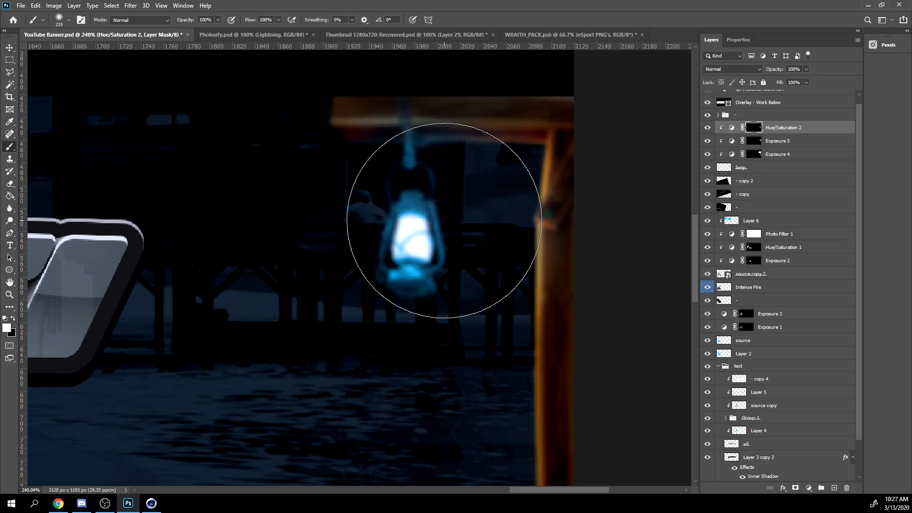
click(415, 228)
mouse_move(454, 264)
mouse_down()
mouse_move(521, 209)
mouse_move(558, 195)
mouse_up()
key(e)
key(b)
click(520, 160)
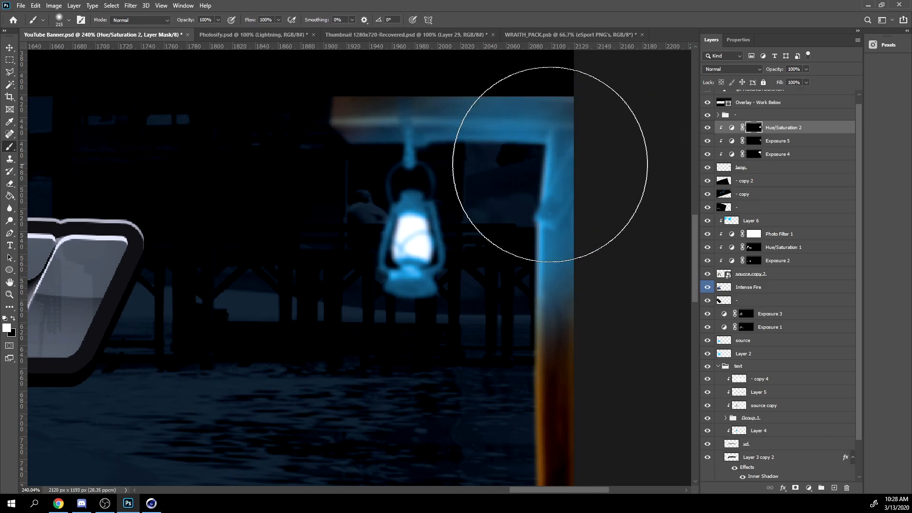
Erase some of the blue tint from the outer side of the wooden post on the Hue/Saturation mask.
key(e)
alt+right_drag(523, 197, 467, 197)
mouse_move(617, 210)
mouse_down()
mouse_move(606, 191)
mouse_move(616, 202)
mouse_move(610, 134)
mouse_up()
alt+scroll(567, 117, down, 5)
alt+right_drag(565, 143, 657, 179)
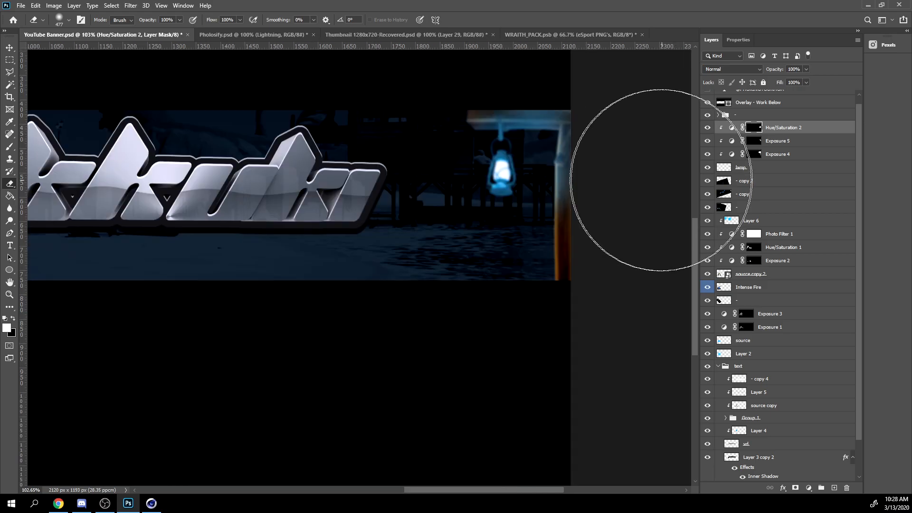
drag(409, 218, 301, 324)
mouse_move(416, 306)
alt+right_down()
mouse_move(394, 306)
mouse_move(509, 285)
alt+right_up()
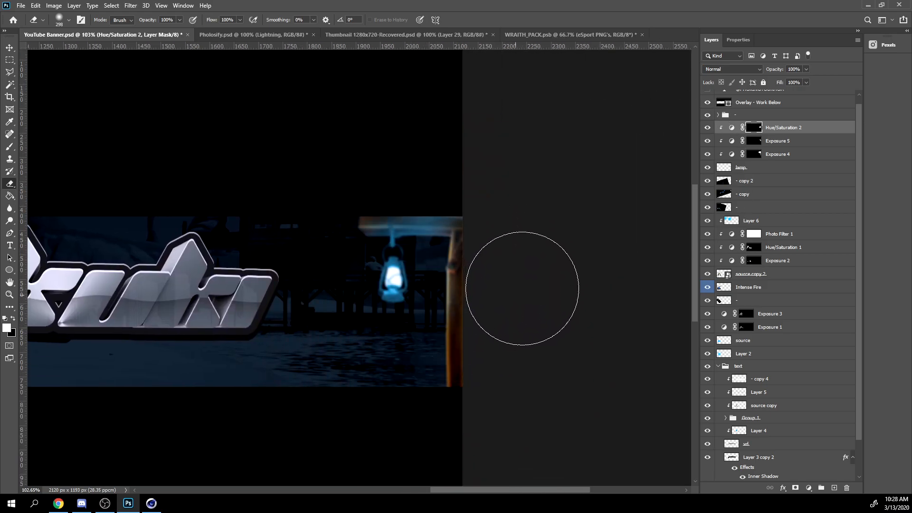
Shift the lamp layer's midtones toward blue (+26) and cyan with Color Balance.
alt+scroll(521, 285, up, 4)
click(763, 168)
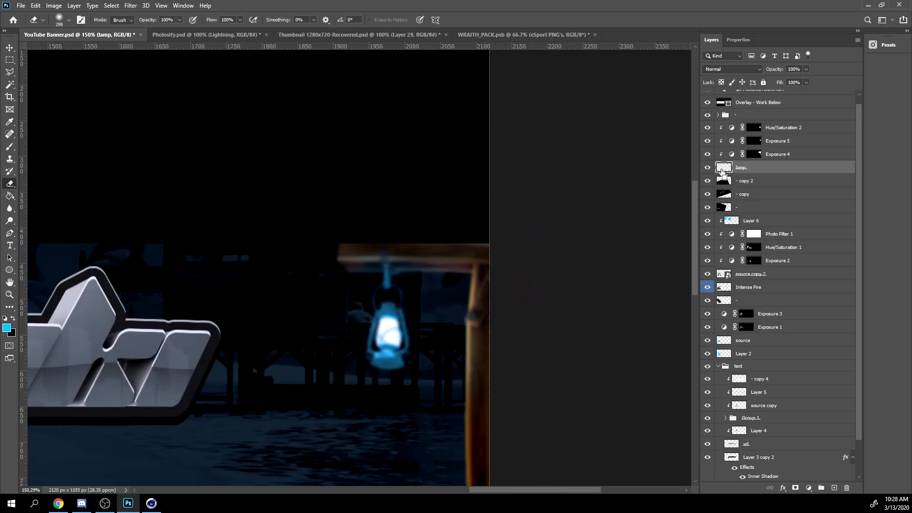
key(ctrl+b)
click(601, 156)
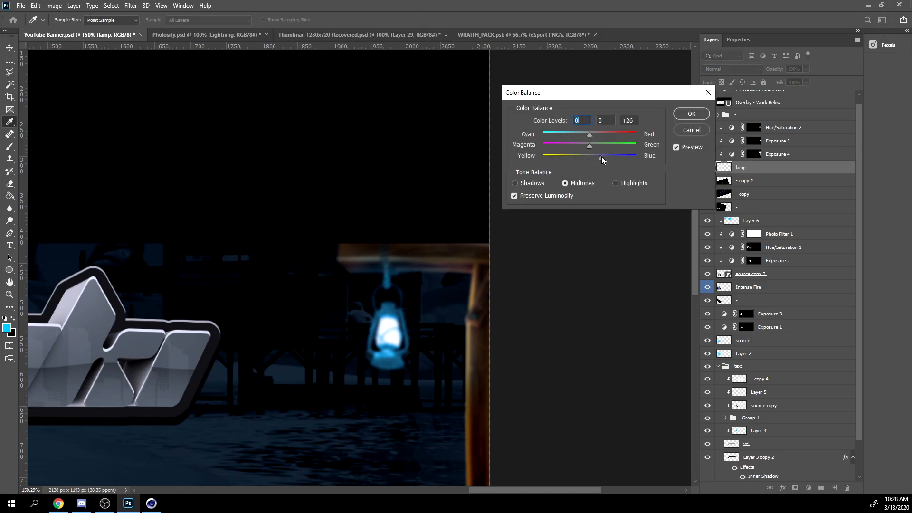
click(574, 133)
key(Return)
Erase the blue tint from the lantern on the Hue/Saturation 2 mask with a soft 165 px eraser.
alt+scroll(375, 343, up, 3)
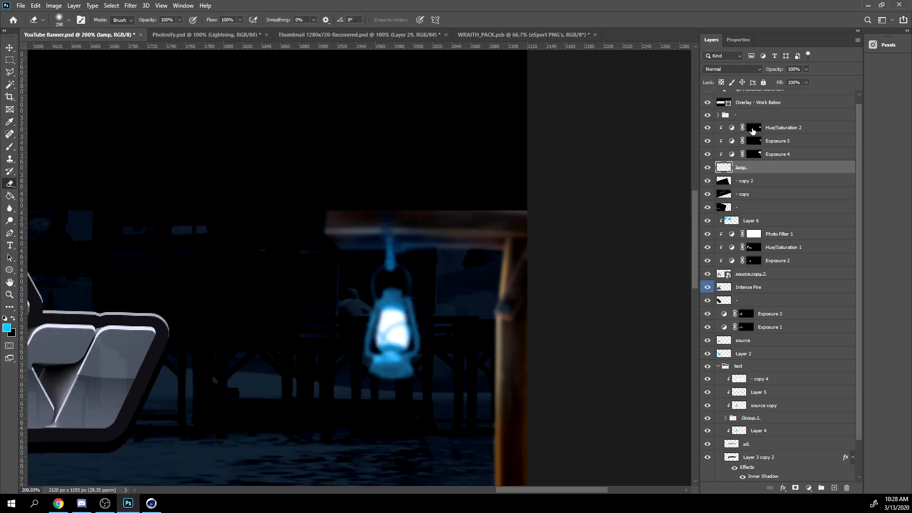
click(753, 129)
alt+right_drag(436, 331, 376, 333)
mouse_move(387, 323)
mouse_down()
mouse_move(373, 335)
mouse_move(373, 310)
mouse_move(360, 343)
mouse_up()
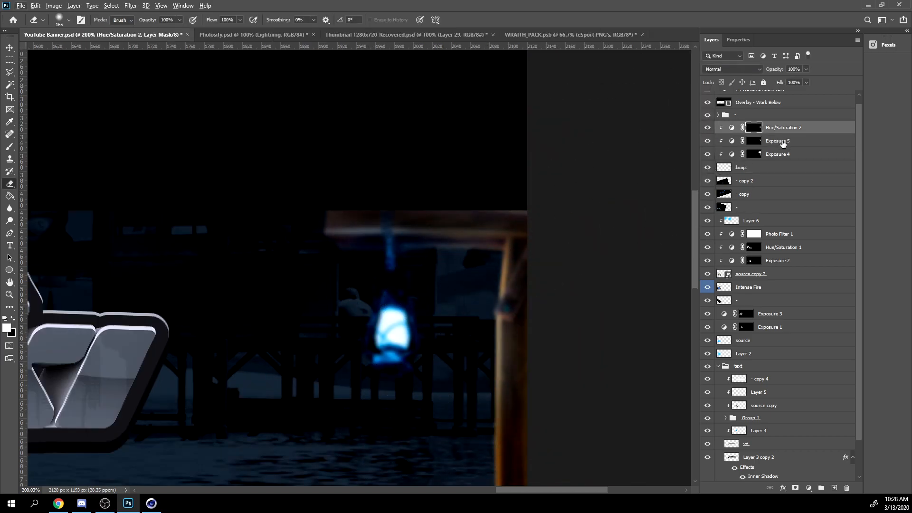
Paint a soft light-blue glow over the lantern on a new layer with a 157 px brush.
click(828, 490)
scroll(489, 295, down, 3)
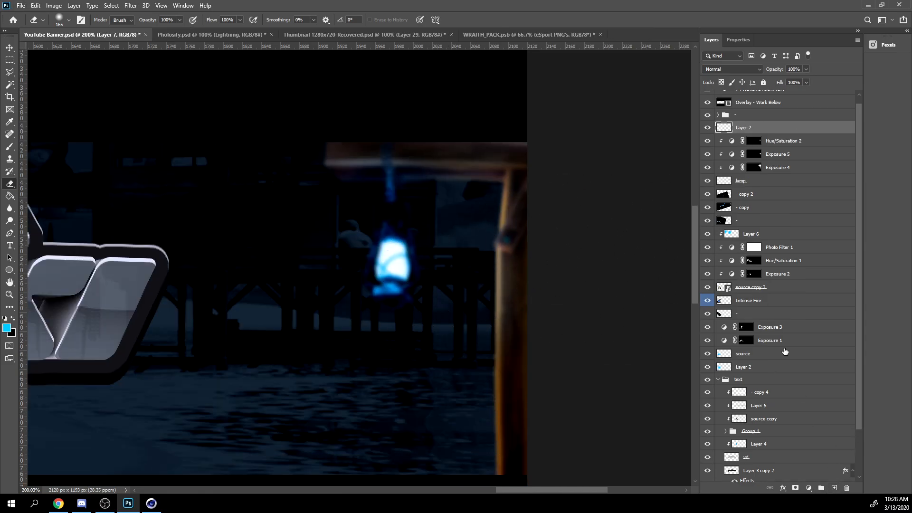
key(b)
mouse_move(391, 278)
alt+right_down()
mouse_move(408, 278)
mouse_move(387, 279)
mouse_move(398, 266)
alt+right_up()
click(392, 266)
click(393, 265)
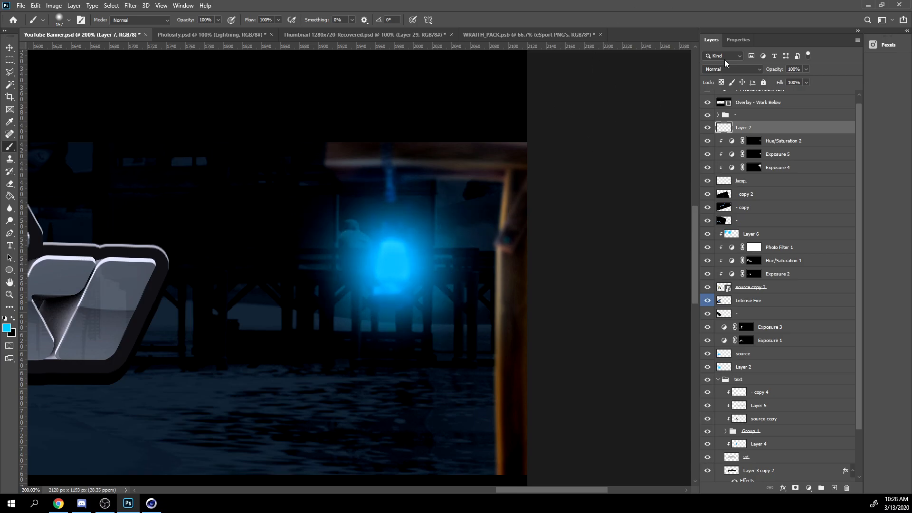
Set the glow layer's blend mode to Hard Light and its opacity to 45%.
click(724, 69)
click(728, 198)
drag(782, 71, 774, 71)
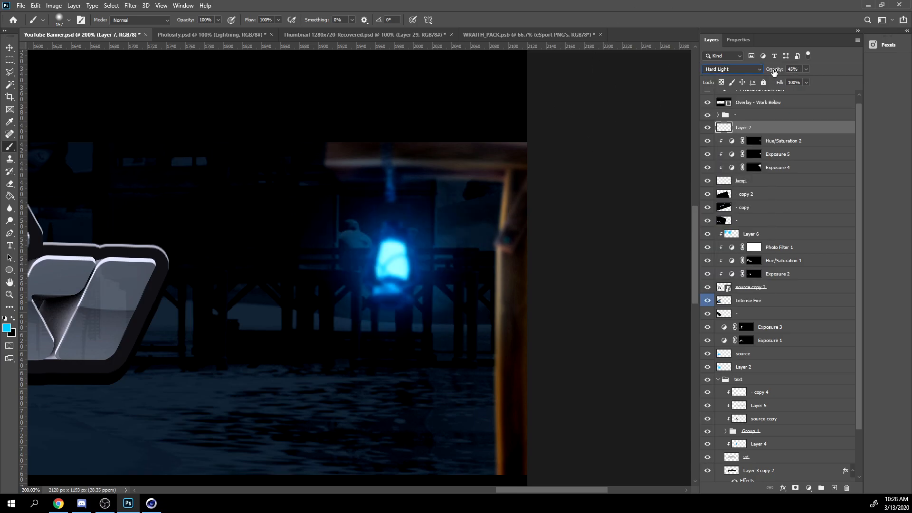
Widen the glow around the lantern with a soft 225 px brush on the same layer.
alt+right_drag(421, 258, 439, 259)
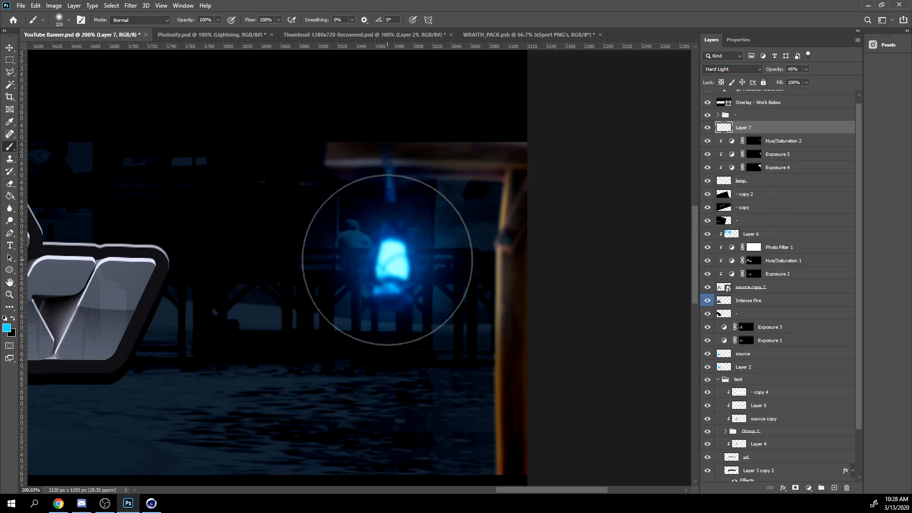
click(393, 256)
alt+scroll(407, 255, down, 13)
alt+scroll(565, 221, up, 8)
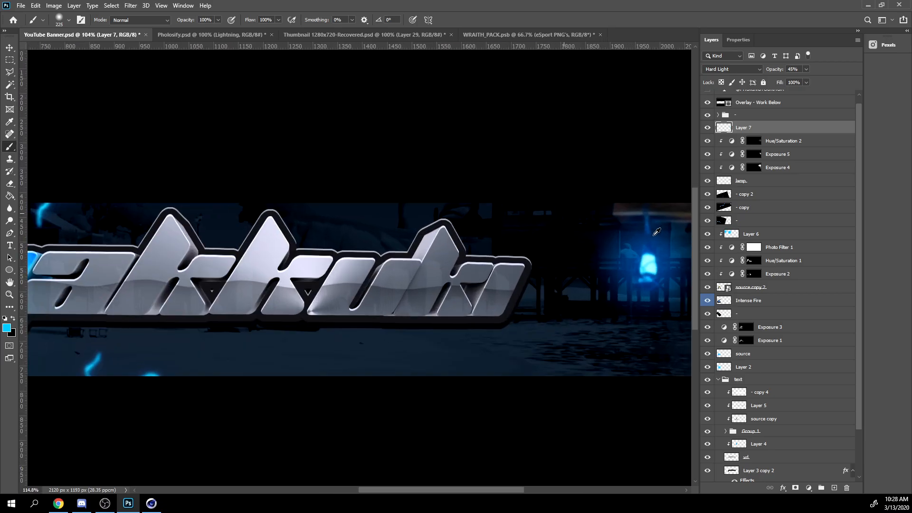
alt+scroll(656, 232, up, 8)
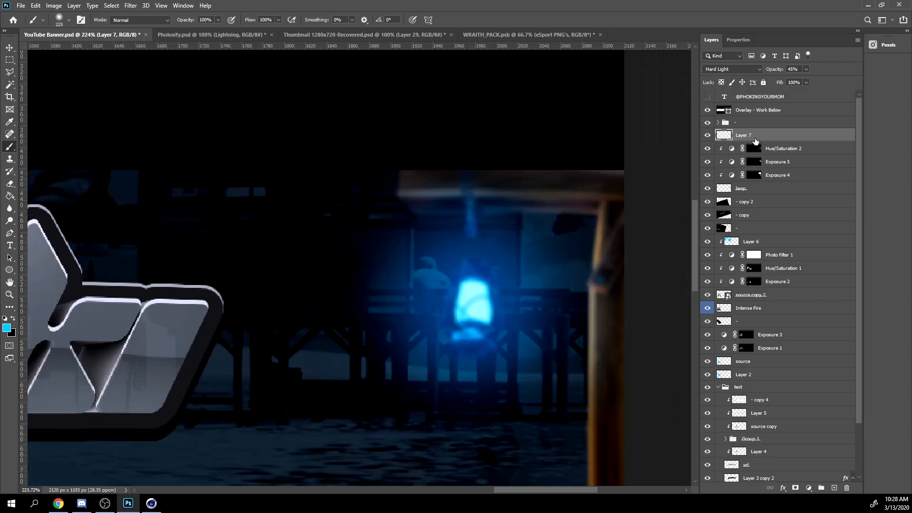
Shift the glow layer's hue to -8 with Hue/Saturation.
key(ctrl+u)
drag(475, 216, 144, 102)
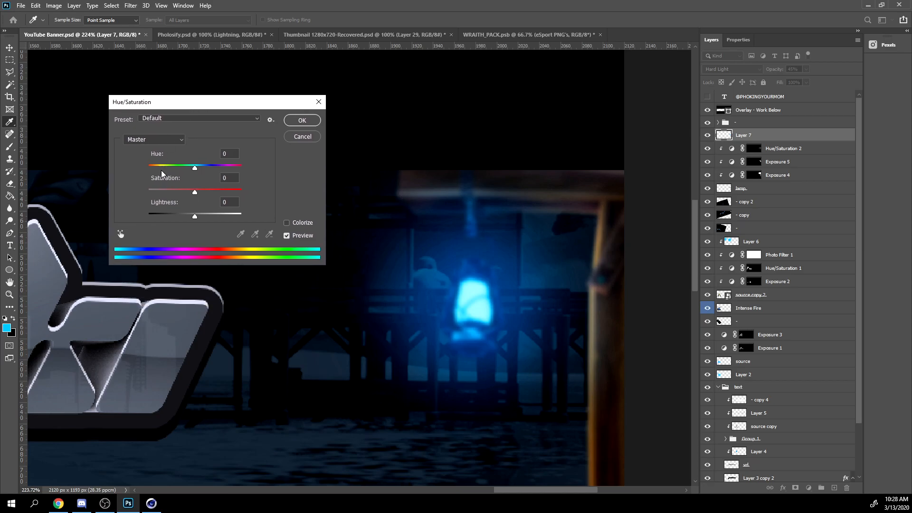
drag(190, 164, 191, 165)
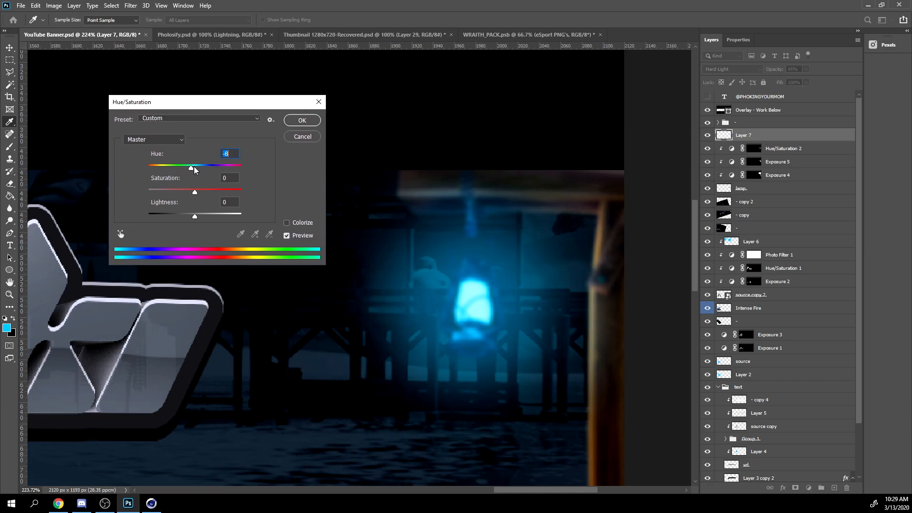
key(Return)
key(v)
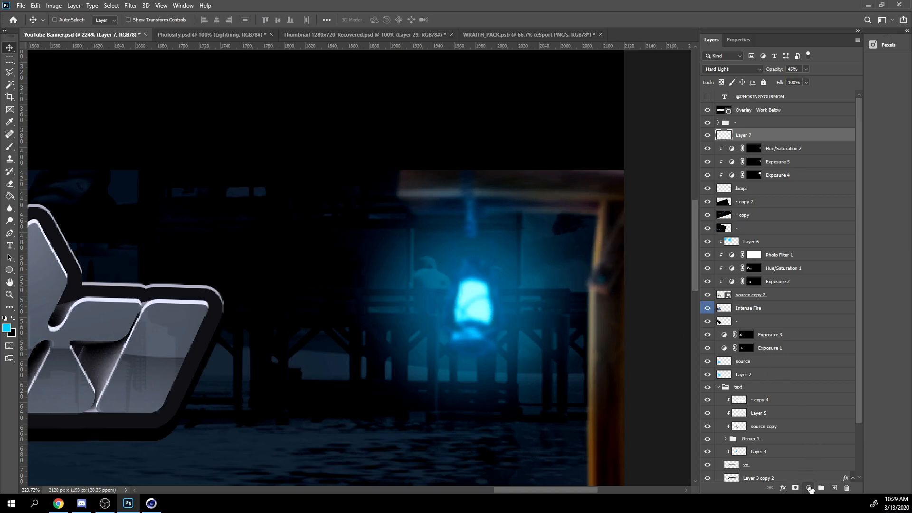
Add an Exposure adjustment layer above the glow and raise its exposure to brighten the image.
click(809, 487)
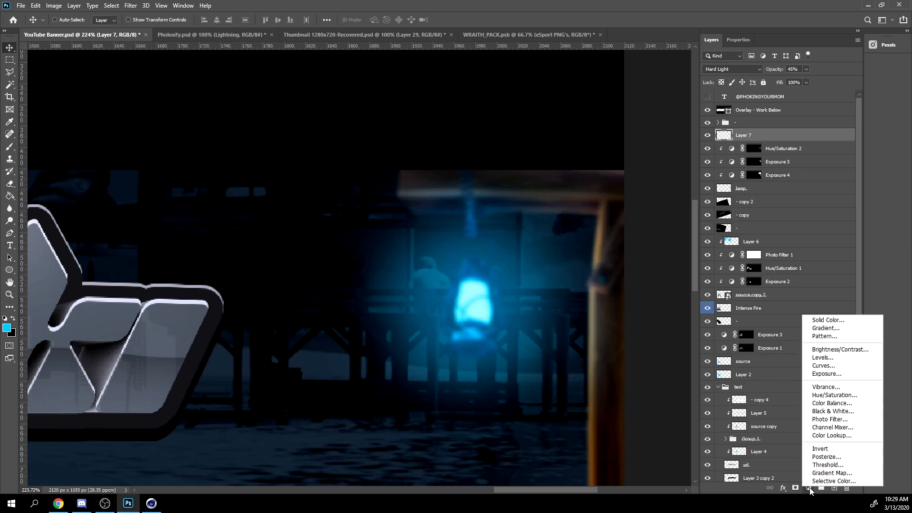
click(826, 373)
drag(782, 93, 789, 94)
click(711, 40)
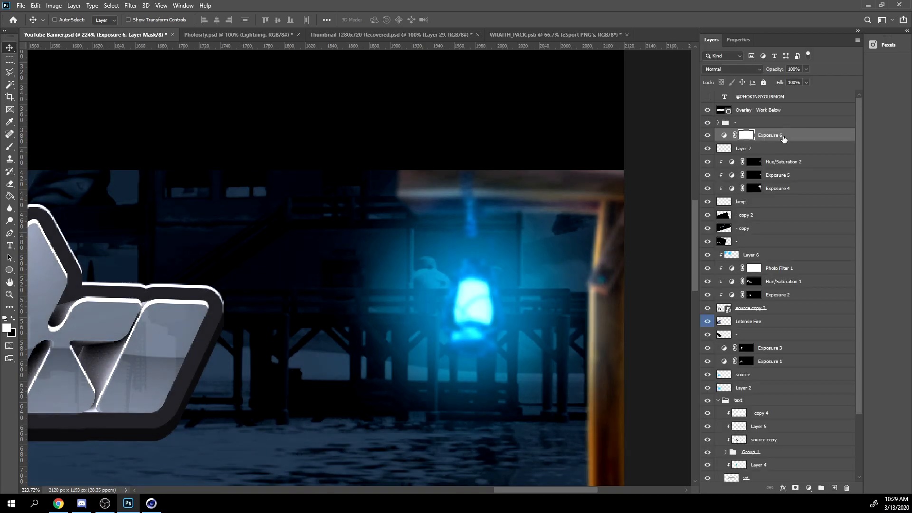
Invert the Exposure mask and brush the brightening back over the lantern with a soft 114 px brush.
key(ctrl+i)
alt+right_drag(420, 310, 403, 309)
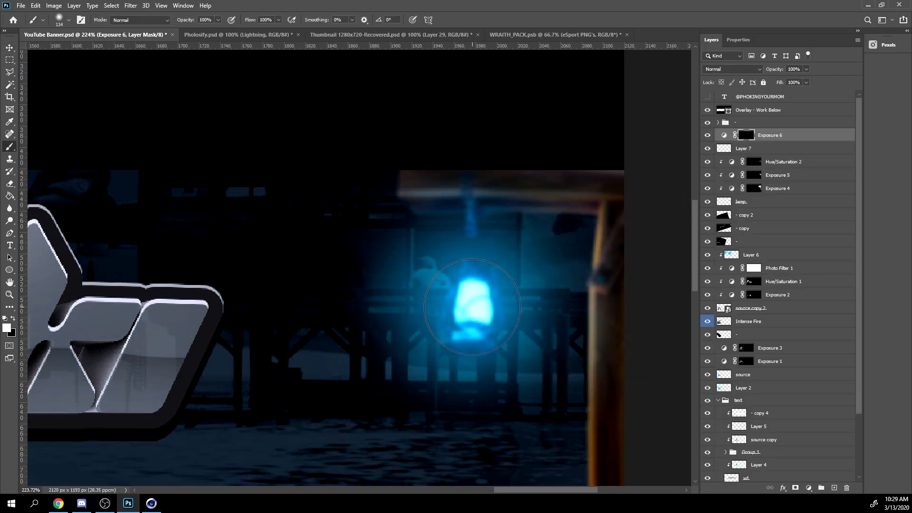
alt+scroll(505, 296, down, 6)
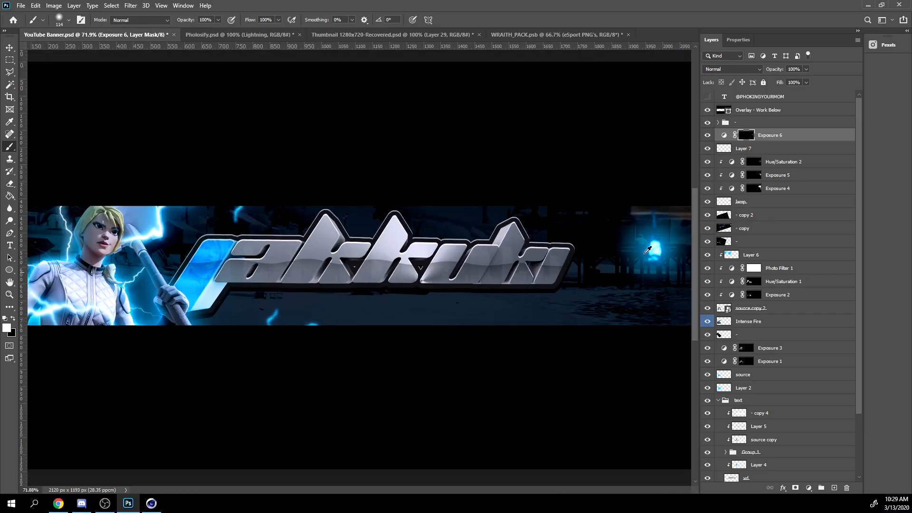
key(v)
alt+scroll(516, 371, up, 2)
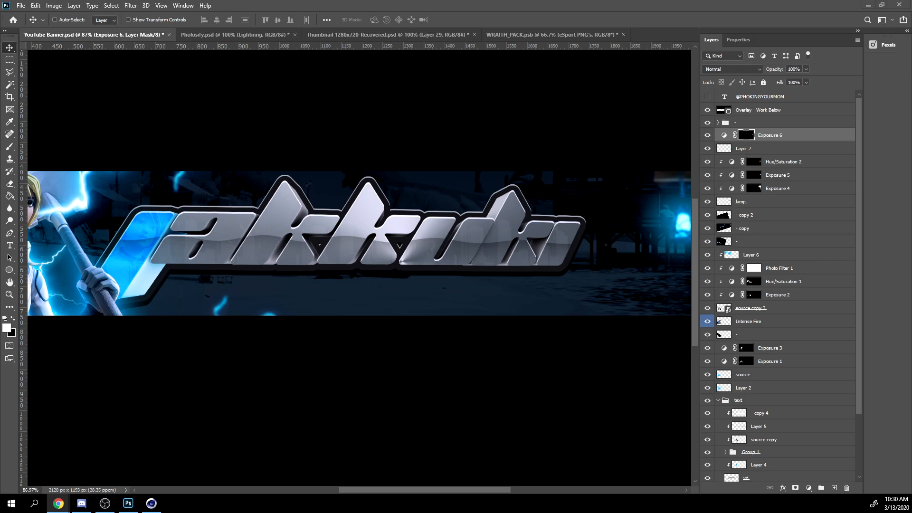
Switch to the browser and save the Fortnite "HP bar... literally unplayable" screenshot from the image results.
drag(0, 32, 381, 48)
double_click(381, 49)
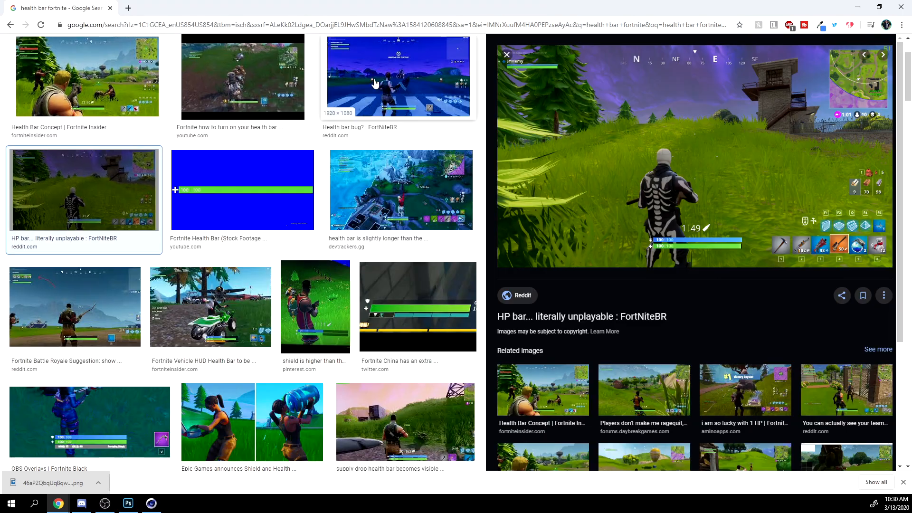
right_click(646, 187)
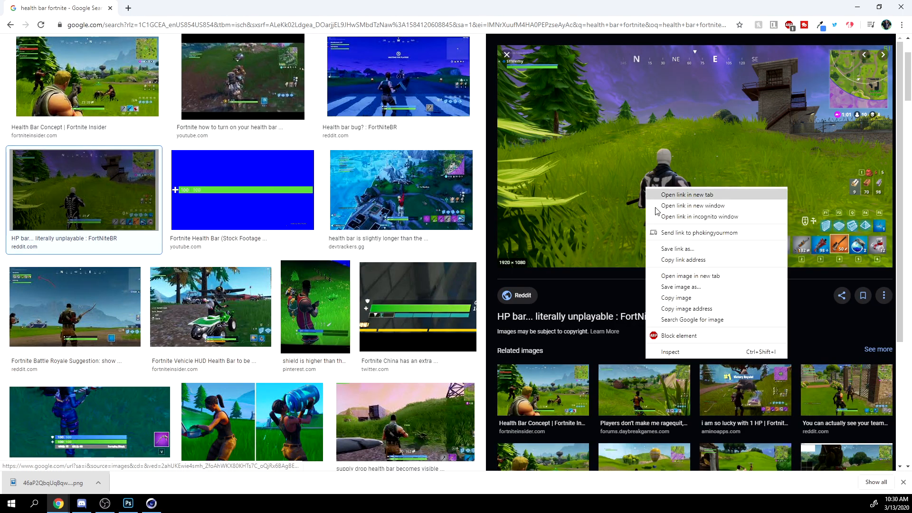
click(695, 285)
key(Return)
Place the downloaded HP bar screenshot in the banner document, with its shield and health bars inside the visible strip.
scroll(281, 207, up, 3)
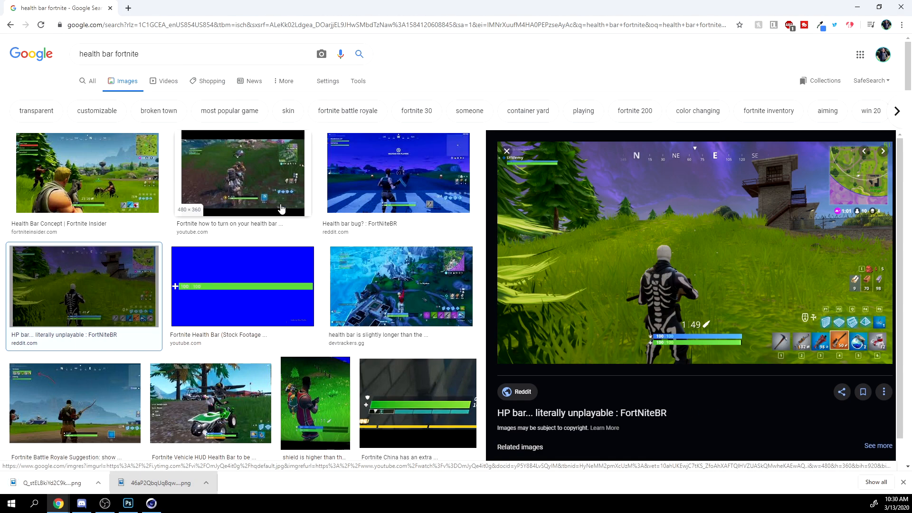
click(369, 177)
double_click(430, 5)
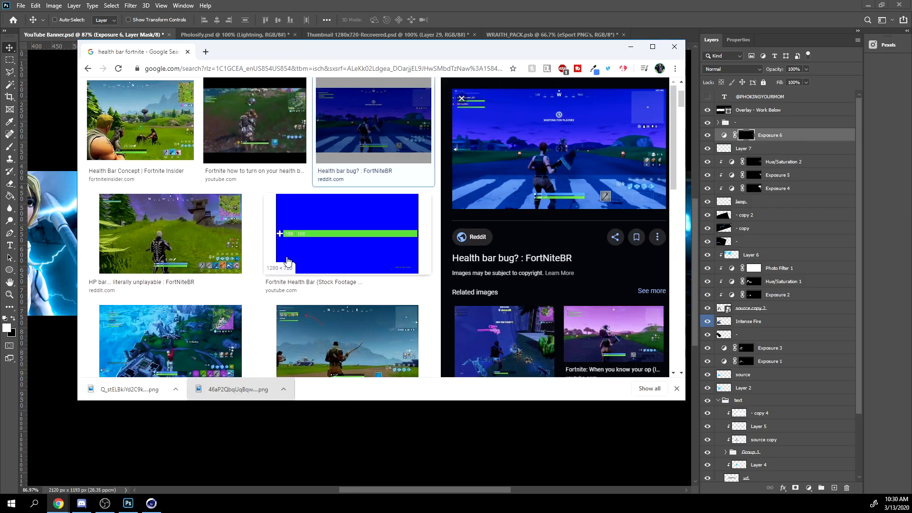
drag(128, 391, 205, 428)
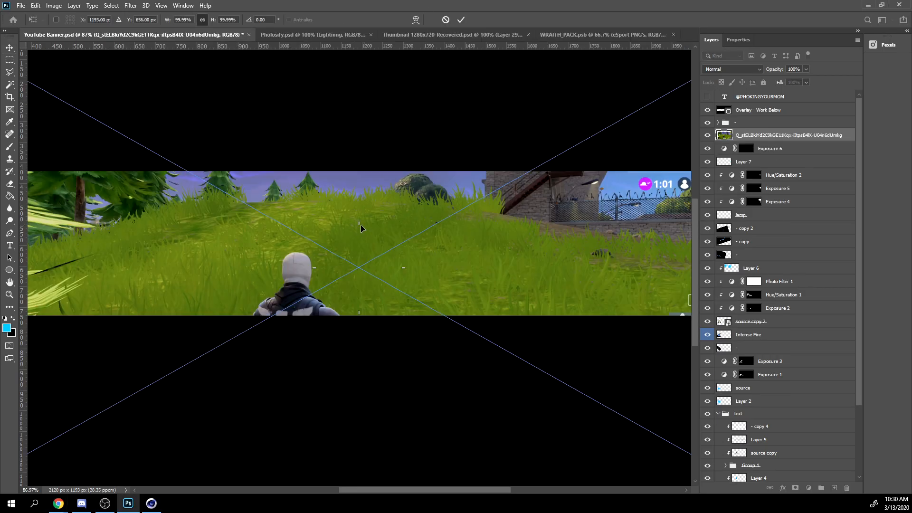
alt+scroll(362, 227, down, 6)
drag(398, 289, 407, 188)
key(Return)
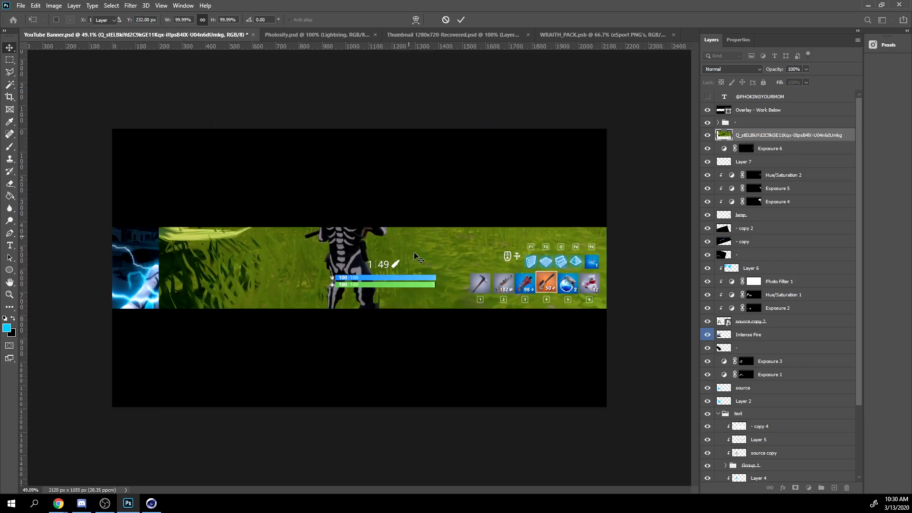
Copy a rectangular area around the shield and health bars to a new layer, and delete the placed screenshot.
alt+scroll(380, 243, up, 10)
alt+scroll(351, 228, up, 1)
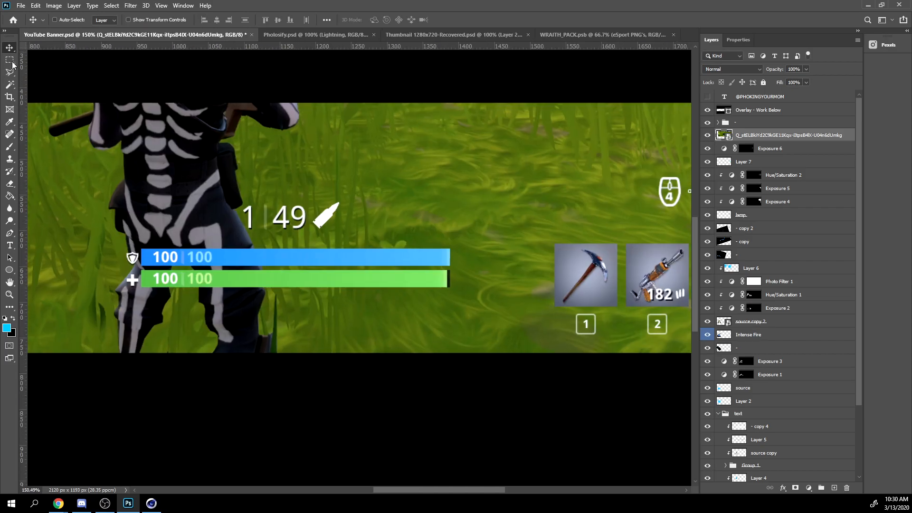
click(10, 60)
drag(372, 292, 520, 333)
key(ctrl+j)
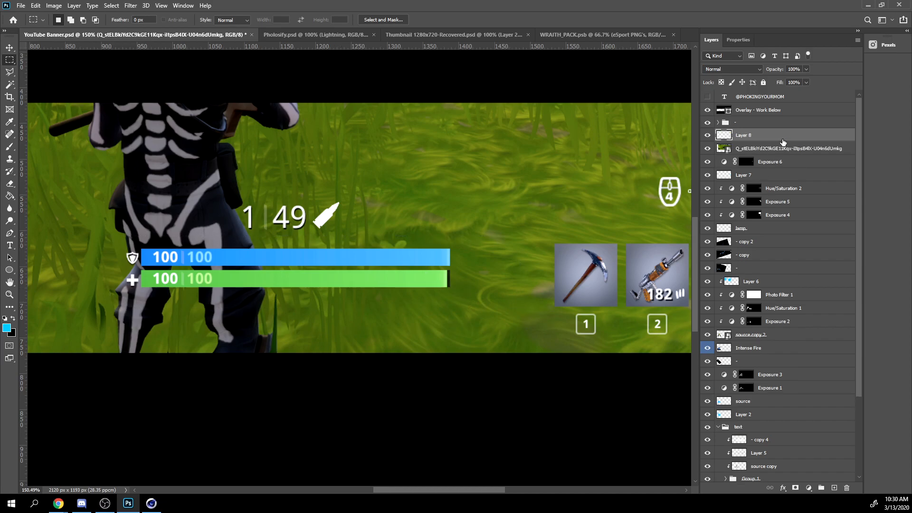
click(761, 147)
key(Delete)
Select the blue and green bars with rectangular marquees, each about 432 by 24 px, and copy them to a new layer.
click(756, 137)
alt+scroll(416, 256, up, 7)
drag(454, 270, 79, 255)
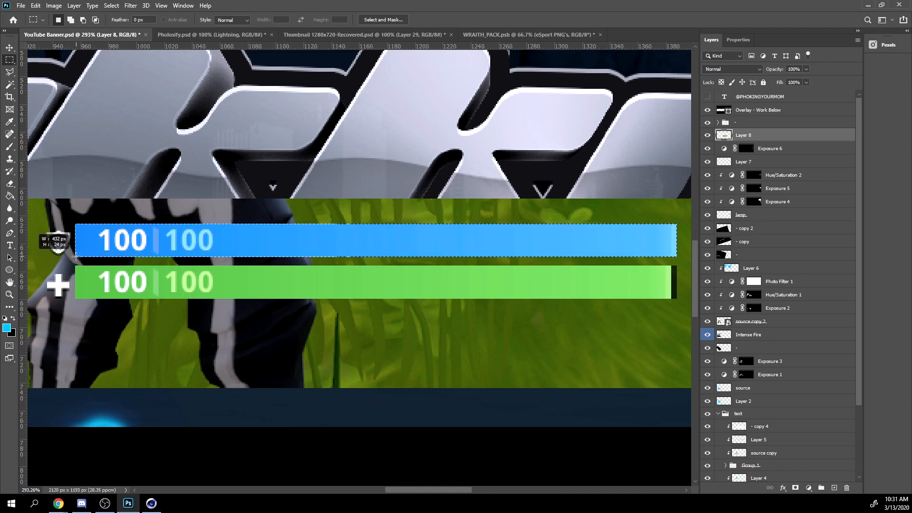
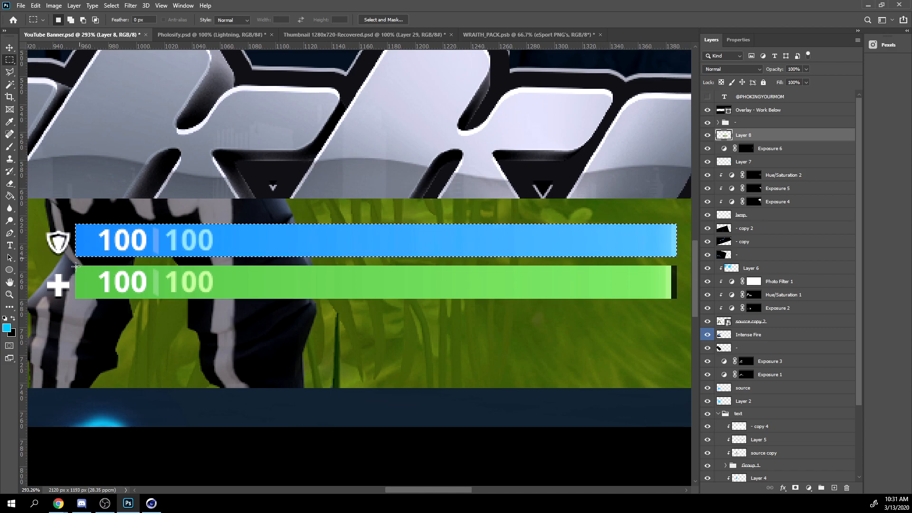
shift+drag(76, 267, 676, 300)
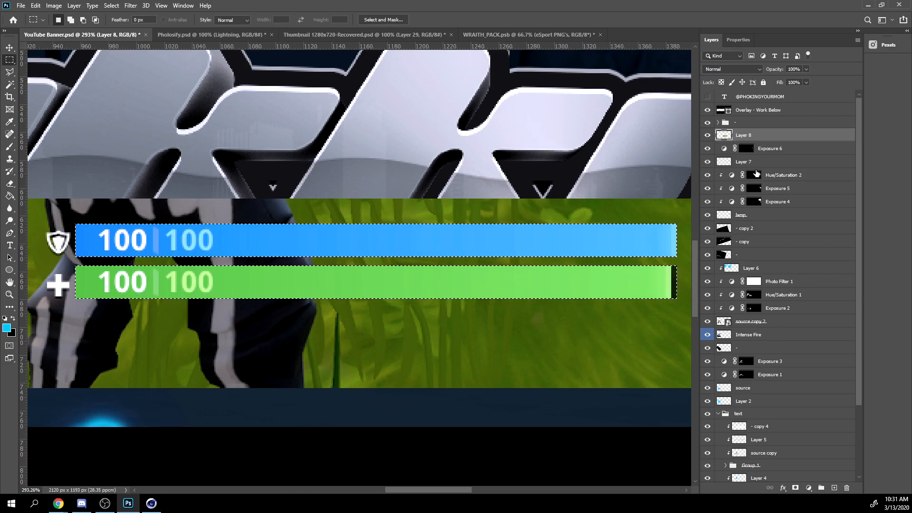
key(ctrl+j)
Copy the white shield and plus icons to a new layer using the Magic Wand, and delete the leftover screenshot layer.
drag(277, 268, 386, 269)
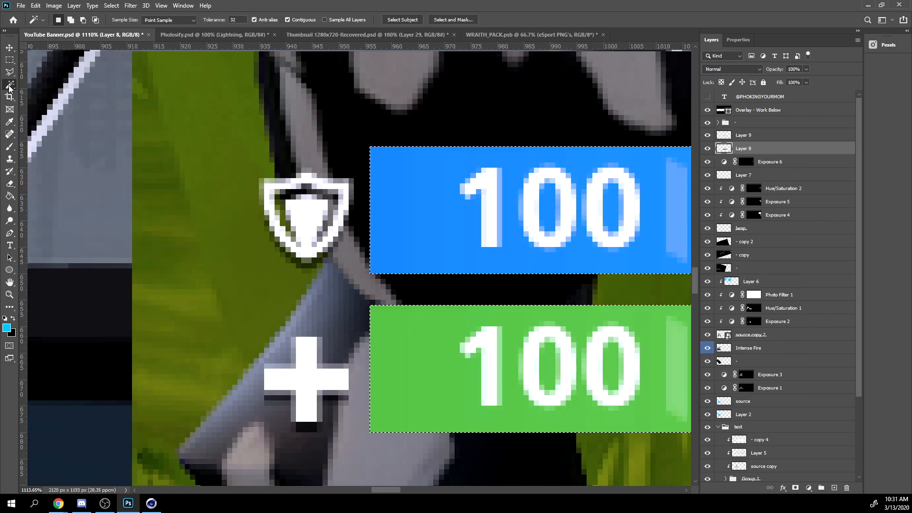
click(337, 190)
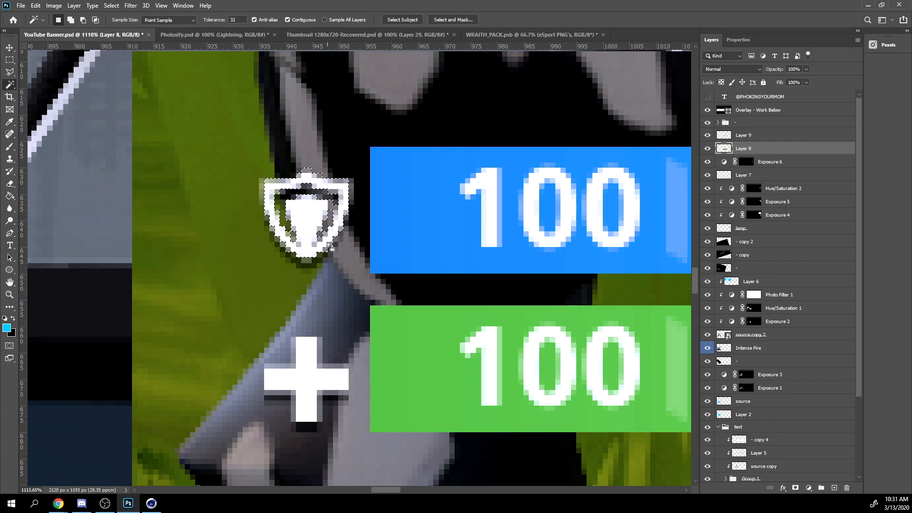
shift+click(305, 376)
alt+scroll(328, 337, down, 3)
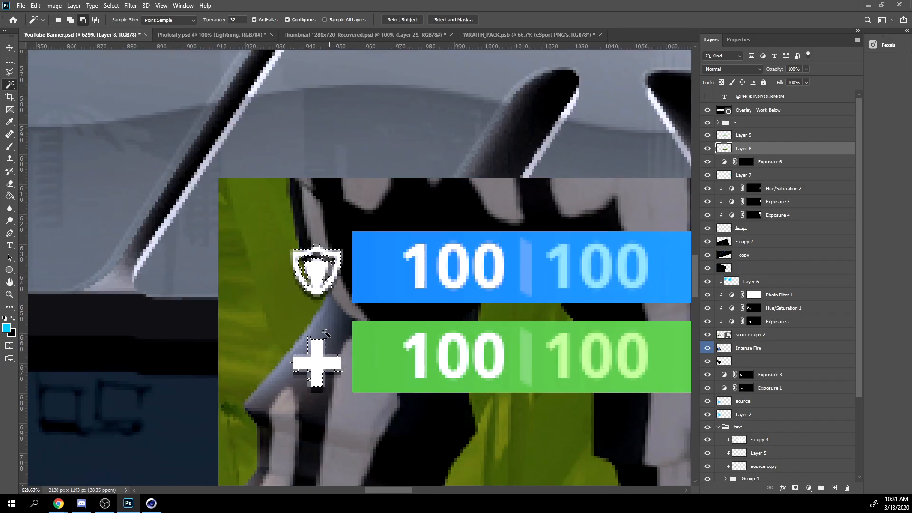
key(ctrl+j)
click(807, 162)
key(Delete)
Delete the leftover screenshot layer and merge the shield and plus icon layer with the blue and green bars layer.
click(729, 152)
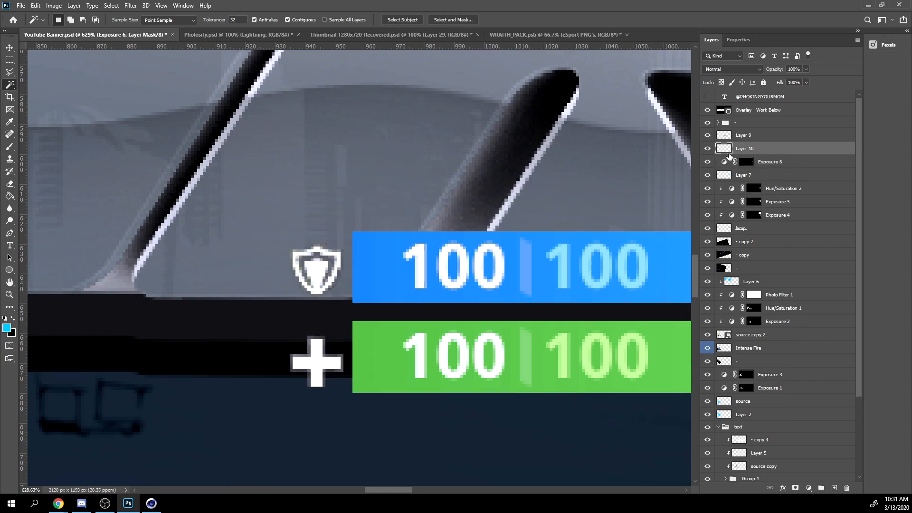
alt+scroll(450, 180, down, 3)
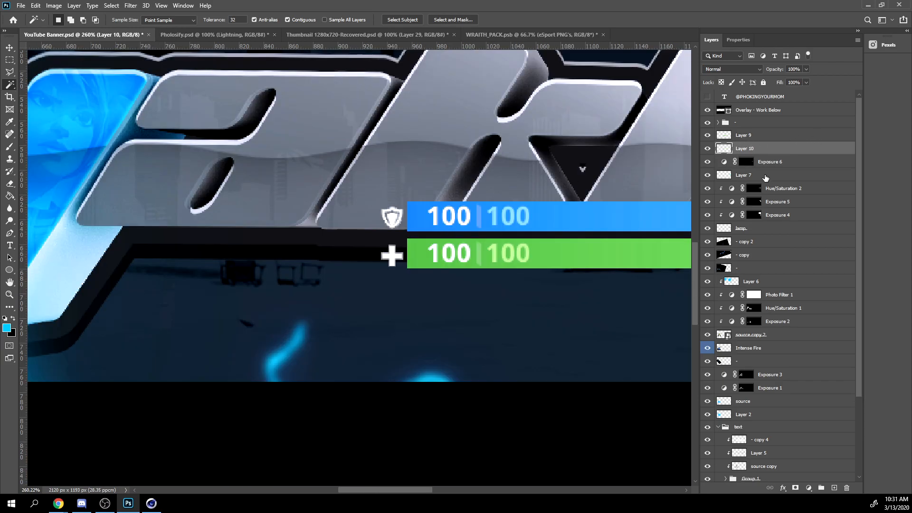
shift+click(752, 139)
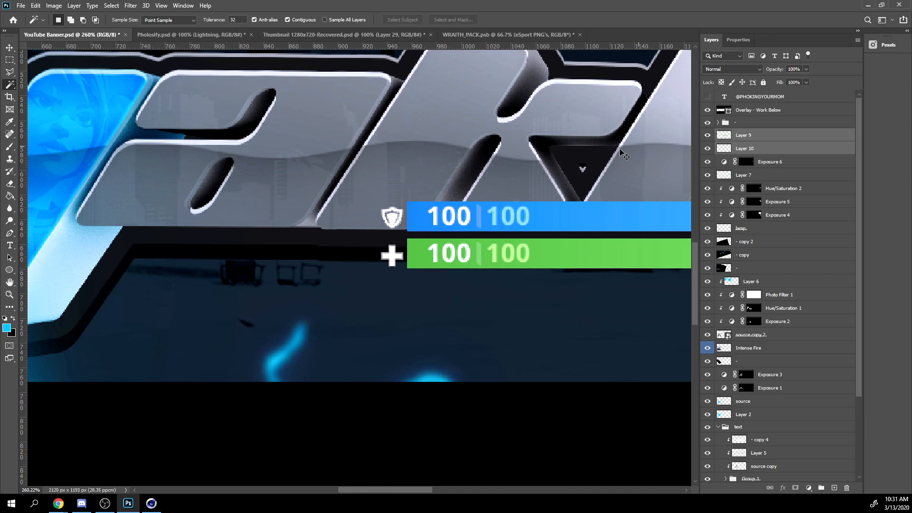
key(ctrl+e)
Transform the merged bars over the character's arm so they taper in perspective, with the number end taller than the far end.
alt+scroll(424, 215, down, 5)
key(v)
key(ctrl+t)
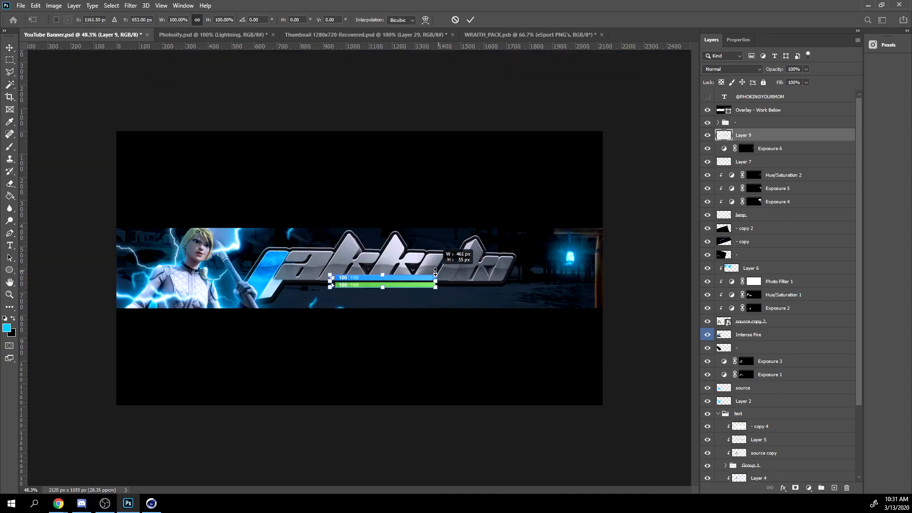
alt+scroll(427, 268, up, 3)
right_click(297, 304)
click(321, 354)
drag(245, 283, 245, 276)
drag(409, 283, 406, 291)
key(Return)
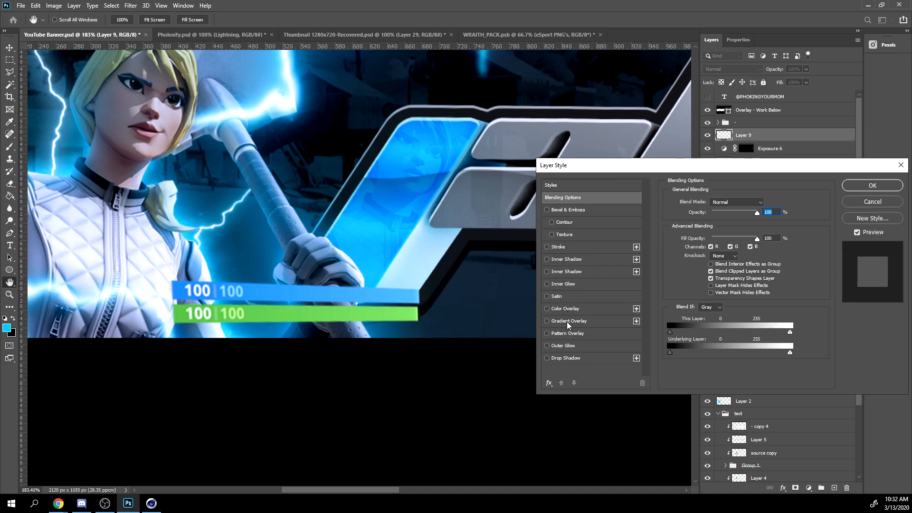
Give the bars layer a white (ffffff) Outer Glow and move the bars beside the character's head, above the logo's first letter.
click(565, 343)
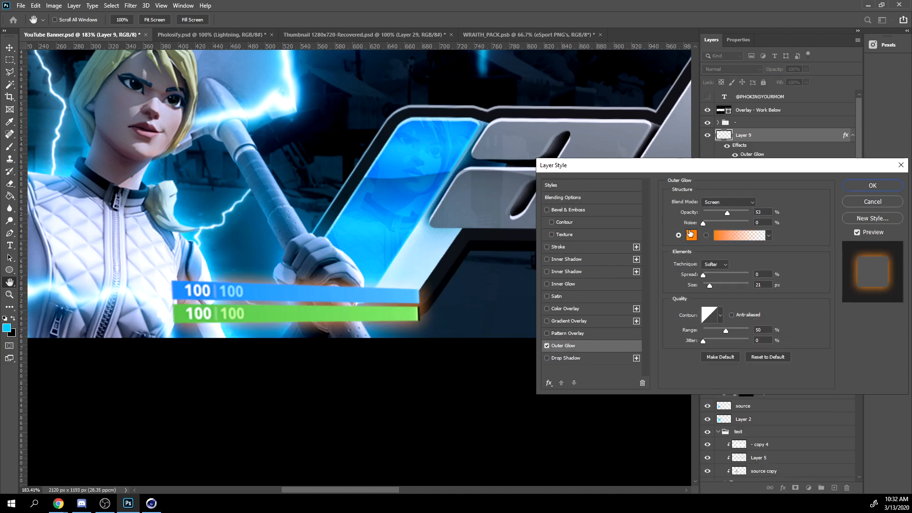
click(691, 234)
text(ffffff)
key(Return)
click(727, 202)
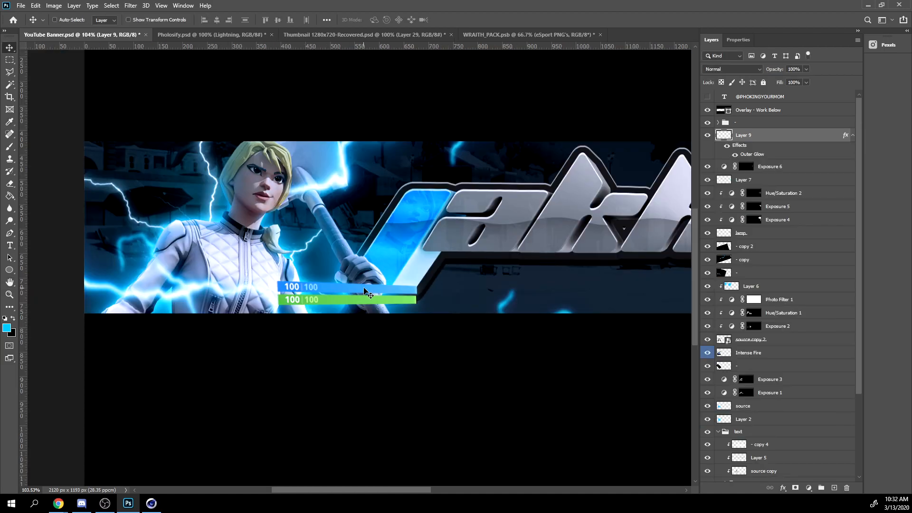
mouse_move(399, 293)
mouse_down()
mouse_move(391, 161)
mouse_move(398, 166)
mouse_up()
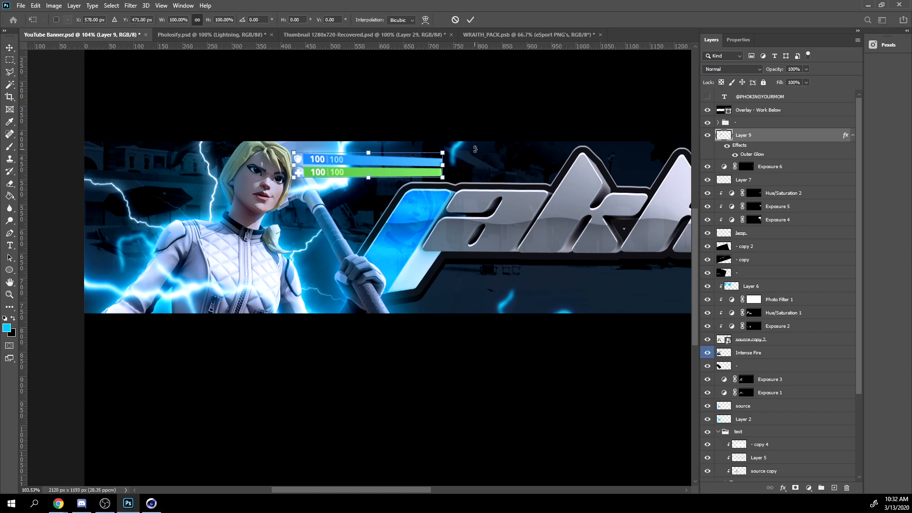
Bring the SlurpFish render from Pholosify.psd into the banner and place it below the lamp, partly cropped by the strip's edge.
key(ctrl+0)
click(226, 37)
drag(752, 404, 311, 220)
key(ctrl+t)
key(Return)
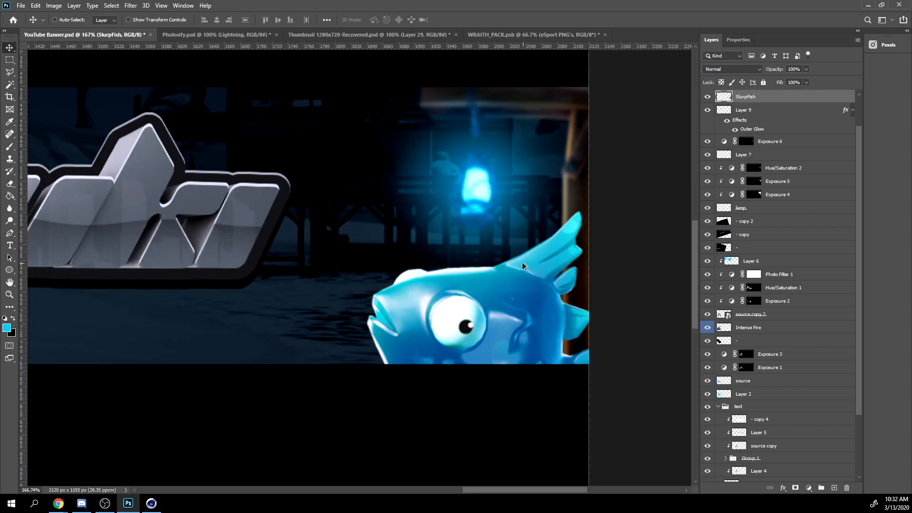
Apply a Gaussian Blur with a 2.5 pixel radius to the SlurpFish layer.
alt+scroll(525, 261, up, 1)
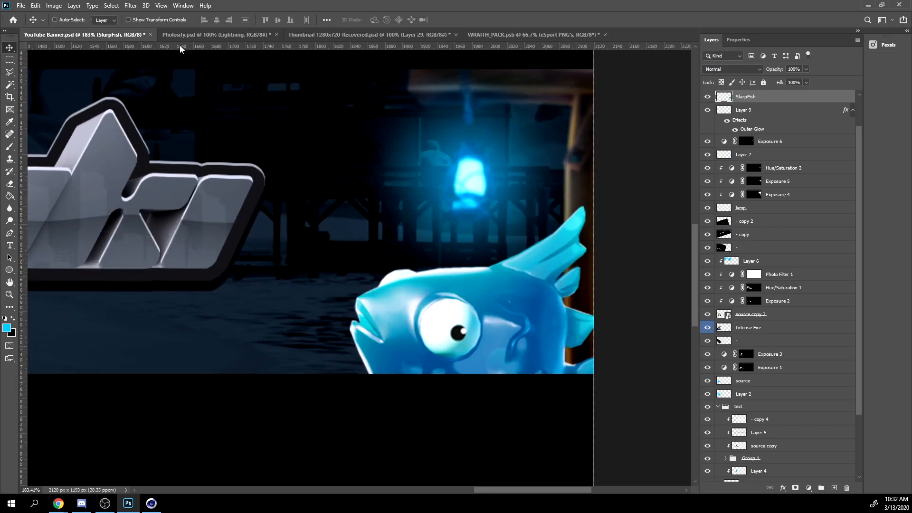
click(131, 5)
mouse_move(163, 114)
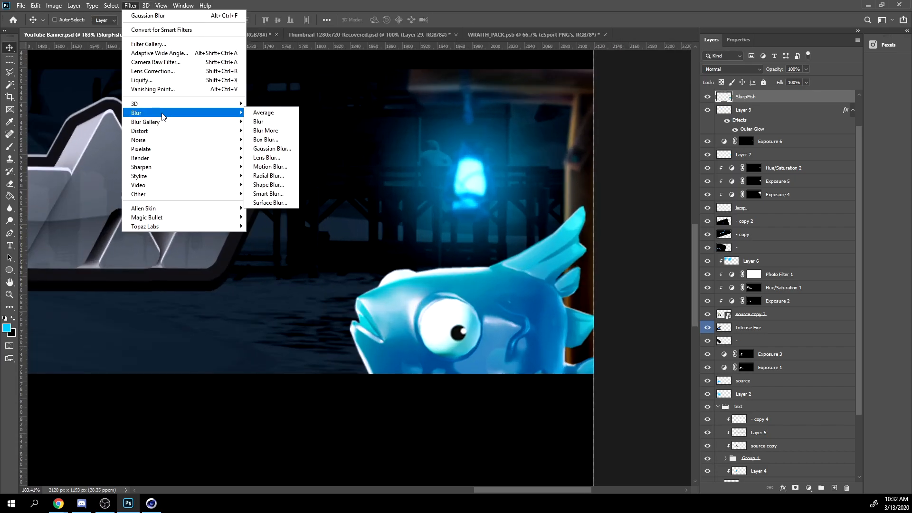
click(287, 149)
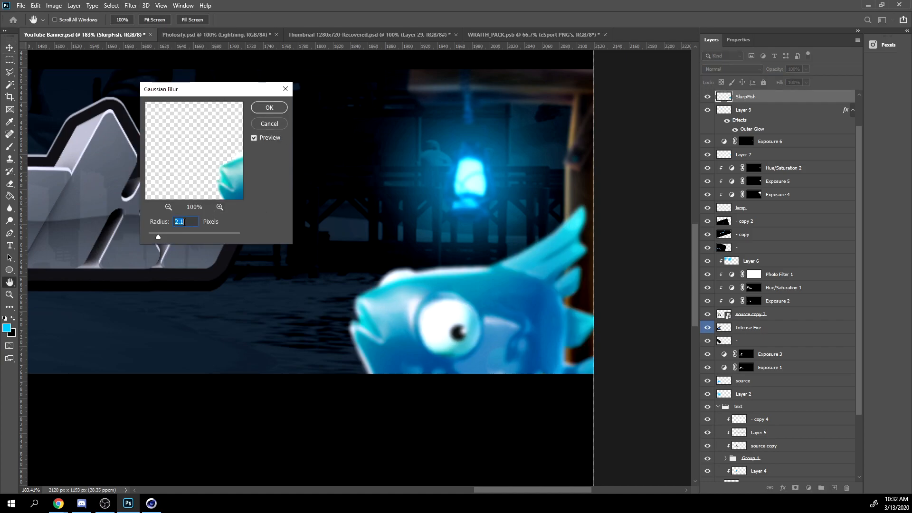
text(2.5)
key(Return)
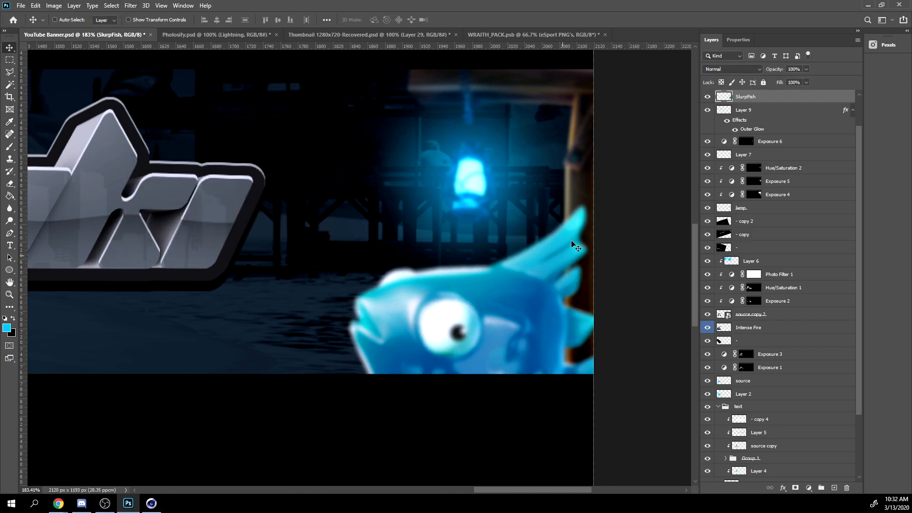
Add an Exposure adjustment with lowered exposure above the SlurpFish layer and clip it to the fish.
click(808, 488)
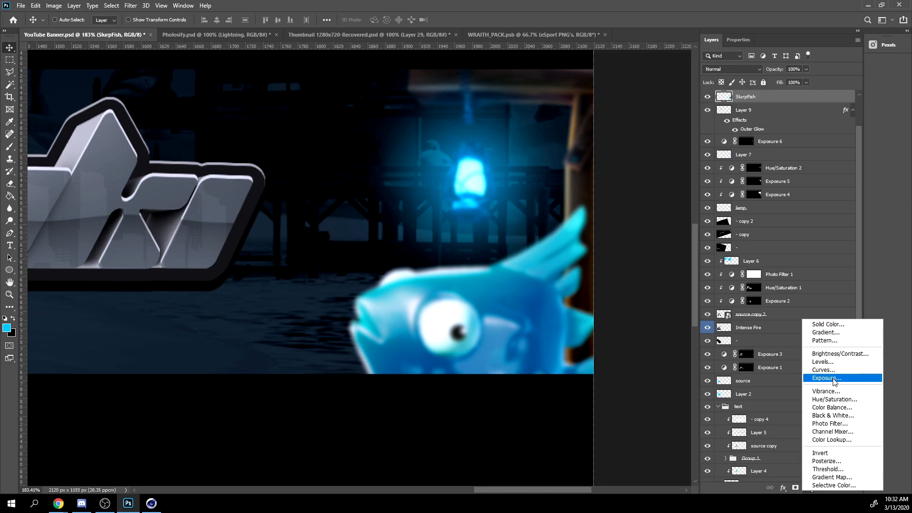
click(822, 378)
drag(764, 92, 756, 91)
click(711, 40)
key(ctrl+alt+g)
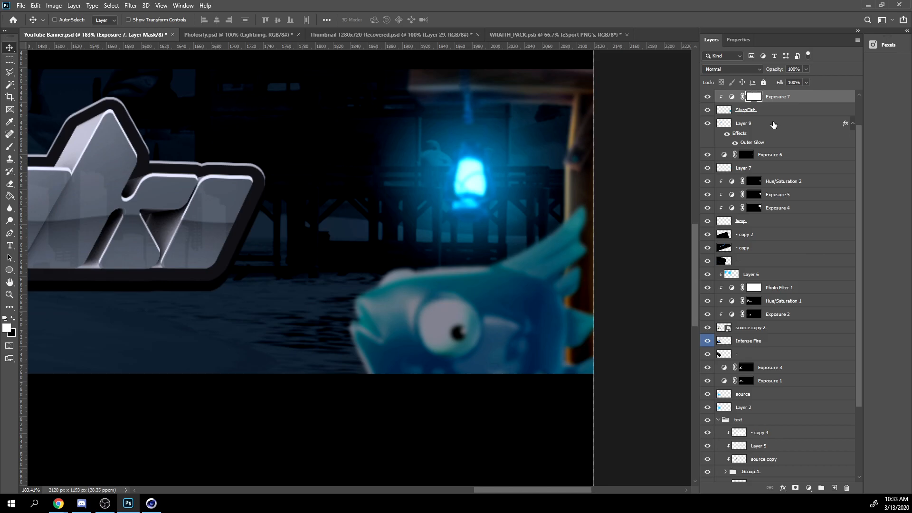
Invert the darkening exposure's mask and brush shadow onto the lower part of the fish with a large soft brush.
scroll(468, 305, down, 2)
key(b)
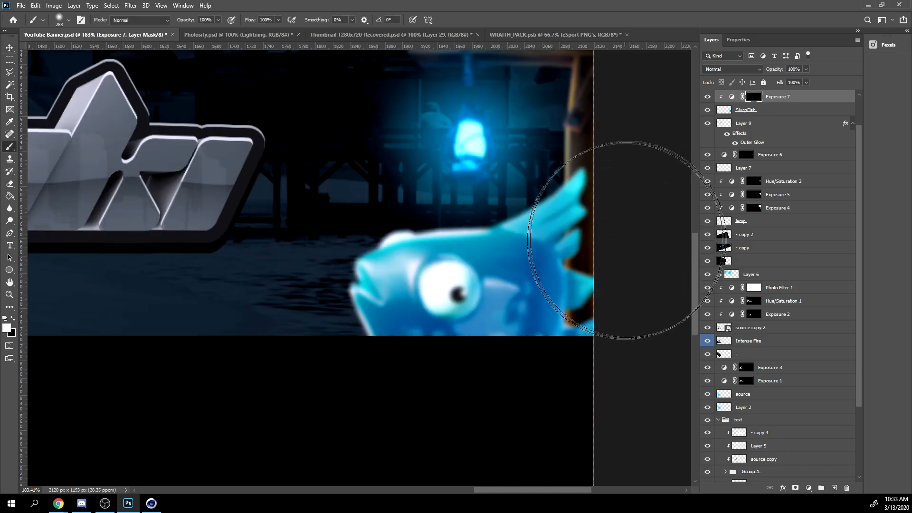
drag(548, 389, 402, 418)
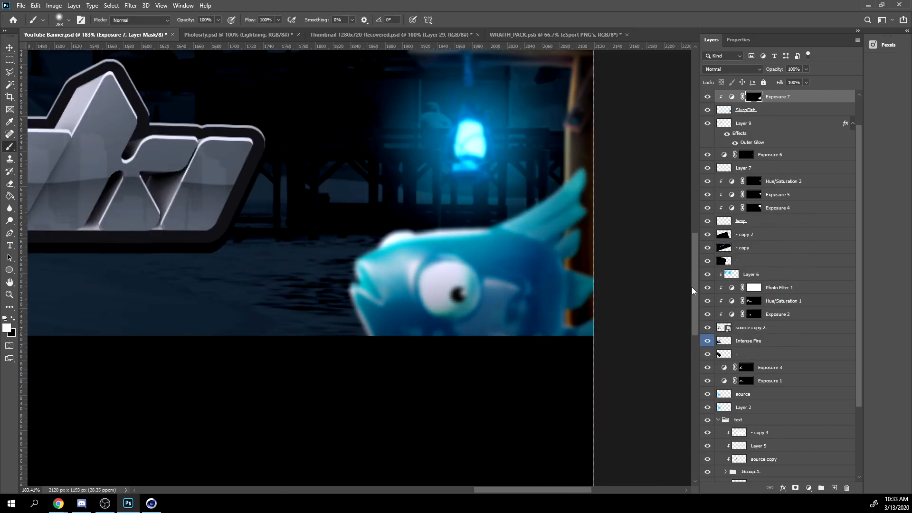
alt+right_drag(484, 237, 419, 237)
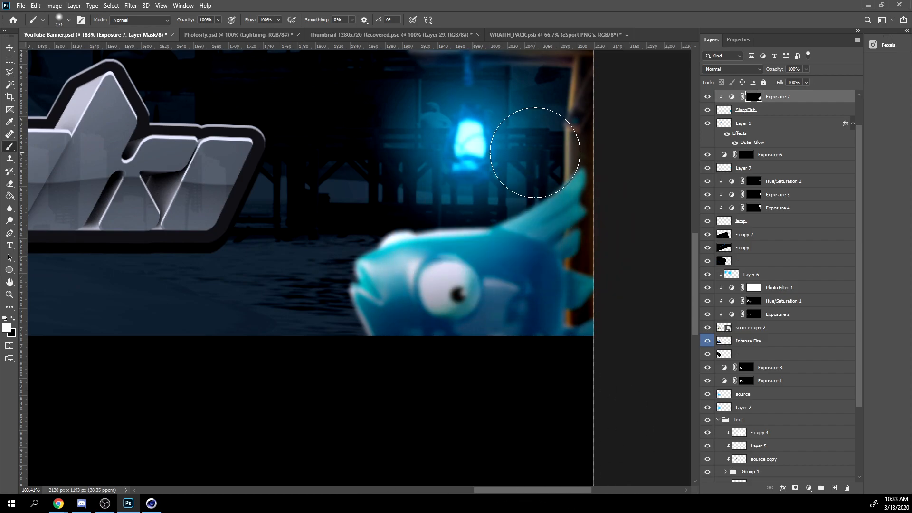
Add a second Exposure adjustment at about +1.30 and clip it to the SlurpFish layer.
click(810, 489)
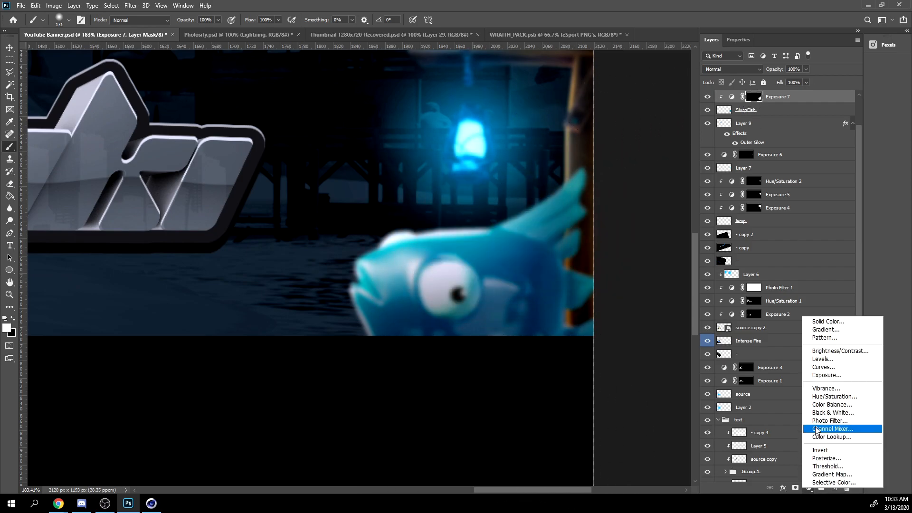
click(822, 378)
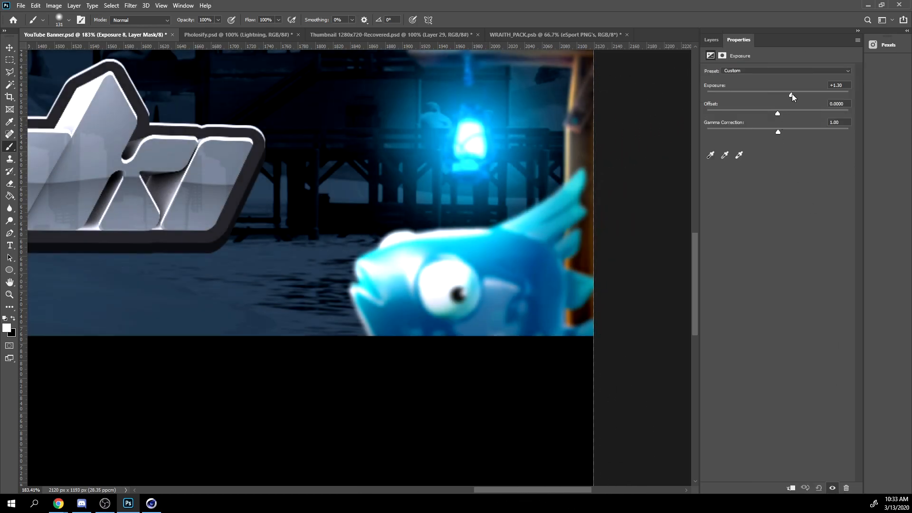
click(717, 44)
right_click(813, 98)
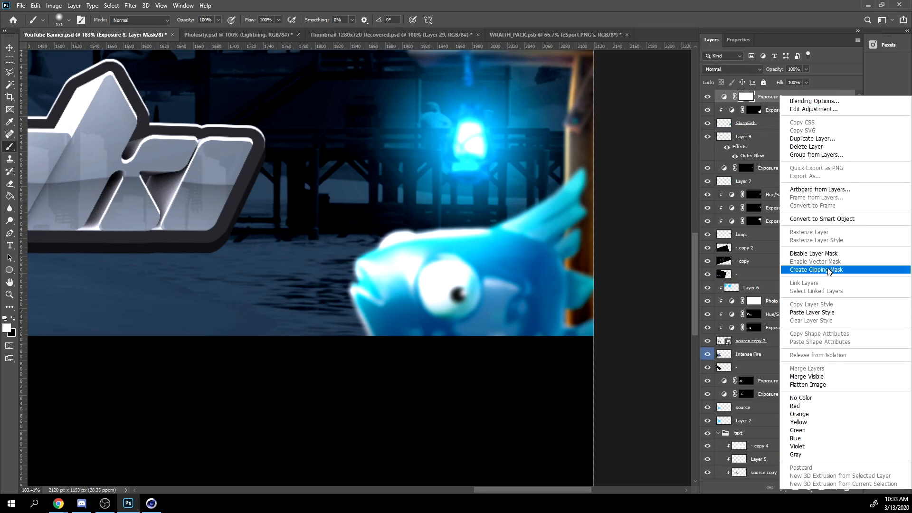
click(831, 270)
Invert the brightening exposure's mask and brush highlights onto the fish's back and tail fin facing the lamp.
key(ctrl+i)
alt+right_drag(516, 220, 522, 220)
drag(493, 162, 528, 149)
mouse_move(501, 190)
mouse_down()
mouse_move(393, 187)
mouse_move(338, 203)
mouse_move(294, 320)
mouse_move(298, 356)
mouse_move(559, 160)
mouse_up()
key(e)
Add a colorized Hue/Saturation adjustment with hue 201, saturation 63 and lightness +34, and clip it to the fish.
alt+scroll(776, 238, up, 1)
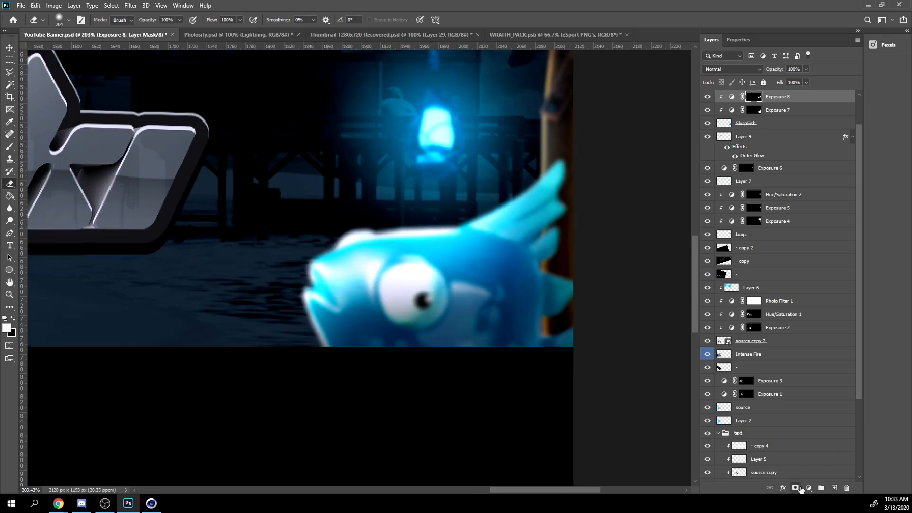
click(808, 488)
click(835, 395)
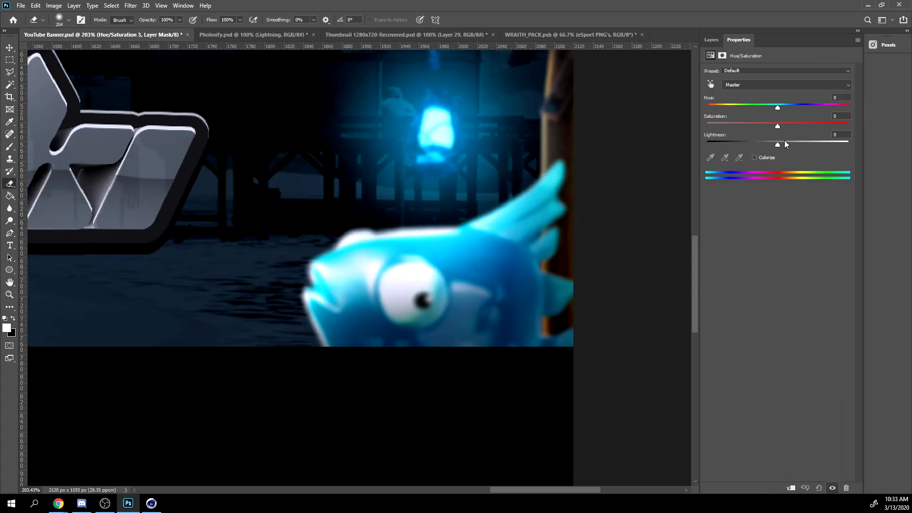
click(798, 141)
click(770, 156)
click(797, 142)
drag(790, 126, 796, 124)
click(785, 104)
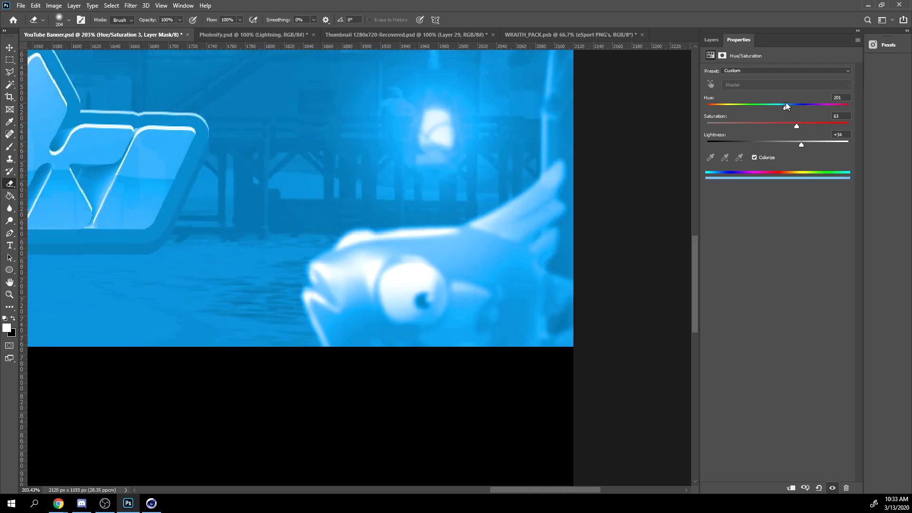
click(711, 40)
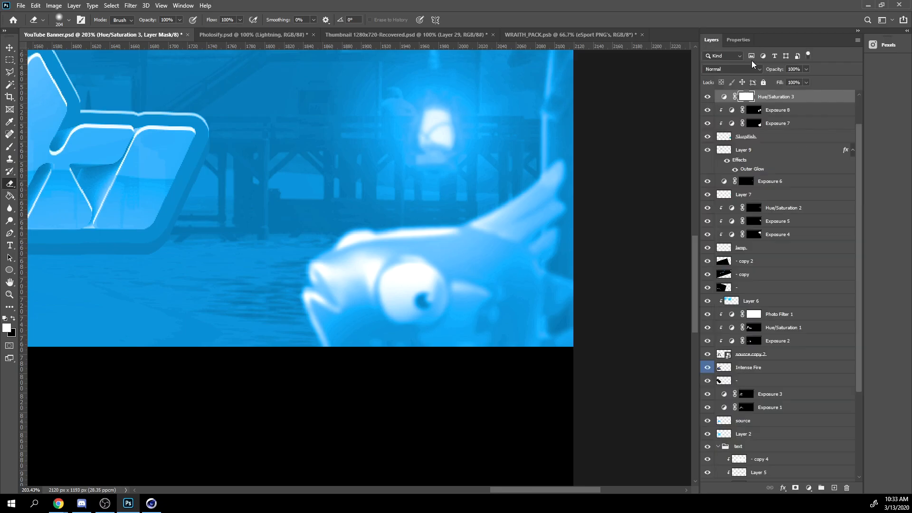
right_click(786, 98)
click(788, 282)
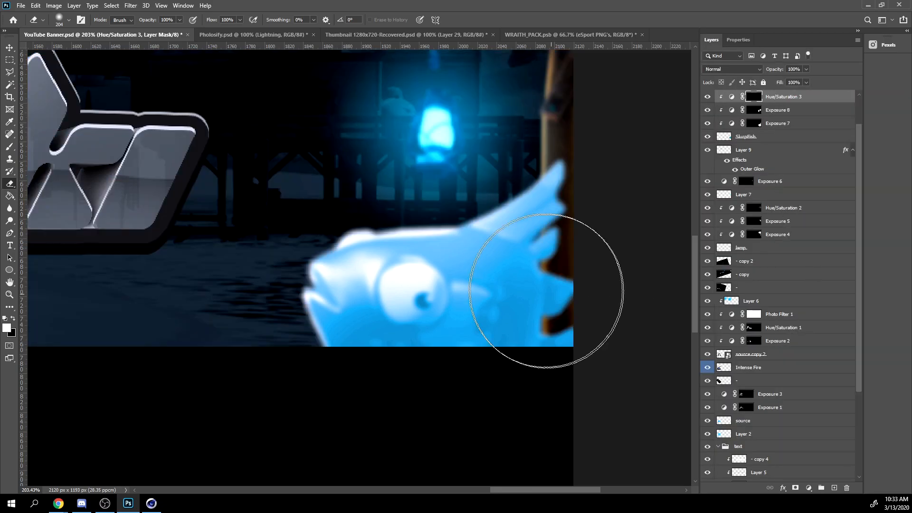
Invert the Hue/Saturation mask and brush the light blue tint along the fish's upper edge below the lamp.
key(b)
mouse_move(468, 163)
mouse_down()
mouse_move(354, 188)
mouse_move(337, 212)
mouse_up()
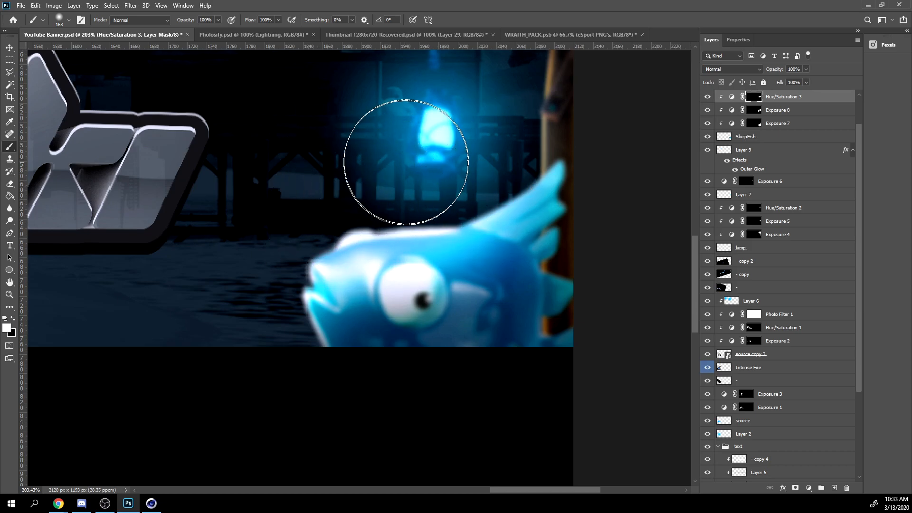
alt+scroll(525, 138, down, 5)
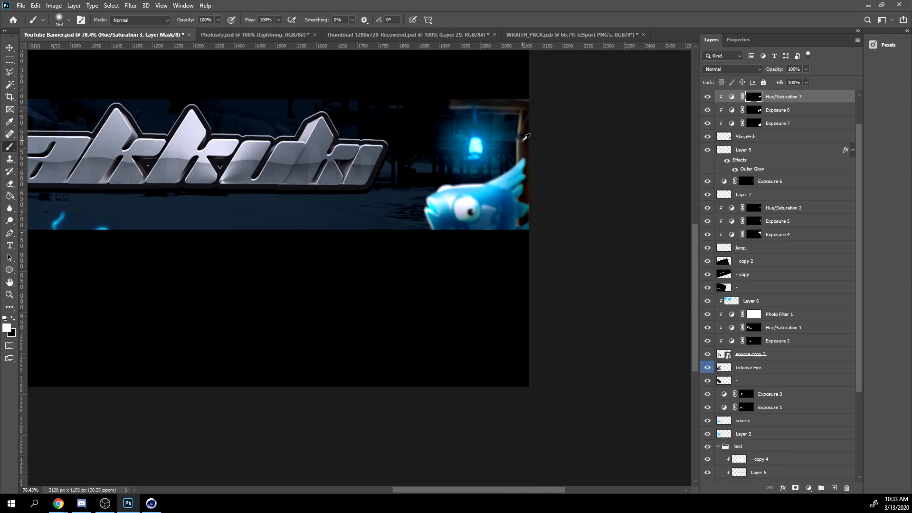
alt+scroll(526, 138, down, 2)
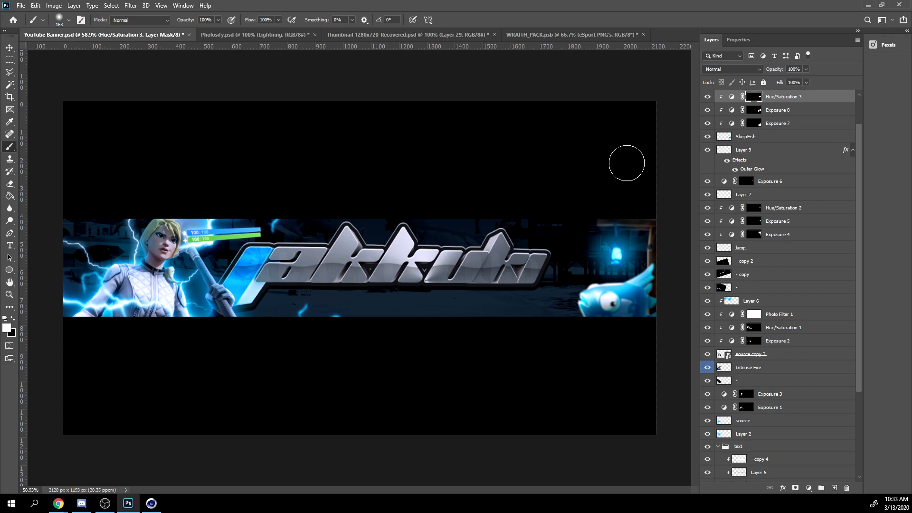
Move the fish's Hue/Saturation adjustment below the brightening Exposure 8 layer and set Exposure 8's opacity to 70%.
alt+scroll(649, 143, down, 4)
key(ctrl+0)
drag(773, 98, 774, 112)
alt+scroll(665, 183, up, 3)
drag(603, 244, 529, 263)
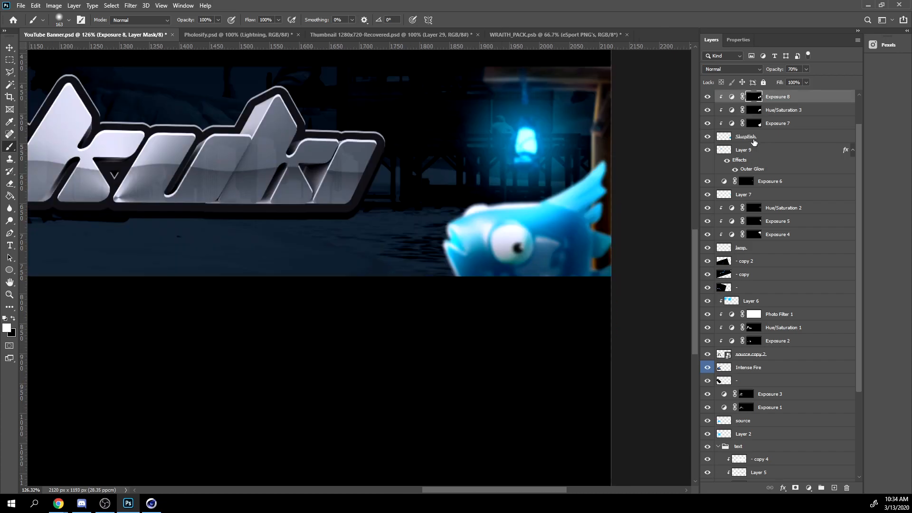
Create a new layer beneath SlurpFish, brush a soft cyan glow behind the fish and erase the excess around its tail.
click(760, 149)
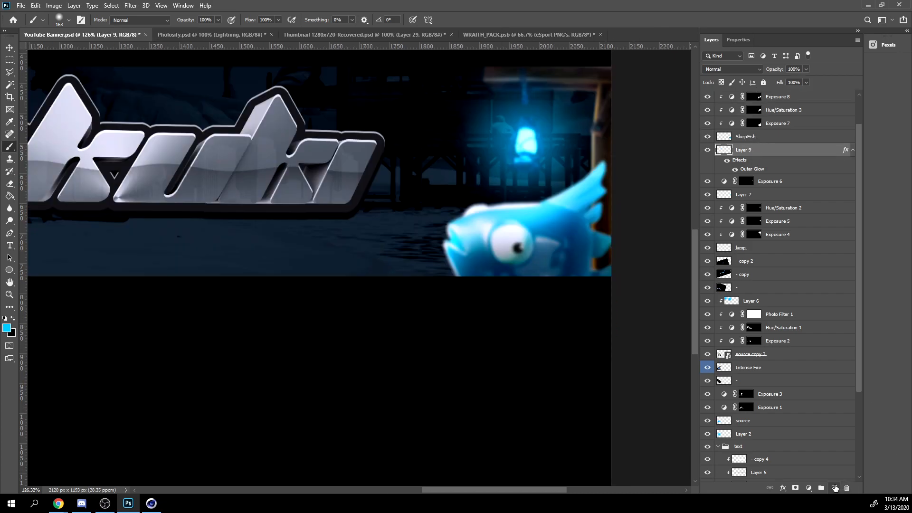
click(835, 487)
mouse_move(541, 257)
alt+right_down()
mouse_move(551, 223)
mouse_move(546, 242)
mouse_move(481, 238)
mouse_move(510, 235)
alt+right_up()
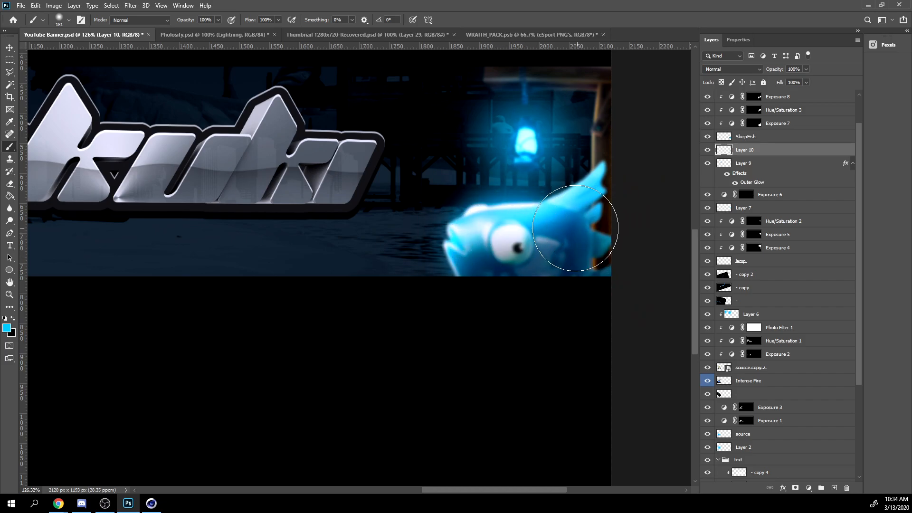
alt+scroll(579, 190, up, 4)
key(e)
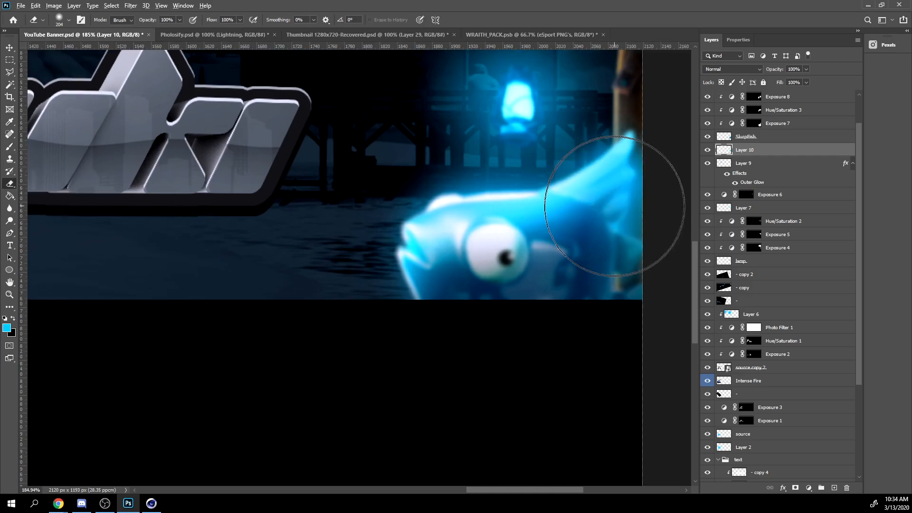
click(614, 206)
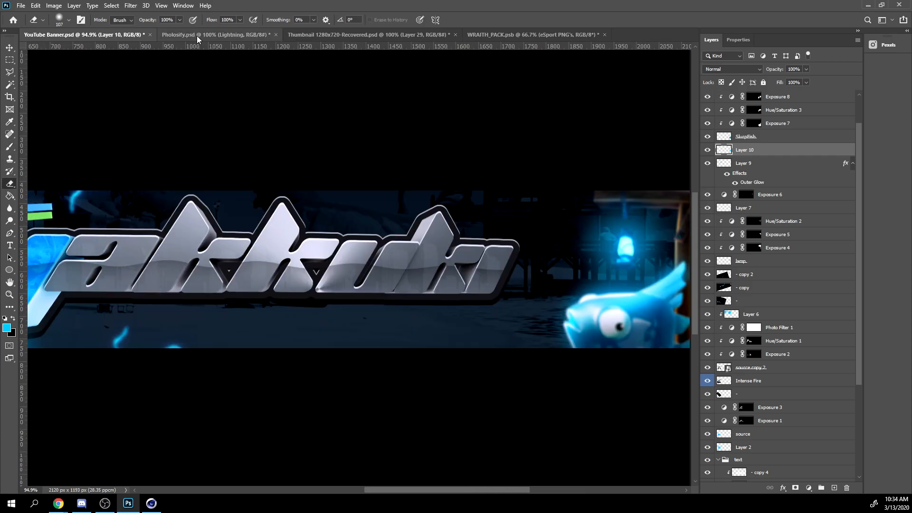
Bring the first light effect from the Lights/Lens Flare/Glares/Dirt group of the Pholosify pack into the YouTube banner.
click(197, 35)
scroll(763, 119, up, 1)
click(722, 122)
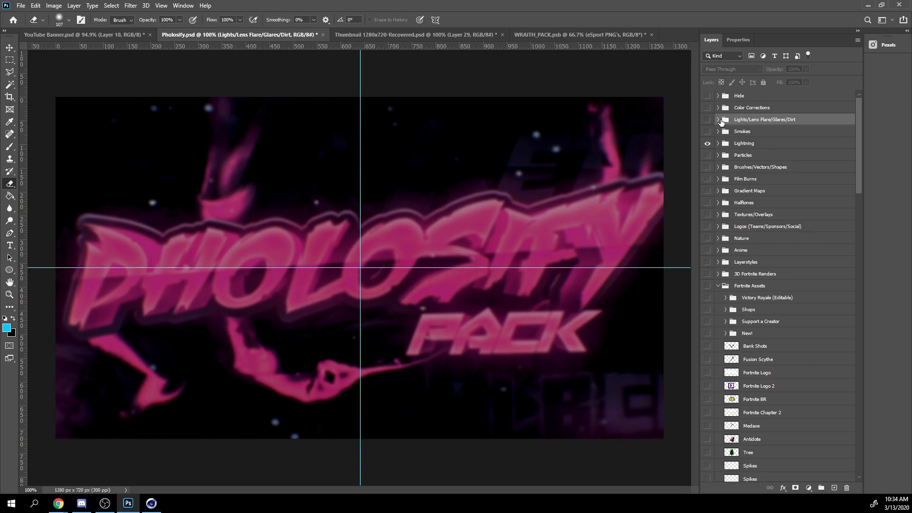
click(719, 120)
click(730, 138)
drag(749, 133, 619, 311)
Move the lens flare layer above Exposure 8 and place its flare on the fish's upper edge near the mouth.
key(v)
drag(748, 183, 748, 133)
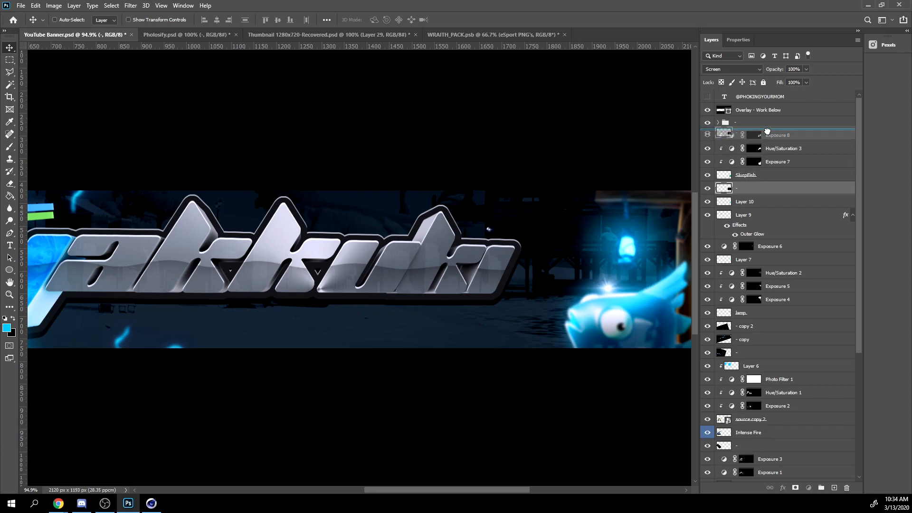
drag(640, 310, 617, 303)
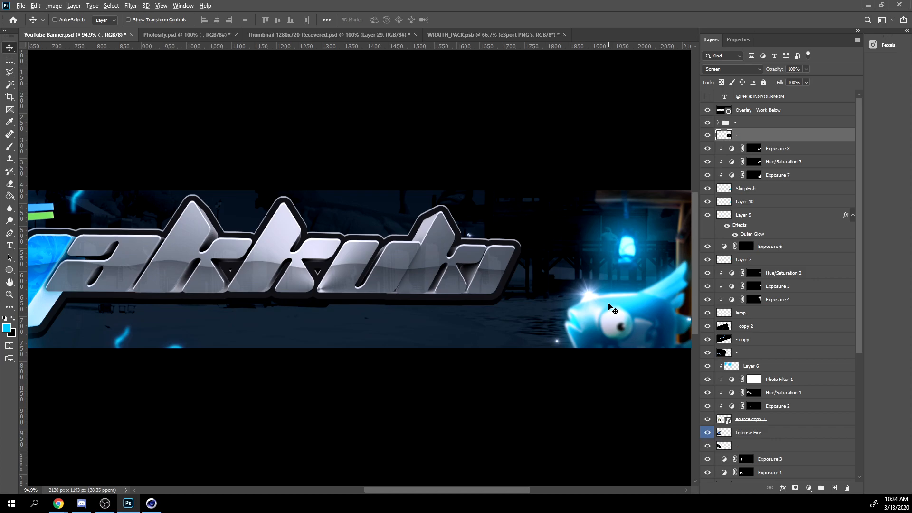
alt+scroll(610, 300, down, 3)
alt+scroll(590, 287, up, 7)
alt+scroll(591, 288, down, 5)
alt+scroll(600, 288, up, 5)
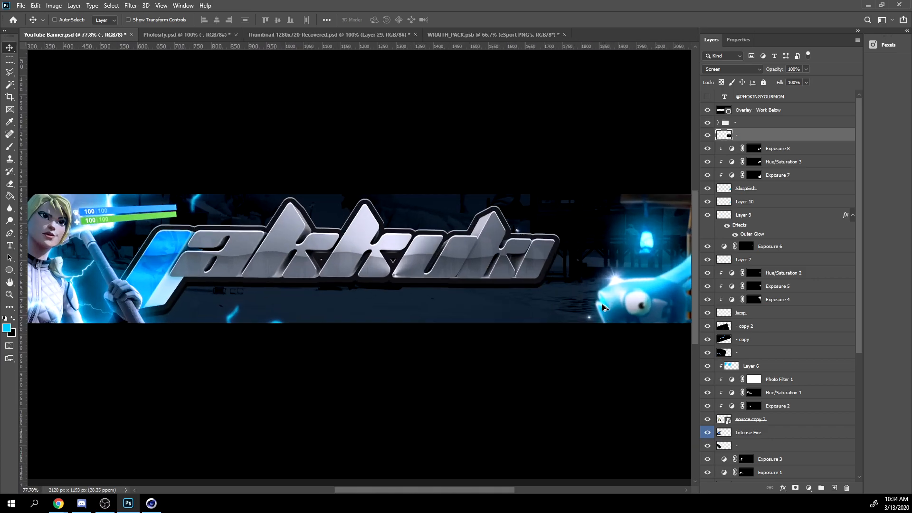
alt+scroll(593, 294, down, 2)
Bring the hand-drawn heart from the pack's Brushes/Vectors/Shapes group into the banner, then shrink, tilt and place it above the title's last letters.
click(170, 35)
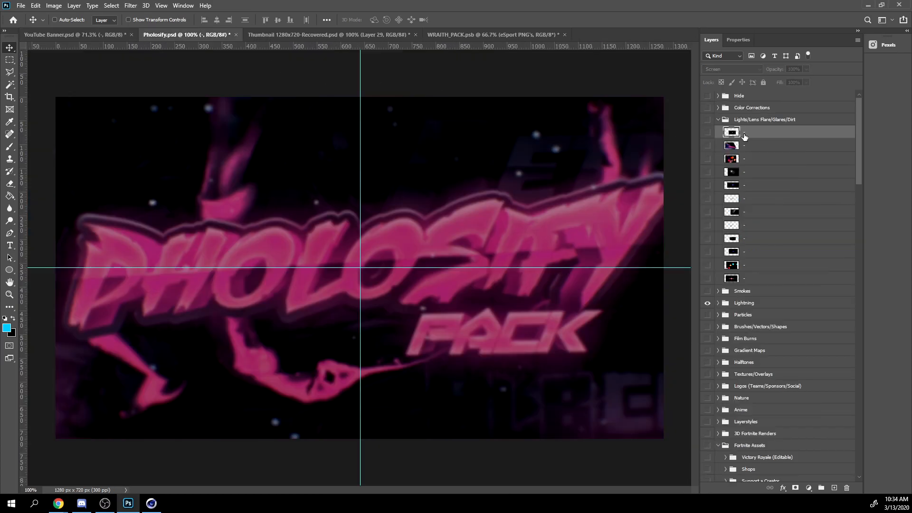
click(718, 328)
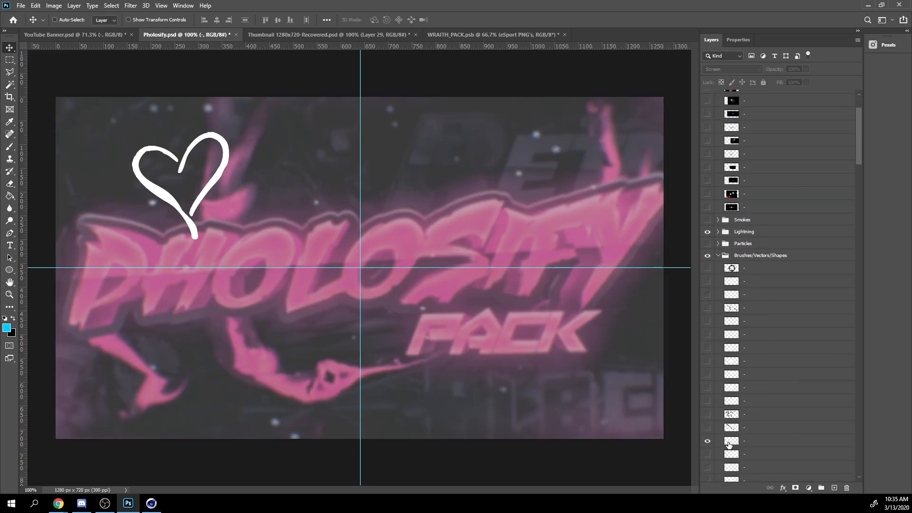
click(726, 443)
drag(752, 443, 282, 197)
key(ctrl+t)
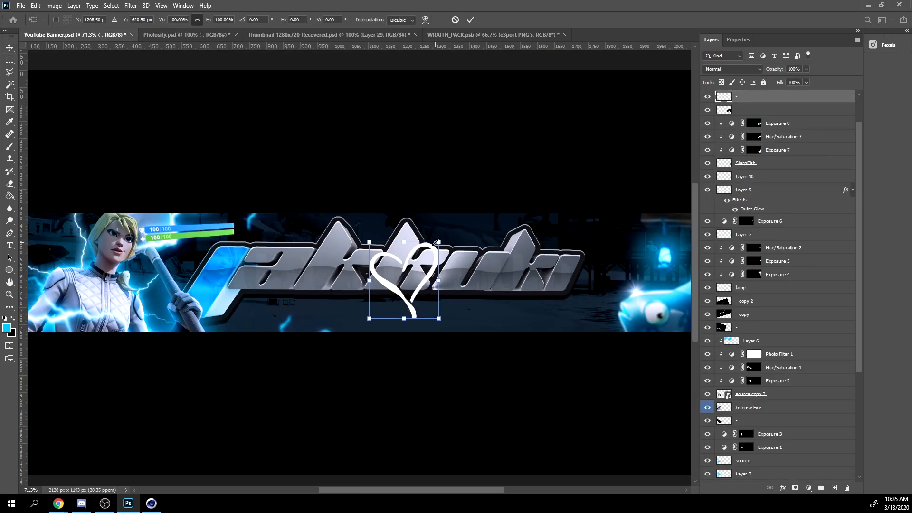
drag(438, 243, 409, 302)
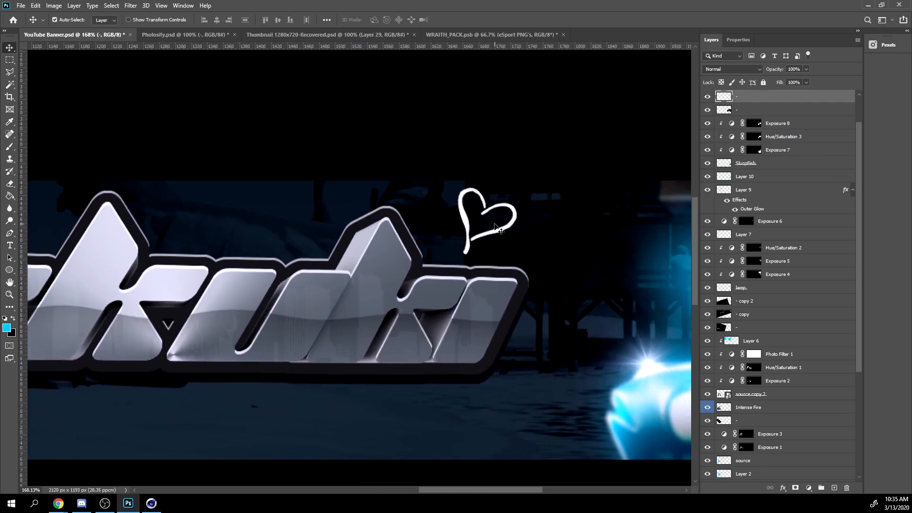
Duplicate the heart, scale the copy down and place it just below the first one at the title's end.
key(ctrl+j)
key(ctrl+t)
drag(575, 224, 556, 231)
key(Return)
drag(545, 265, 540, 261)
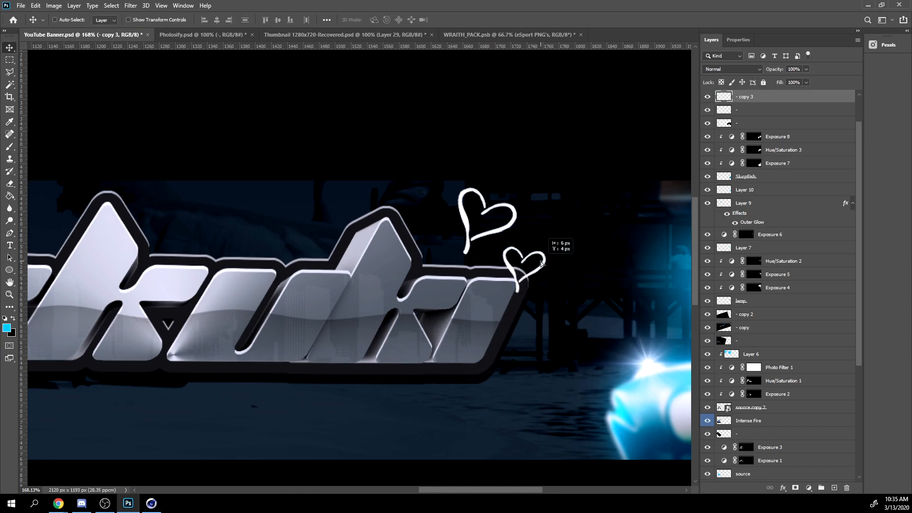
Add a Normal-mode Color Overlay in the cyan foreground color 00c0ff to the small heart.
double_click(779, 100)
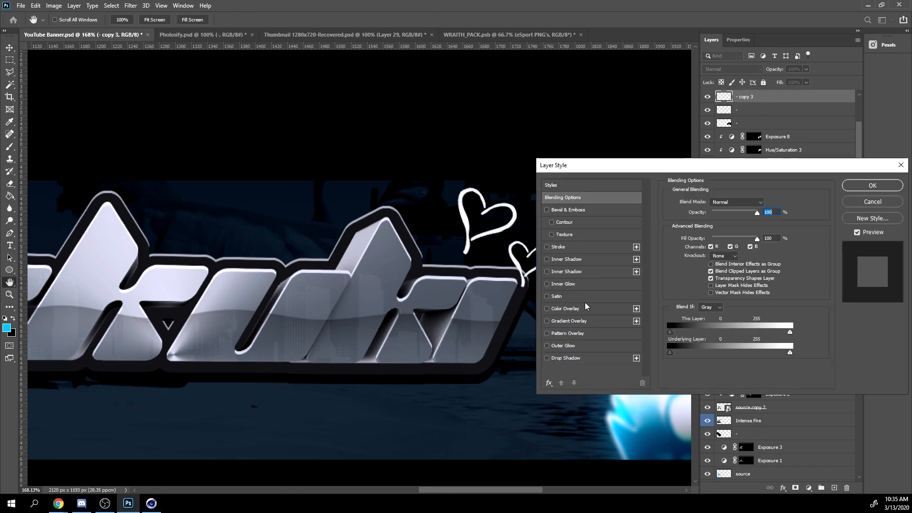
click(572, 308)
click(764, 203)
click(10, 330)
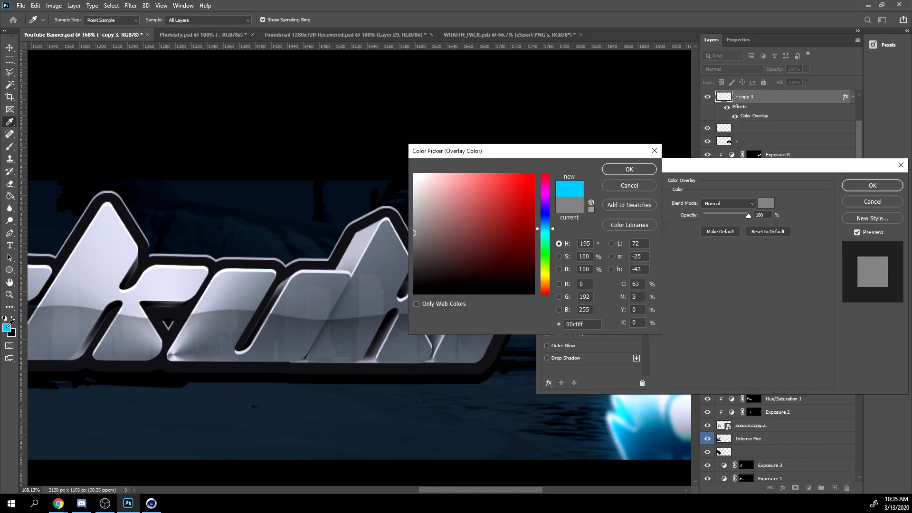
key(Return)
key(Return)
alt+scroll(550, 235, up, 5)
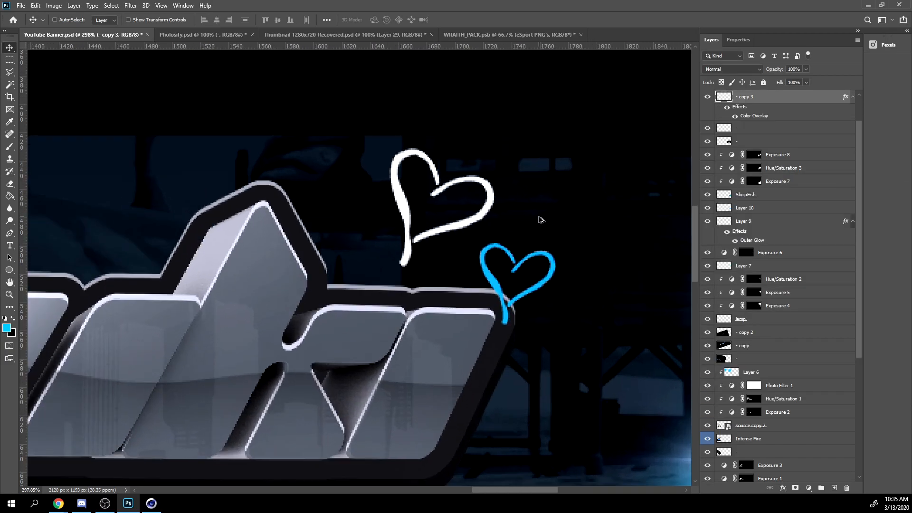
Add a white Inner Shadow to the small heart in Overlay mode with 61% opacity and a 3 px distance.
double_click(783, 101)
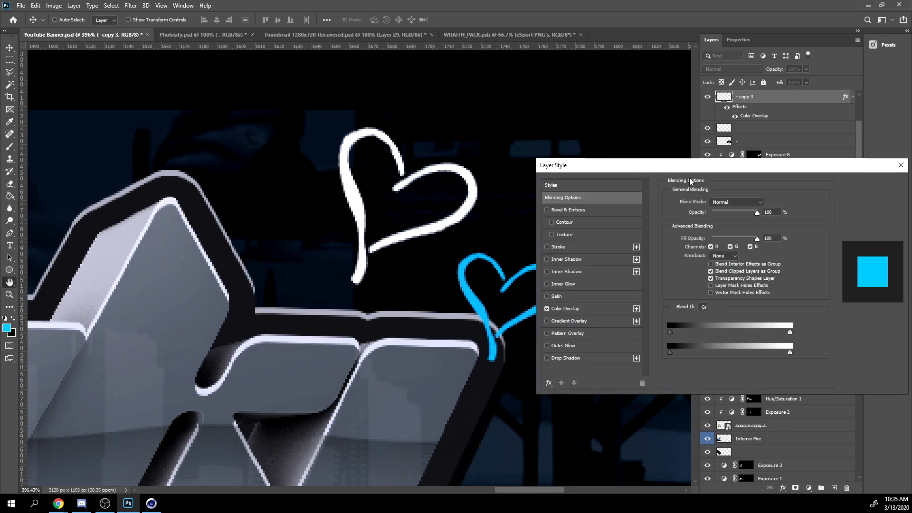
click(575, 259)
drag(707, 244, 704, 242)
click(766, 204)
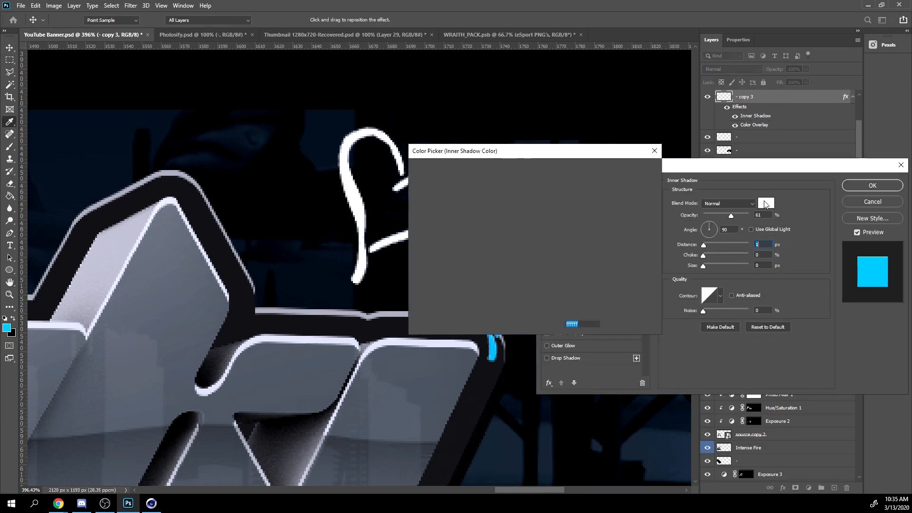
key(Escape)
click(725, 204)
click(719, 317)
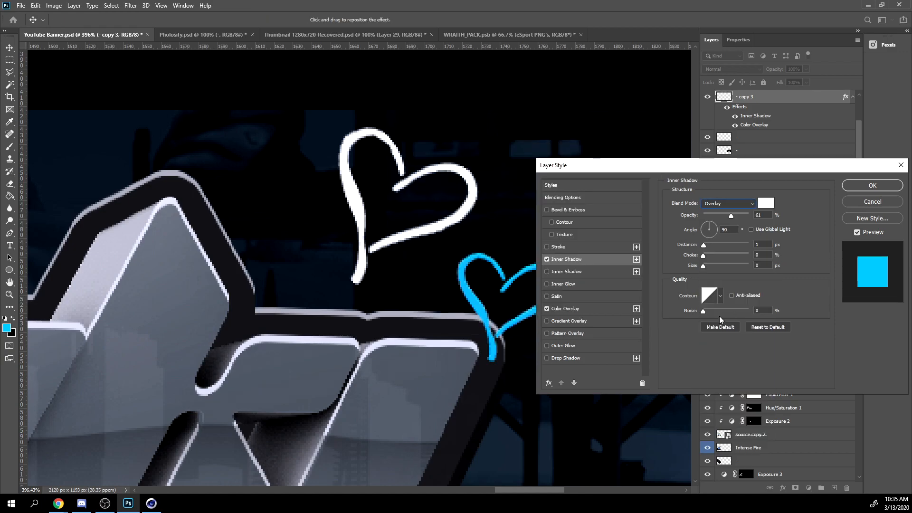
drag(722, 244, 711, 245)
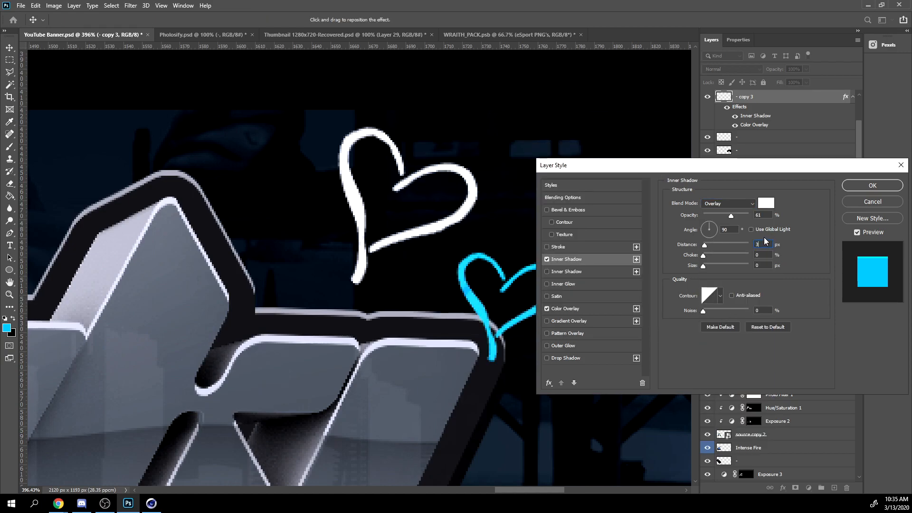
key(Return)
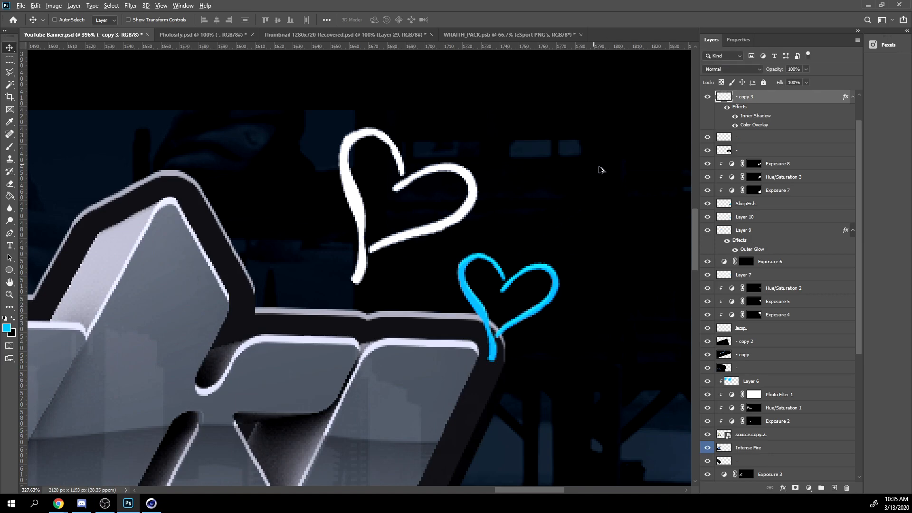
Group both hearts, duplicate the group and merge the lower original group into a single layer.
alt+scroll(619, 144, down, 11)
alt+scroll(608, 147, up, 9)
shift+click(755, 136)
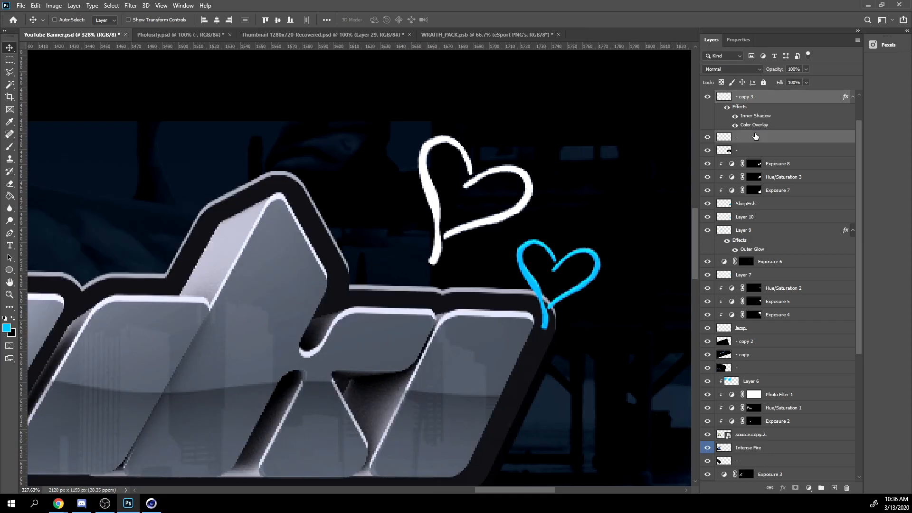
key(ctrl+g)
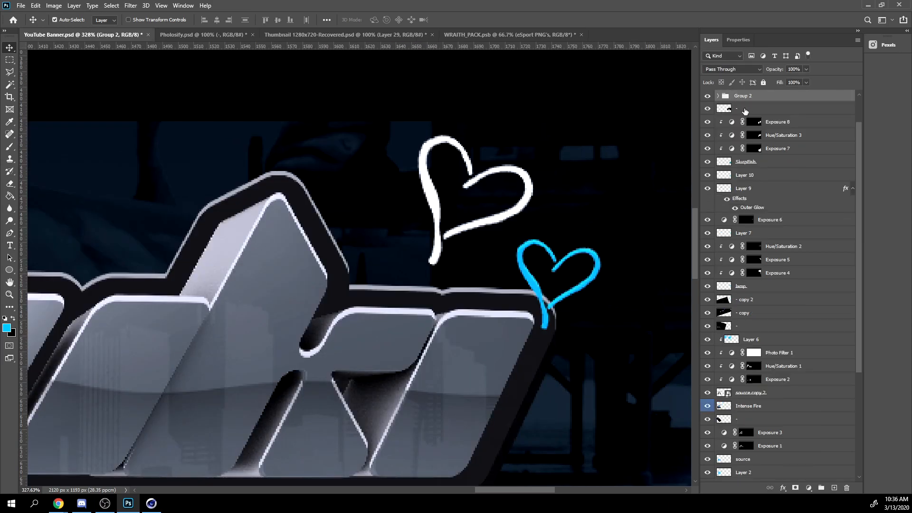
key(ctrl+j)
click(751, 110)
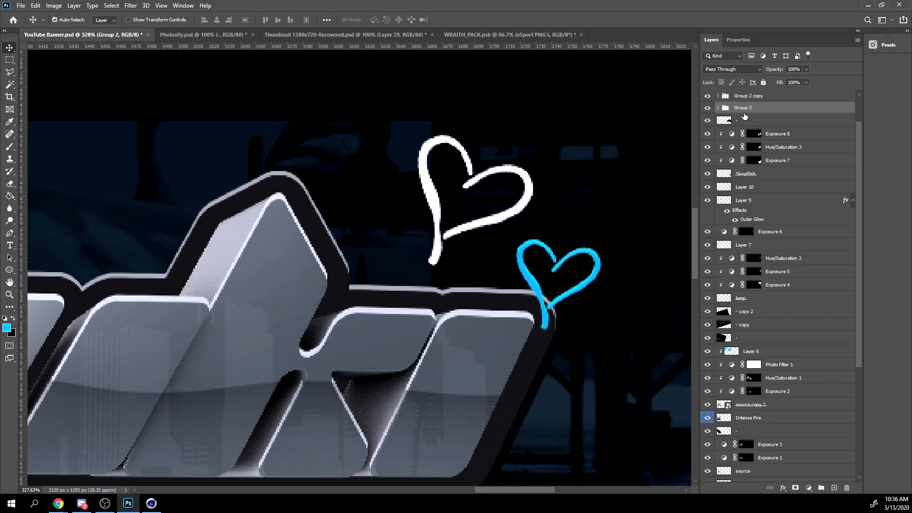
key(ctrl+e)
Apply a 2.5-pixel Gaussian Blur to the merged hearts layer and lower its opacity slightly to soften the glow.
click(130, 5)
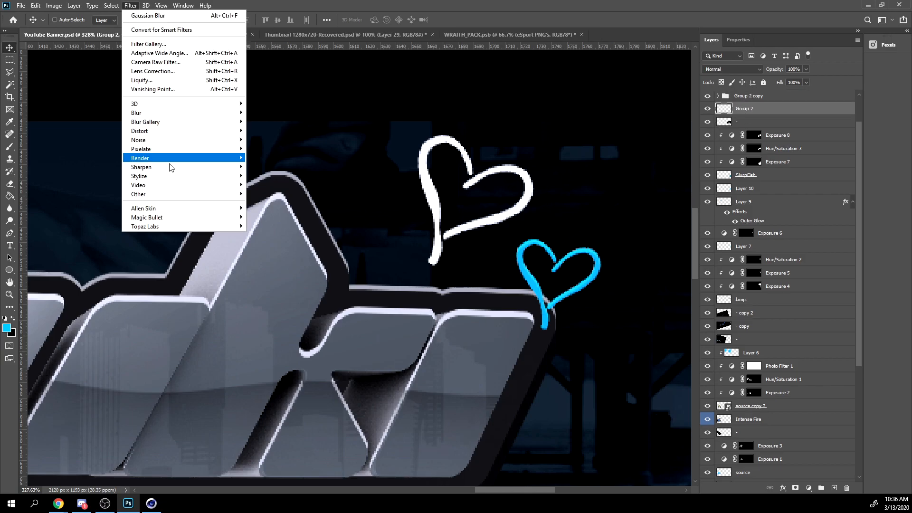
click(268, 149)
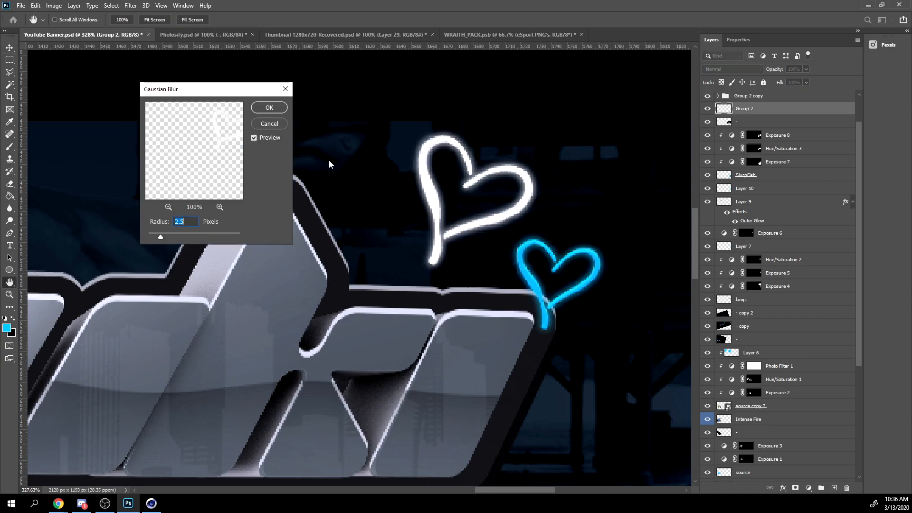
key(Return)
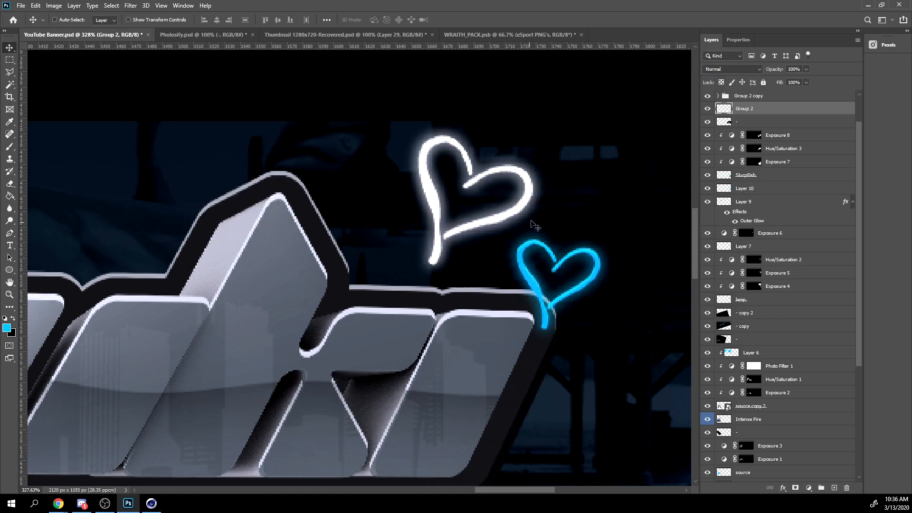
alt+scroll(560, 233, down, 6)
alt+scroll(568, 234, up, 6)
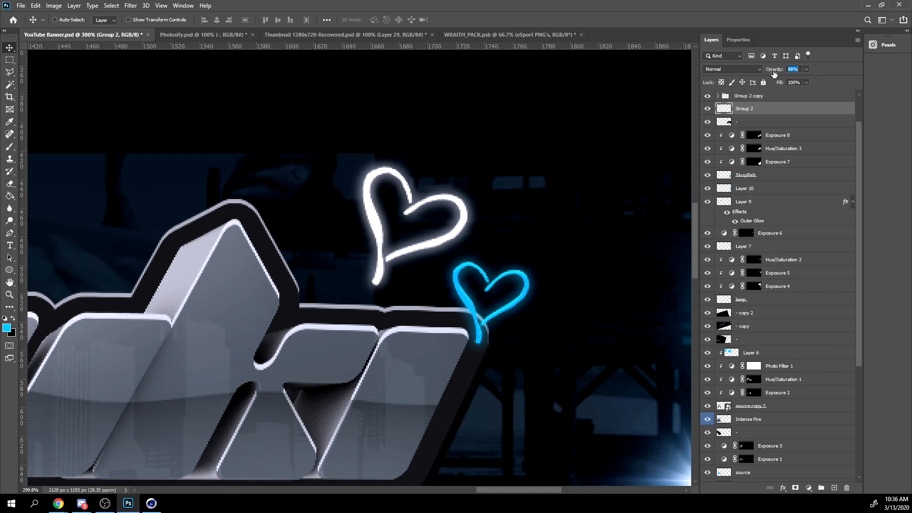
drag(773, 73, 767, 72)
On a new layer, brush a cyan glow over the small heart and a white glow over the large one, at 42% layer opacity.
alt+scroll(430, 257, down, 5)
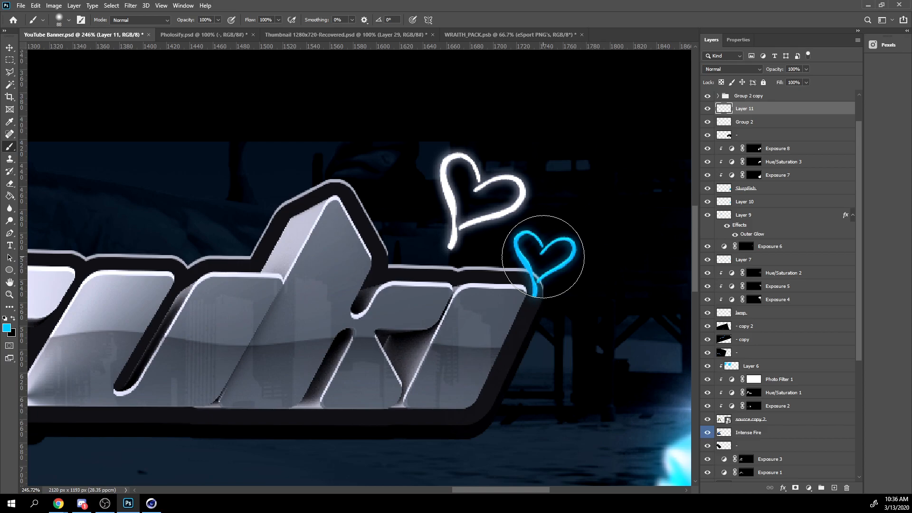
key(x)
click(6, 328)
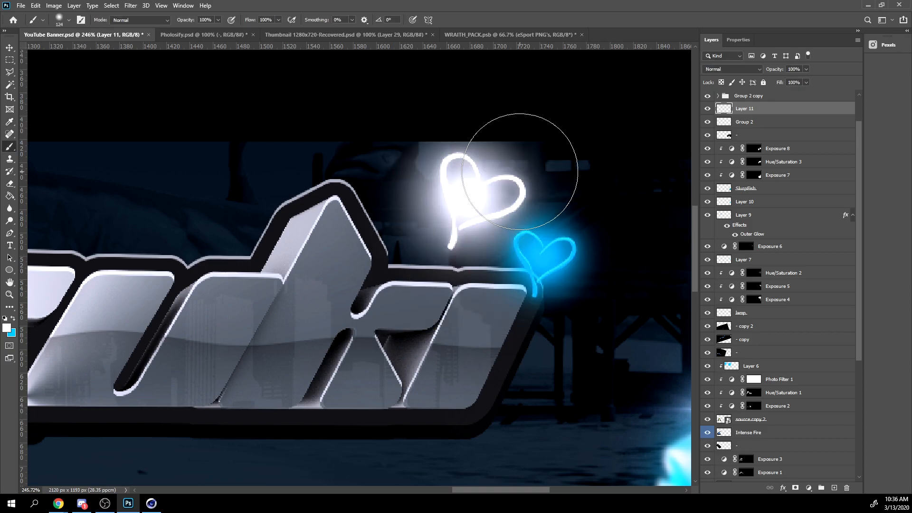
drag(788, 70, 776, 71)
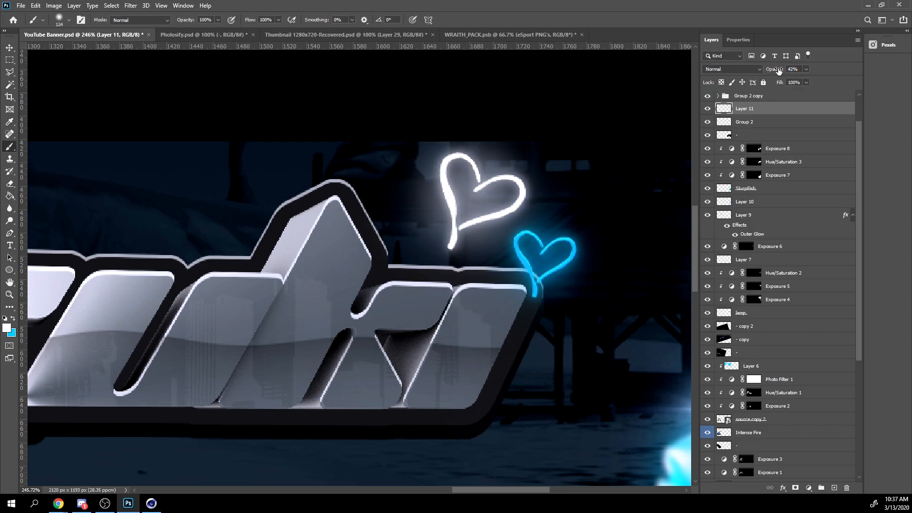
alt+scroll(525, 160, down, 8)
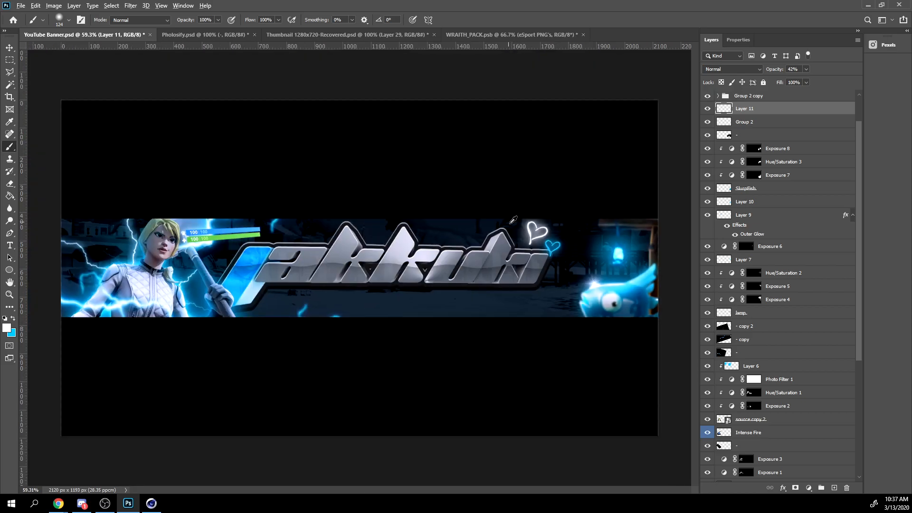
Move the brushed glow layer, Layer 11, above the Group 2 copy hearts group.
alt+scroll(513, 220, up, 3)
key(v)
alt+scroll(531, 213, down, 4)
alt+scroll(589, 208, up, 2)
alt+scroll(608, 204, down, 4)
key(ctrl+bracketright)
Duplicate the hearts together with their glow layers, then shrink, rotate and place the copies beside the character's head, away from the title.
shift+click(750, 162)
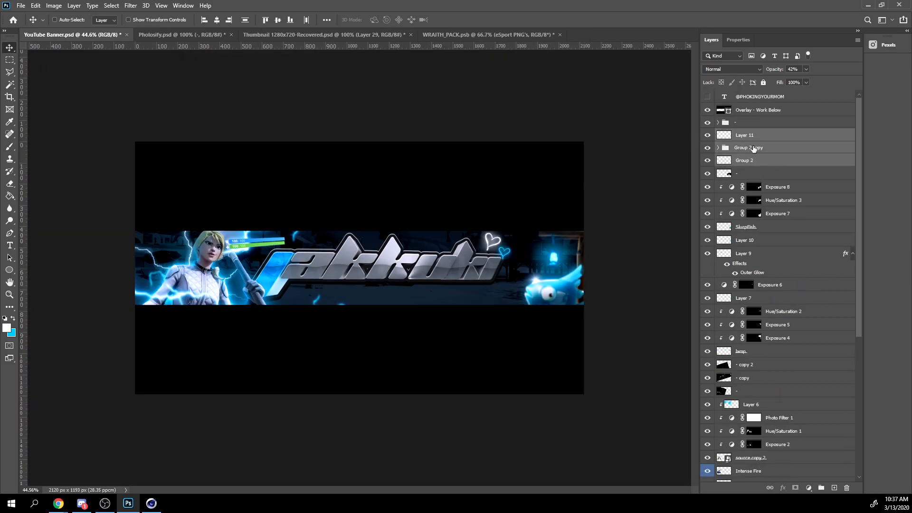
key(ctrl+j)
drag(528, 243, 324, 257)
key(ctrl+t)
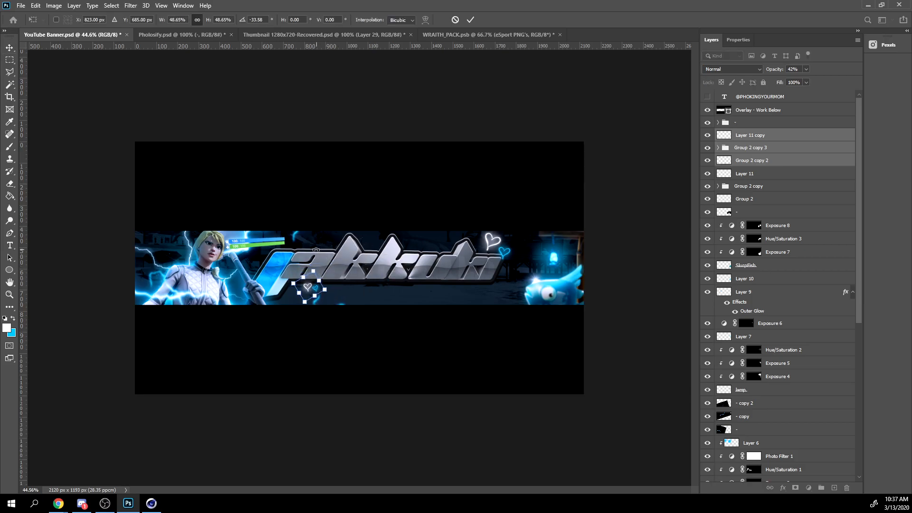
key(Return)
alt+scroll(178, 247, up, 3)
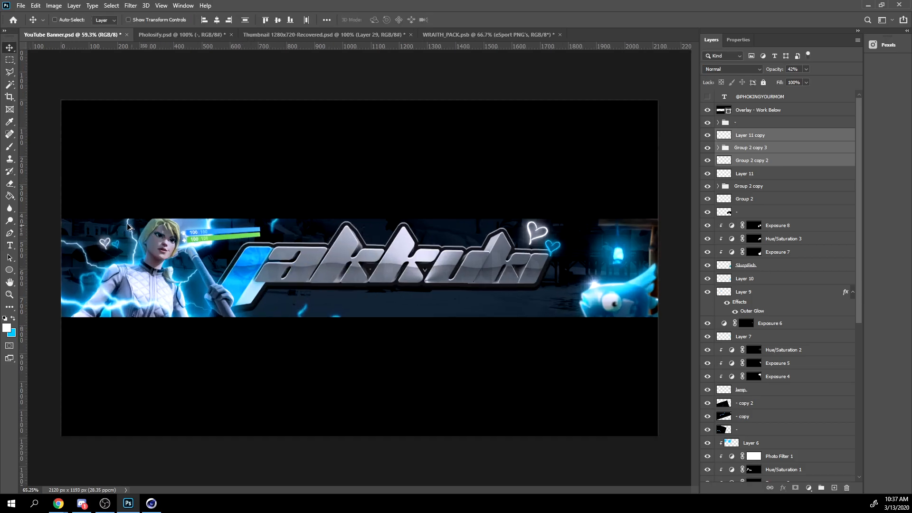
Start a text layer below the title's lettering and set its font to Geom Graphic.
alt+scroll(503, 287, up, 2)
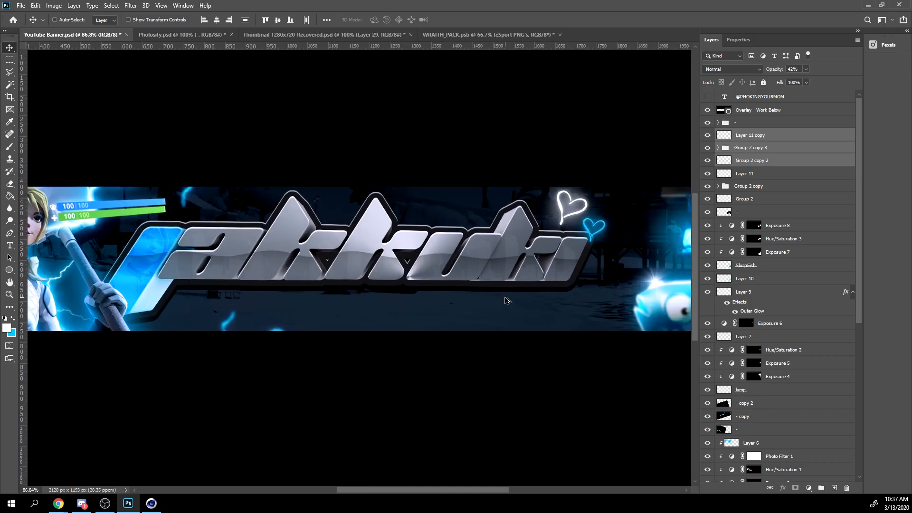
alt+scroll(482, 313, up, 3)
key(t)
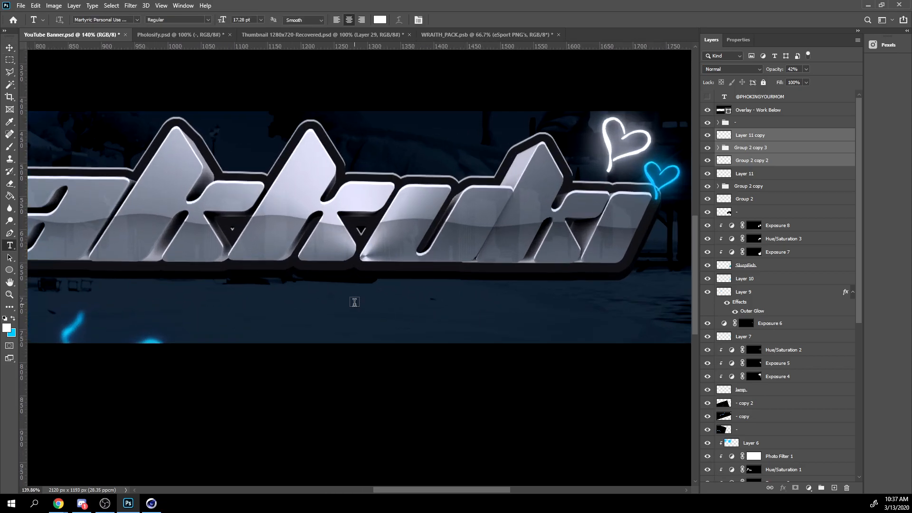
click(272, 254)
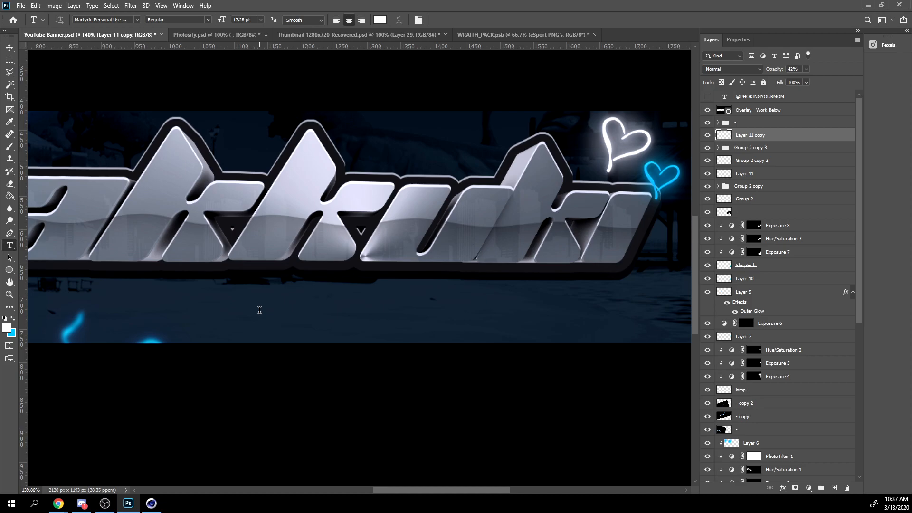
click(131, 20)
text(g)
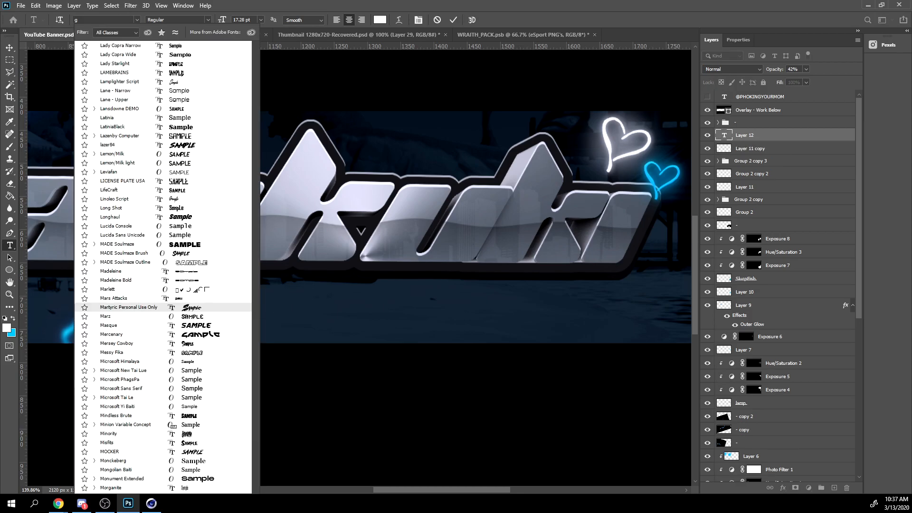
text(eom graphic)
click(140, 46)
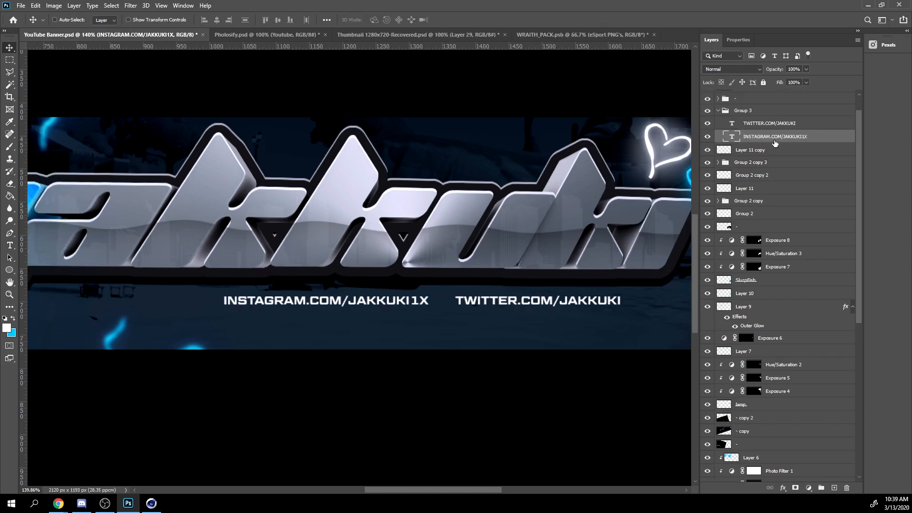
Rename the group holding the Instagram and Twitter address lines to "socials".
scroll(754, 166, up, 1)
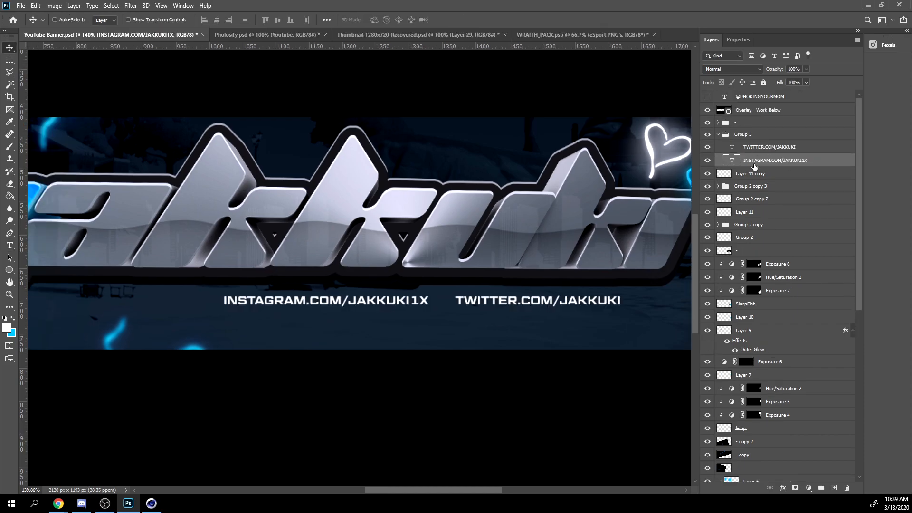
double_click(745, 138)
text(socials)
key(Return)
Copy the Instagram and Twitter icons from the Social Media Icons group in Pholosify.psd into the banner's socials group.
click(218, 34)
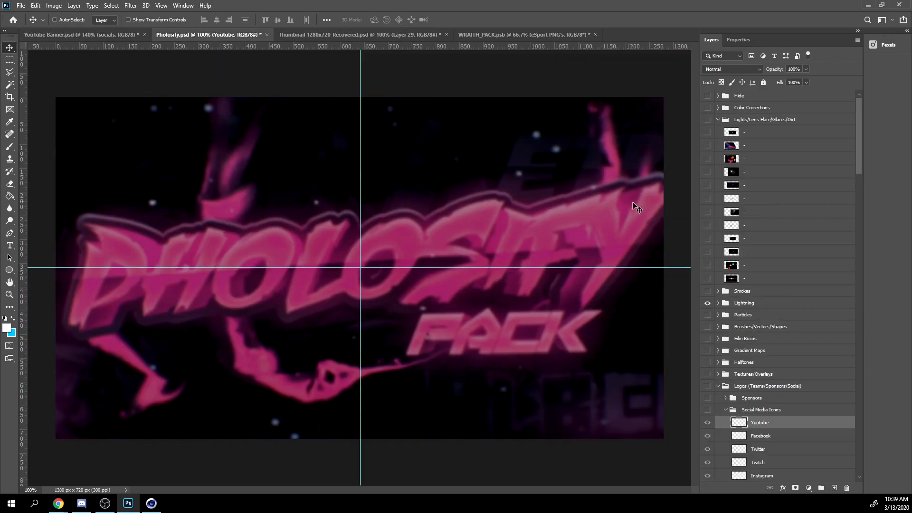
scroll(736, 336, down, 3)
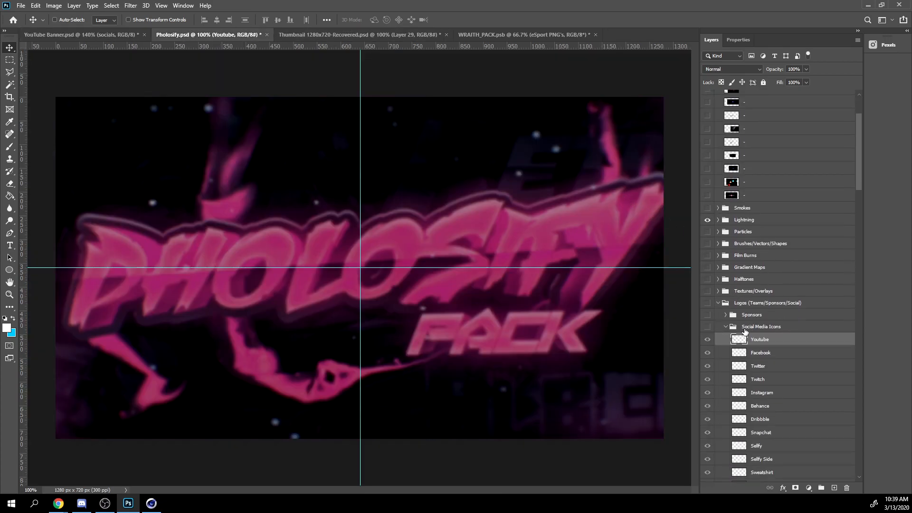
scroll(755, 346, down, 1)
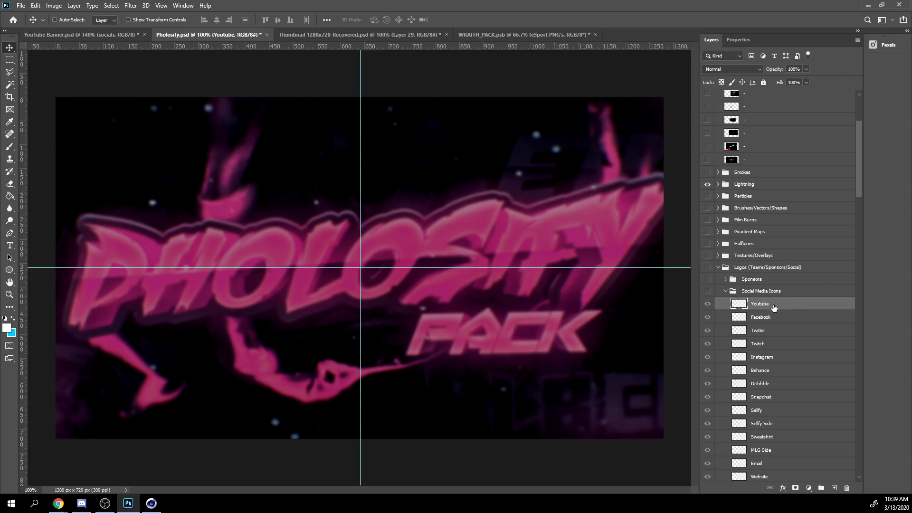
click(770, 360)
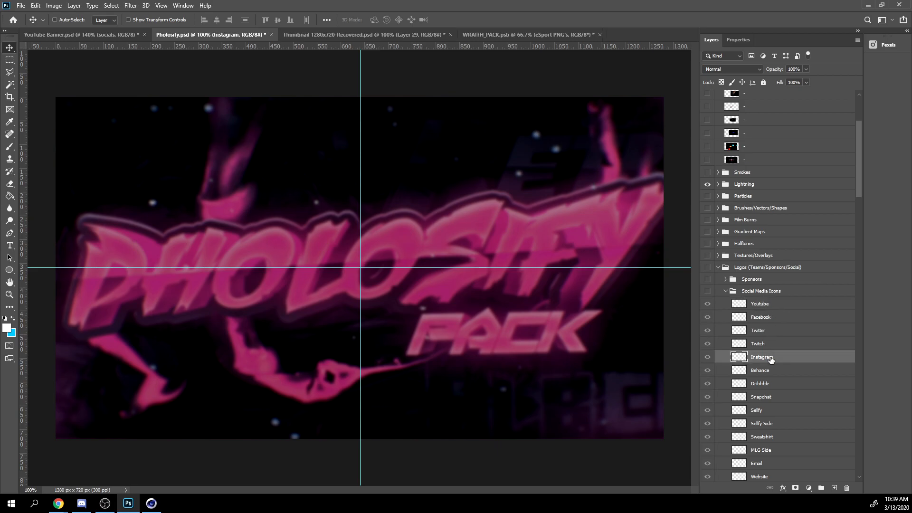
ctrl+click(767, 333)
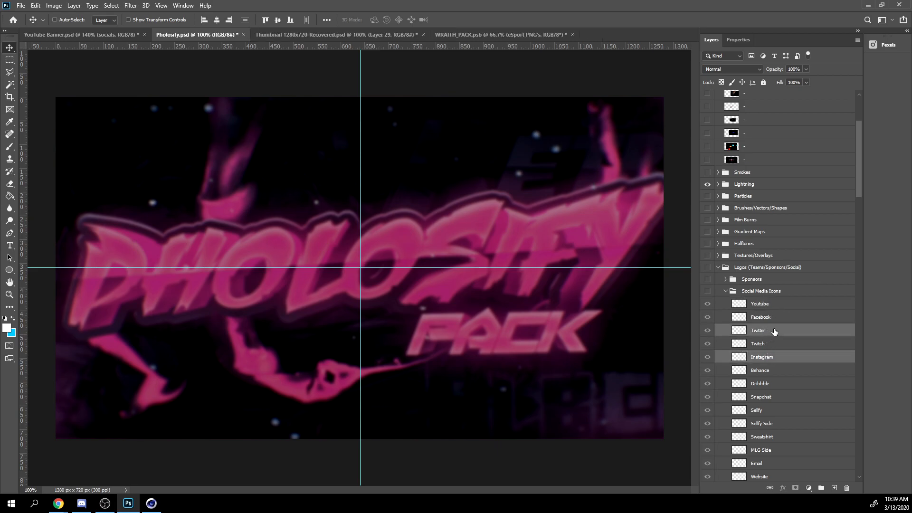
drag(766, 333, 240, 288)
Give the Instagram icon a light blue Color Overlay and copy that layer style onto the Twitter icon.
drag(586, 247, 407, 226)
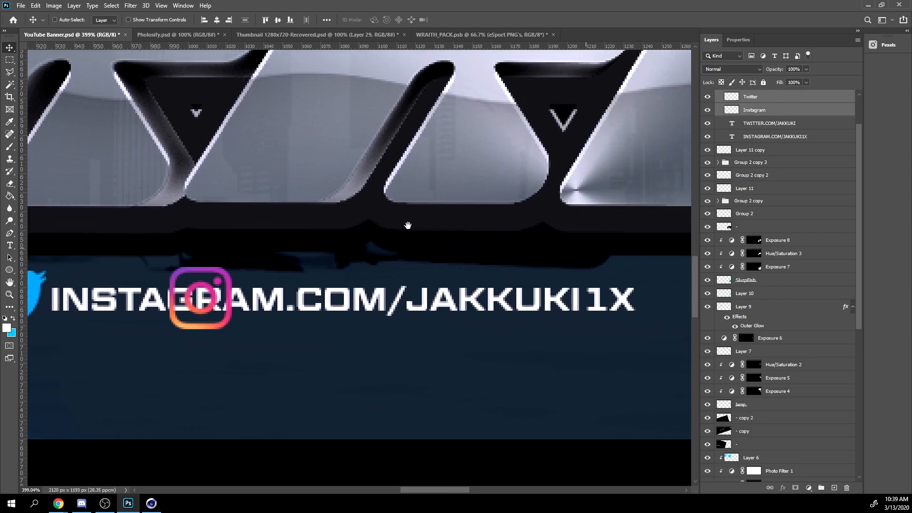
alt+scroll(428, 216, down, 10)
click(748, 107)
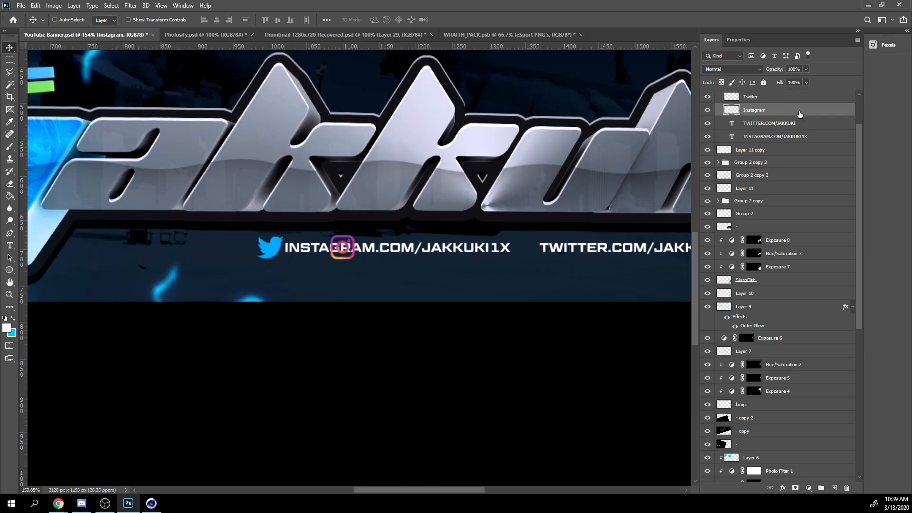
double_click(730, 104)
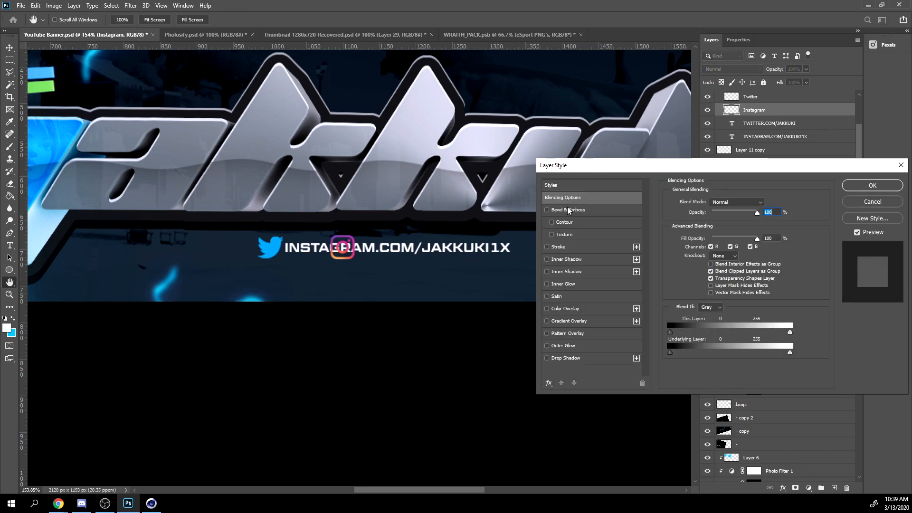
click(573, 310)
key(Return)
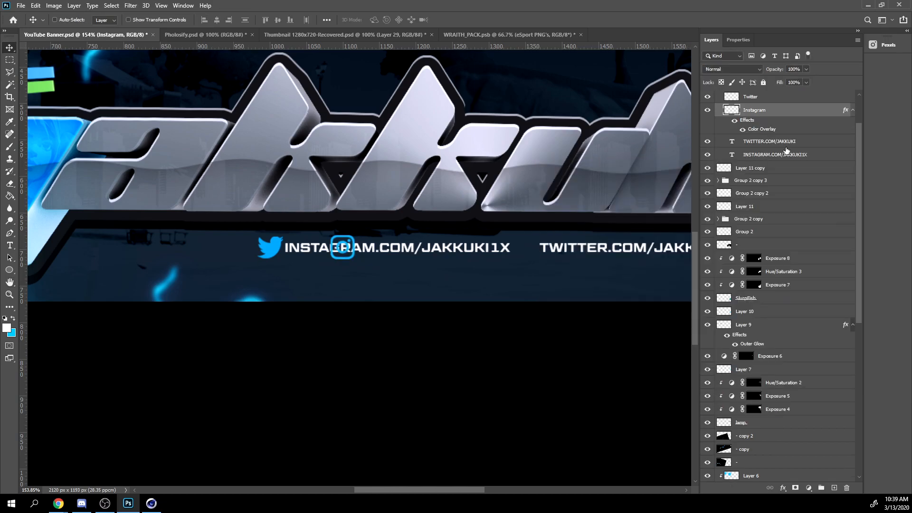
right_click(763, 114)
click(802, 310)
right_click(755, 98)
click(797, 316)
Rasterize the layer styles of both icons and place each icon directly in front of its matching address.
alt+scroll(330, 259, up, 5)
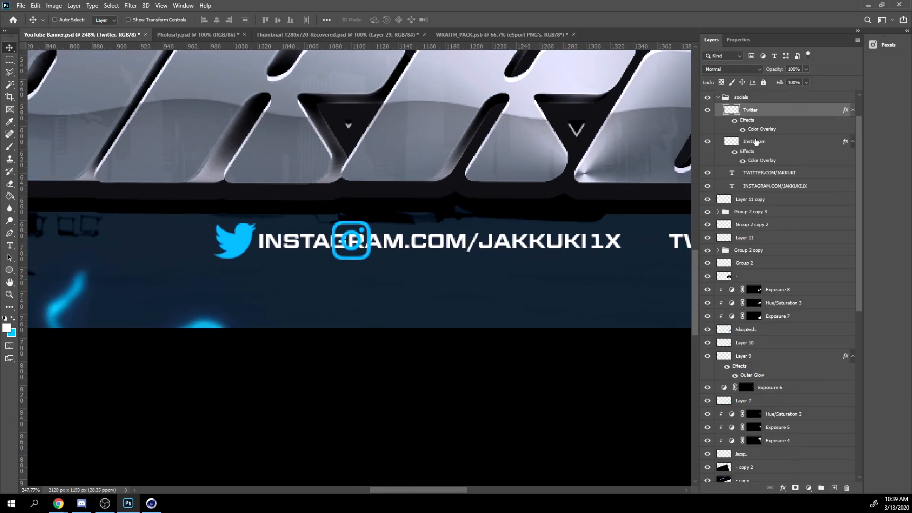
shift+click(758, 145)
right_click(758, 143)
click(783, 245)
click(760, 124)
drag(373, 255, 221, 230)
drag(221, 230, 106, 231)
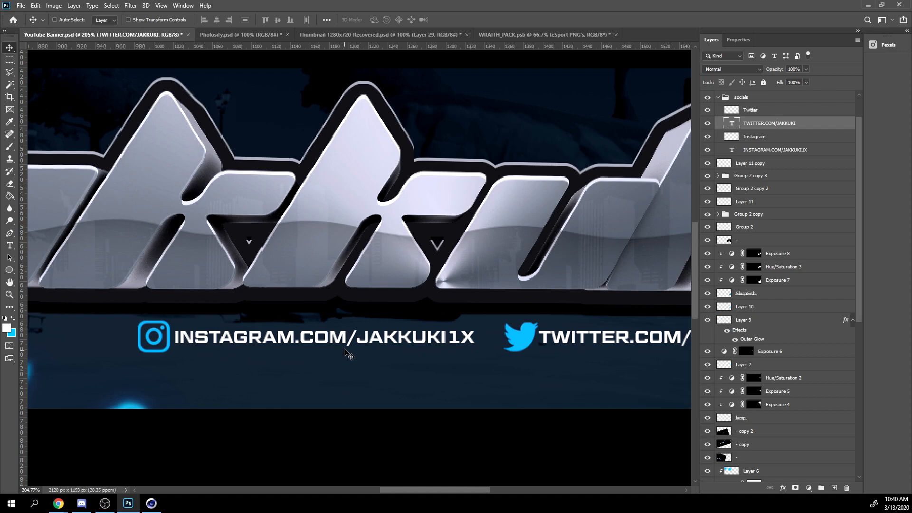
Recolor JAKKUKI1X in the Instagram address with the cyan background color.
key(t)
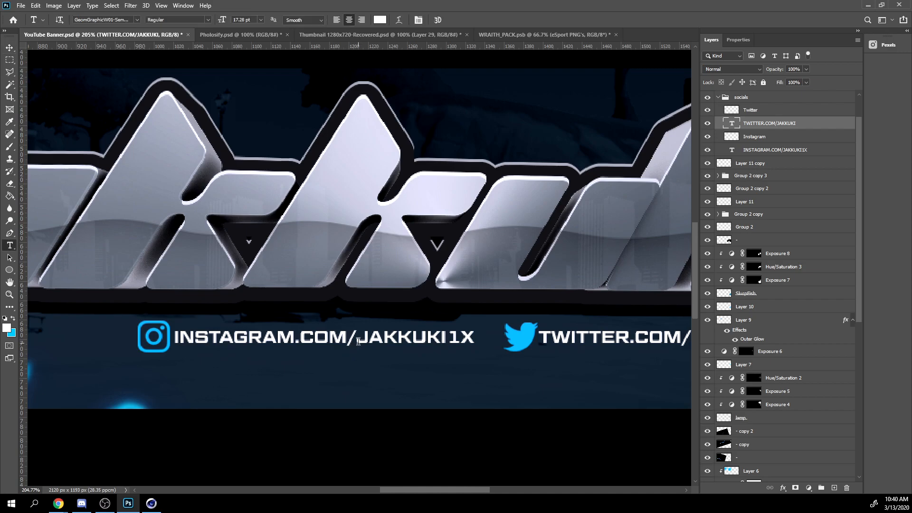
double_click(360, 338)
click(379, 20)
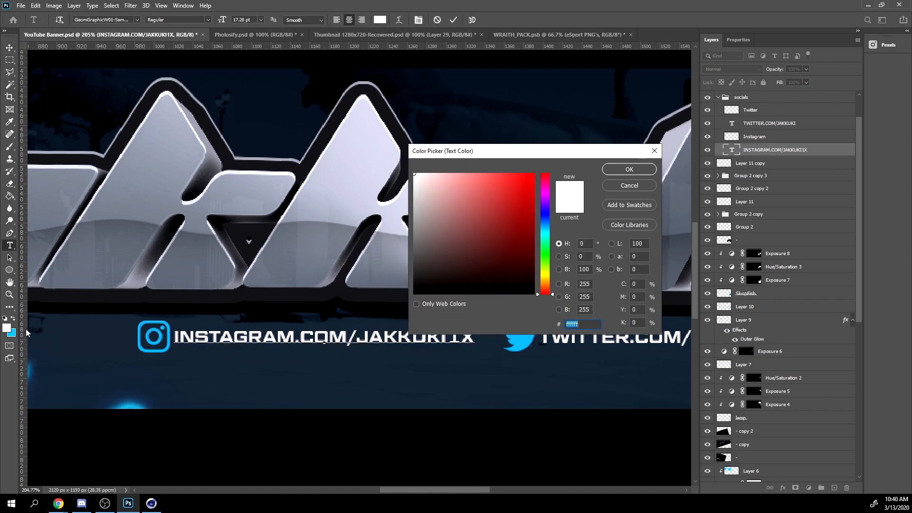
click(13, 331)
click(647, 169)
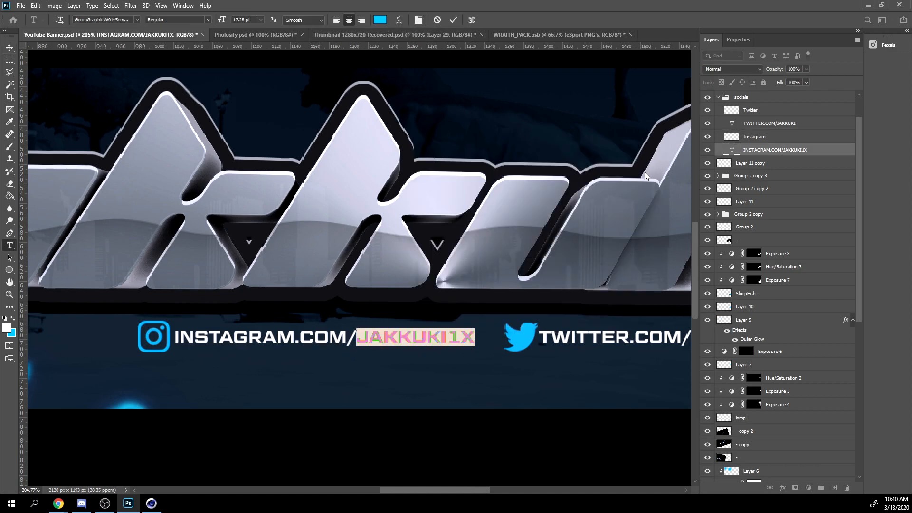
key(ctrl+Return)
Recolor JAKKUKI in the Twitter address with the same cyan.
shift+scroll(481, 346, right, 5)
double_click(500, 341)
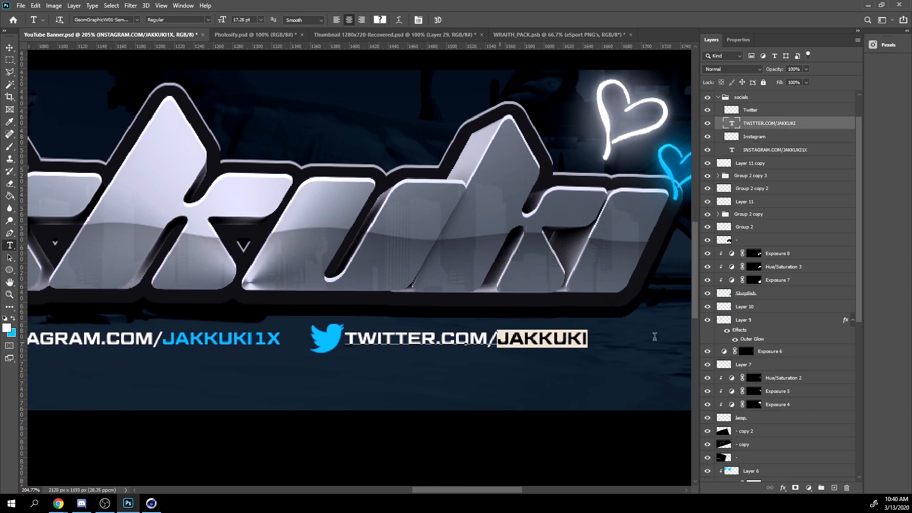
click(379, 19)
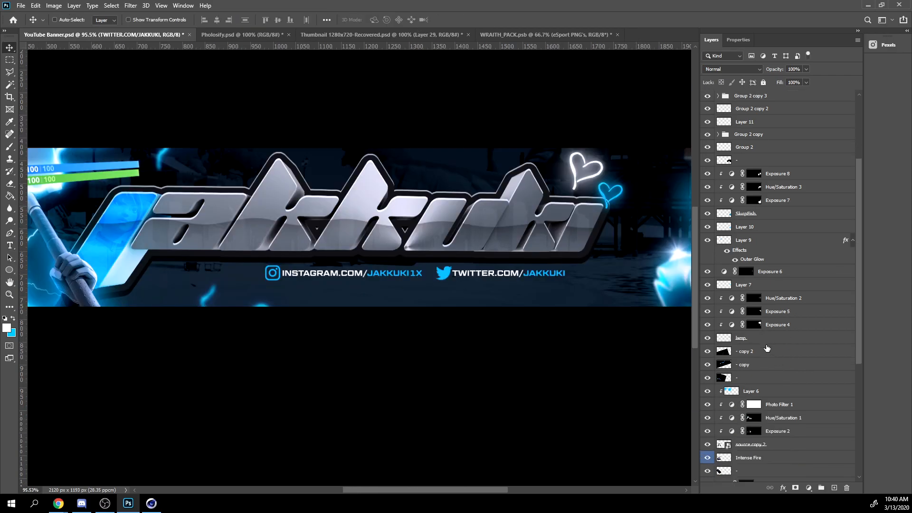
Copy the layer style of the textt0000 layer inside the title's Group 1.
scroll(766, 348, down, 5)
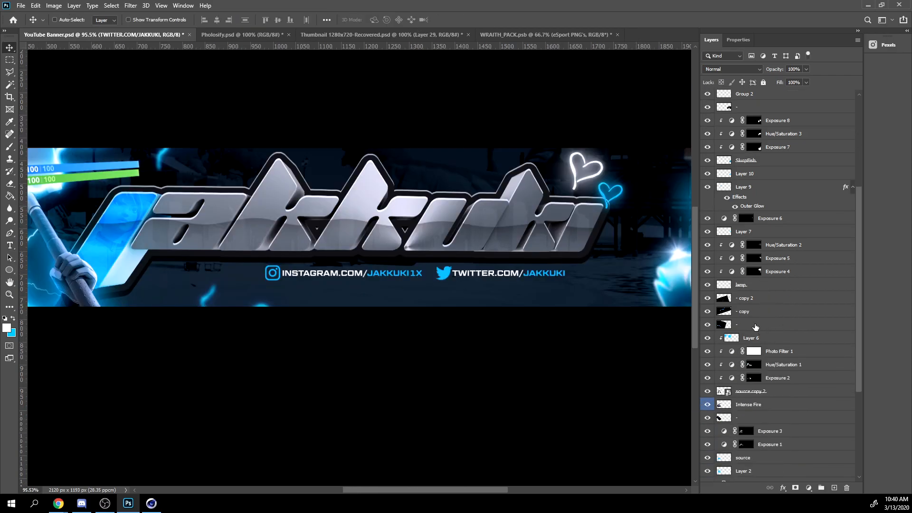
click(725, 378)
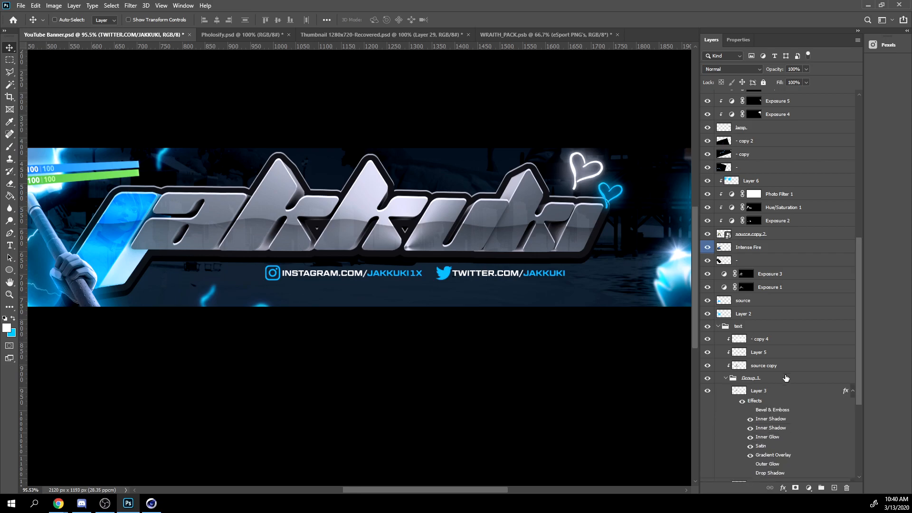
scroll(799, 364, down, 3)
right_click(779, 369)
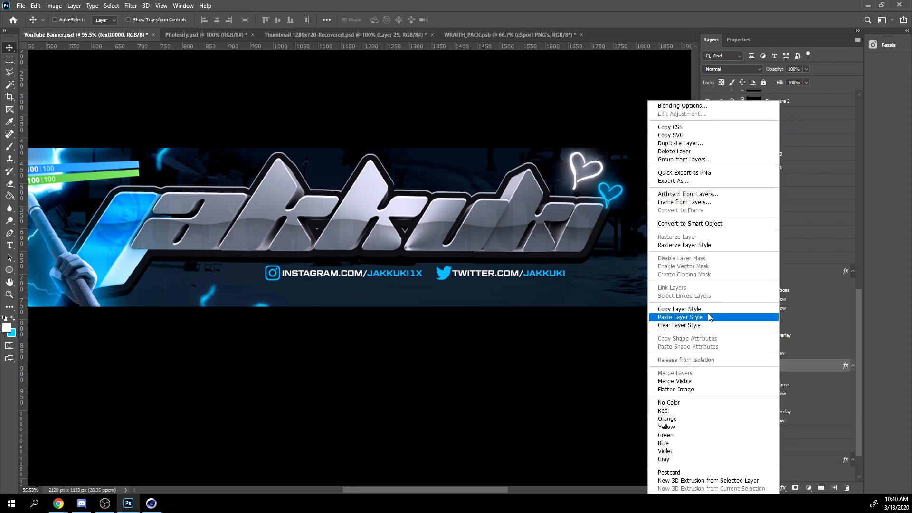
click(679, 316)
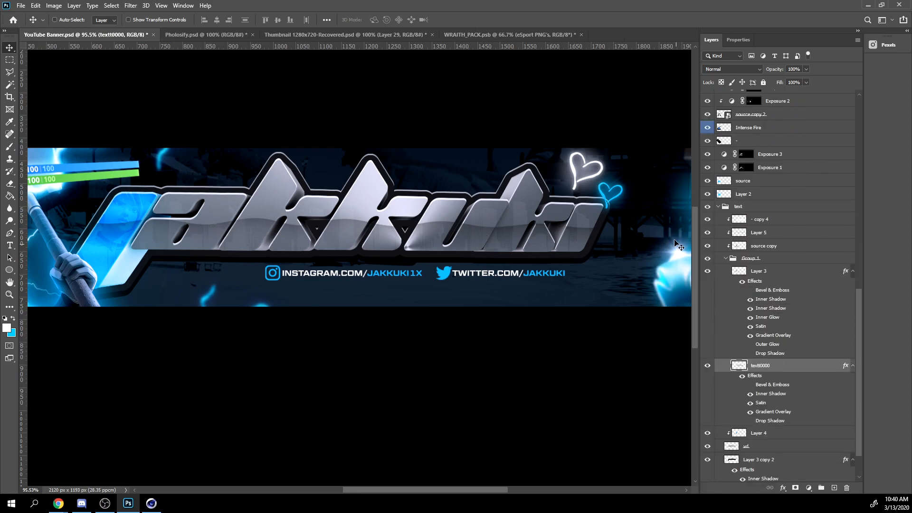
Paste the copied title layer style onto both icons and both address lines in the socials group.
drag(861, 335, 872, 147)
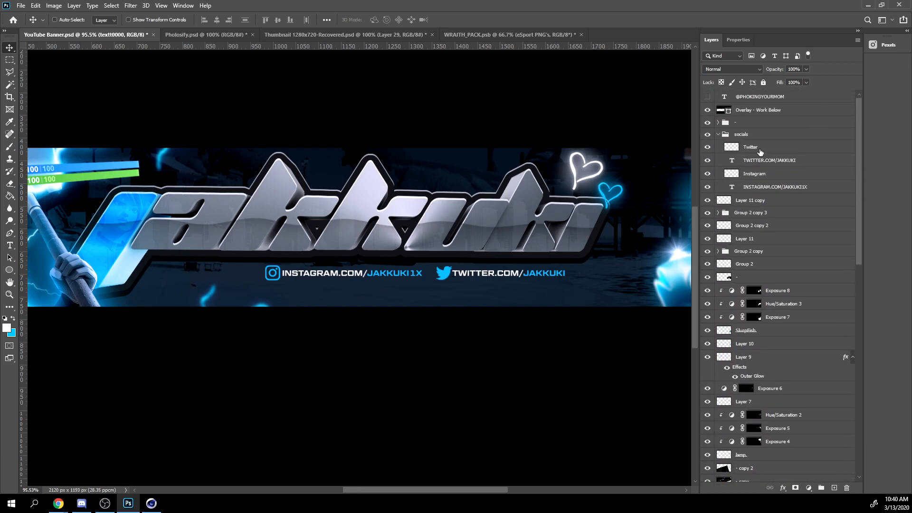
right_click(760, 163)
click(747, 152)
click(748, 149)
shift+click(754, 188)
right_click(754, 188)
click(787, 388)
Turn off Inner Shadow on the social icons and address lines, and brighten their remaining layer effects.
alt+scroll(442, 266, up, 5)
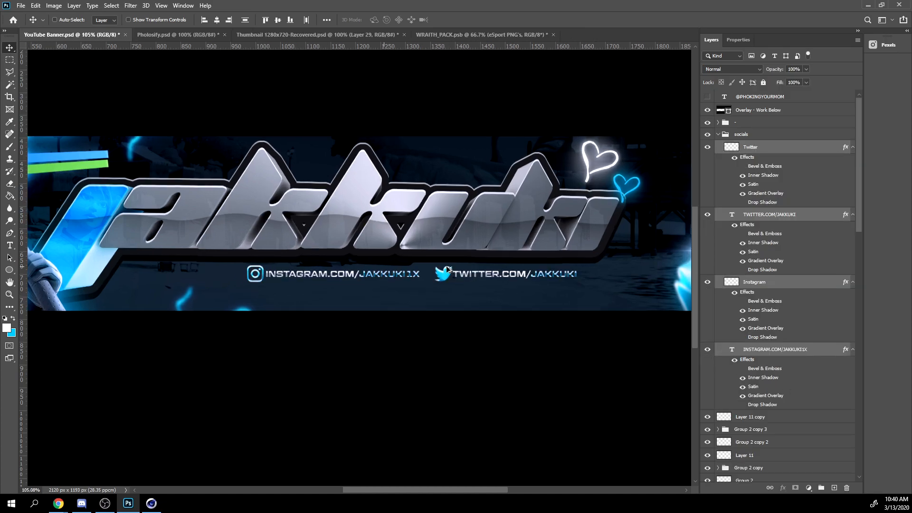
alt+scroll(442, 265, up, 2)
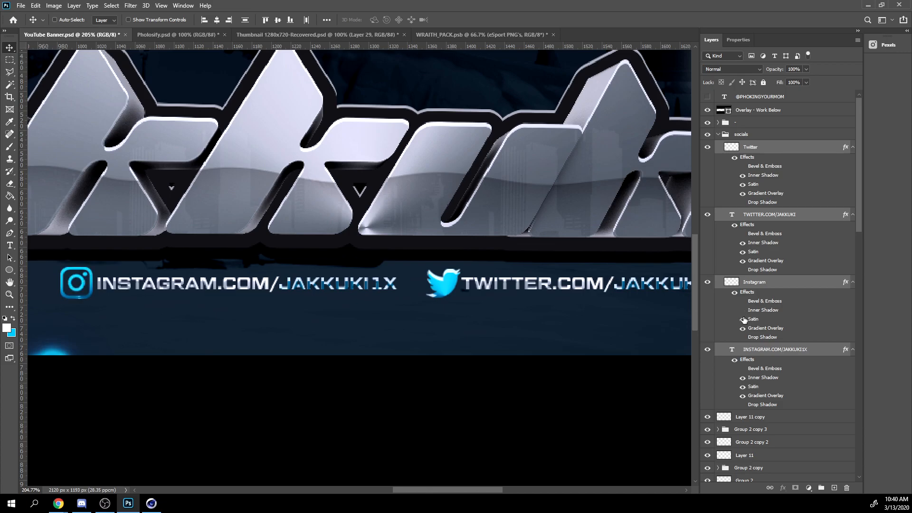
click(741, 378)
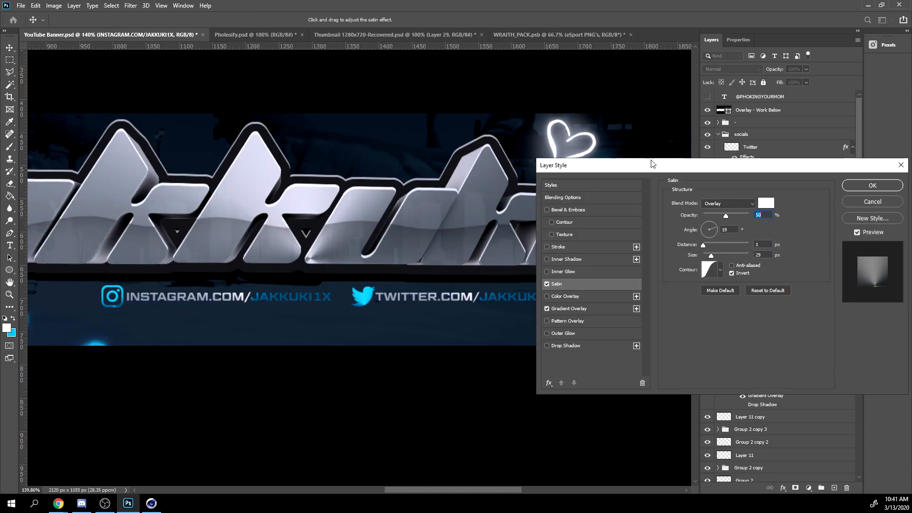
key(Return)
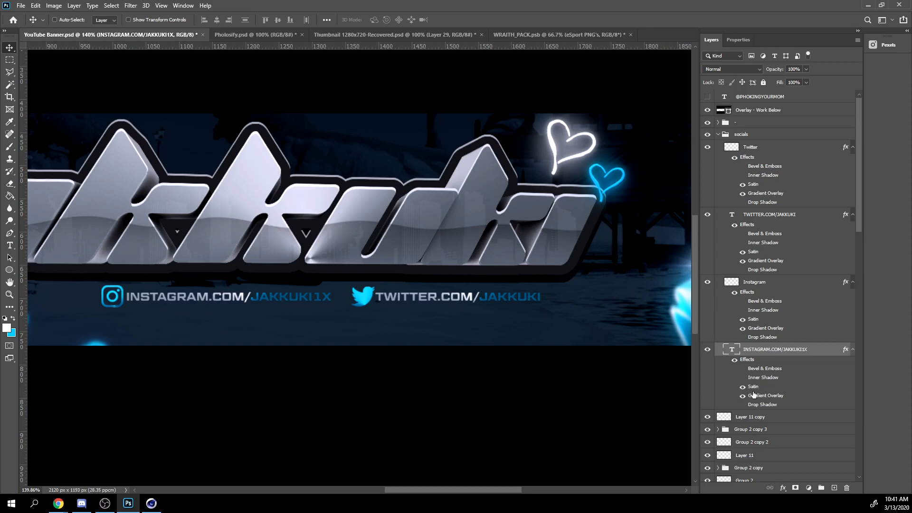
double_click(756, 360)
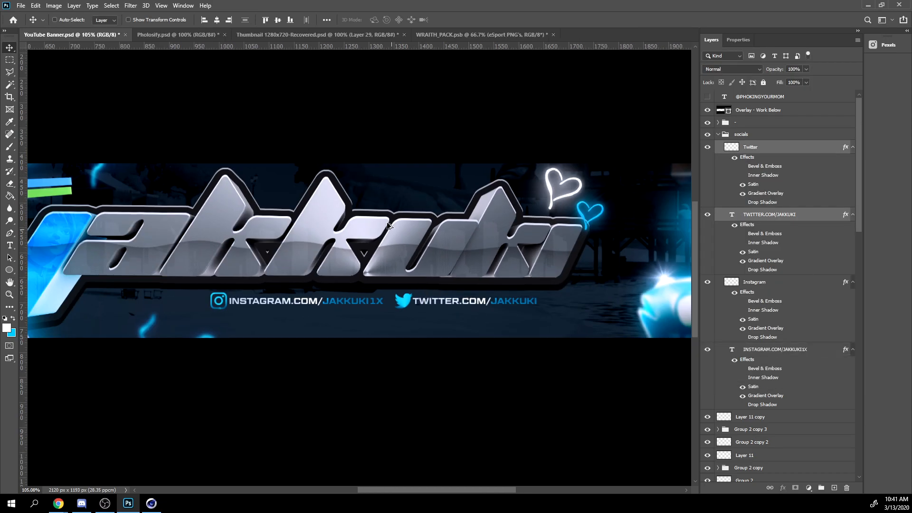
Duplicate the socials group, merge the copy into one layer and move it beneath the original group.
click(718, 135)
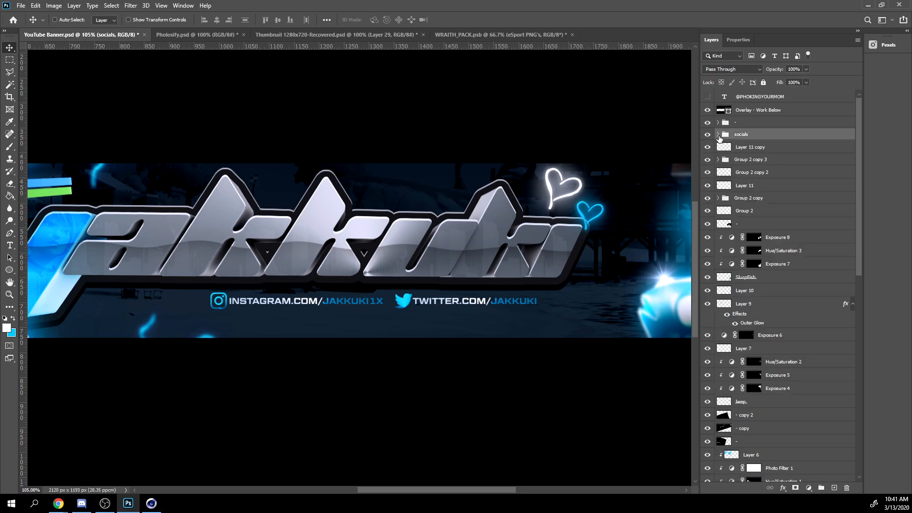
key(ctrl+j)
key(ctrl+e)
drag(748, 136, 752, 153)
Darken the merged socials copy to black by lowering its Lightness with Hue/Saturation.
key(ctrl+u)
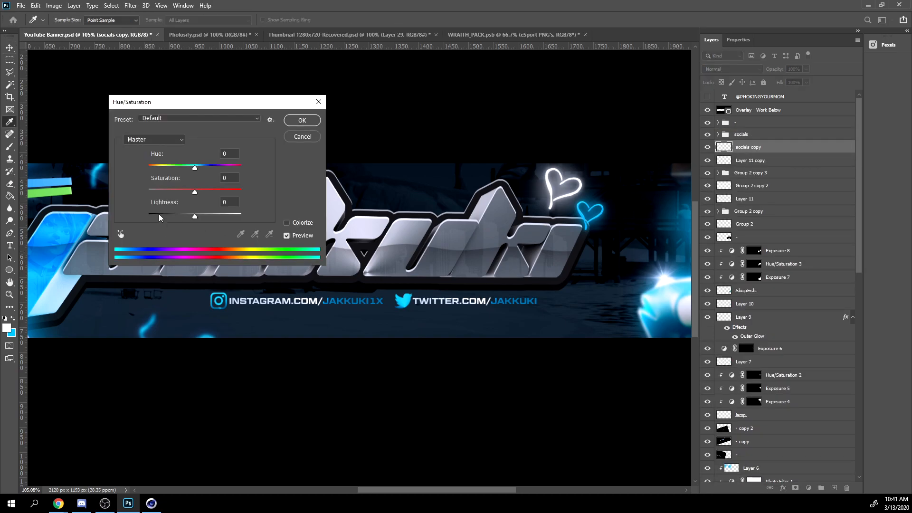
drag(158, 215, 68, 202)
key(Return)
Expand the merged socials copy into a black outline using the Minimum filter with Roundness preserved.
alt+scroll(262, 344, up, 3)
click(131, 5)
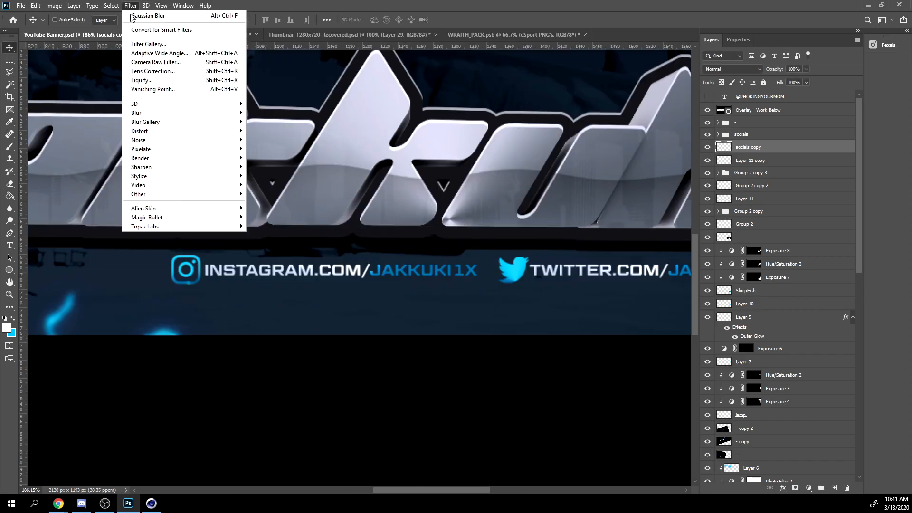
mouse_move(166, 193)
click(263, 230)
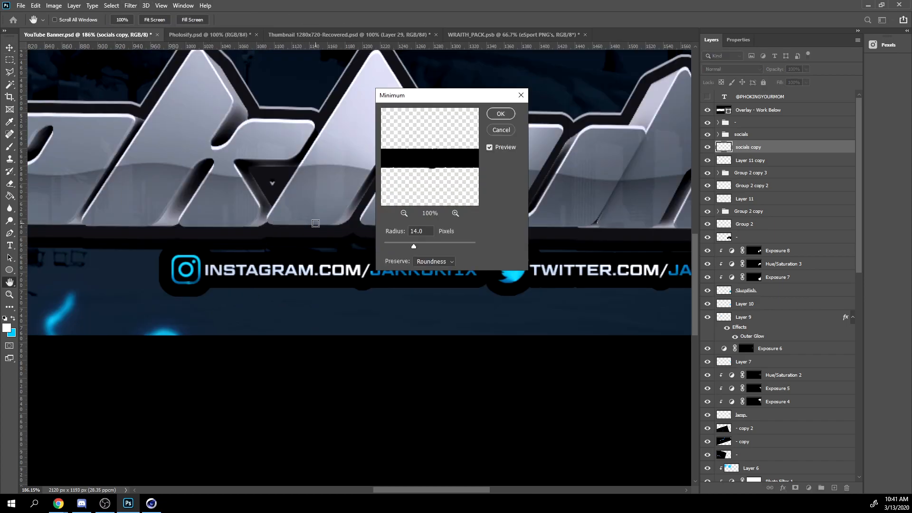
key(Return)
alt+scroll(536, 236, up, 2)
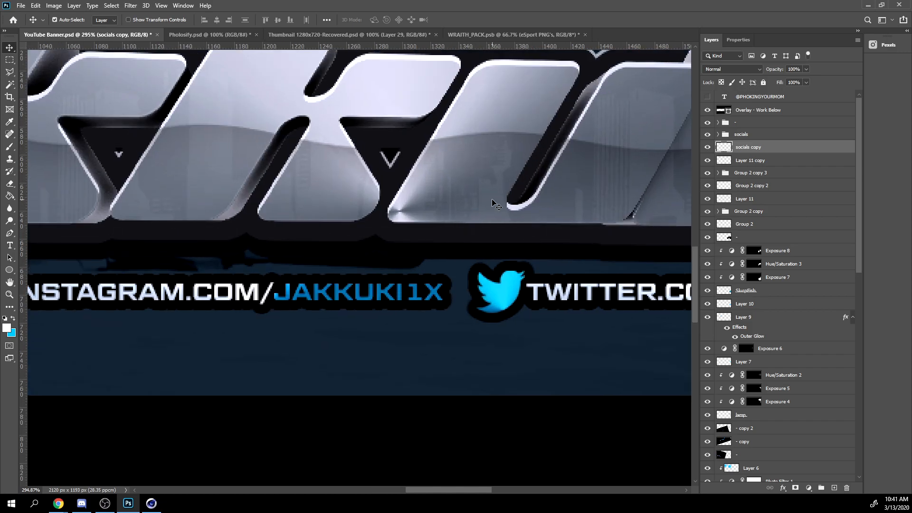
Lighten the black socials outline slightly by raising its Lightness with Hue/Saturation.
key(ctrl+u)
drag(195, 216, 203, 215)
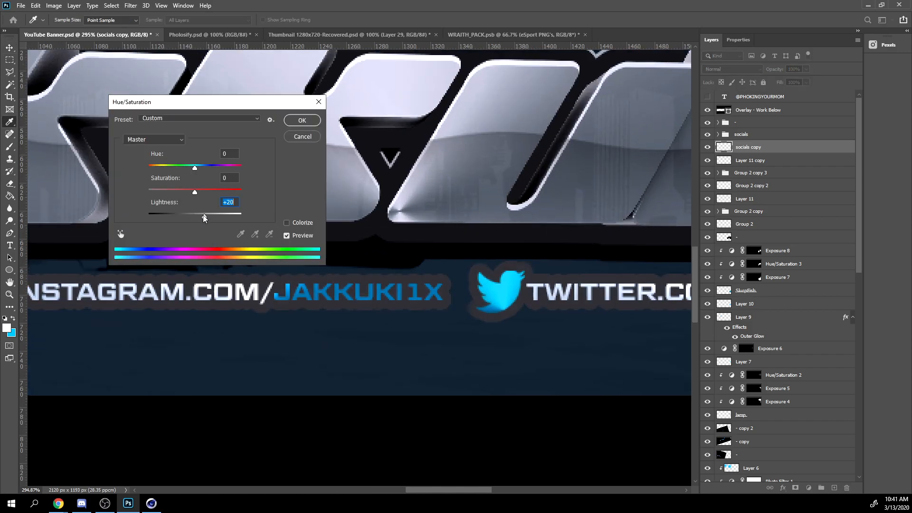
key(Return)
Add a white Inner Shadow to the socials outline with 27% opacity, 90° angle and 3 px distance.
key(alt+l)
key(y)
key(n)
click(559, 261)
drag(737, 215, 716, 216)
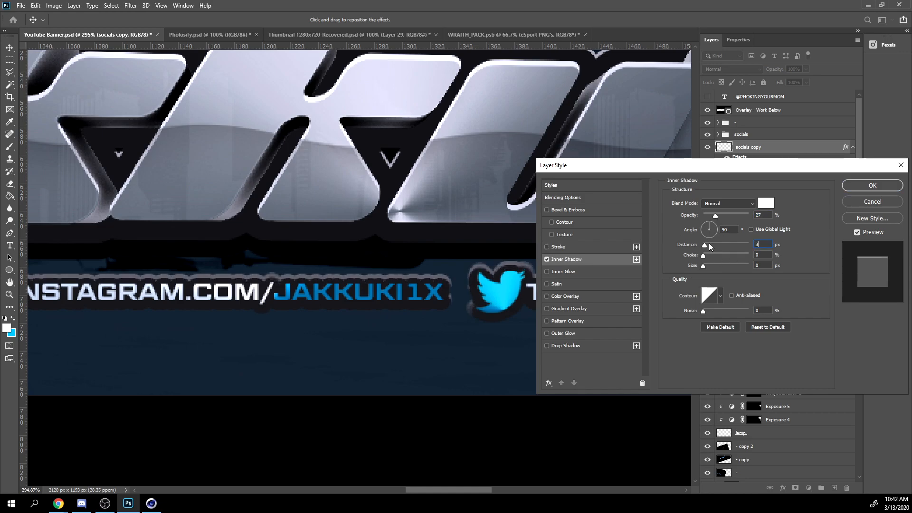
key(Return)
alt+scroll(459, 309, down, 2)
Add a colorized Hue/Saturation adjustment layer above the socials group with Hue 203, Saturation 62 and Lightness +17.
click(786, 135)
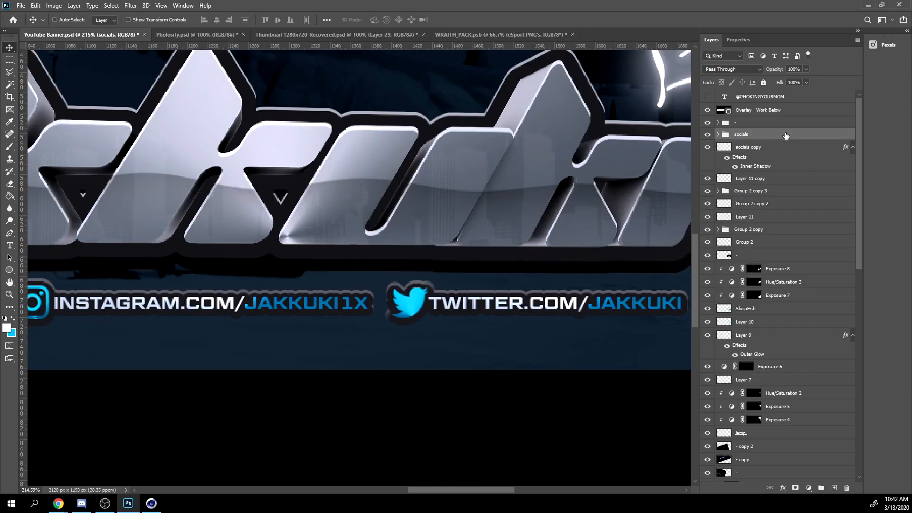
click(808, 488)
click(826, 393)
click(768, 157)
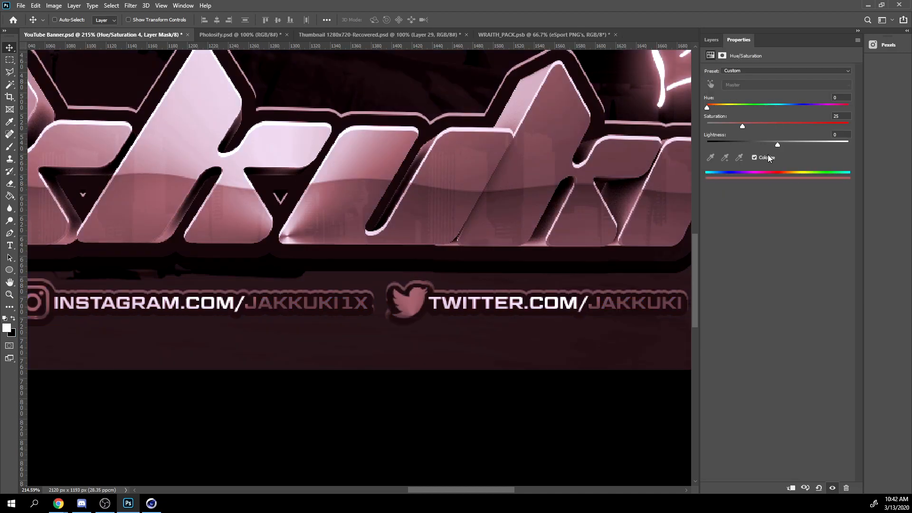
click(789, 144)
click(796, 126)
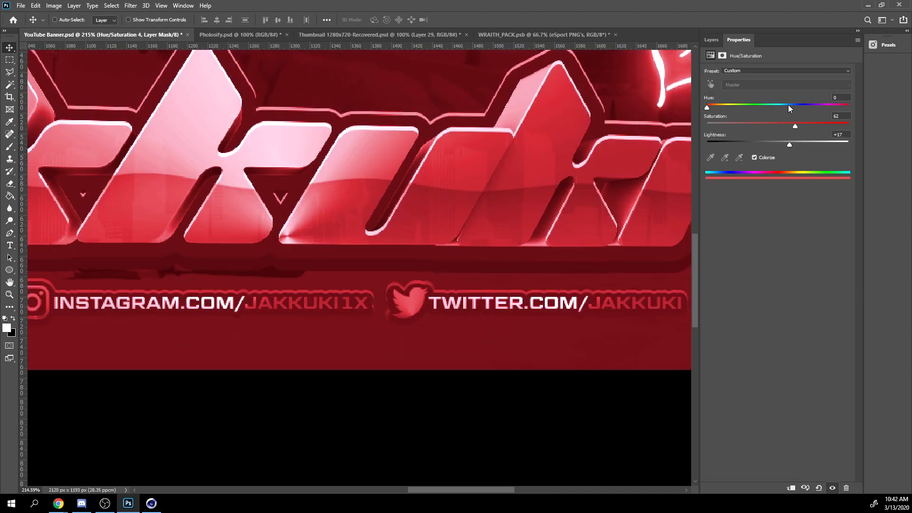
click(787, 105)
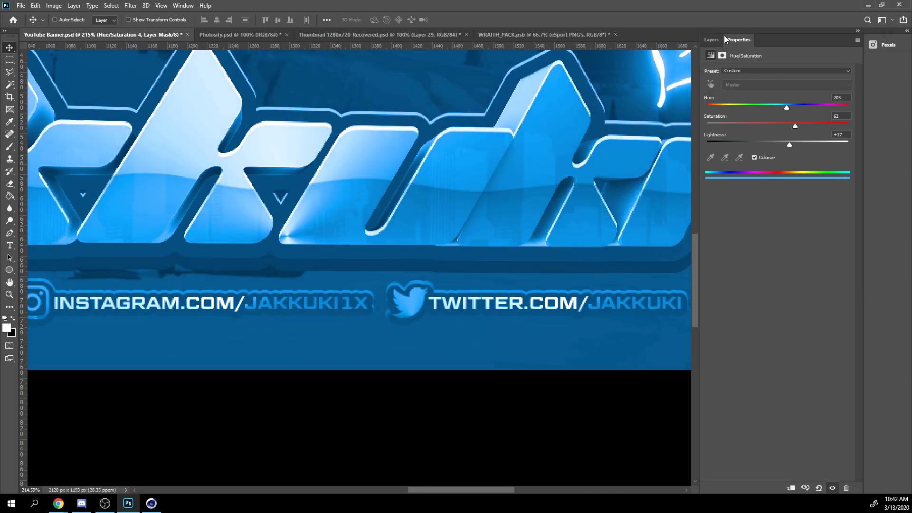
click(714, 39)
Invert the blue adjustment's mask and paint a glow over the Instagram icon with a soft 110 px white brush.
alt+scroll(548, 204, down, 5)
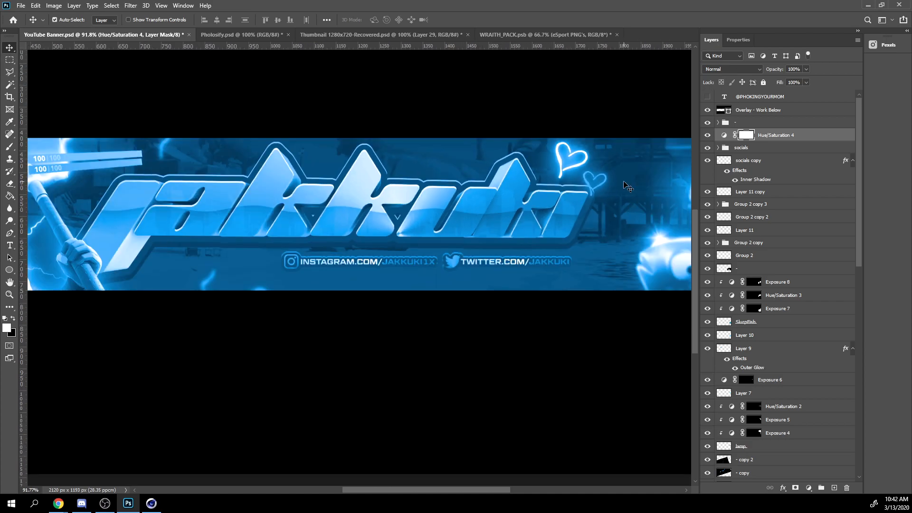
key(ctrl+i)
key(b)
alt+scroll(304, 247, up, 2)
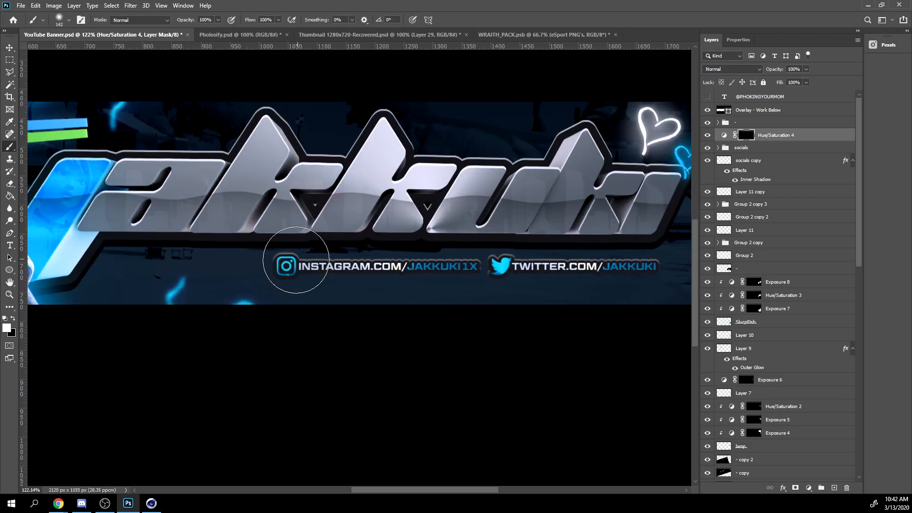
click(285, 266)
alt+scroll(287, 267, up, 3)
key(ctrl+z)
alt+right_drag(288, 262, 277, 263)
click(284, 260)
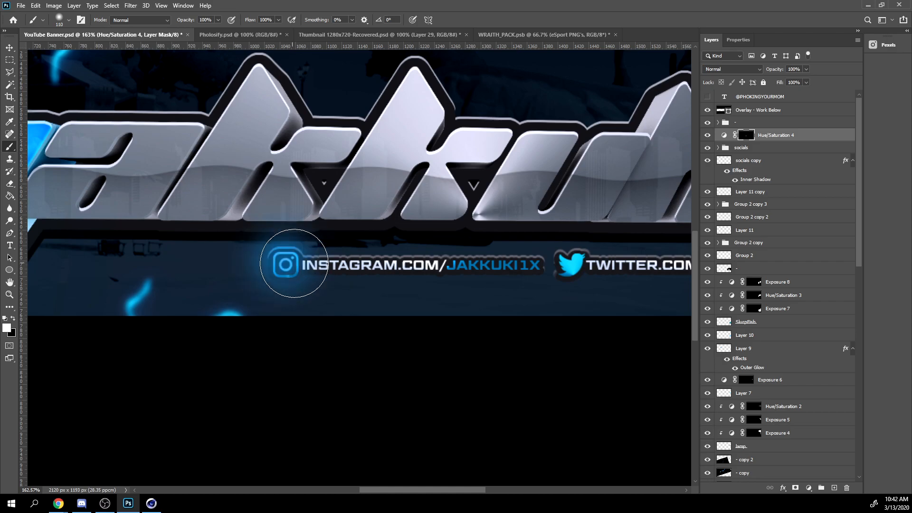
Paint a matching blue glow over the Twitter icon on the adjustment's mask.
click(570, 264)
drag(566, 264, 448, 264)
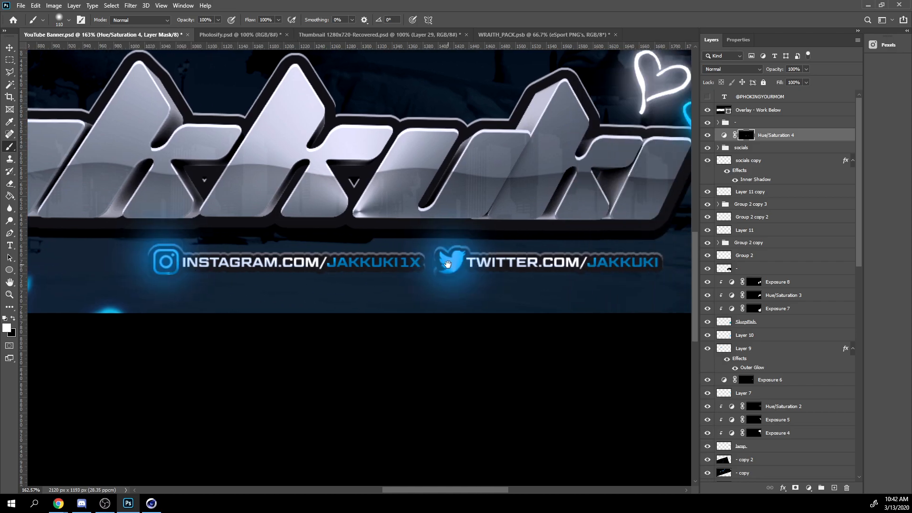
alt+scroll(447, 264, down, 3)
alt+scroll(510, 266, up, 4)
drag(510, 266, 566, 337)
key(v)
alt+scroll(520, 315, down, 1)
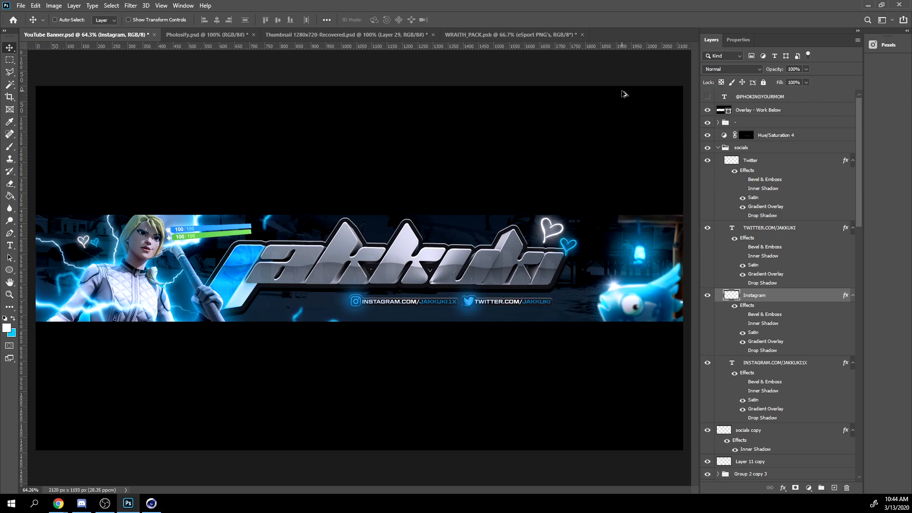
alt+scroll(395, 255, down, 2)
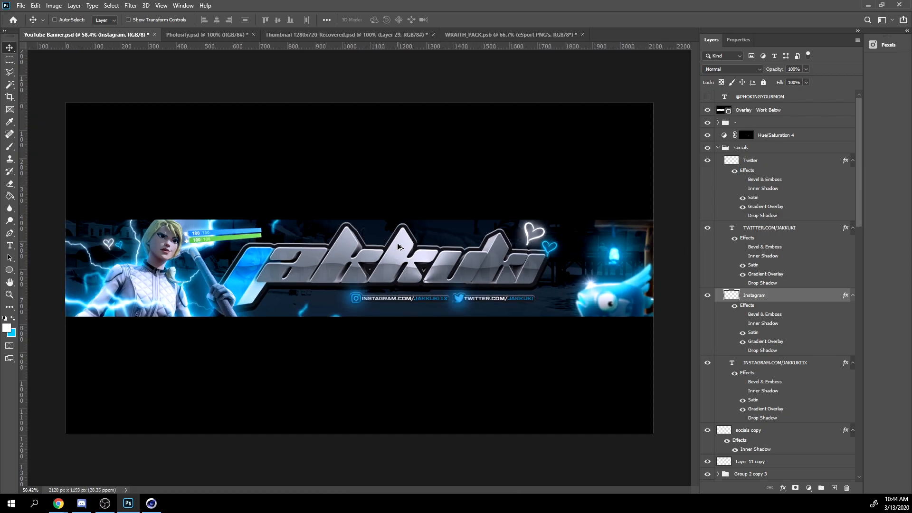
Copy the white city skyline shape from Photosify.psd into the banner, directly above the dark background layer.
alt+scroll(398, 247, up, 1)
scroll(801, 365, down, 10)
drag(856, 335, 843, 442)
click(817, 462)
click(177, 35)
scroll(780, 278, down, 3)
drag(859, 298, 858, 154)
click(718, 327)
scroll(744, 204, up, 3)
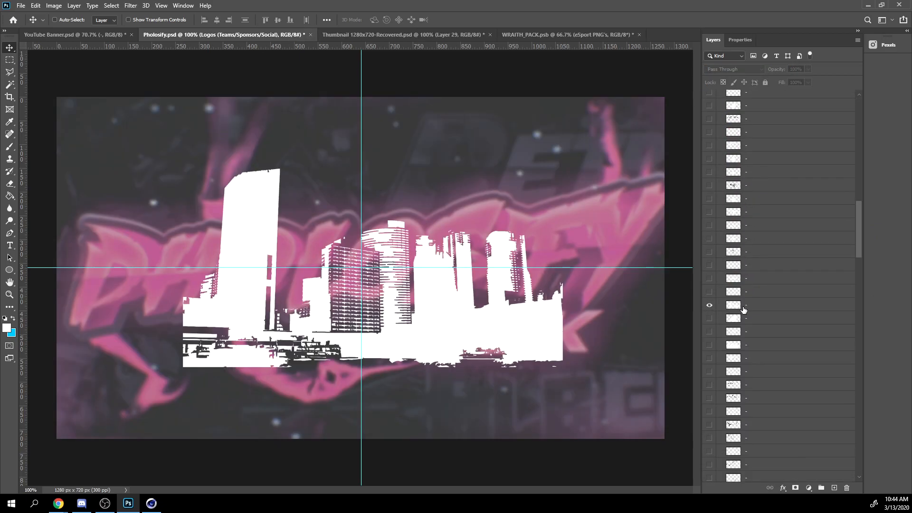
drag(743, 308, 468, 276)
Duplicate the skyline shape, resize it and spread the copies across the banner behind the title.
key(ctrl+0)
drag(399, 290, 393, 196)
key(ctrl+j)
key(ctrl+j)
key(ctrl+t)
drag(423, 262, 249, 173)
key(Return)
drag(404, 226, 410, 239)
drag(347, 224, 160, 195)
Merge the skyline layer and its copies into a single layer.
scroll(789, 391, down, 3)
shift+click(739, 450)
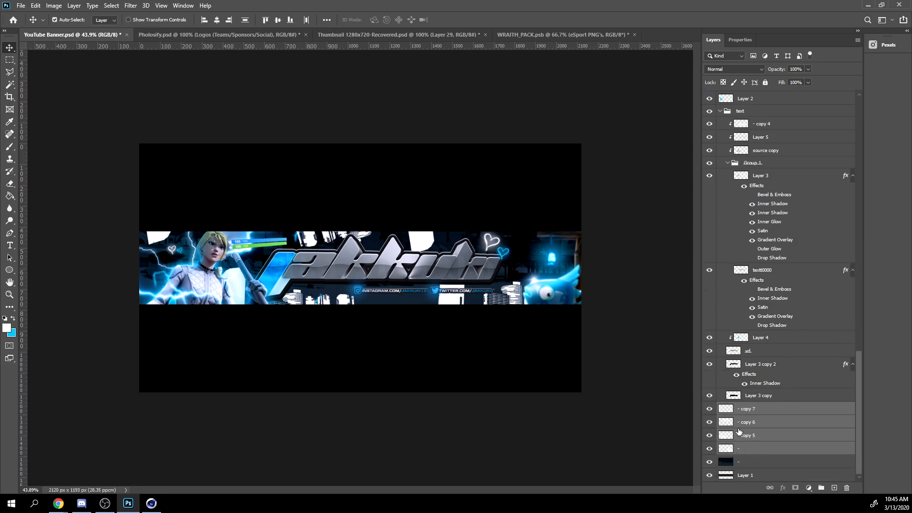
key(ctrl+e)
Set the merged skyline layer to Overlay blending with 21% opacity.
alt+scroll(433, 314, up, 3)
drag(351, 339, 387, 245)
alt+scroll(573, 173, up, 5)
scroll(709, 99, up, 1)
click(733, 67)
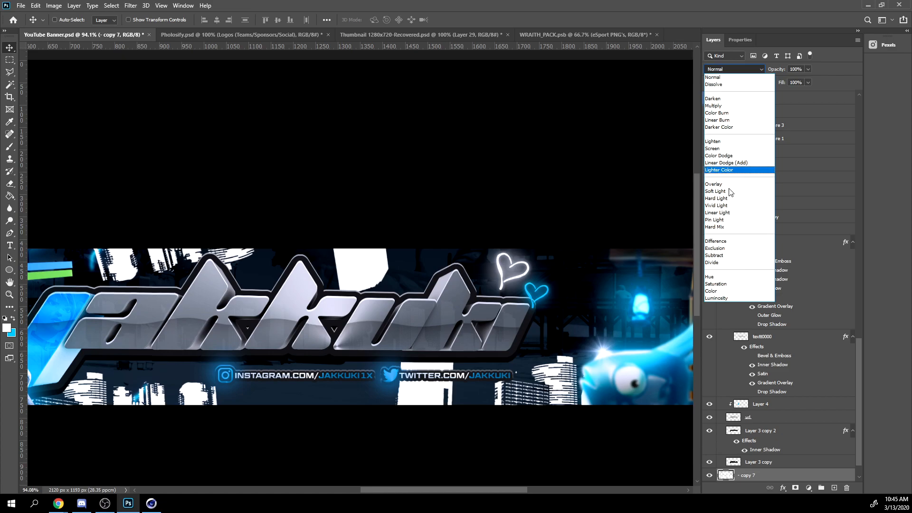
click(734, 169)
key(5)
key(2)
key(1)
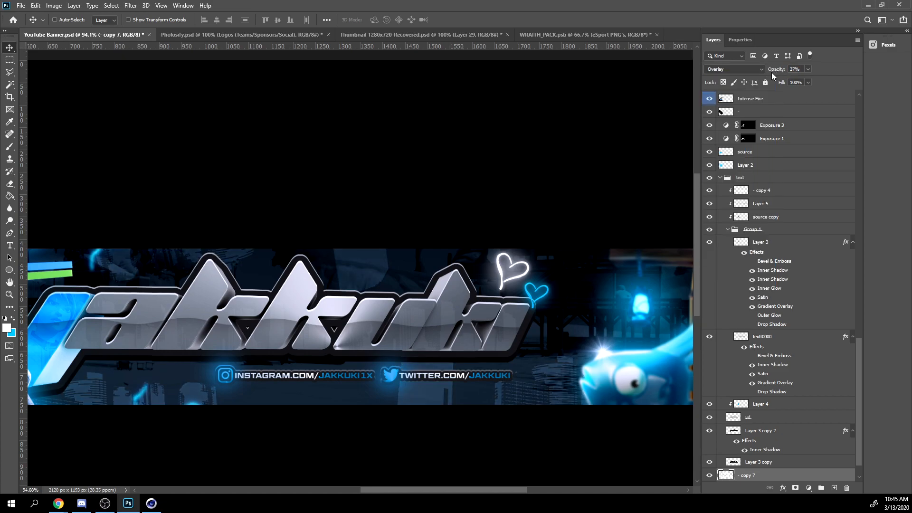
alt+scroll(402, 345, down, 4)
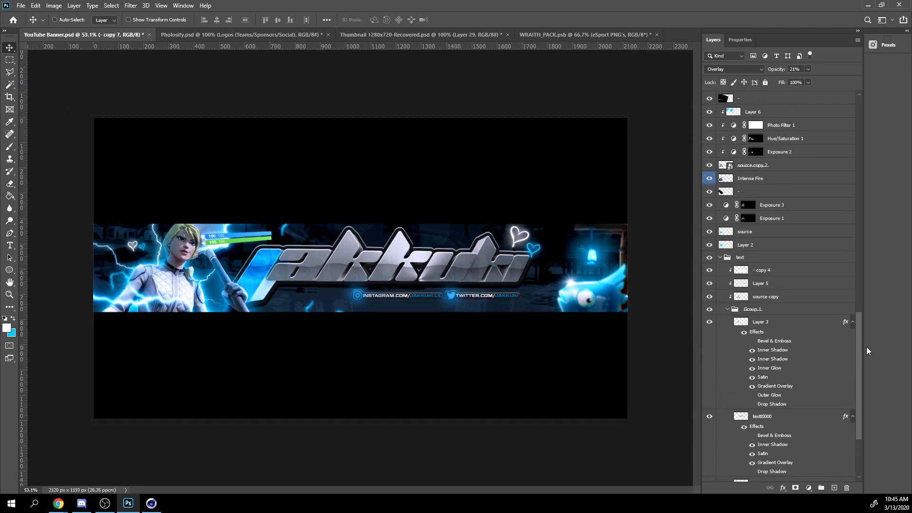
Copy the white sparkle layer from the Particles group of Photosify.psd into the banner above the blue Hue/Saturation adjustment.
scroll(858, 176, down, 5)
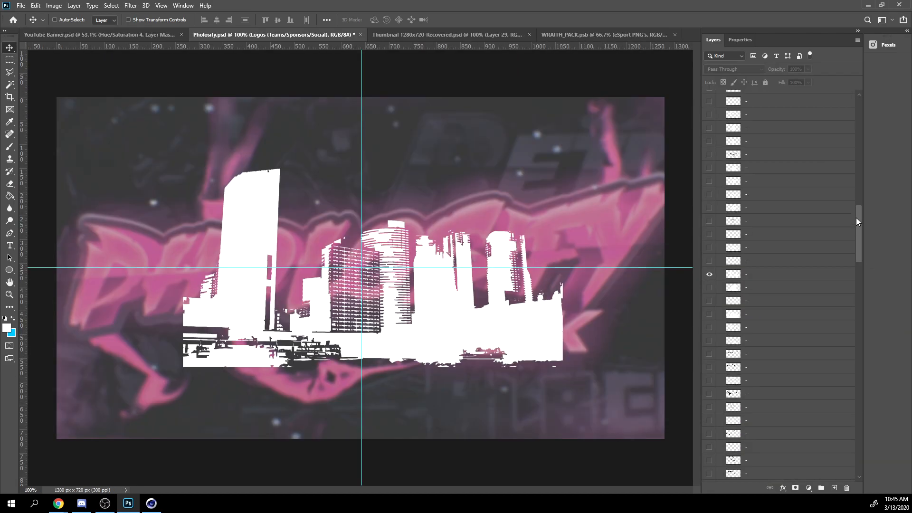
drag(857, 220, 840, 120)
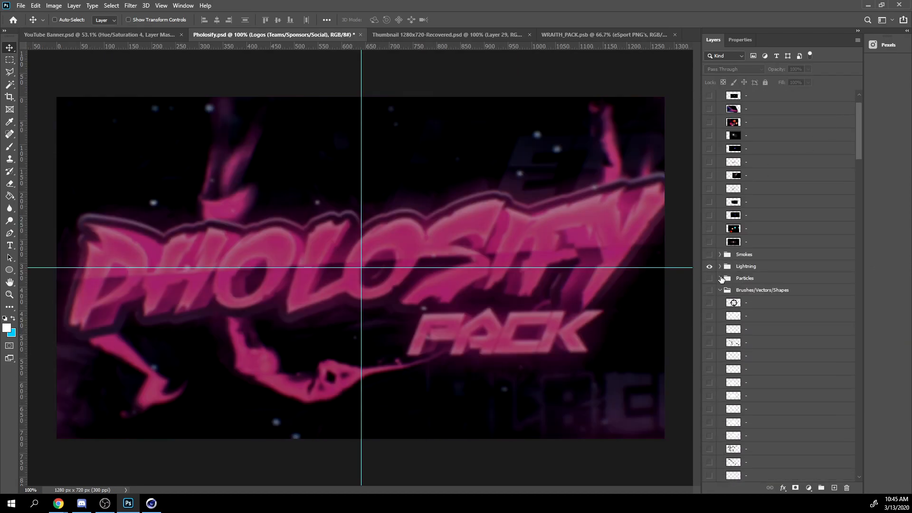
click(720, 278)
scroll(720, 278, down, 5)
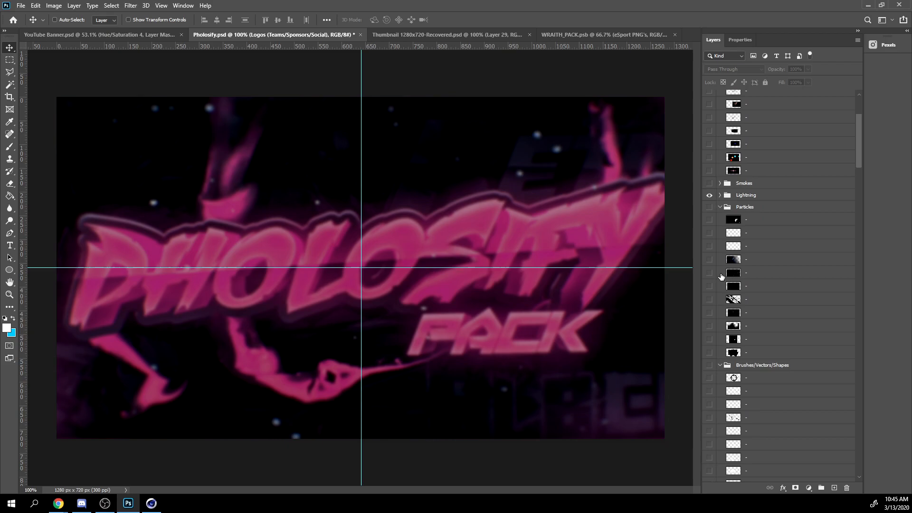
click(709, 225)
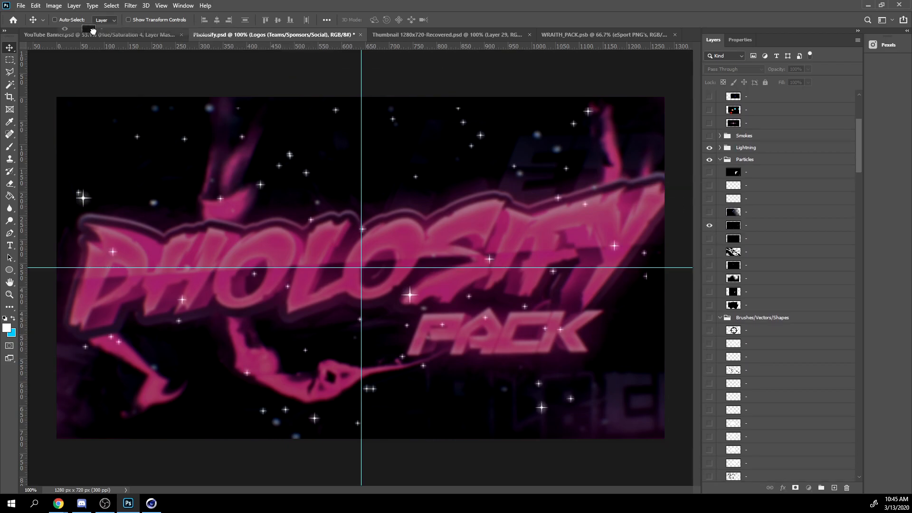
click(76, 34)
drag(300, 260, 302, 260)
scroll(815, 184, up, 2)
Reposition the sparkle layer and scale it up to cover the whole banner.
drag(490, 261, 533, 274)
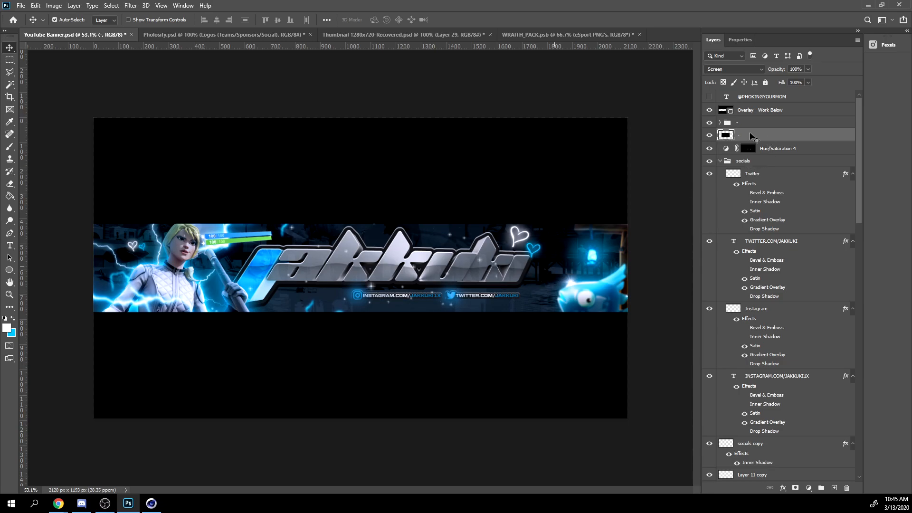
key(ctrl+t)
alt+drag(495, 356, 651, 422)
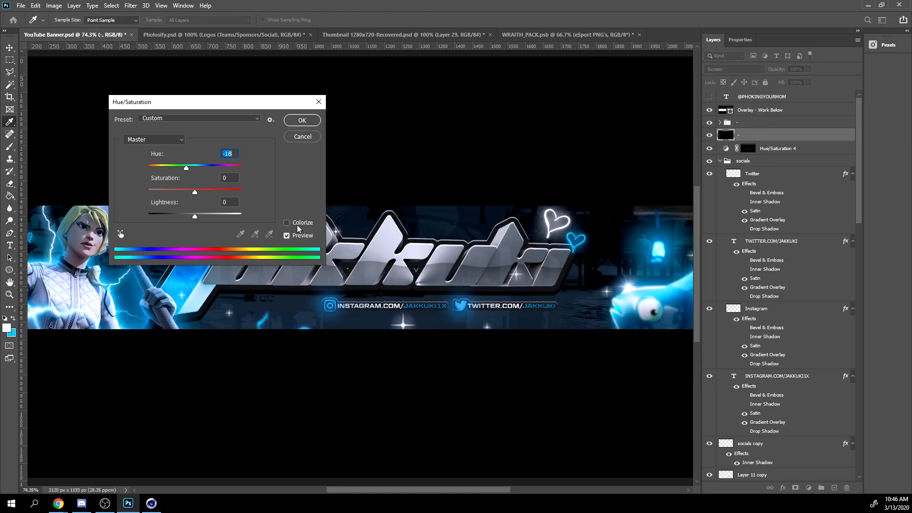
Colorize the sparkles blue using Hue/Saturation with Hue 195 and Saturation 64.
click(289, 223)
click(208, 189)
mouse_move(204, 167)
mouse_down()
mouse_move(215, 171)
mouse_move(192, 161)
mouse_move(198, 167)
mouse_up()
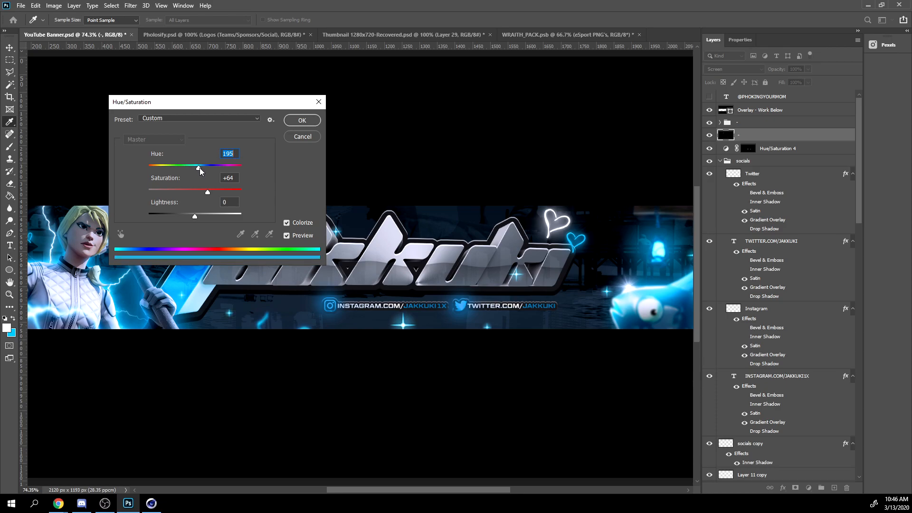
key(Return)
Erase the large sparkle below the social addresses.
key(v)
alt+scroll(409, 313, down, 2)
key(e)
mouse_move(408, 310)
mouse_down()
mouse_move(417, 302)
mouse_move(390, 303)
mouse_up()
alt+scroll(380, 299, up, 1)
key(v)
alt+scroll(492, 139, down, 3)
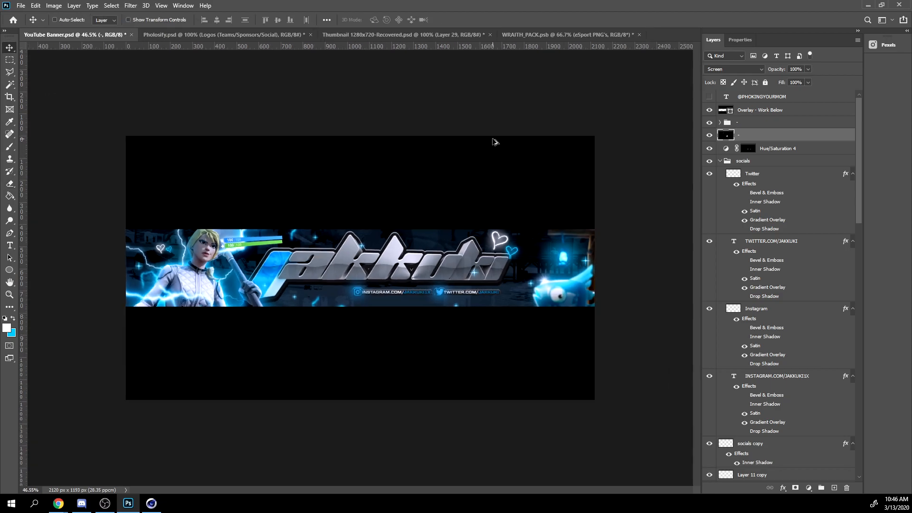
alt+scroll(492, 139, up, 2)
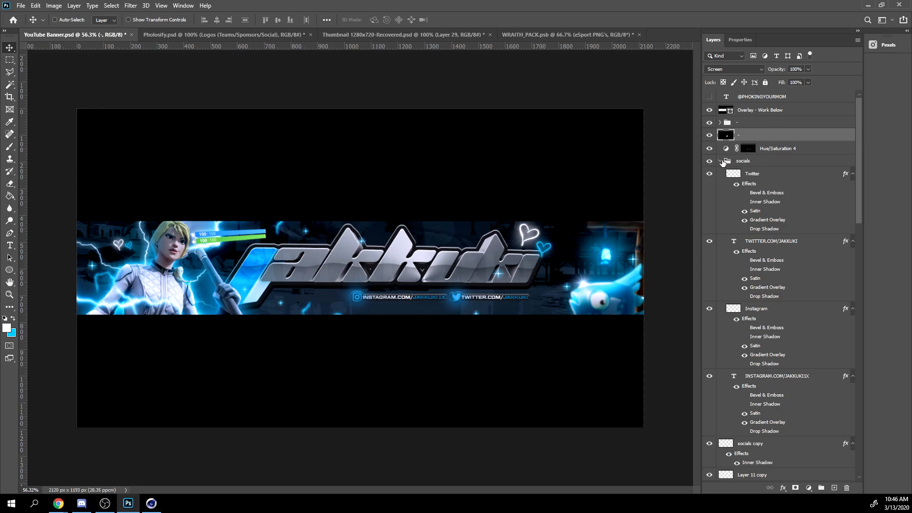
Group all artwork layers below the overlay template, duplicate the group and merge the copy into one layer.
click(721, 161)
click(759, 123)
drag(858, 124, 857, 361)
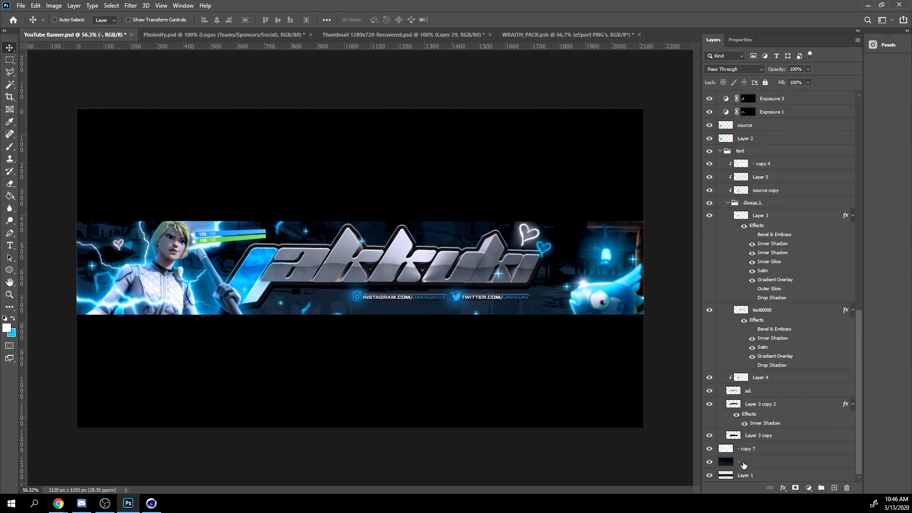
shift+click(742, 476)
key(ctrl+g)
key(ctrl+j)
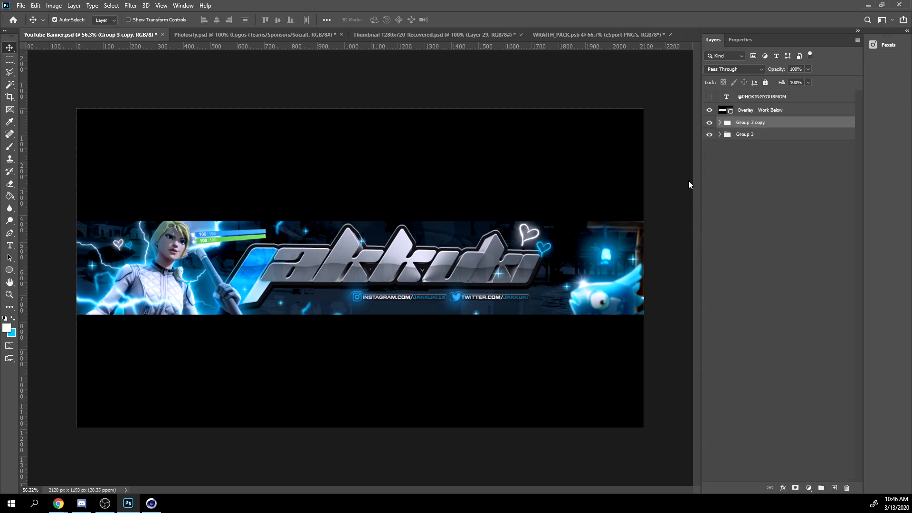
key(ctrl+e)
Copy only the visible banner strip of the merged artwork to a new layer and delete the full merged copy.
click(9, 61)
alt+scroll(121, 217, down, 4)
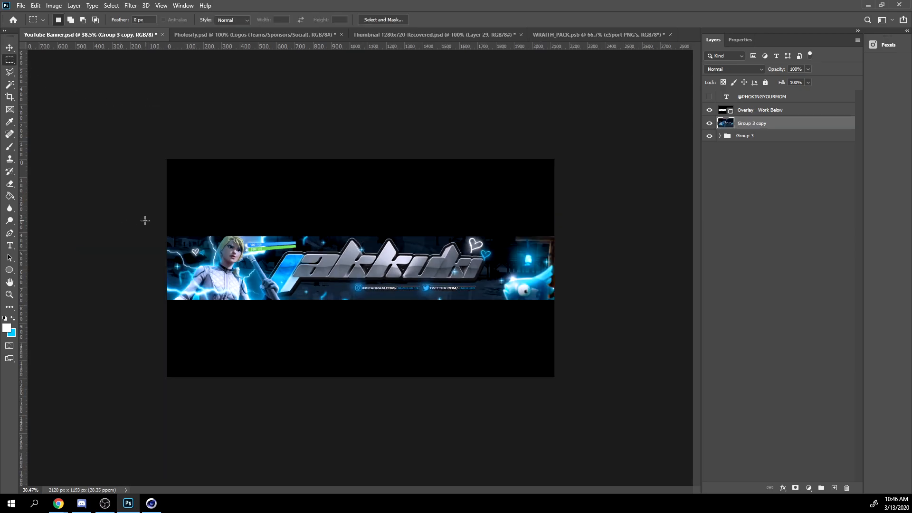
drag(166, 218, 460, 257)
drag(561, 306, 578, 315)
key(ctrl+j)
drag(752, 136, 752, 127)
key(Delete)
Convert the banner strip layer to a smart object.
right_click(751, 127)
click(747, 136)
right_click(769, 124)
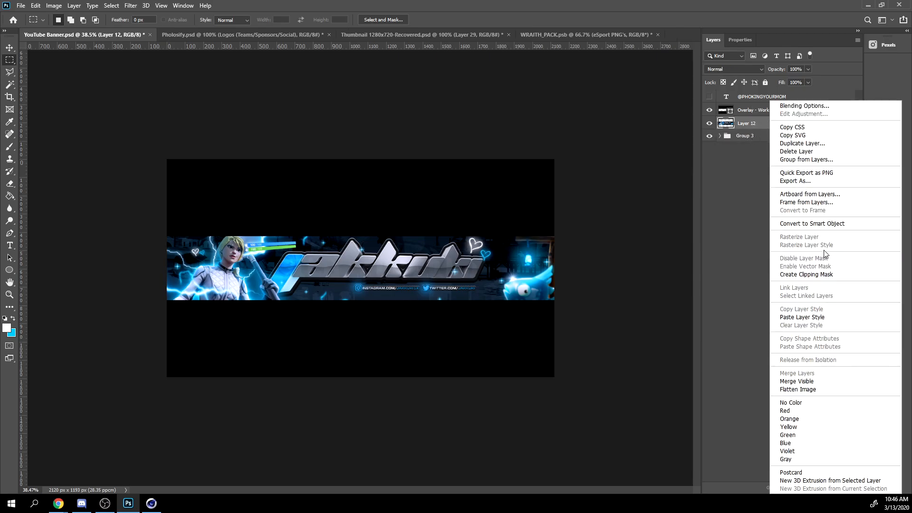
click(807, 224)
Apply the PhotoLooks filter to the banner strip with the first Matte Diffusion turned off and Chromatic Aberration turned on.
key(alt+t)
click(257, 221)
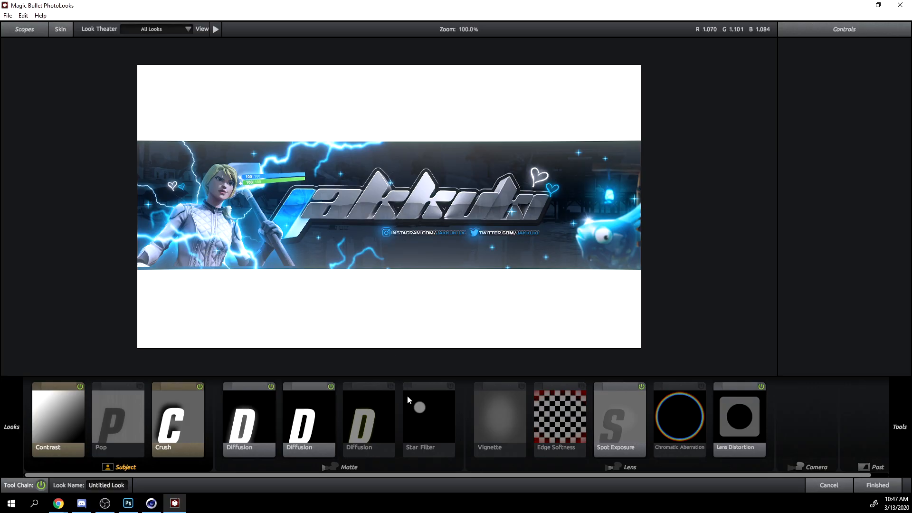
click(334, 388)
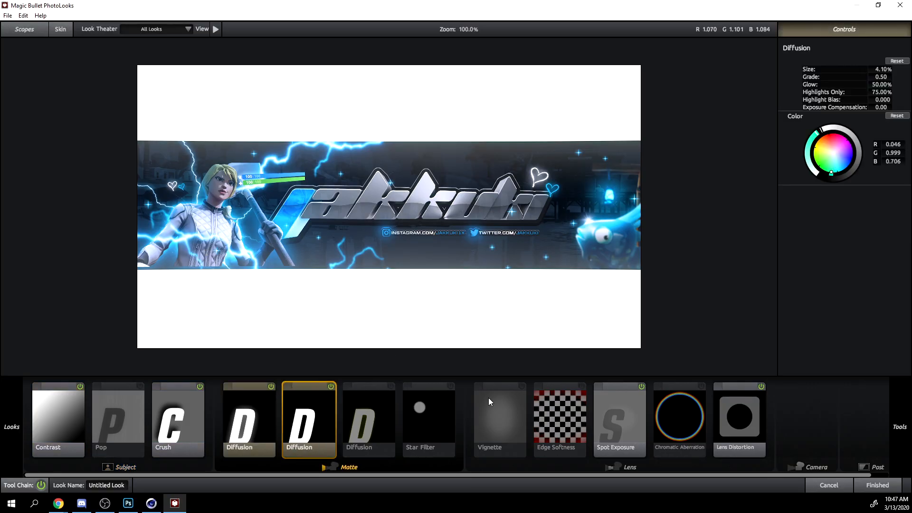
click(270, 387)
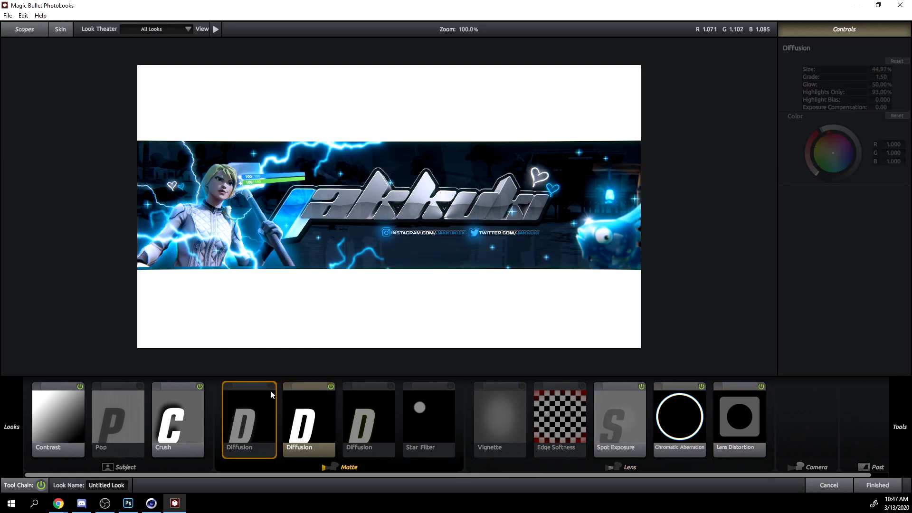
click(882, 482)
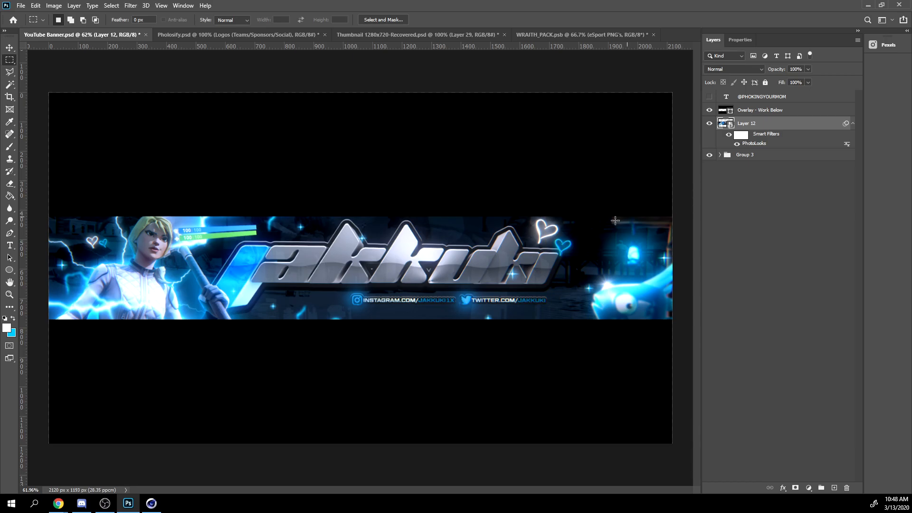
alt+scroll(595, 286, up, 3)
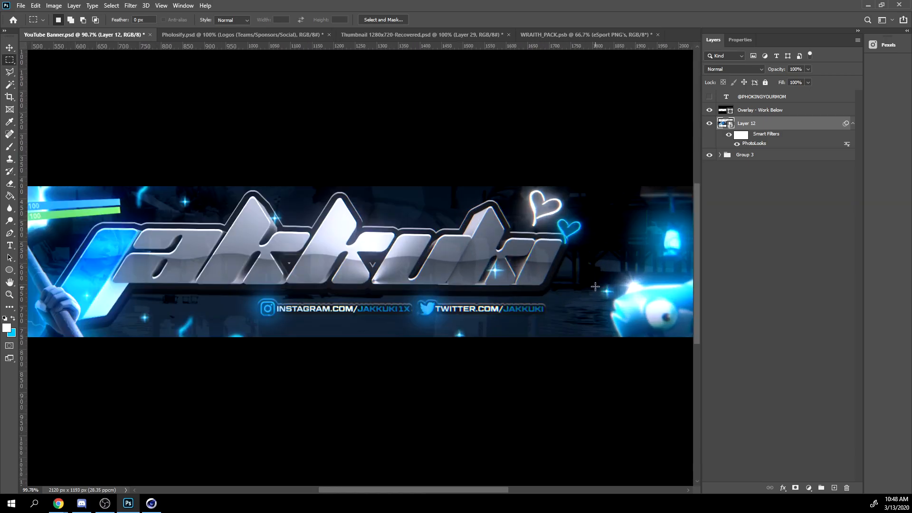
alt+scroll(595, 287, up, 1)
mouse_move(557, 285)
mouse_down()
mouse_move(353, 275)
mouse_move(766, 278)
mouse_move(565, 275)
mouse_up()
alt+scroll(563, 195, down, 4)
alt+scroll(508, 195, up, 2)
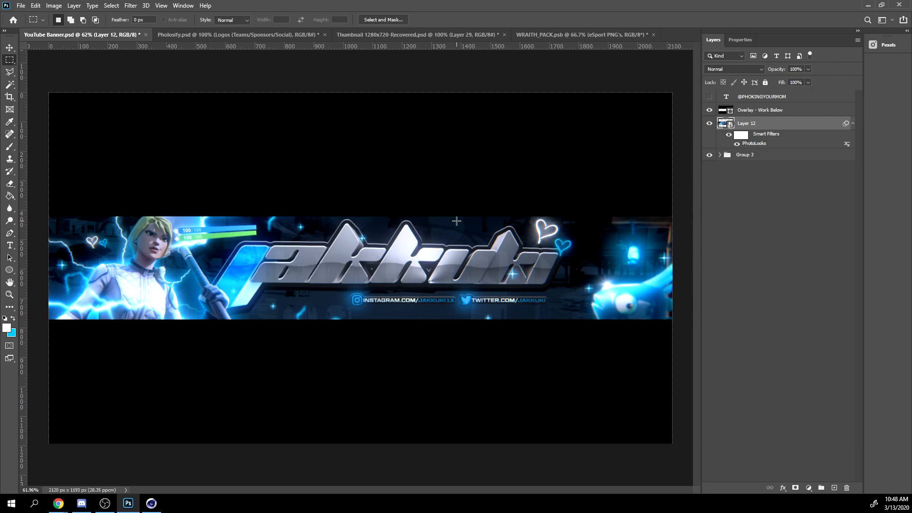
key(alt+Tab)
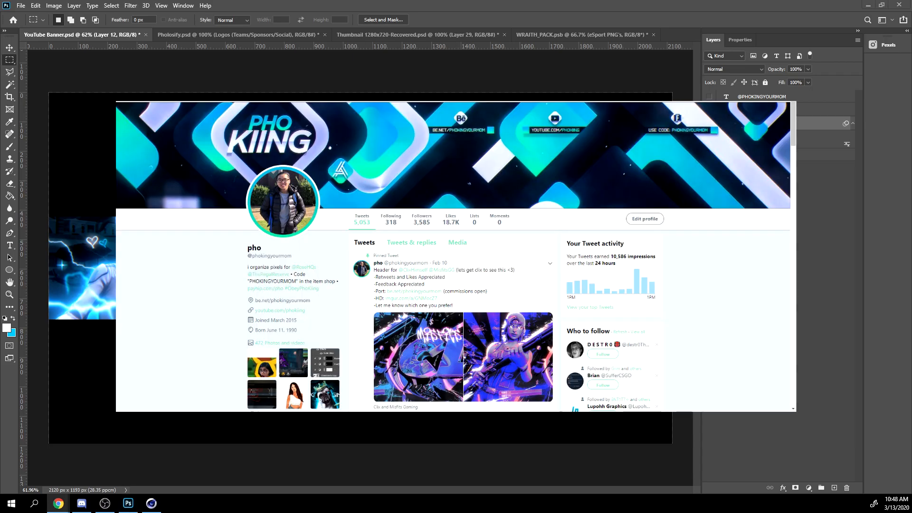
key(alt+Tab)
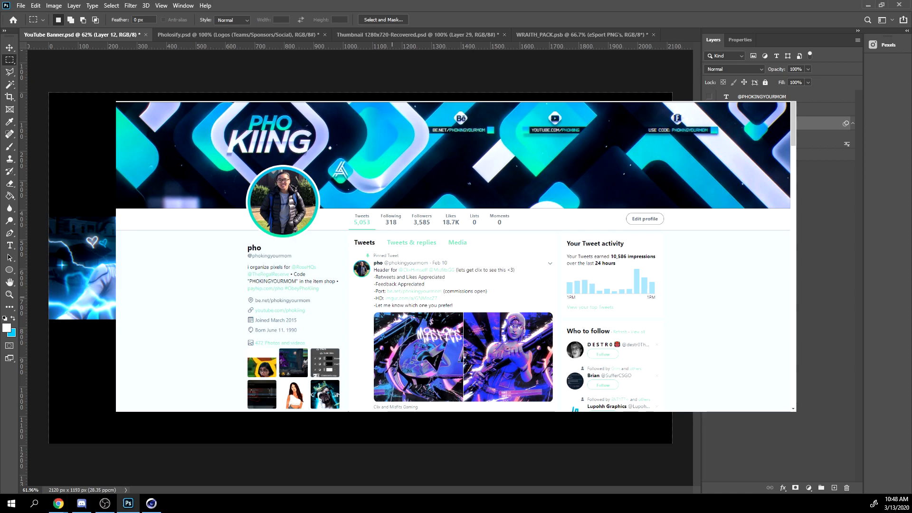